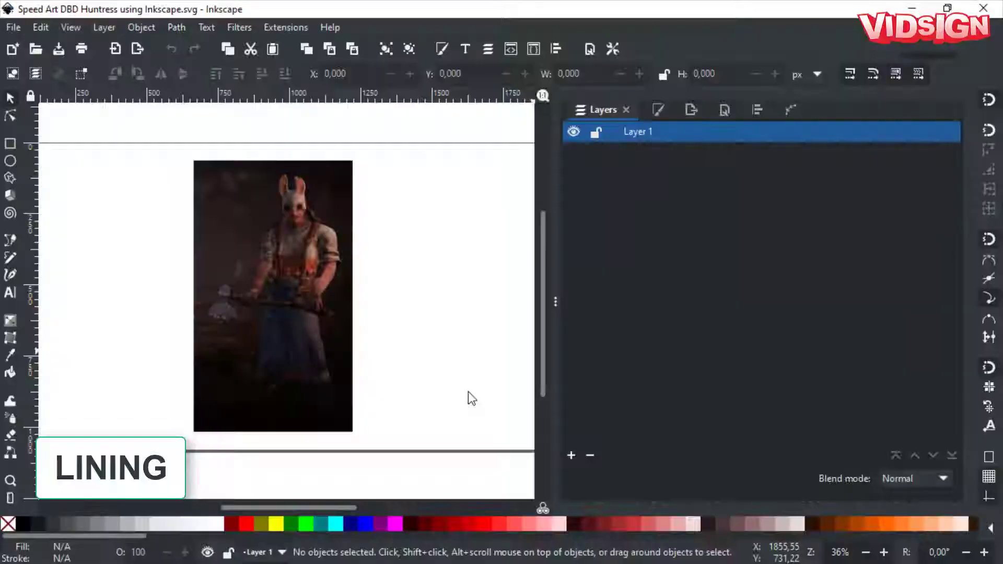
# - Rename the reference layer to 'bck' and add a new 'line' layer above it
pyautogui.doubleClick(637, 131)
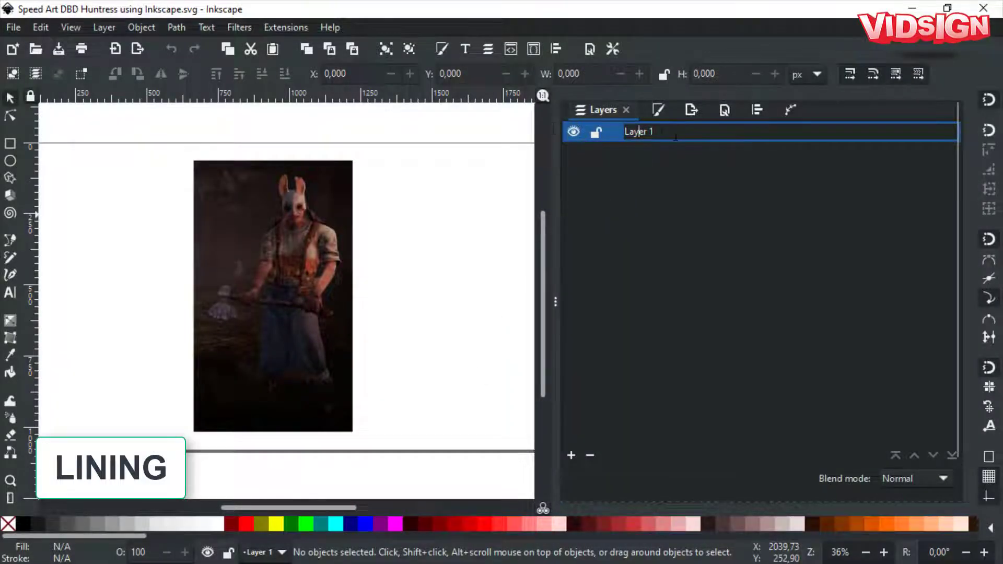
pyautogui.write('bck')
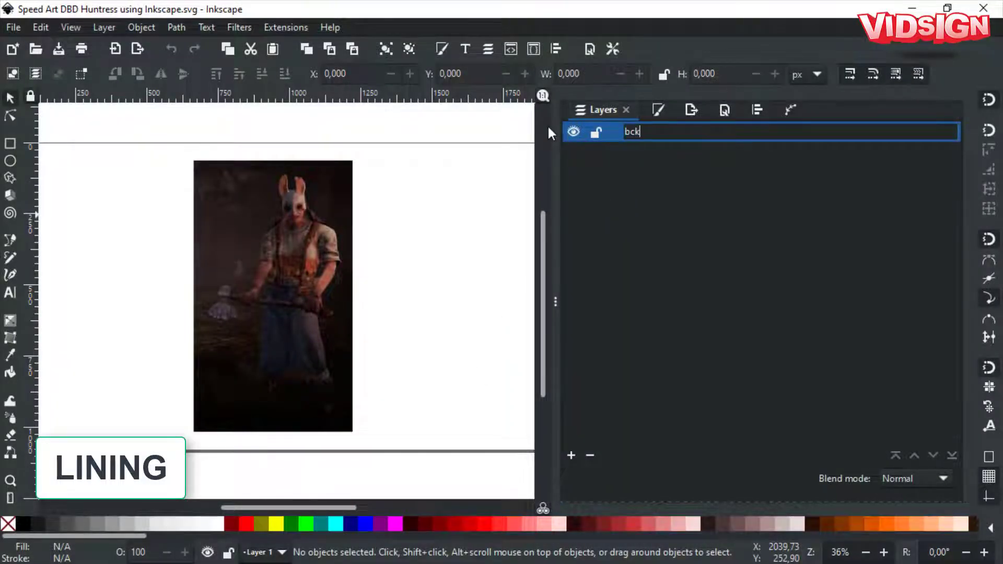
pyautogui.press('Return')
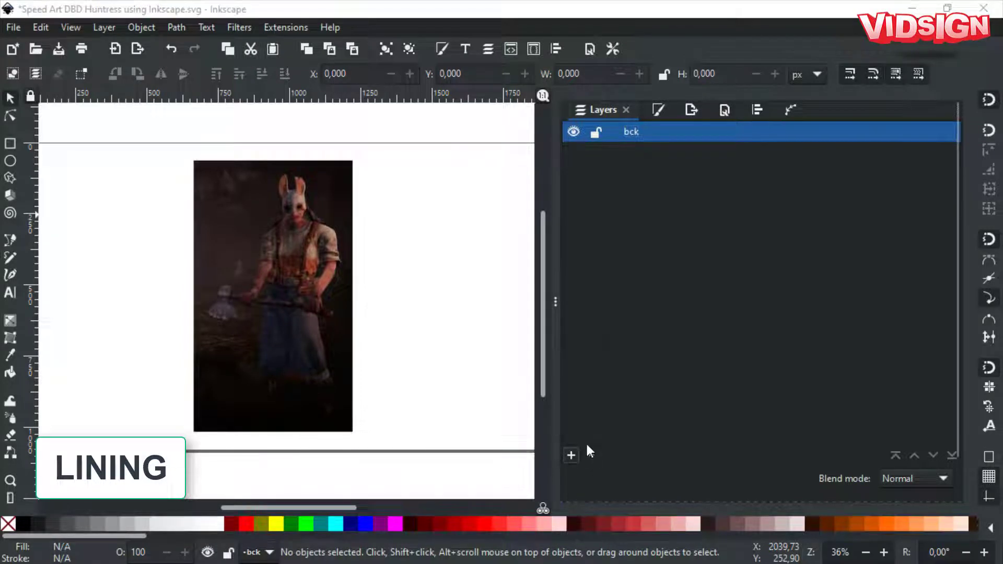
pyautogui.click(571, 455)
pyautogui.write('line')
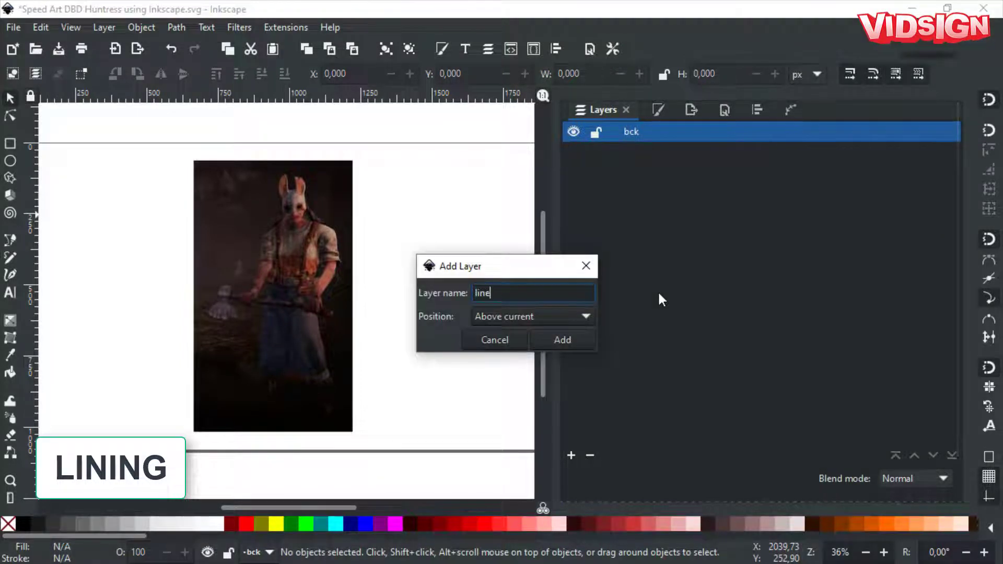
pyautogui.press('Return')
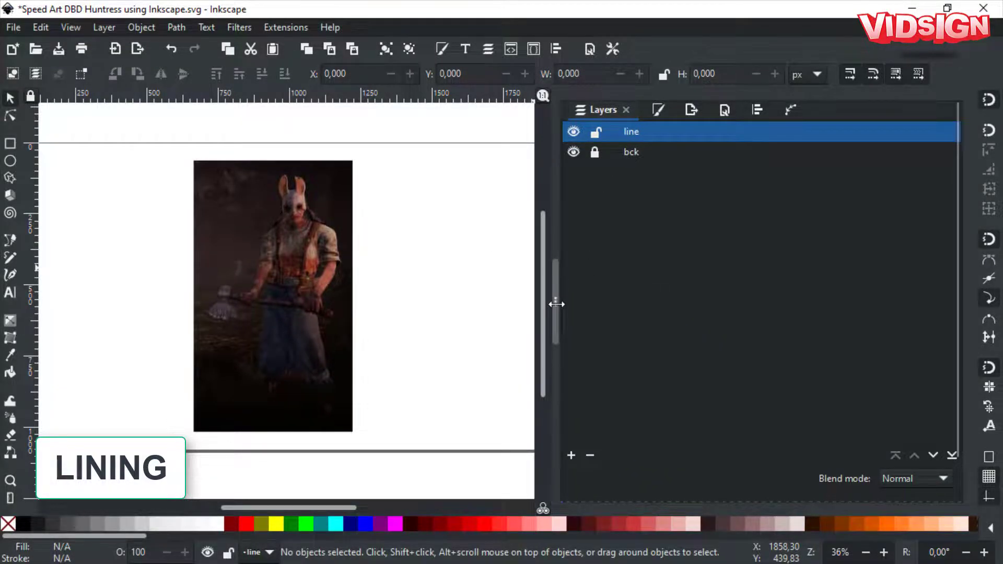
# - Collapse the Layers panel, zoom in on the Huntress, and switch to the Calligraphy tool
pyautogui.moveTo(557, 305); pyautogui.dragTo(959, 306)
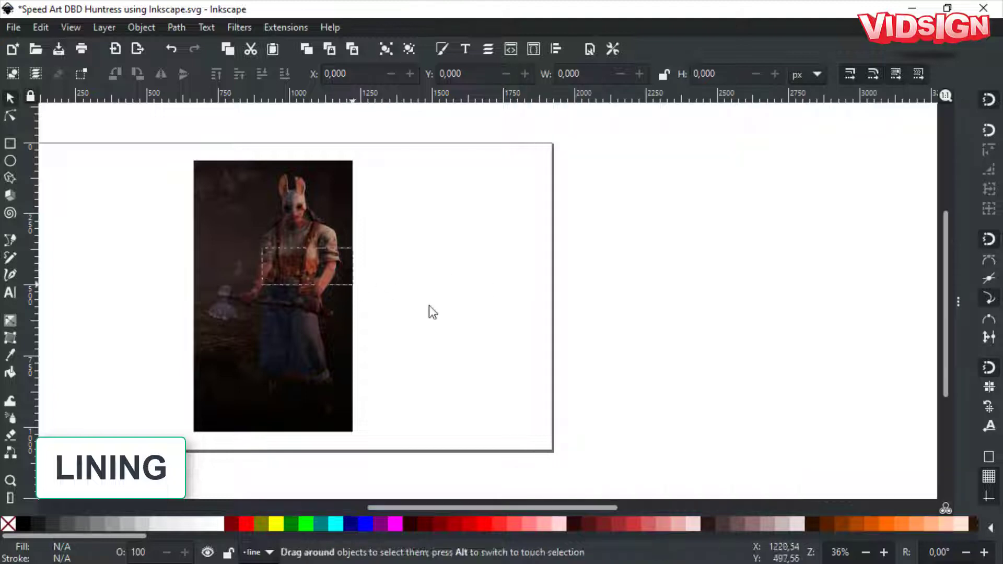
pyautogui.hscroll(-5, 449, 240)
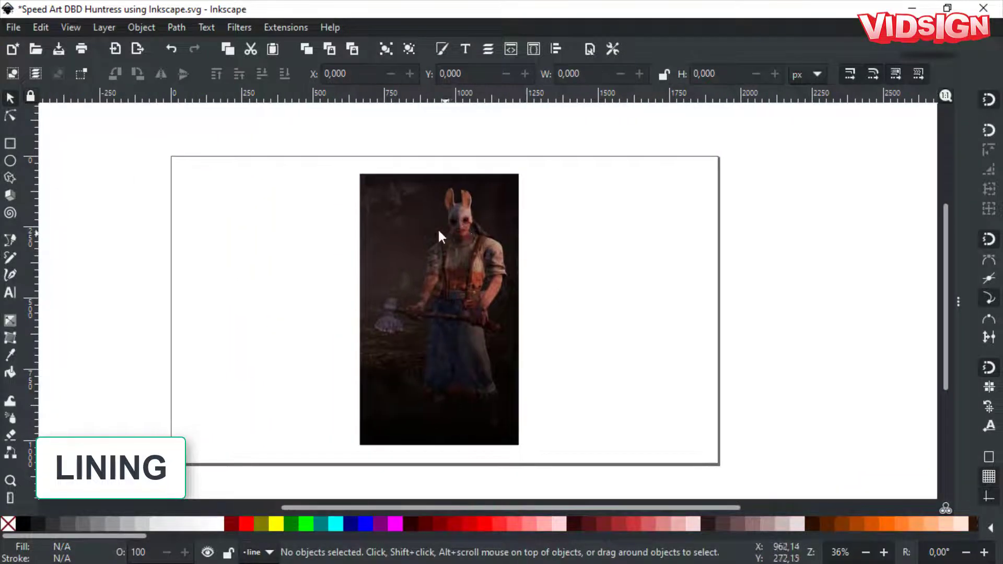
pyautogui.press('z')
pyautogui.moveTo(377, 178); pyautogui.dragTo(505, 287)
pyautogui.moveTo(642, 307); pyautogui.dragTo(556, 305)
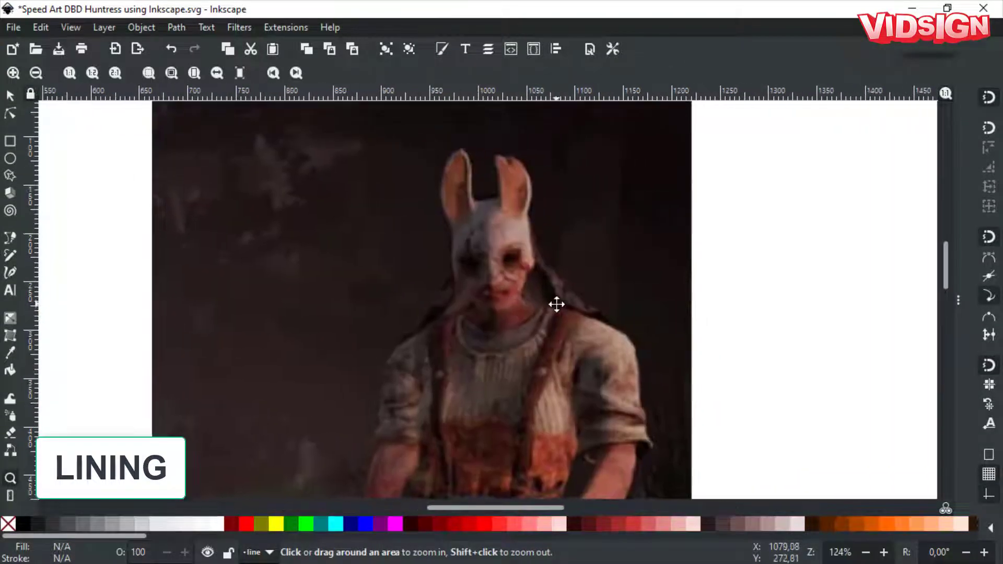
pyautogui.press('s')
pyautogui.moveTo(386, 274); pyautogui.dragTo(343, 268)
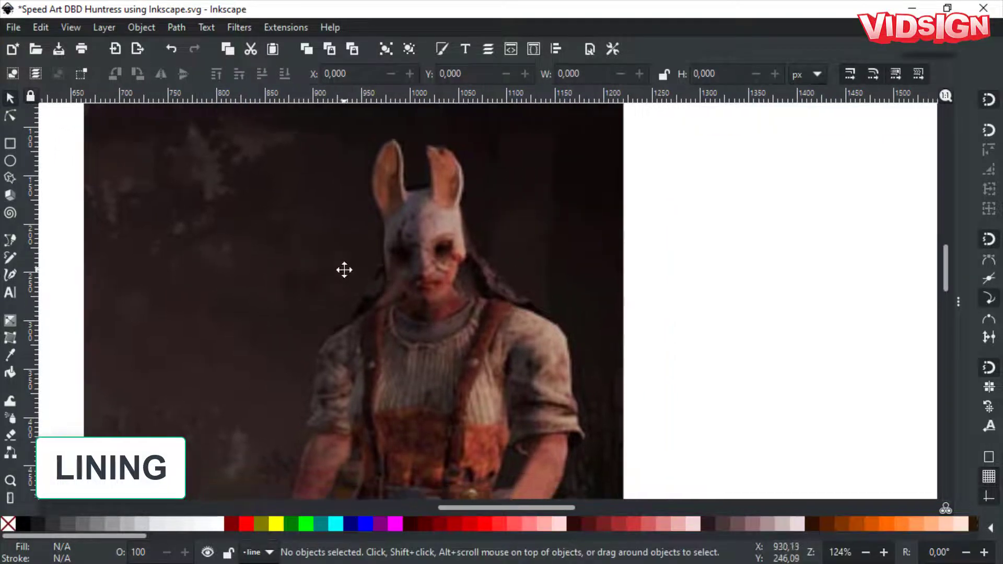
pyautogui.click(10, 276)
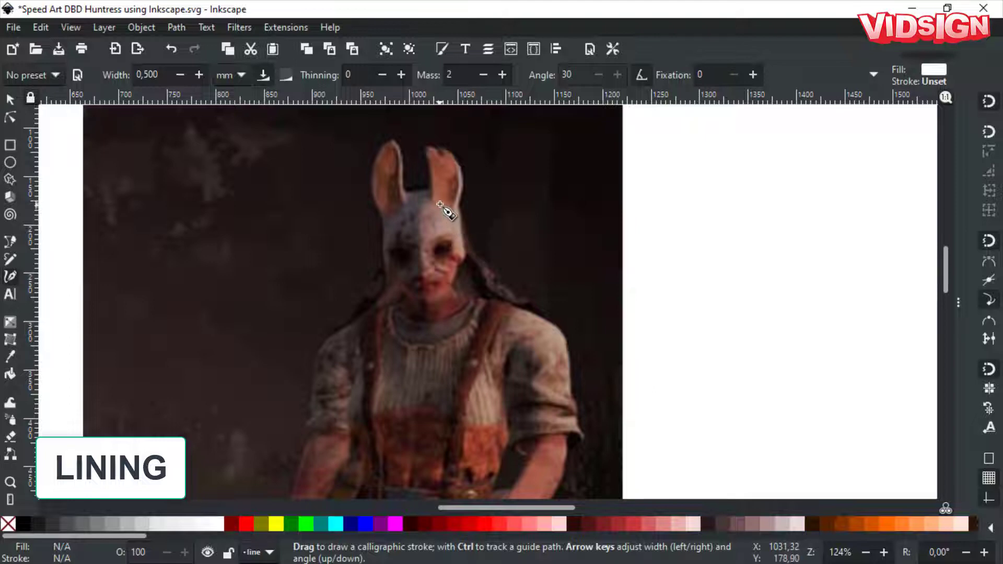
pyautogui.keyDown('ctrl'); pyautogui.scroll(1, 440, 205); pyautogui.keyUp('ctrl')
pyautogui.keyDown('ctrl'); pyautogui.scroll(1, 511, 161); pyautogui.keyUp('ctrl')
pyautogui.scroll(-1, 533, 257)
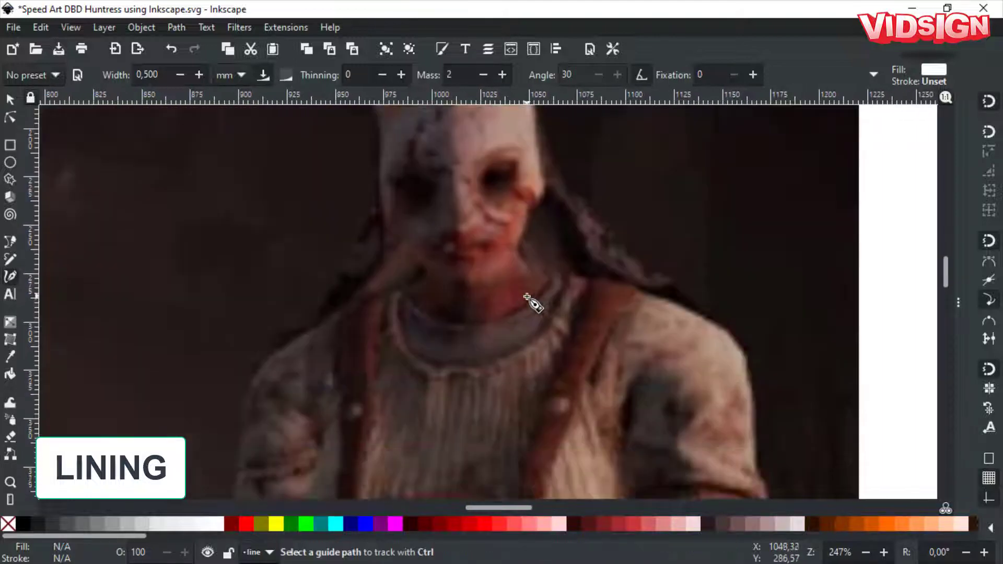
pyautogui.scroll(-2, 511, 253)
# - Trace the collar and the sleeve's outer and inner edges with white calligraphic strokes
pyautogui.moveTo(497, 204)
pyautogui.mouseDown()
pyautogui.moveTo(556, 242)
pyautogui.moveTo(387, 235)
pyautogui.moveTo(434, 280)
pyautogui.mouseUp()
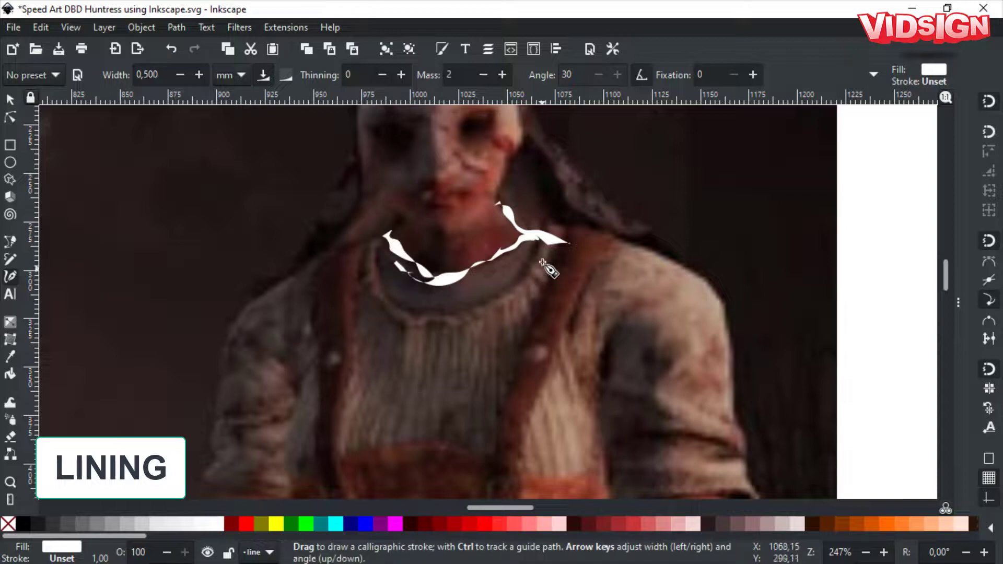
pyautogui.moveTo(544, 265); pyautogui.dragTo(400, 292)
pyautogui.moveTo(372, 243); pyautogui.dragTo(460, 320)
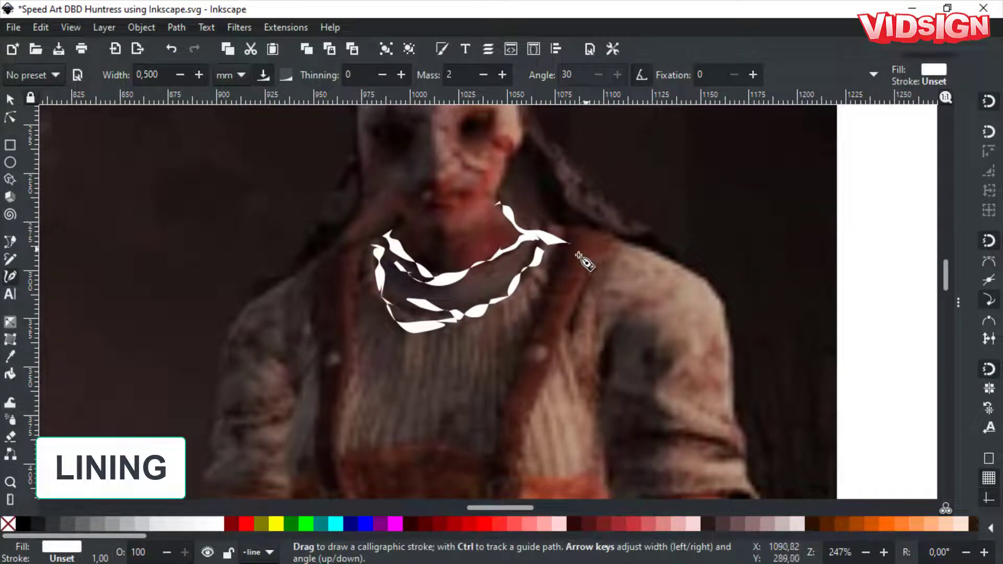
pyautogui.moveTo(544, 226)
pyautogui.mouseDown()
pyautogui.moveTo(677, 243)
pyautogui.moveTo(739, 409)
pyautogui.mouseUp()
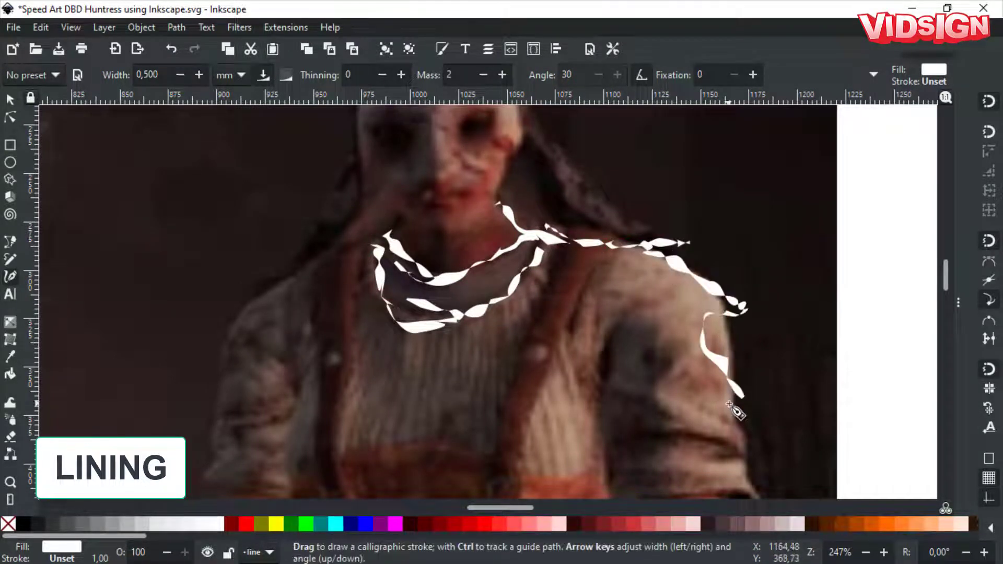
pyautogui.scroll(-3, 716, 314)
pyautogui.moveTo(680, 170)
pyautogui.mouseDown()
pyautogui.moveTo(698, 314)
pyautogui.moveTo(719, 342)
pyautogui.mouseUp()
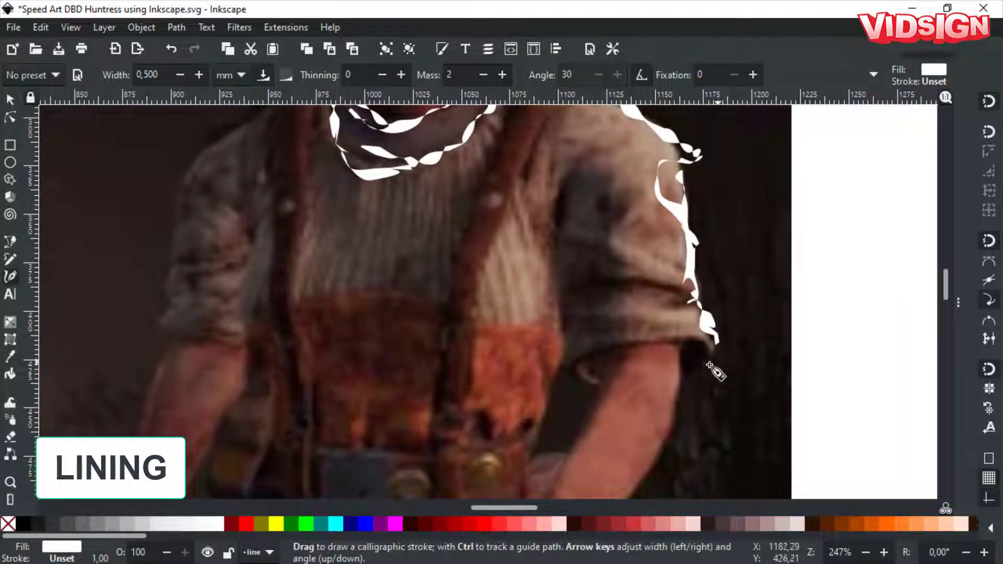
pyautogui.moveTo(573, 186)
pyautogui.mouseDown()
pyautogui.moveTo(553, 239)
pyautogui.moveTo(575, 313)
pyautogui.moveTo(563, 373)
pyautogui.moveTo(706, 360)
pyautogui.mouseUp()
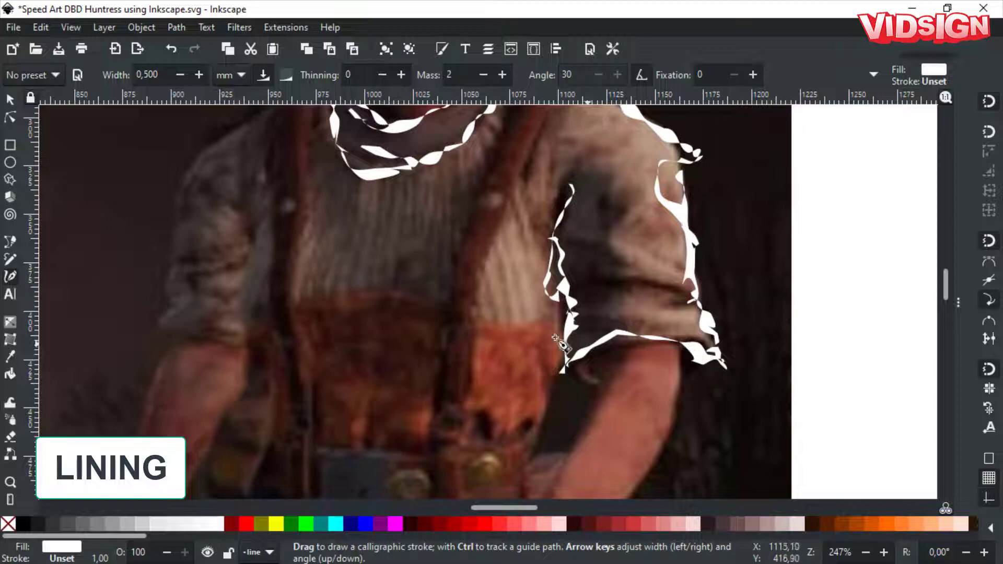
pyautogui.moveTo(572, 187)
pyautogui.mouseDown()
pyautogui.moveTo(548, 264)
pyautogui.moveTo(568, 372)
pyautogui.moveTo(569, 299)
pyautogui.mouseUp()
# - Outline the torso, suspenders and shirt sides with white calligraphic strokes
pyautogui.scroll(-3, 569, 299)
pyautogui.moveTo(546, 157); pyautogui.dragTo(556, 340)
pyautogui.moveTo(601, 120)
pyautogui.mouseDown()
pyautogui.moveTo(617, 365)
pyautogui.moveTo(579, 275)
pyautogui.moveTo(409, 368)
pyautogui.mouseUp()
pyautogui.scroll(-5, 409, 368)
pyautogui.moveTo(387, 110); pyautogui.dragTo(365, 377)
pyautogui.moveTo(653, 110); pyautogui.dragTo(667, 224)
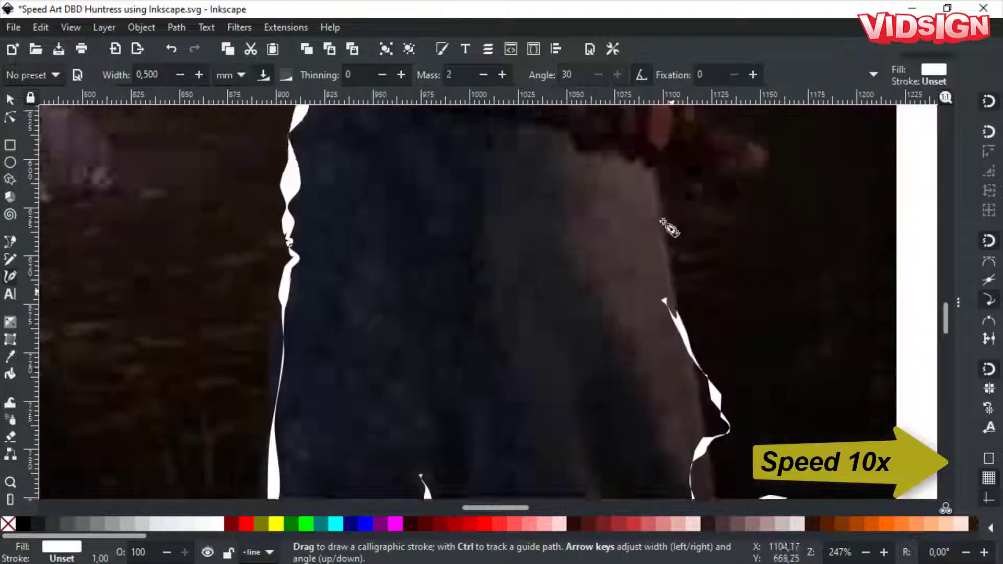
pyautogui.moveTo(486, 198); pyautogui.dragTo(593, 326)
# - Zoom out slightly and trace the lower torso and skirt edges in white
pyautogui.scroll(5, 596, 331)
pyautogui.press('-')
pyautogui.moveTo(473, 209)
pyautogui.mouseDown()
pyautogui.moveTo(387, 387)
pyautogui.moveTo(465, 287)
pyautogui.mouseUp()
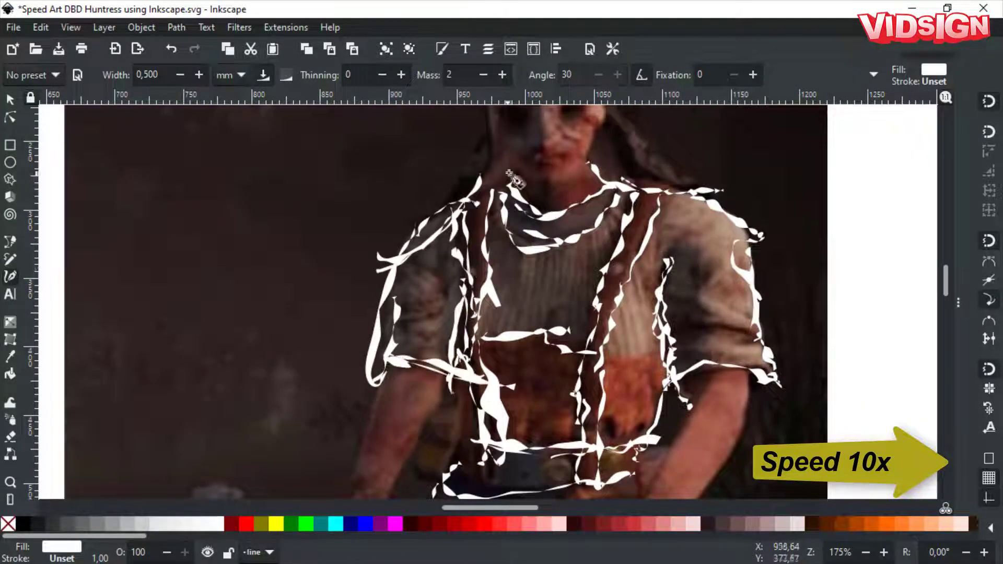
pyautogui.moveTo(306, 248); pyautogui.dragTo(277, 334)
pyautogui.scroll(-5, 352, 285)
pyautogui.hscroll(-3, 353, 284)
pyautogui.moveTo(450, 219); pyautogui.dragTo(460, 419)
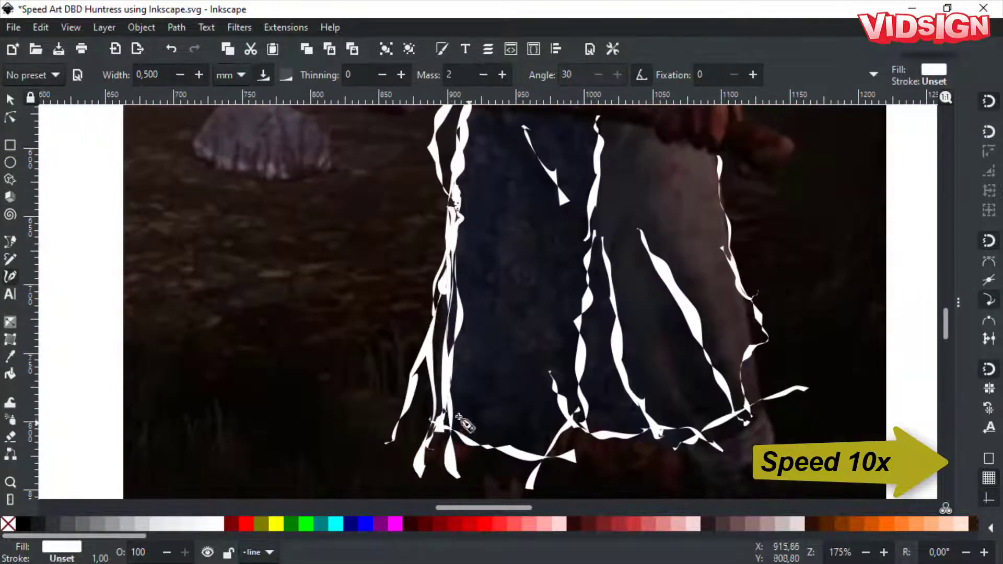
pyautogui.moveTo(413, 444); pyautogui.dragTo(659, 413)
pyautogui.hscroll(3, 520, 228)
pyautogui.scroll(5, 382, 215)
pyautogui.scroll(3, 381, 214)
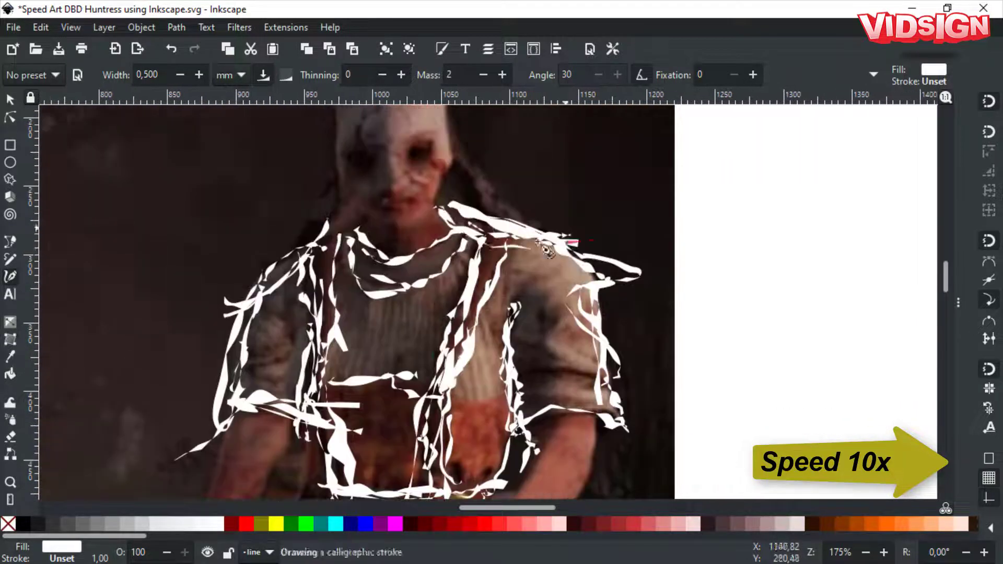
# - Add a final collar stroke, then return to the selector and bring back the Layers panel
pyautogui.moveTo(360, 239); pyautogui.dragTo(460, 241)
pyautogui.scroll(-2, 456, 239)
pyautogui.scroll(-3, 366, 261)
pyautogui.scroll(3, 437, 244)
pyautogui.press('s')
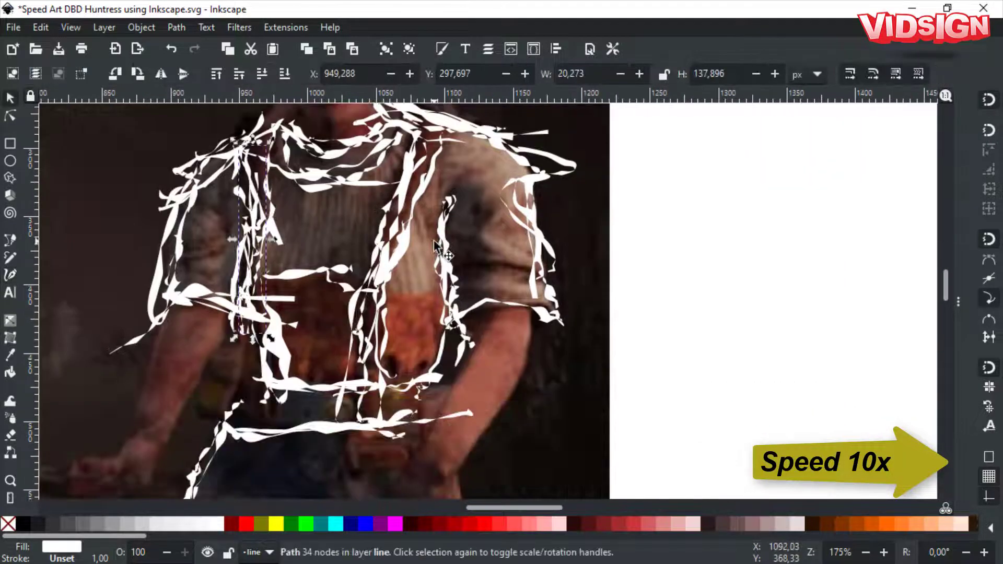
pyautogui.hotkey('ctrl', 'shift', 'l')
# - Add a 'baju' layer on top and lock the 'line' layer
pyautogui.click(571, 455)
pyautogui.write('baju')
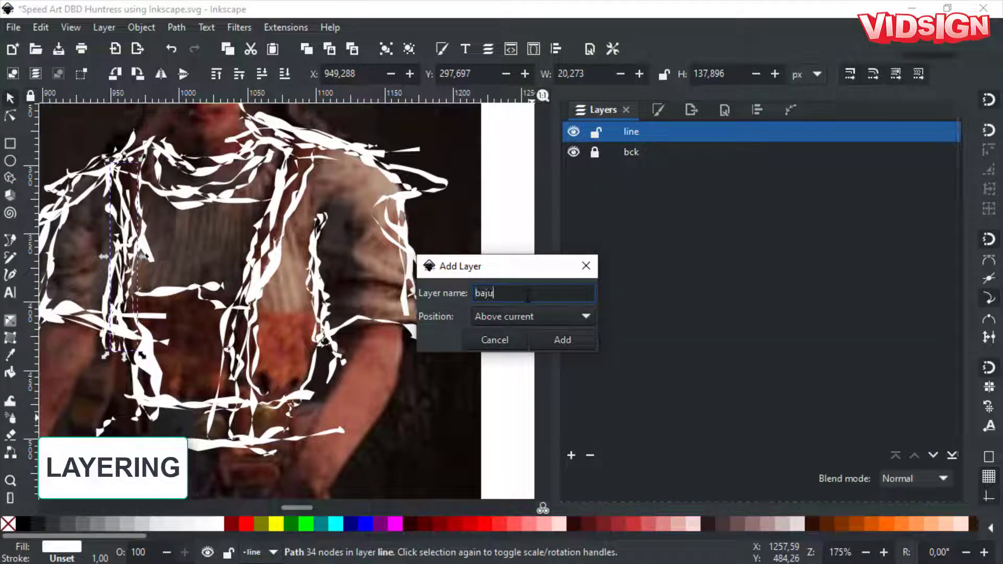
pyautogui.press('Return')
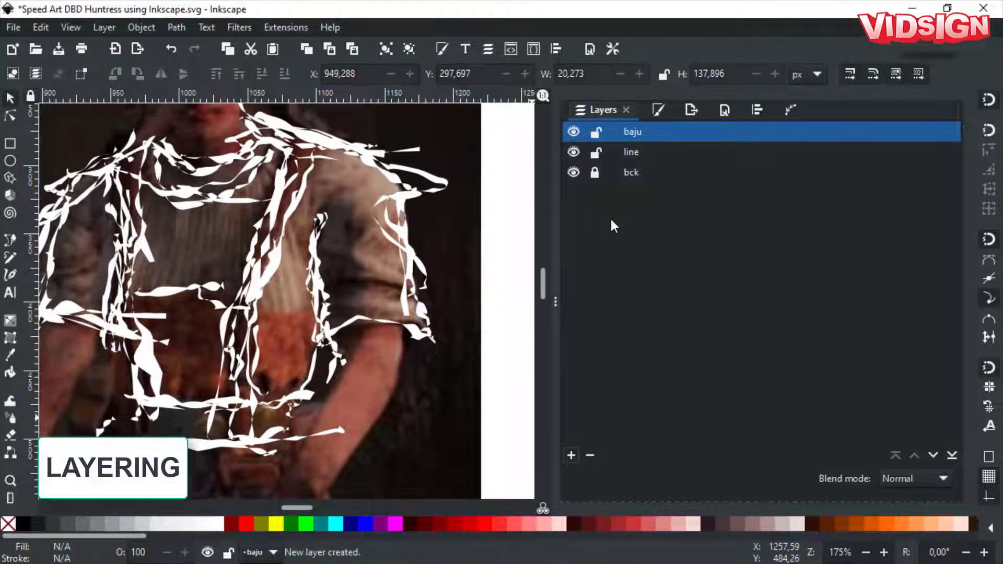
pyautogui.click(596, 152)
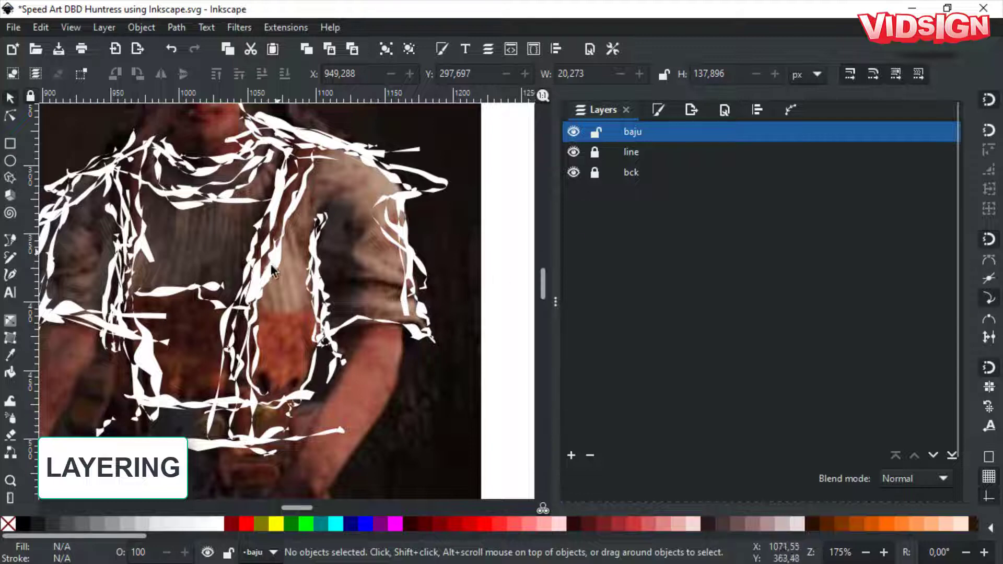
pyautogui.scroll(-5, 214, 264)
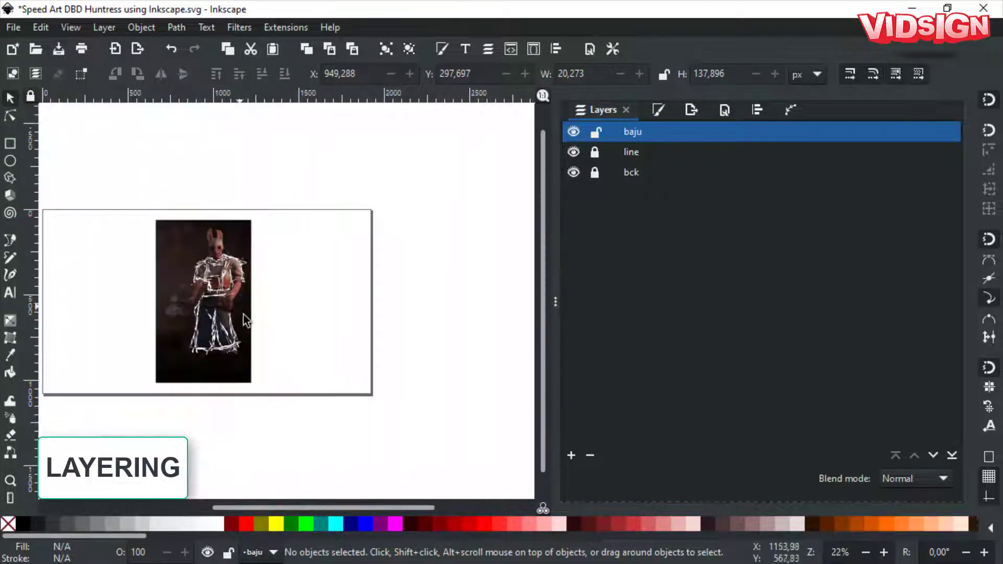
pyautogui.scroll(1, 209, 267)
pyautogui.scroll(2, 204, 269)
# - Zoom in on the shirt area and pick the Pencil tool
pyautogui.scroll(-2, 199, 272)
pyautogui.scroll(2, 202, 271)
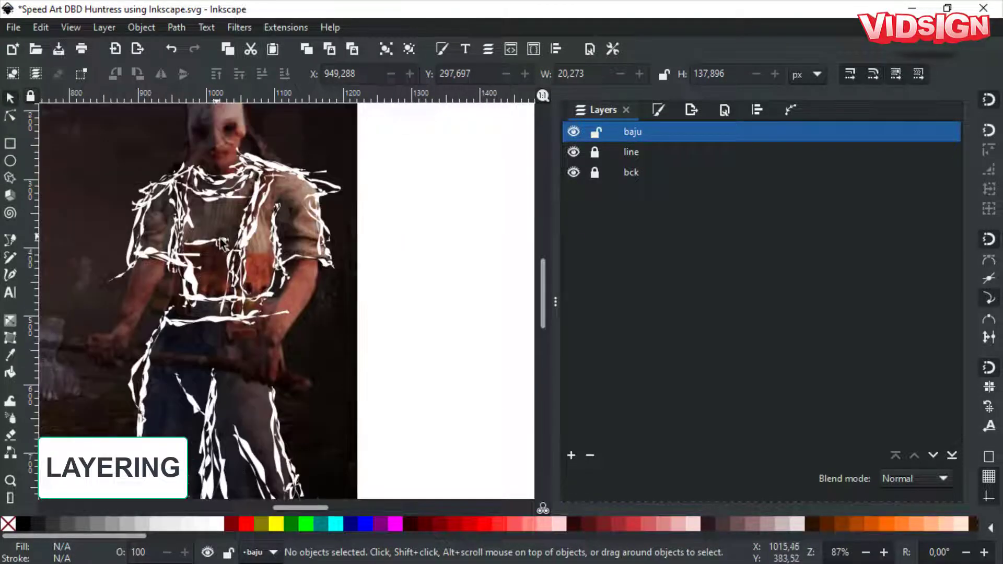
pyautogui.scroll(1, 220, 262)
pyautogui.scroll(3, 275, 256)
pyautogui.scroll(-4, 287, 264)
pyautogui.scroll(2, 287, 264)
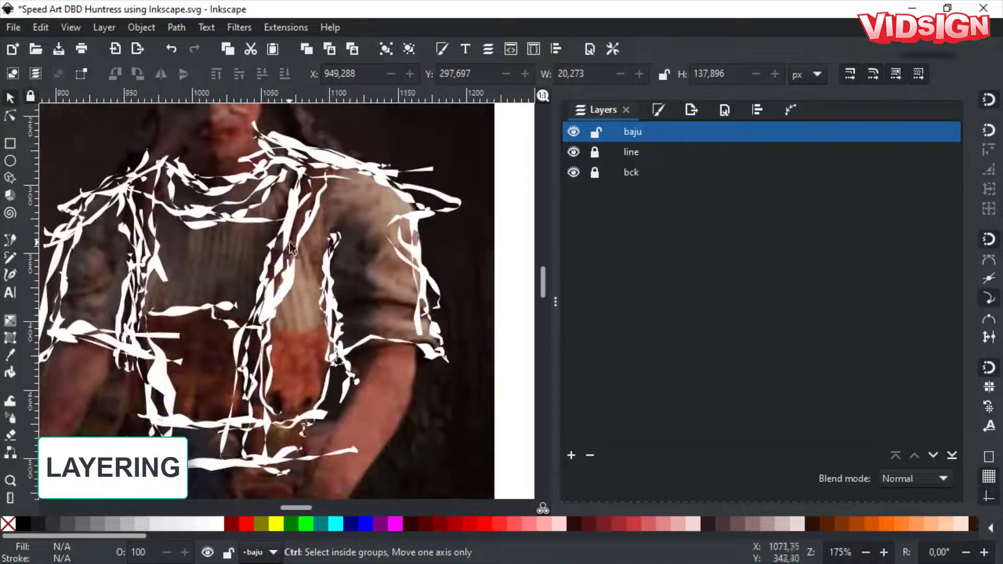
pyautogui.scroll(-2, 290, 251)
pyautogui.scroll(2, 31, 240)
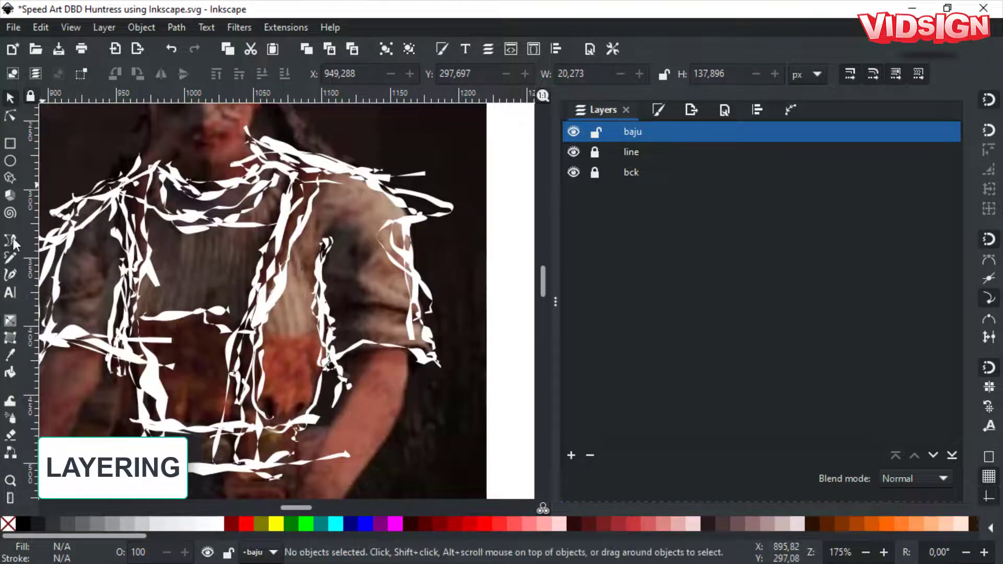
pyautogui.click(10, 274)
pyautogui.scroll(-2, 252, 285)
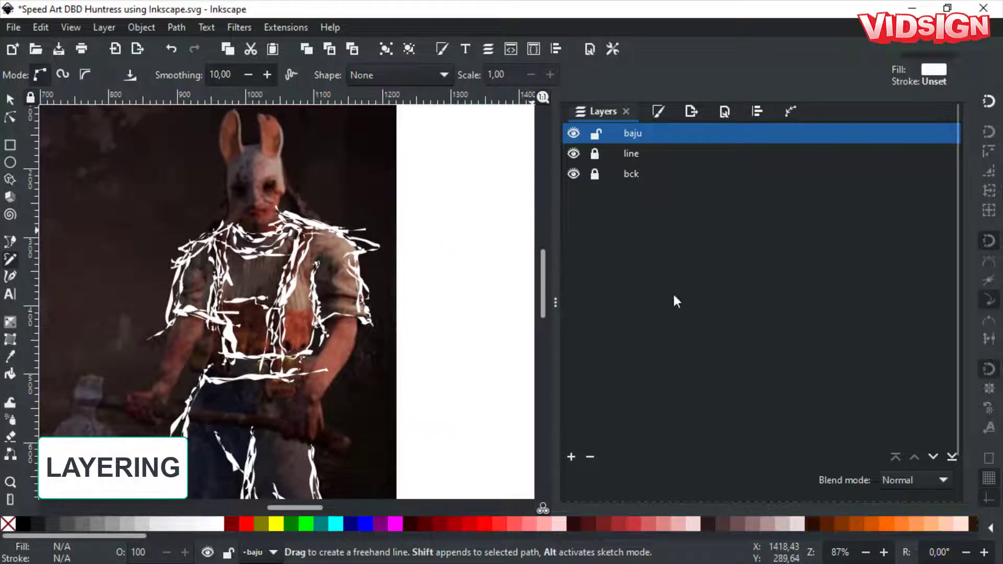
pyautogui.scroll(2, 343, 277)
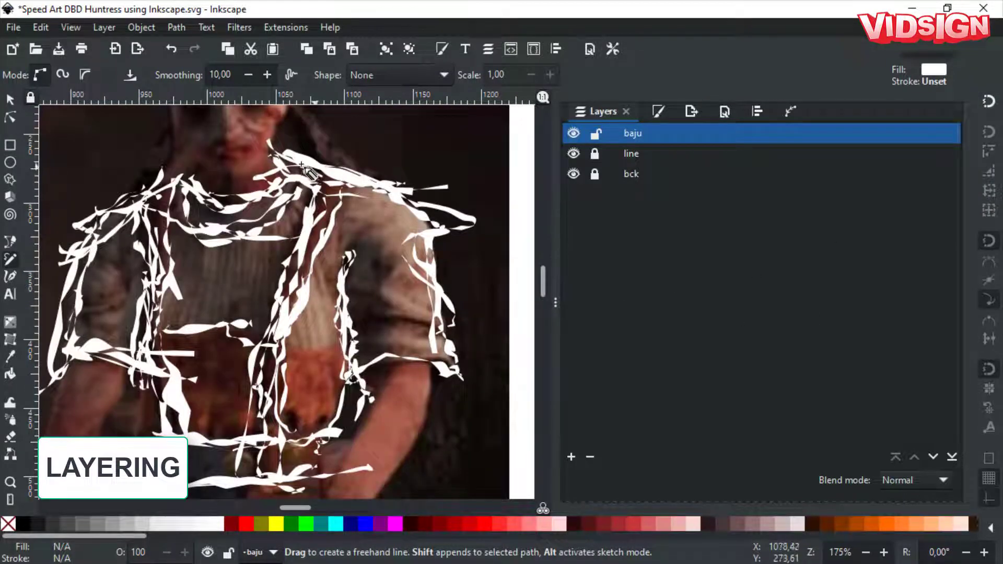
# - Pencil the shirt as one closed white shape and lower 'baju' beneath 'line'
pyautogui.moveTo(299, 171); pyautogui.dragTo(297, 168)
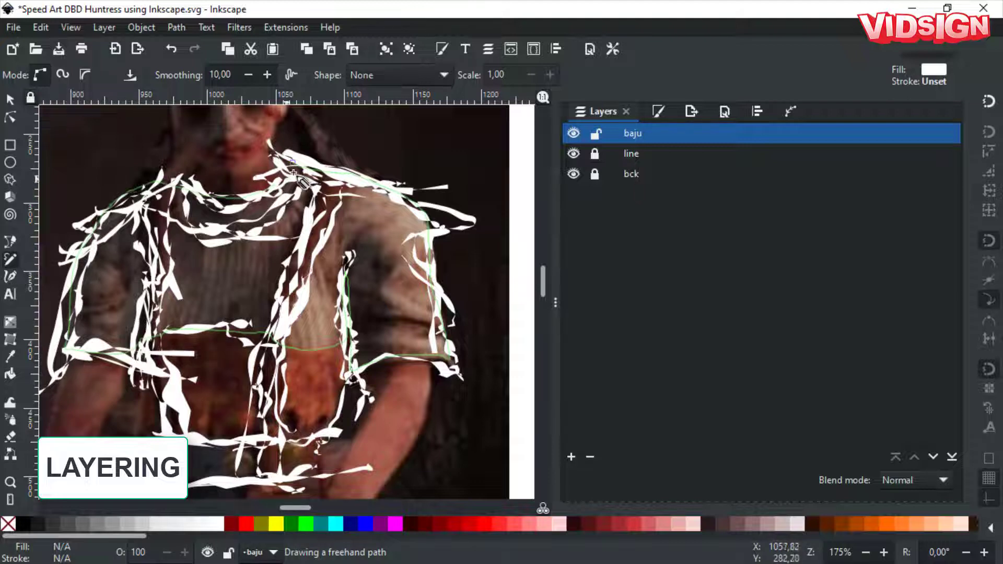
pyautogui.moveTo(295, 163); pyautogui.dragTo(295, 162)
pyautogui.hscroll(-2, 374, 296)
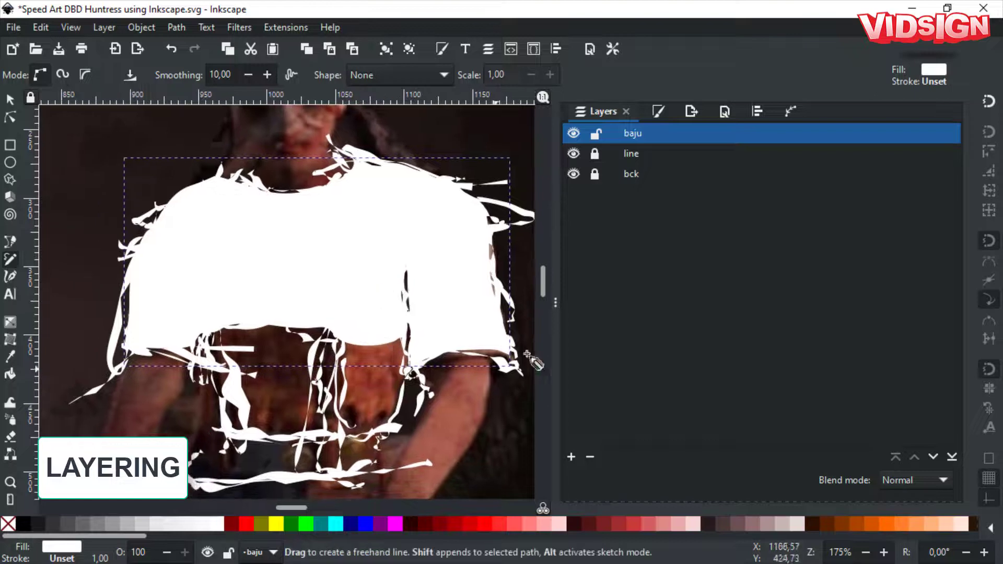
pyautogui.click(934, 457)
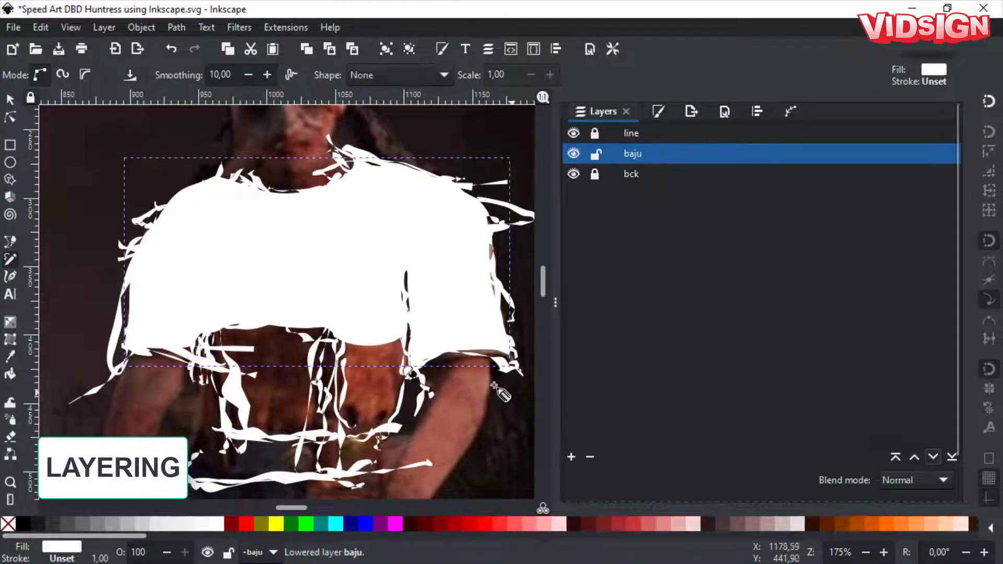
pyautogui.moveTo(142, 537); pyautogui.dragTo(272, 541)
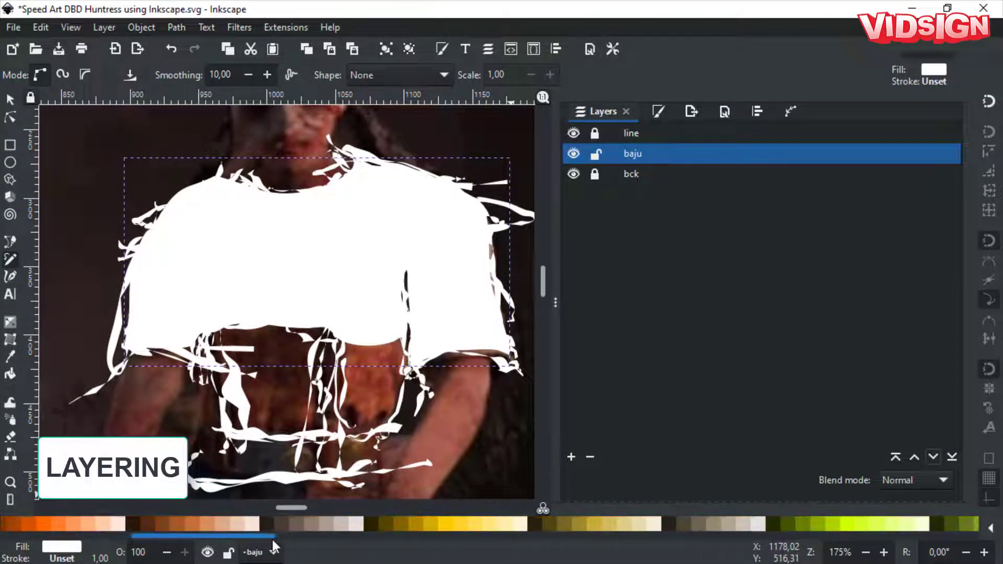
# - Fill the shirt light beige-grey and draw a first shading shape on it
pyautogui.click(335, 524)
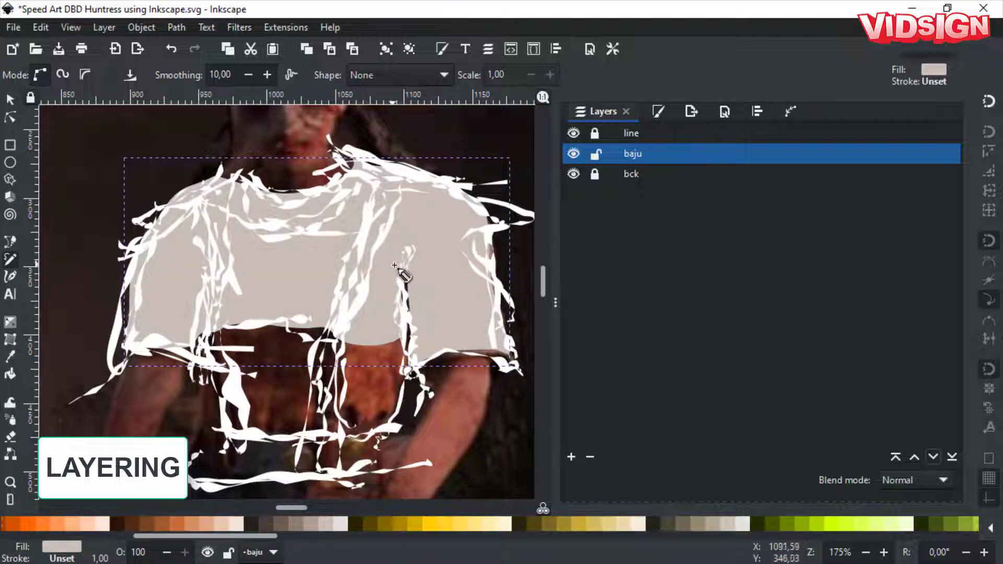
pyautogui.moveTo(438, 251); pyautogui.dragTo(457, 293)
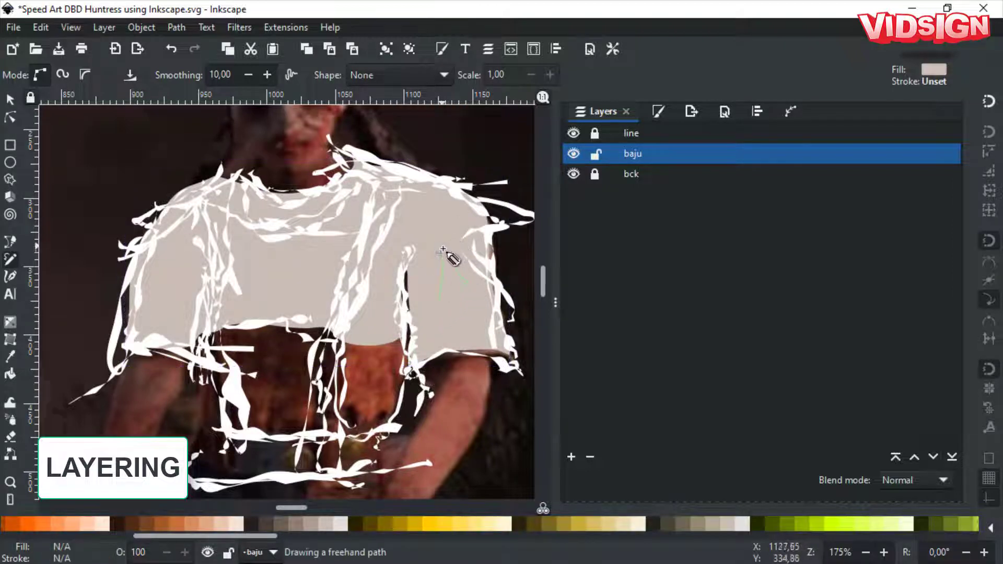
pyautogui.moveTo(443, 250); pyautogui.dragTo(441, 253)
pyautogui.click(292, 525)
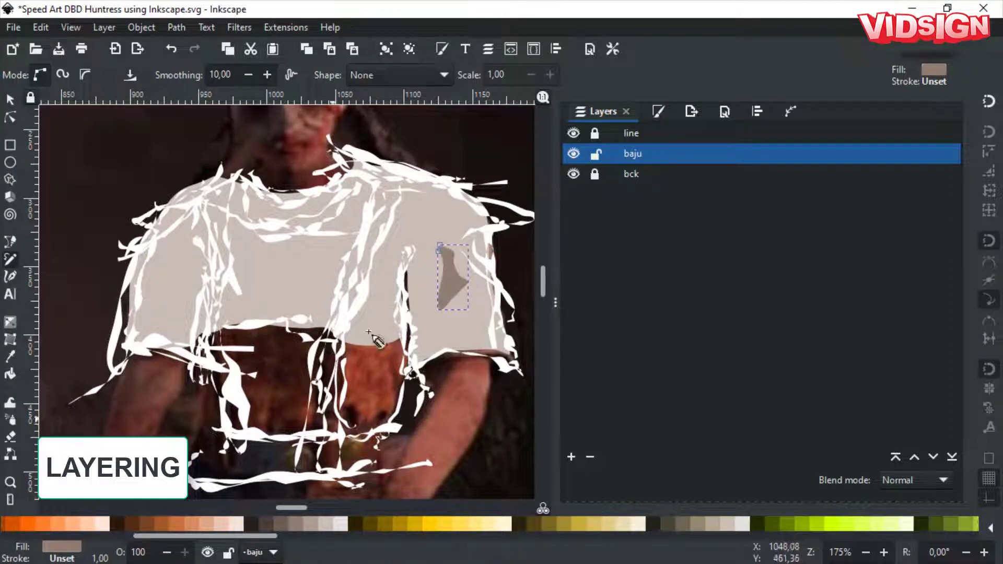
pyautogui.hotkey('ctrl', 'z')
# - Pencil darker shading shapes down the shirt and near the right sleeve
pyautogui.moveTo(415, 255); pyautogui.dragTo(420, 310)
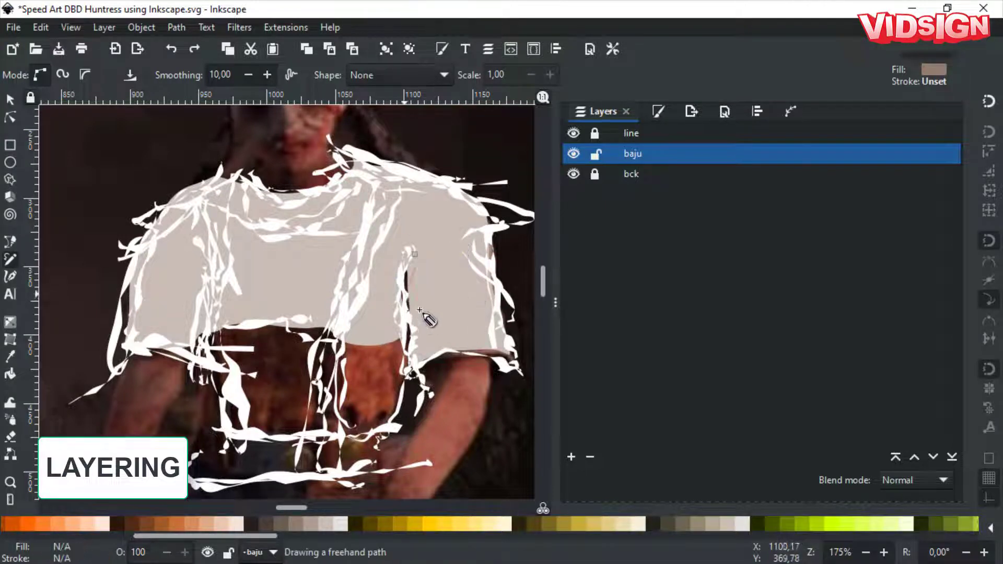
pyautogui.moveTo(488, 275)
pyautogui.mouseDown()
pyautogui.moveTo(475, 318)
pyautogui.moveTo(493, 333)
pyautogui.mouseUp()
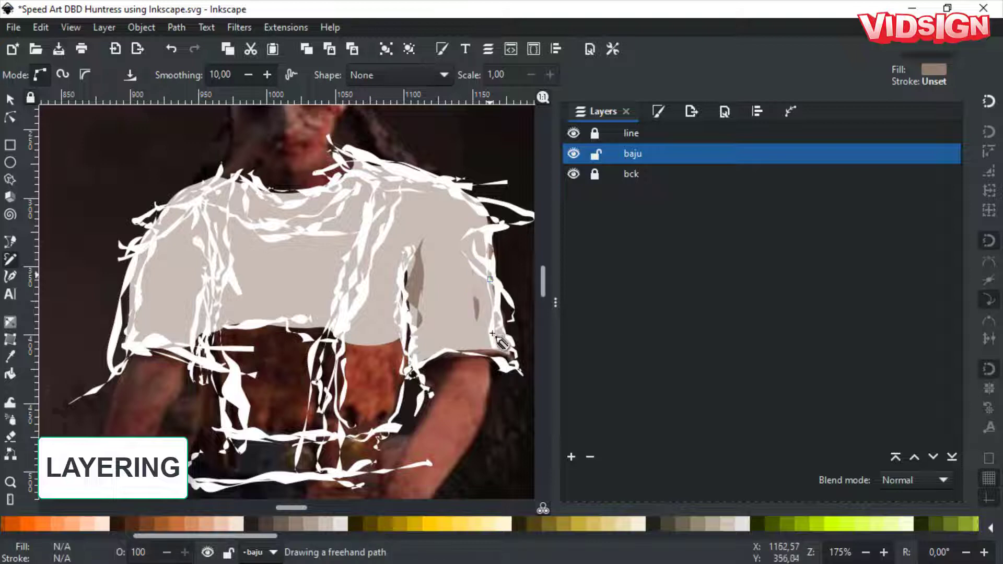
pyautogui.moveTo(431, 260); pyautogui.dragTo(431, 335)
pyautogui.moveTo(439, 344); pyautogui.dragTo(409, 369)
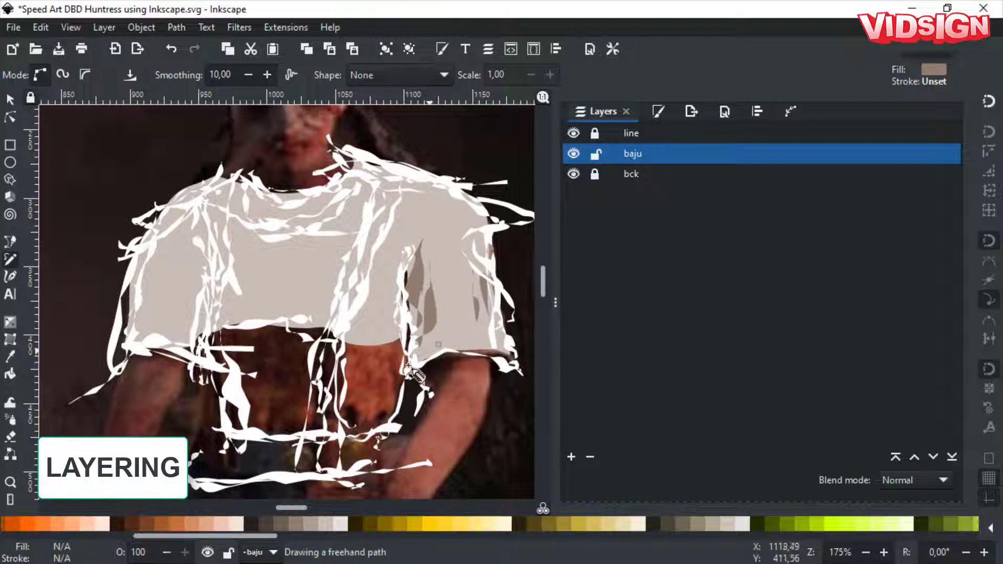
pyautogui.moveTo(489, 359); pyautogui.dragTo(496, 364)
pyautogui.moveTo(465, 320); pyautogui.dragTo(499, 359)
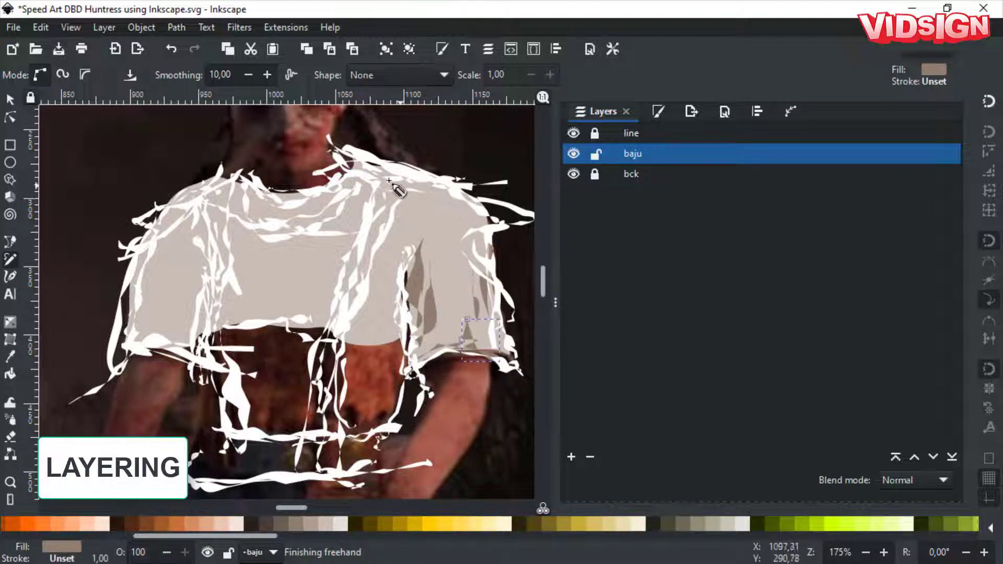
# - Add shading across the right shoulder, right sleeve and upper shirt
pyautogui.moveTo(389, 180); pyautogui.dragTo(390, 183)
pyautogui.moveTo(418, 215); pyautogui.dragTo(386, 272)
pyautogui.click(400, 253)
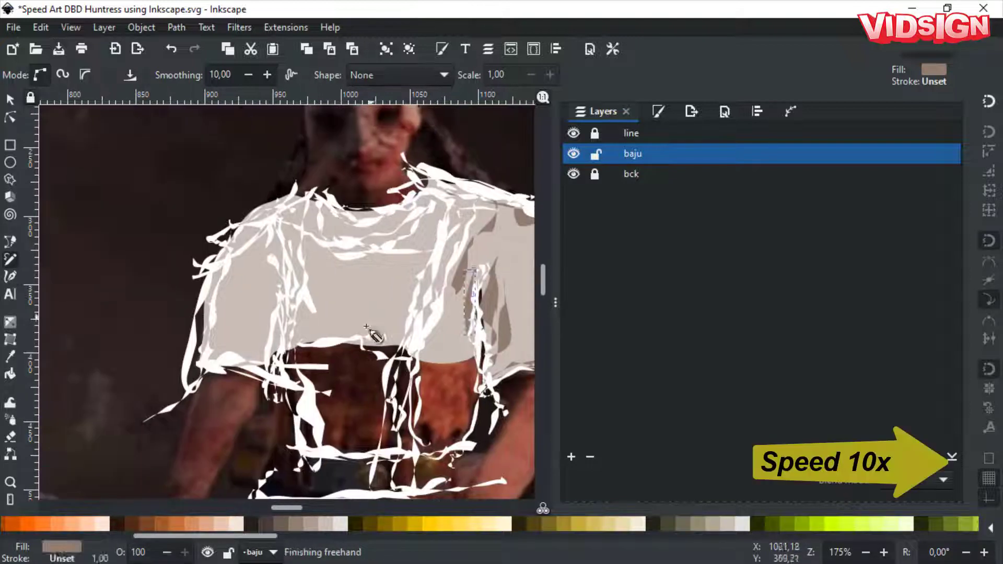
pyautogui.moveTo(293, 209); pyautogui.dragTo(383, 222)
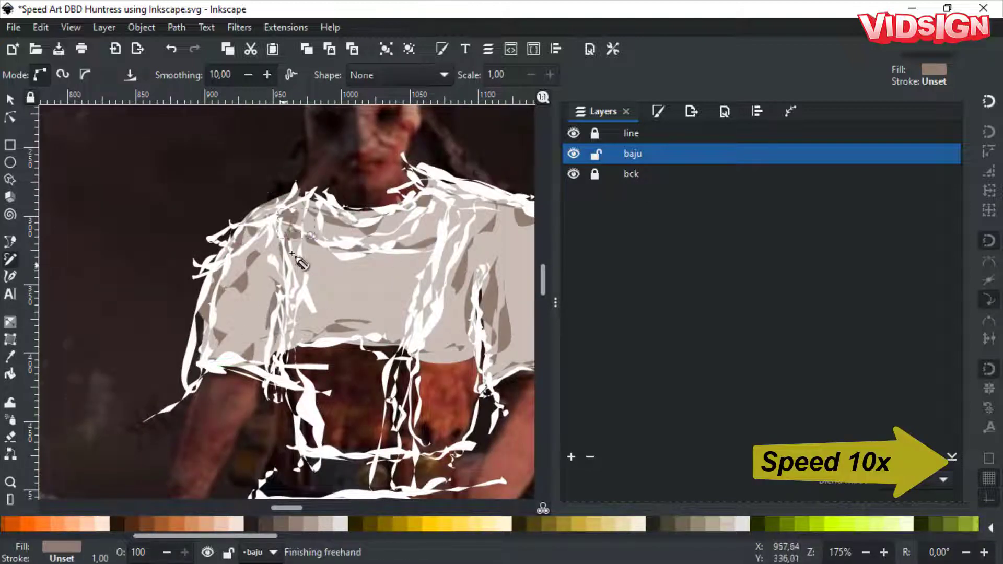
# - Hide and lock the 'baju' layer and add a new 'sabuk' layer
pyautogui.click(575, 154)
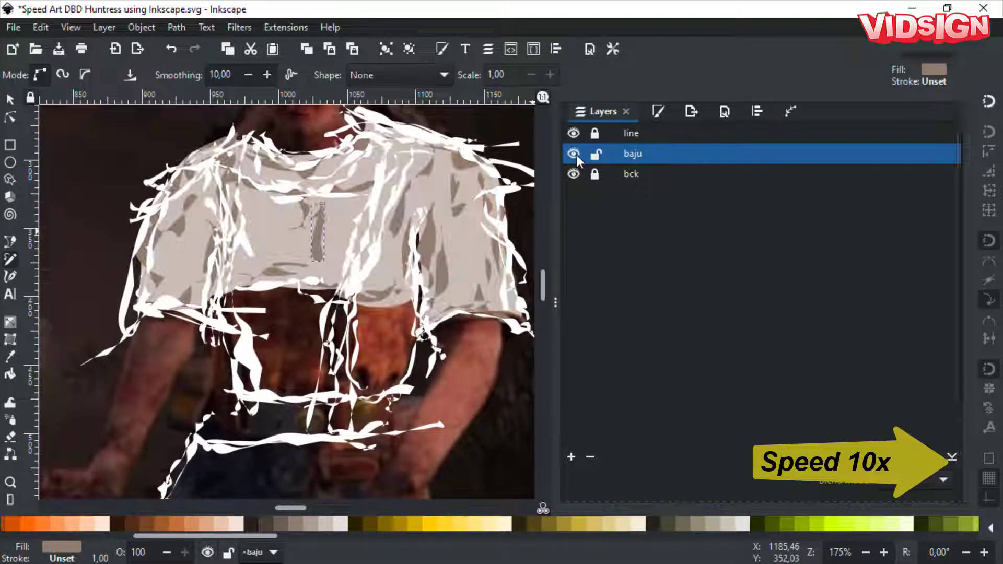
pyautogui.click(572, 456)
pyautogui.write('sabuk')
pyautogui.click(562, 341)
pyautogui.click(574, 174)
pyautogui.click(595, 174)
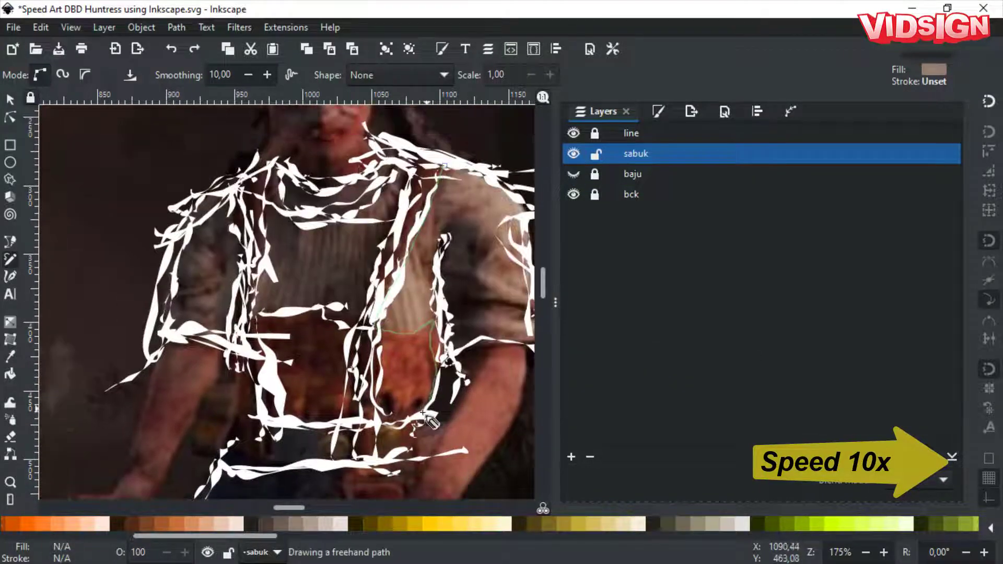
# - Pencil the belt-and-strap shape, fill it brown, and adjust its outline nodes
pyautogui.moveTo(444, 167); pyautogui.dragTo(445, 166)
pyautogui.click(152, 523)
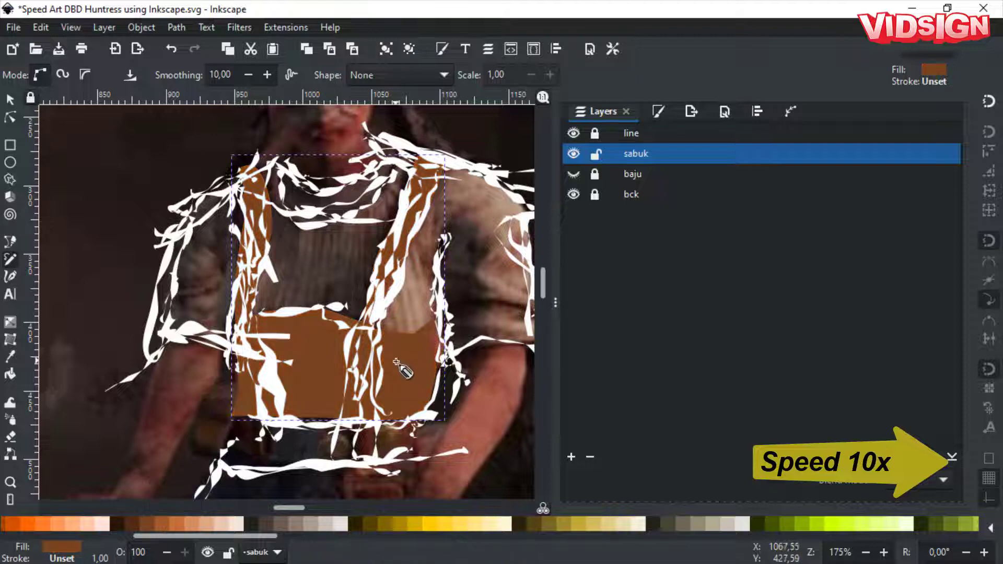
pyautogui.press('n')
pyautogui.moveTo(424, 325); pyautogui.dragTo(430, 330)
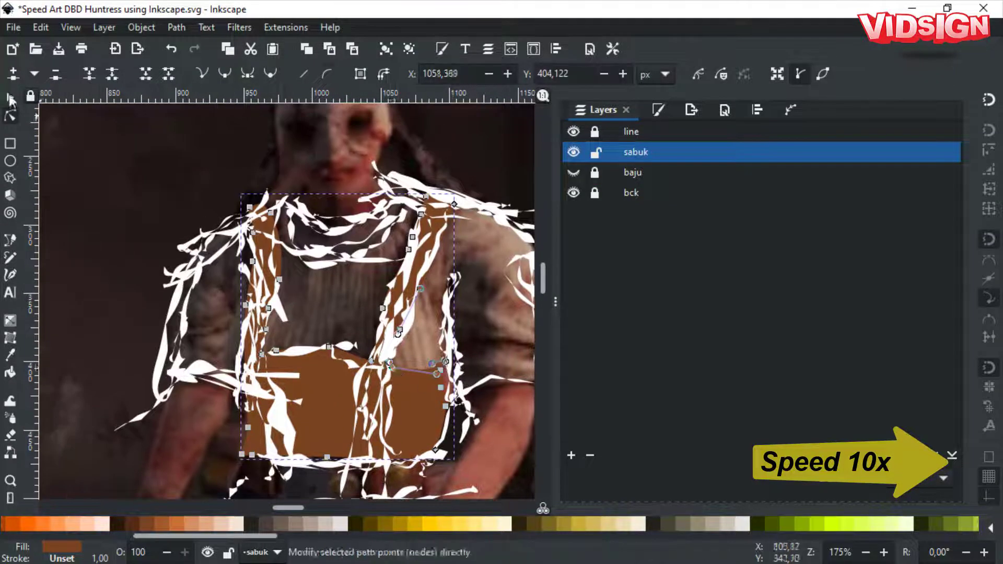
pyautogui.press('s')
pyautogui.scroll(2, 330, 361)
pyautogui.press('n')
pyautogui.click(199, 333)
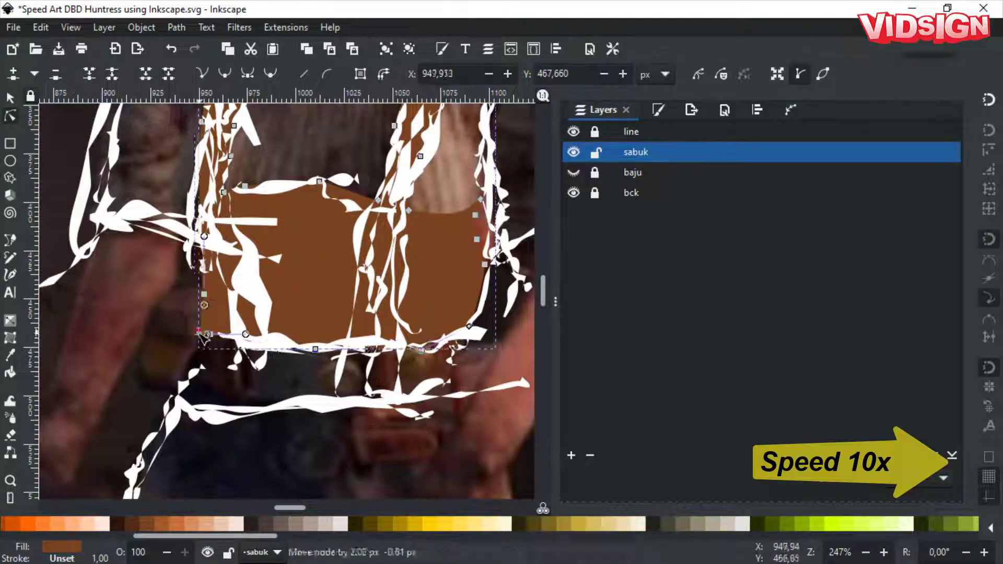
# - Toggle the 'line' layer, lower 'sabuk' opacity, and pencil a belt piece on the left hip
pyautogui.click(574, 131)
pyautogui.moveTo(889, 488); pyautogui.dragTo(723, 497)
pyautogui.press('p')
pyautogui.scroll(-3, 392, 332)
pyautogui.moveTo(257, 324); pyautogui.dragTo(219, 277)
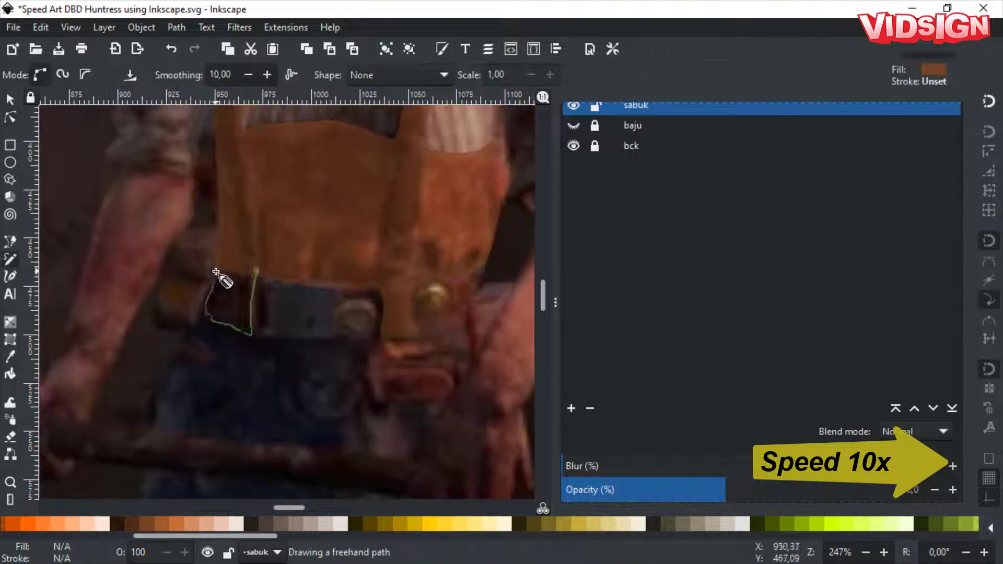
pyautogui.press('s')
pyautogui.press('p')
# - Draw the belt sections beside the buckle and on the left side
pyautogui.moveTo(332, 325)
pyautogui.mouseDown()
pyautogui.moveTo(337, 368)
pyautogui.moveTo(332, 326)
pyautogui.mouseUp()
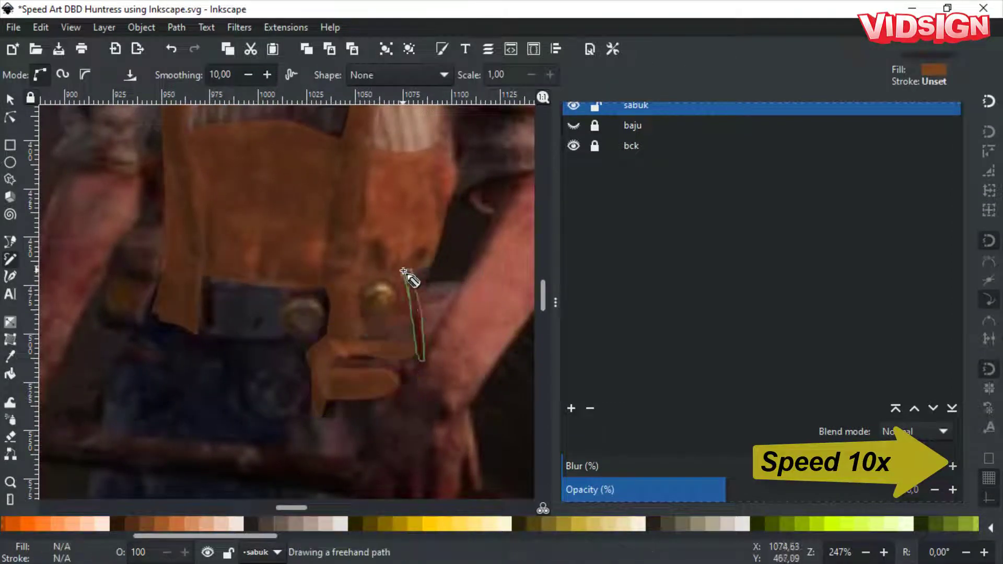
pyautogui.hscroll(-3, 313, 314)
pyautogui.hotkey('ctrl', 'z')
pyautogui.moveTo(350, 277)
pyautogui.mouseDown()
pyautogui.moveTo(404, 285)
pyautogui.moveTo(349, 277)
pyautogui.mouseUp()
pyautogui.scroll(-3, 366, 314)
pyautogui.moveTo(336, 358); pyautogui.dragTo(345, 293)
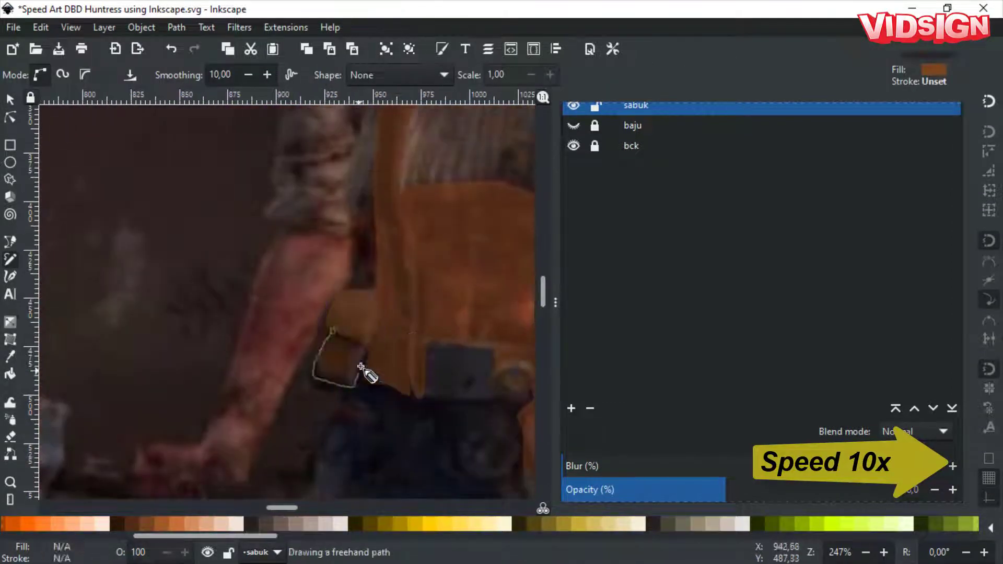
pyautogui.scroll(5, 313, 261)
# - Reshape the left strap's curve by moving its nodes into place
pyautogui.press('n')
pyautogui.hscroll(-3, 329, 243)
pyautogui.click(226, 320)
pyautogui.moveTo(233, 296); pyautogui.dragTo(230, 297)
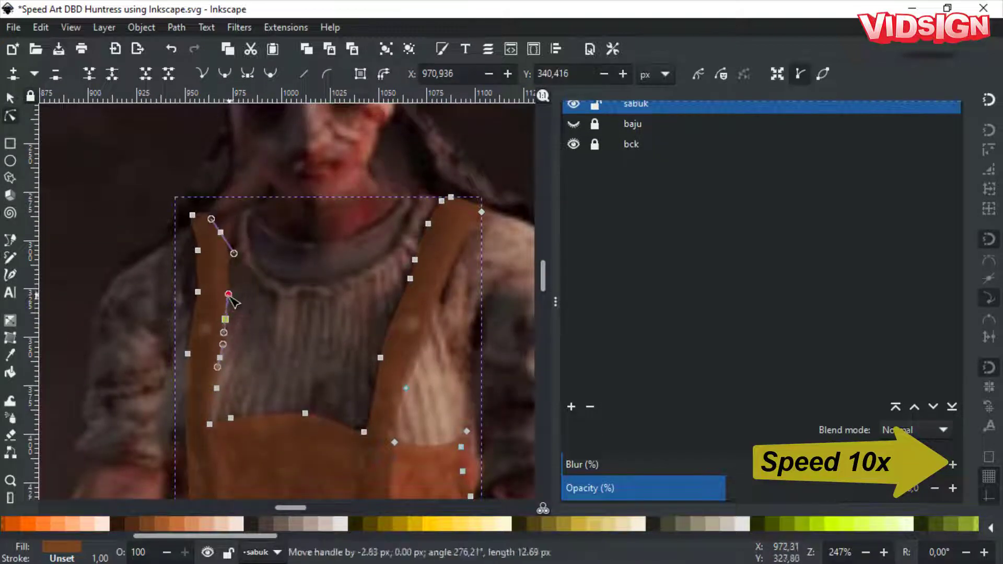
pyautogui.moveTo(198, 251); pyautogui.dragTo(201, 258)
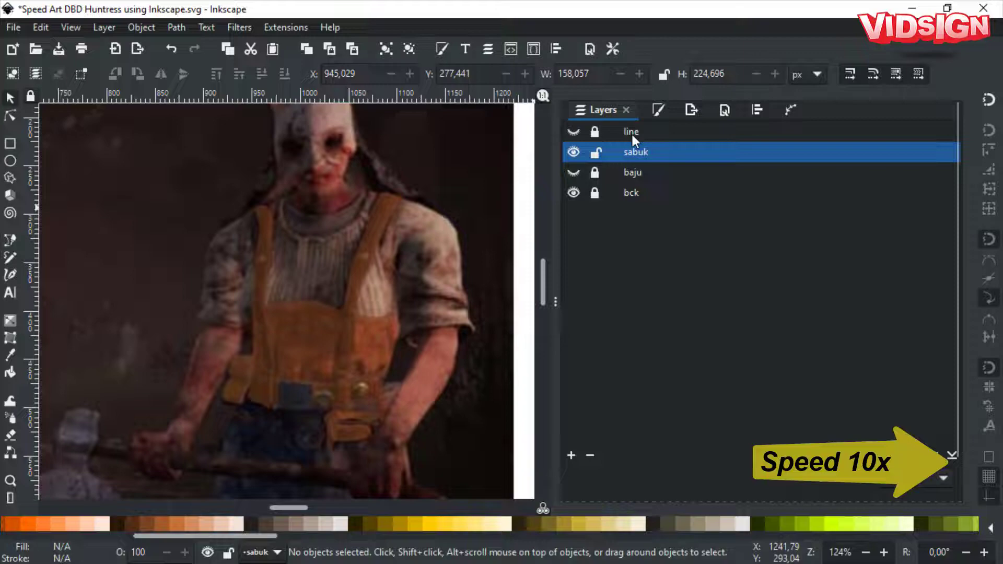
# - Show the line layer again, make it active, and turn all its strokes black
pyautogui.click(574, 132)
pyautogui.click(621, 133)
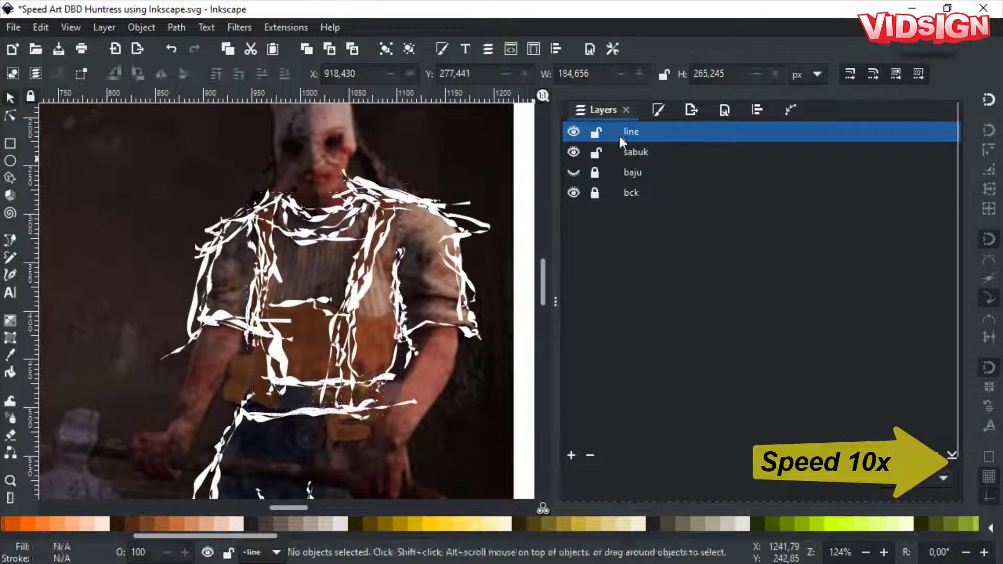
pyautogui.hotkey('ctrl', 'a')
pyautogui.click(23, 524)
# - Show the baju layer again and select several shirt and belt paths to inspect them
pyautogui.click(573, 172)
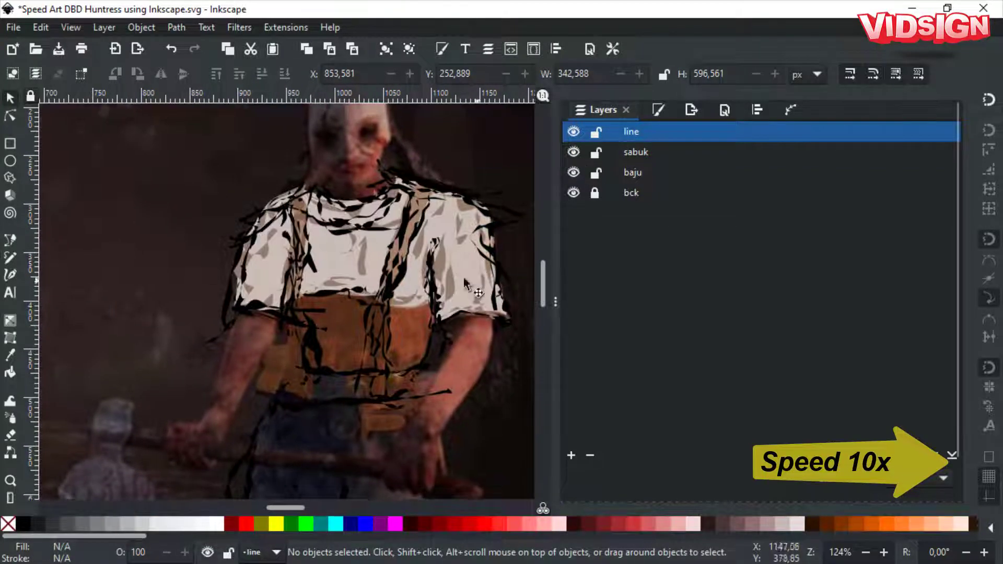
pyautogui.click(633, 172)
pyautogui.scroll(3, 486, 293)
pyautogui.click(351, 322)
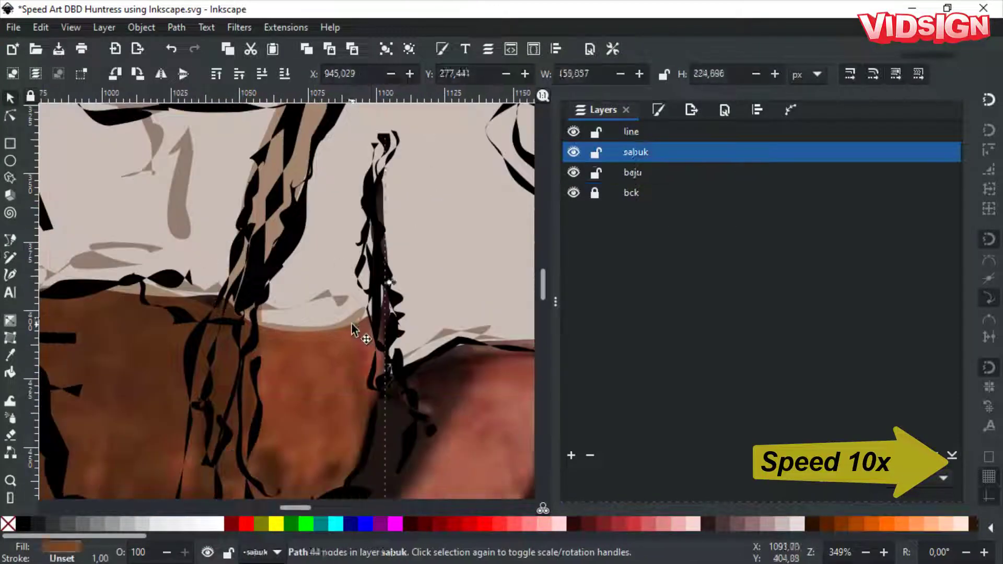
pyautogui.hscroll(-5, 351, 322)
pyautogui.click(292, 313)
pyautogui.click(236, 287)
pyautogui.press('Escape')
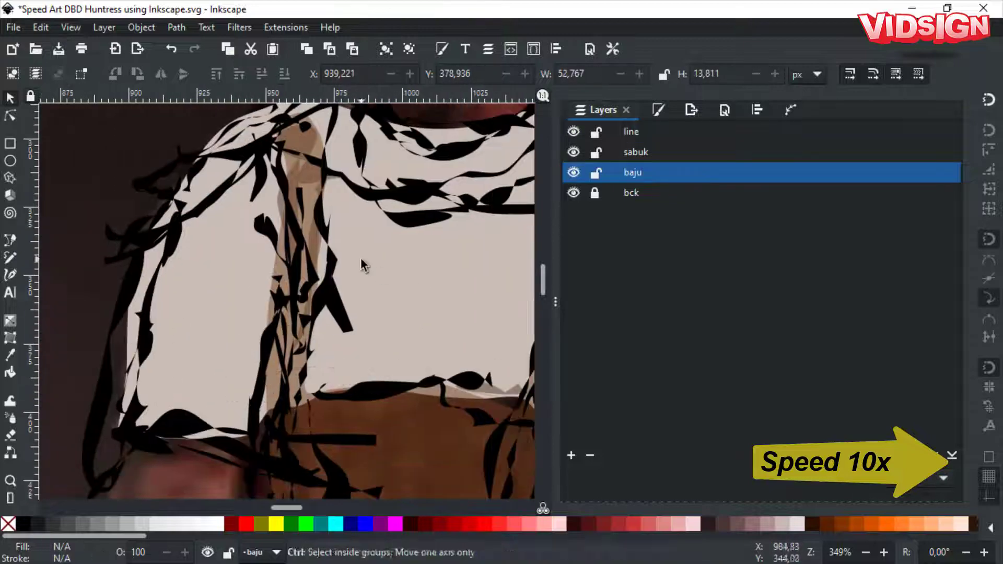
pyautogui.scroll(-3, 364, 265)
pyautogui.click(315, 163)
pyautogui.scroll(2, 433, 287)
pyautogui.click(386, 318)
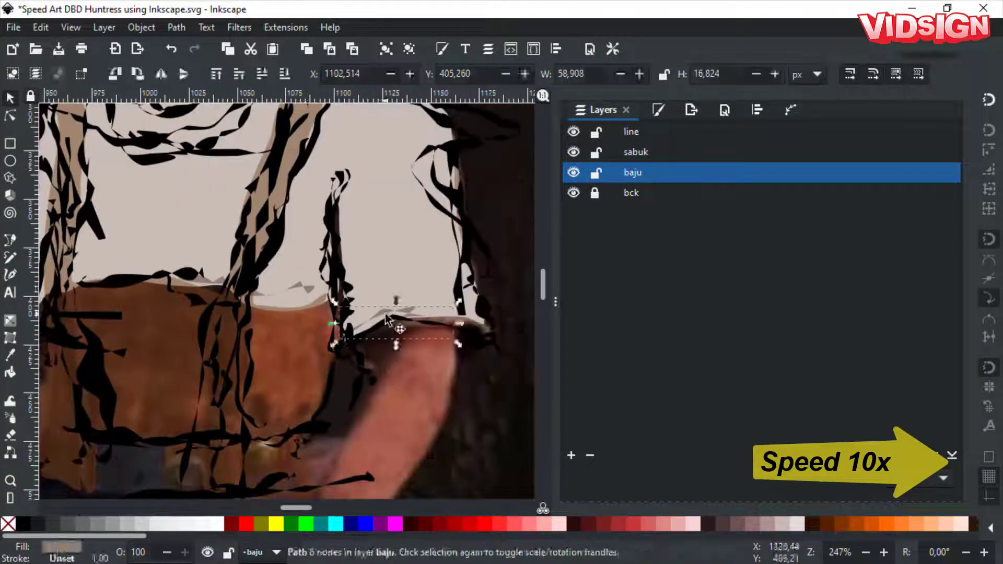
pyautogui.scroll(3, 387, 318)
# - Move a node on the shirt's shoulder edge to refit its outline
pyautogui.press('n')
pyautogui.moveTo(319, 187); pyautogui.dragTo(332, 197)
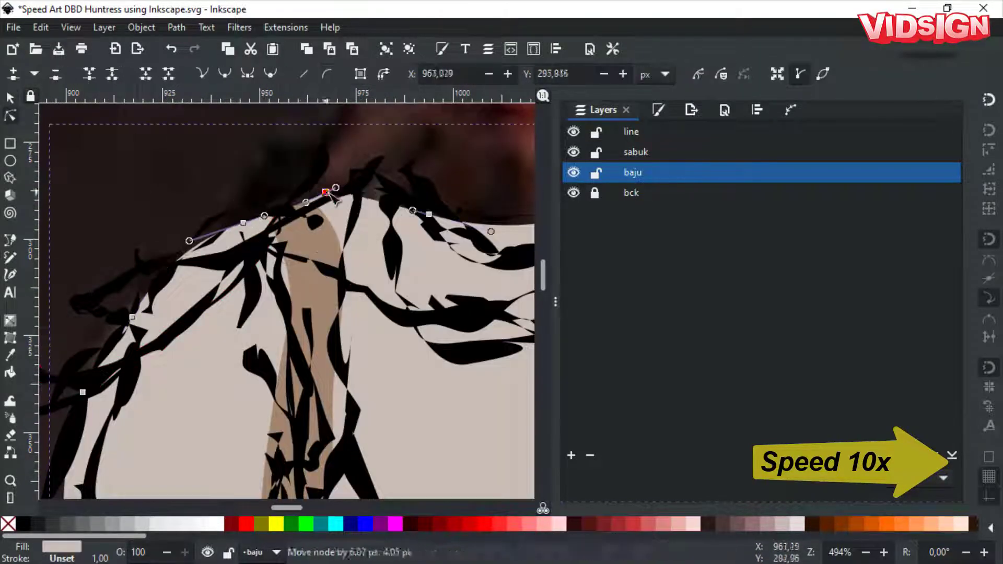
pyautogui.press('Escape')
pyautogui.press('s')
pyautogui.scroll(-4, 439, 261)
# - On the sabuk layer, draw a short freehand shading shape down the strap
pyautogui.click(636, 152)
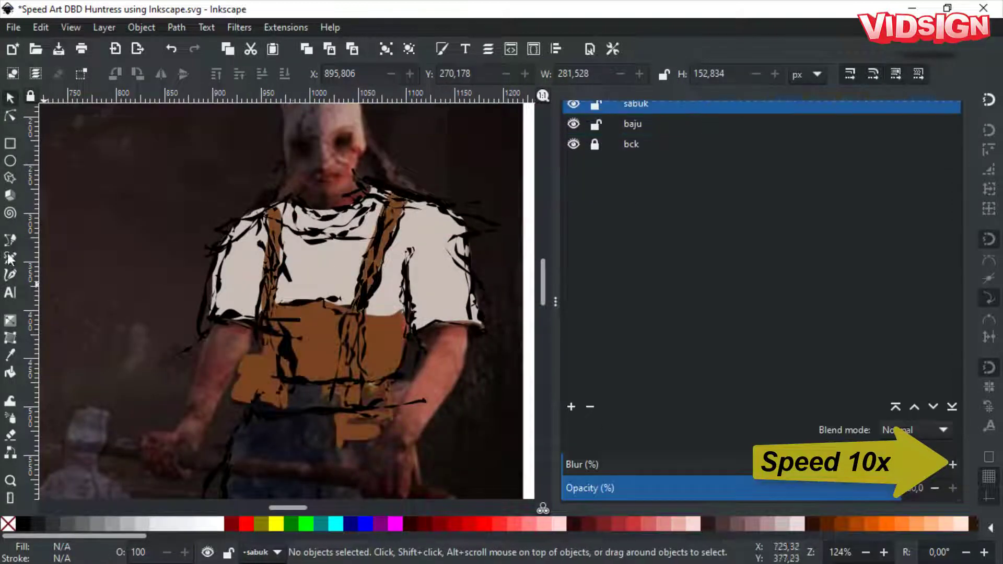
pyautogui.press('p')
pyautogui.scroll(3, 336, 269)
pyautogui.moveTo(327, 254); pyautogui.dragTo(328, 308)
pyautogui.hscroll(5, 299, 524)
# - Fill the strap shape dark brown and draw two more brown shading shapes on the apron
pyautogui.click(86, 524)
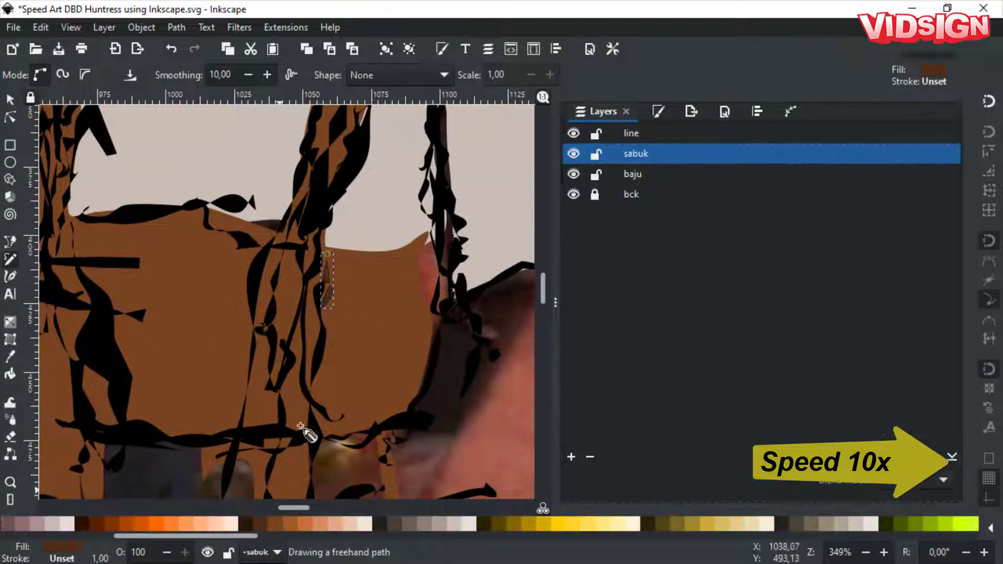
pyautogui.scroll(3, 328, 396)
pyautogui.moveTo(355, 251); pyautogui.dragTo(354, 381)
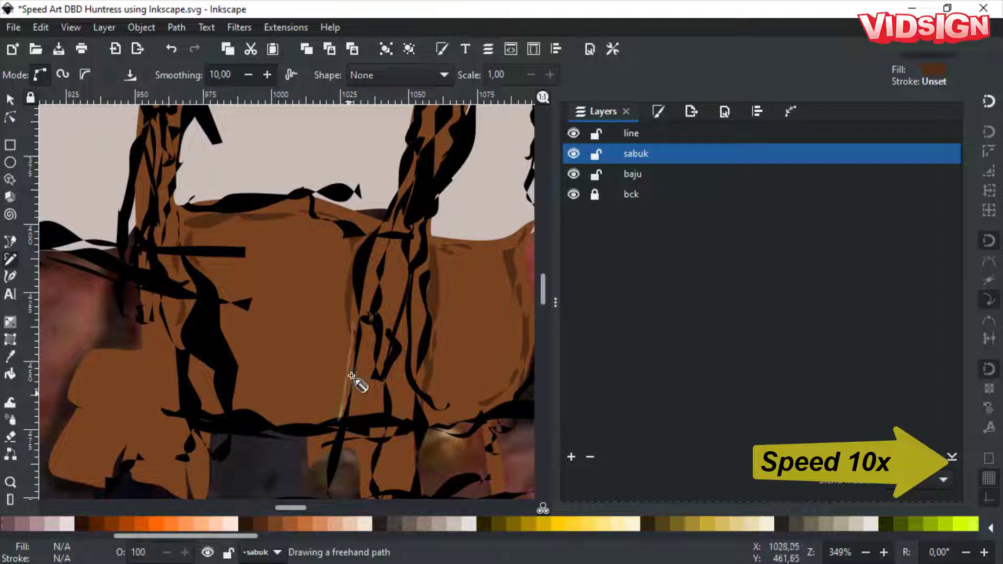
pyautogui.scroll(1, 354, 381)
pyautogui.moveTo(397, 246); pyautogui.dragTo(385, 419)
pyautogui.hscroll(-5, 386, 419)
pyautogui.scroll(-5, 291, 355)
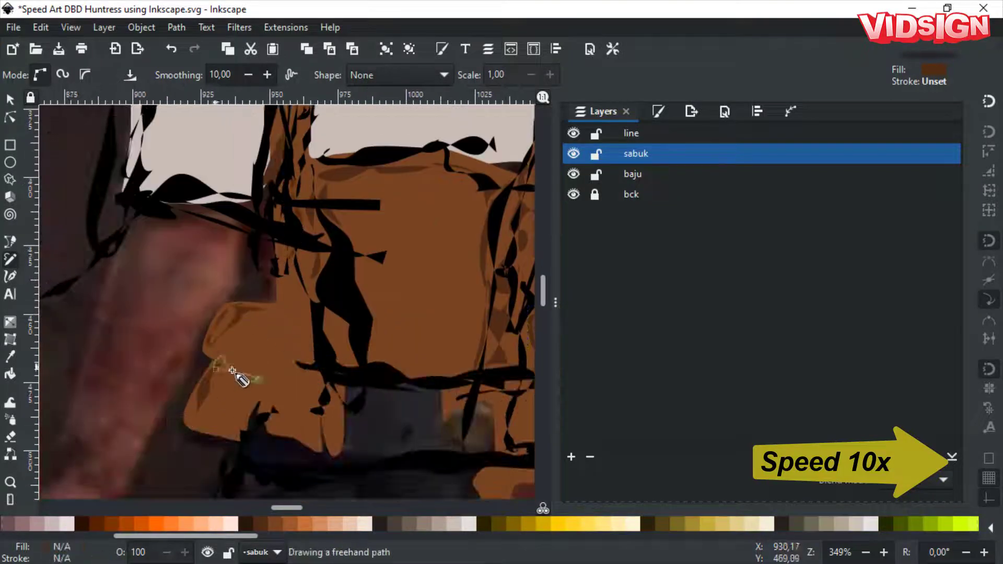
# - Add brown shading on the lower apron, along its lower edge and on the left pocket
pyautogui.moveTo(233, 371); pyautogui.dragTo(235, 372)
pyautogui.scroll(-2, 305, 402)
pyautogui.hscroll(2, 305, 402)
pyautogui.hscroll(-3, 232, 256)
pyautogui.scroll(1, 233, 256)
pyautogui.moveTo(286, 339); pyautogui.dragTo(250, 333)
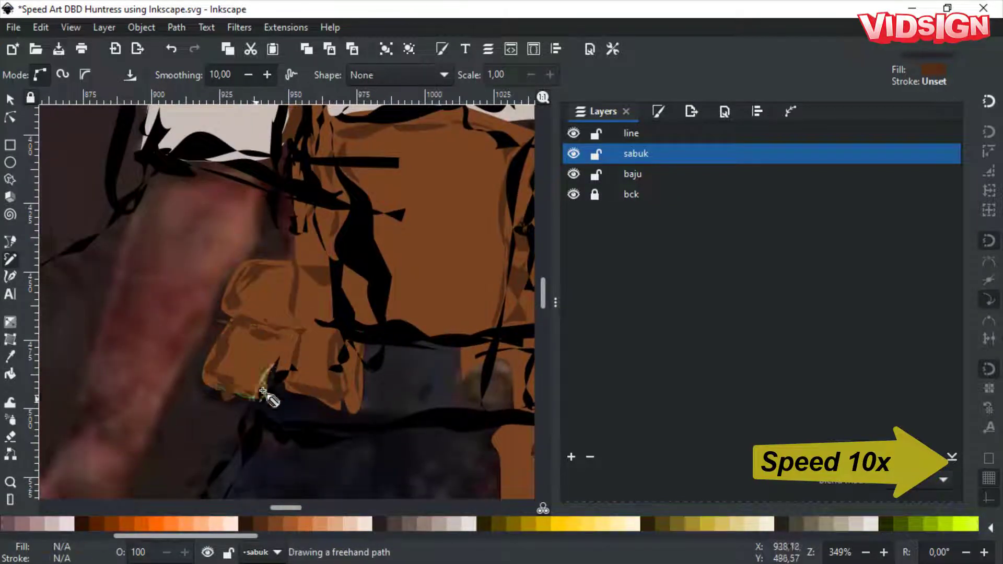
pyautogui.moveTo(259, 387); pyautogui.dragTo(263, 391)
pyautogui.scroll(-4, 277, 366)
pyautogui.hscroll(8, 277, 366)
# - Add two more small brown shading shapes near the apron edge
pyautogui.moveTo(272, 337)
pyautogui.mouseDown()
pyautogui.moveTo(292, 404)
pyautogui.moveTo(324, 376)
pyautogui.mouseUp()
pyautogui.scroll(5, 381, 358)
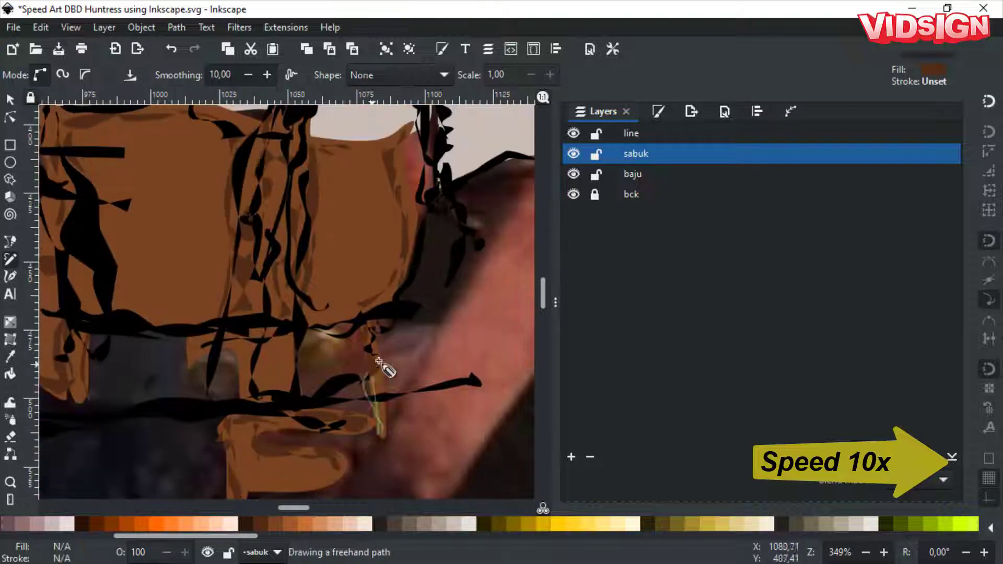
pyautogui.scroll(4, 348, 340)
pyautogui.hscroll(2, 347, 341)
pyautogui.moveTo(343, 291); pyautogui.dragTo(358, 279)
pyautogui.scroll(3, 358, 279)
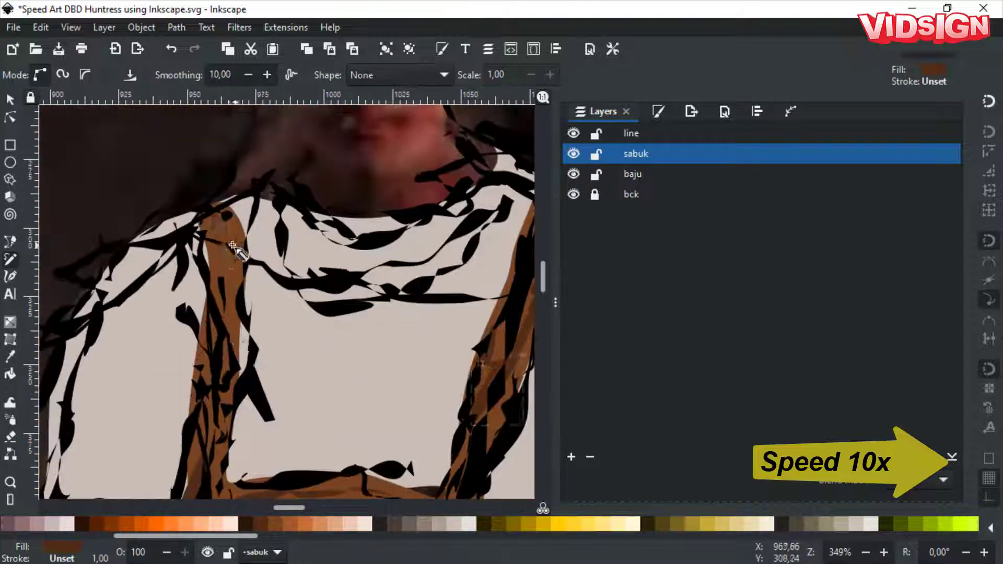
pyautogui.hscroll(2, 358, 280)
# - On the baju layer, draw light greyish shirt shadows, including one beside the right strap
pyautogui.click(633, 174)
pyautogui.moveTo(345, 209)
pyautogui.mouseDown()
pyautogui.moveTo(358, 186)
pyautogui.moveTo(402, 157)
pyautogui.mouseUp()
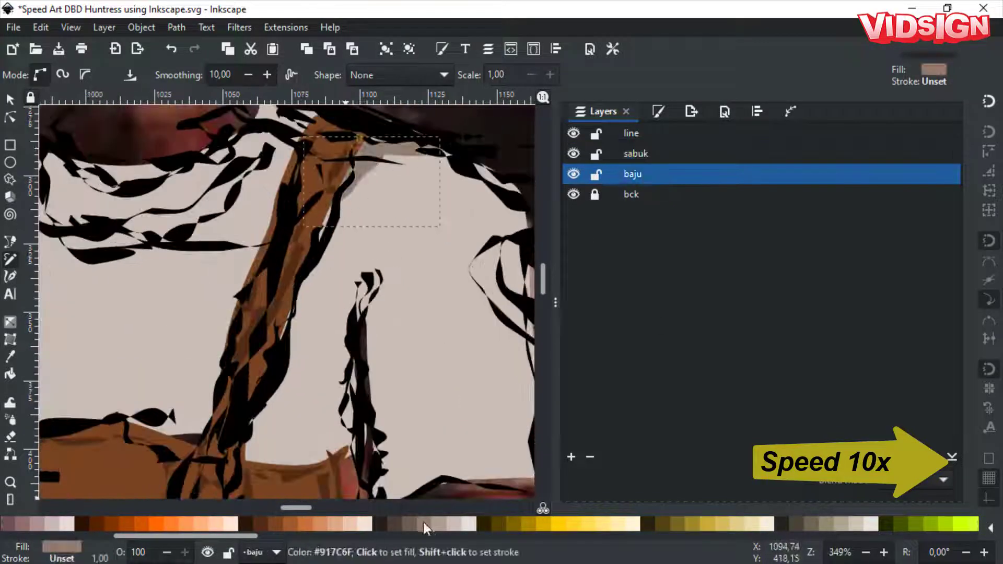
pyautogui.click(36, 522)
pyautogui.scroll(-4, 314, 313)
pyautogui.hscroll(4, 314, 313)
pyautogui.moveTo(365, 387); pyautogui.dragTo(454, 380)
pyautogui.hscroll(-4, 453, 379)
pyautogui.scroll(-2, 452, 380)
# - Add grey shadow folds along the strand, where shirt meets apron, and on the shoulder
pyautogui.moveTo(361, 149); pyautogui.dragTo(351, 291)
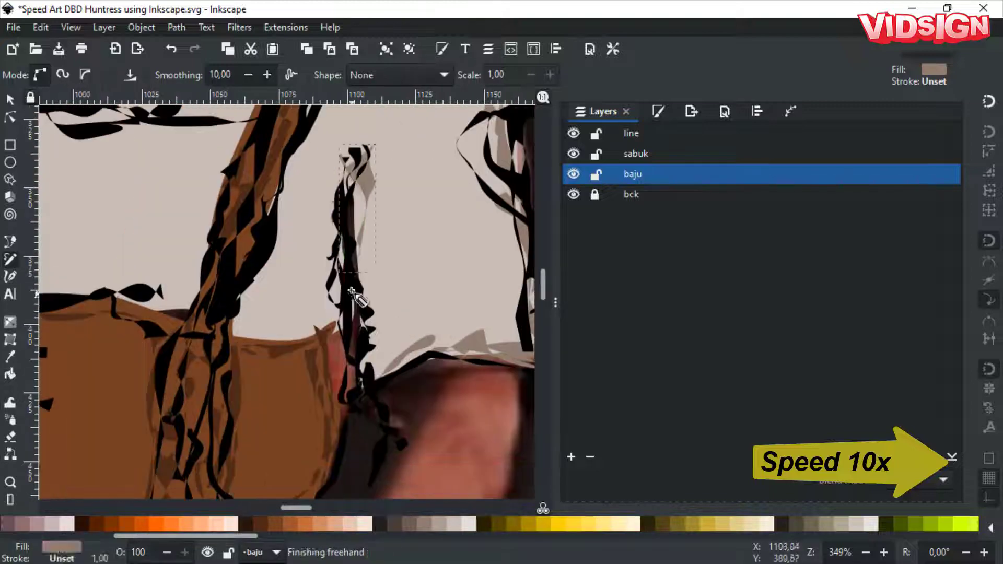
pyautogui.hscroll(-5, 350, 209)
pyautogui.moveTo(496, 286); pyautogui.dragTo(398, 361)
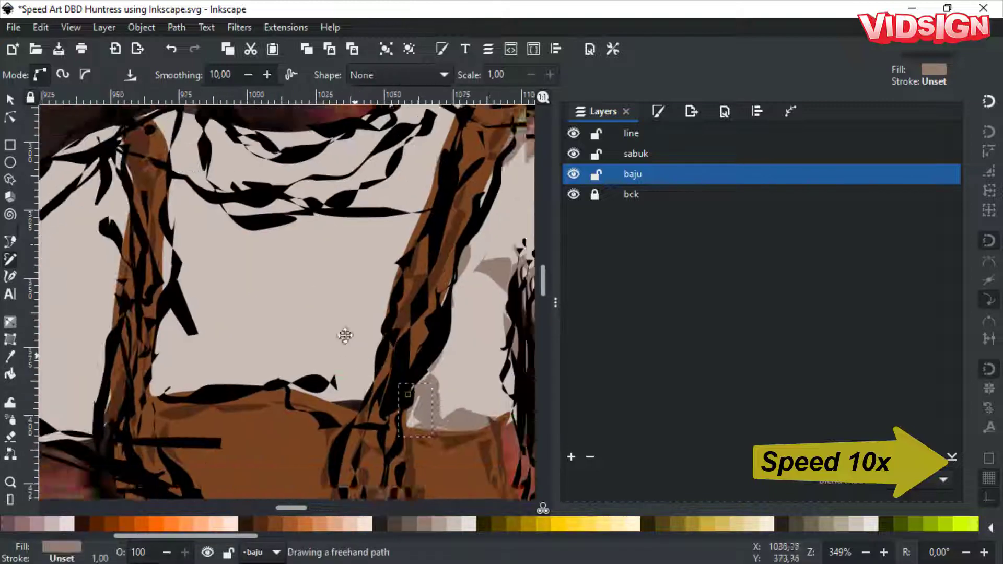
pyautogui.hscroll(-4, 269, 282)
pyautogui.scroll(4, 268, 282)
pyautogui.moveTo(266, 258); pyautogui.dragTo(319, 243)
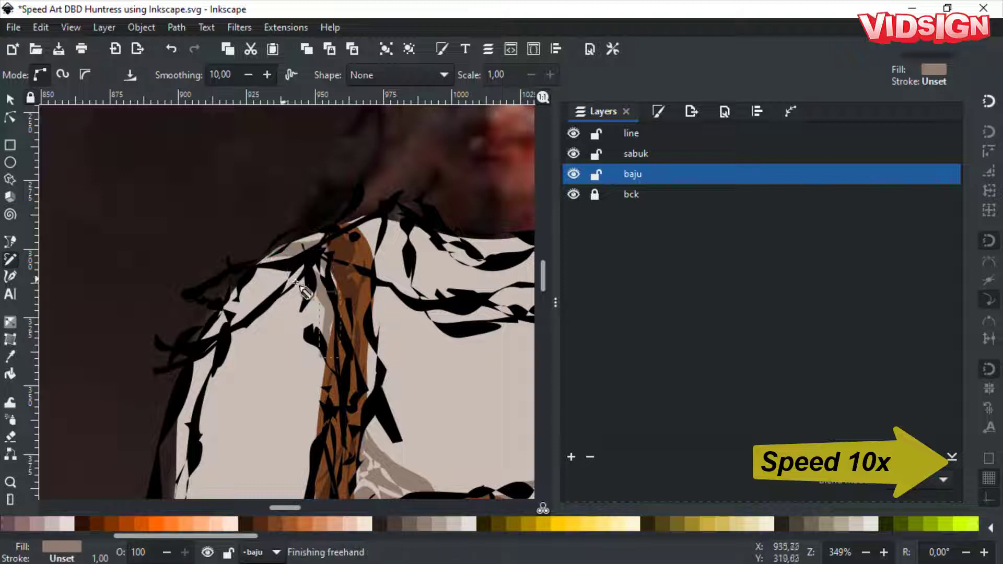
pyautogui.hscroll(-4, 296, 282)
pyautogui.scroll(-5, 297, 283)
pyautogui.moveTo(276, 282); pyautogui.dragTo(283, 192)
pyautogui.scroll(-1, 320, 403)
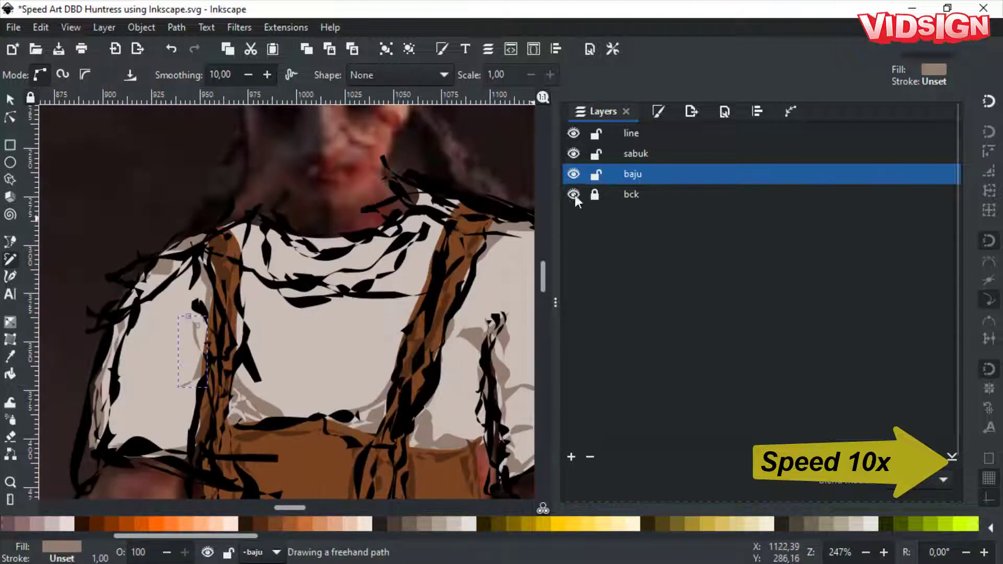
# - Hide the line, sabuk and baju layers to check the reference, then show the shirt again
pyautogui.click(573, 174)
pyautogui.click(573, 153)
pyautogui.click(573, 133)
pyautogui.click(573, 174)
pyautogui.scroll(1, 314, 292)
# - Reshape the shirt collar curve to the neckline, then freehand-trace the right arm and fist
pyautogui.press('n')
pyautogui.click(422, 230)
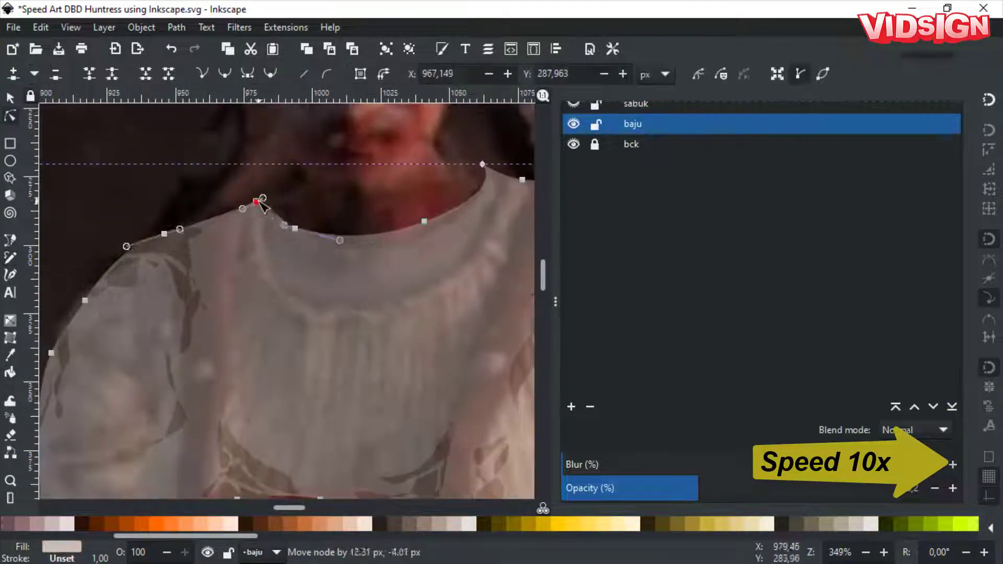
pyautogui.moveTo(486, 206); pyautogui.dragTo(497, 201)
pyautogui.press('p')
pyautogui.moveTo(222, 220); pyautogui.dragTo(306, 313)
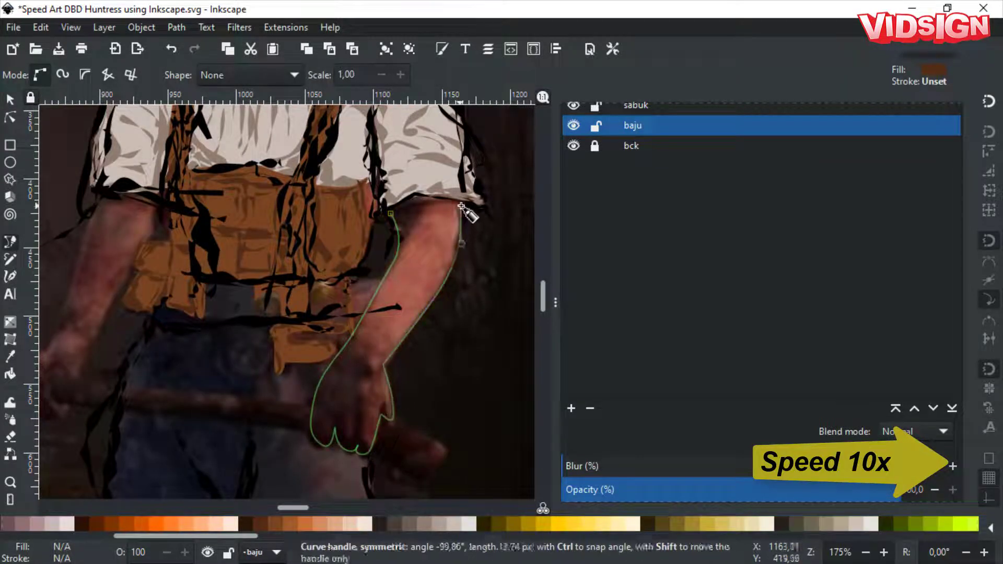
# - Create the 'tangan kiri' layer and fill the arm orange-brown
pyautogui.write('tangan kiri')
pyautogui.press('Return')
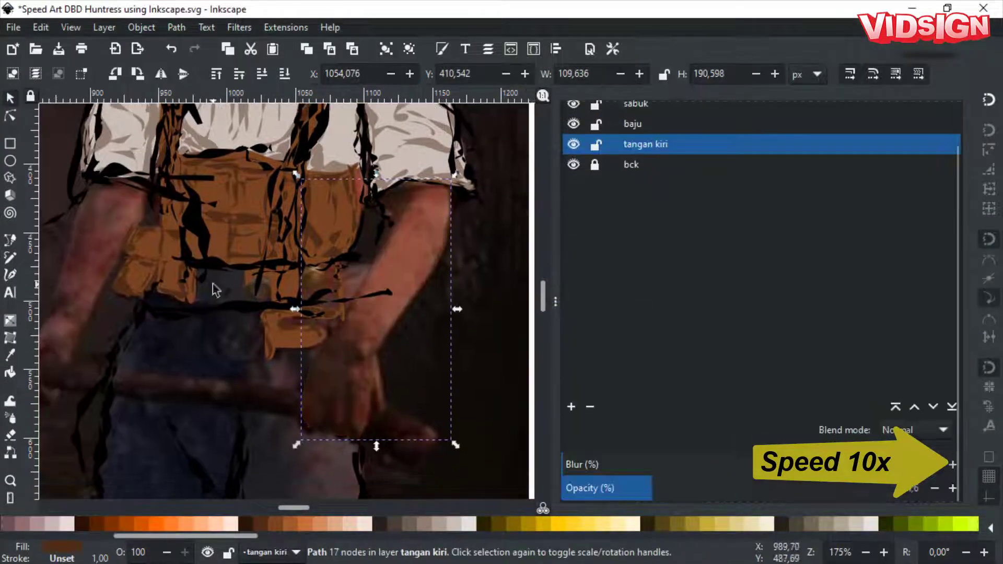
pyautogui.scroll(4, 216, 290)
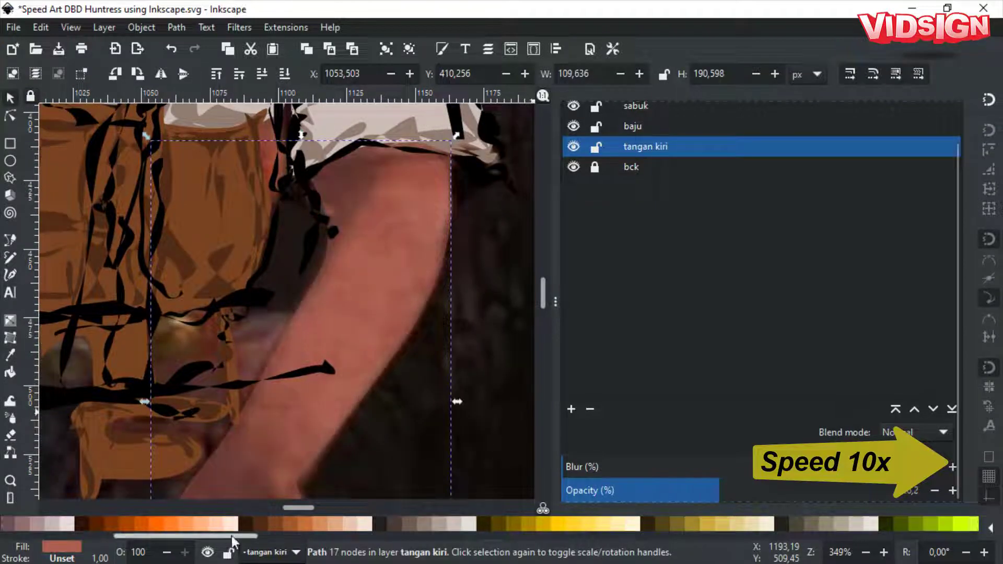
pyautogui.moveTo(233, 535); pyautogui.dragTo(198, 535)
pyautogui.click(365, 522)
# - Draw freehand shading shapes on the hand, fingers and upper arm
pyautogui.press('p')
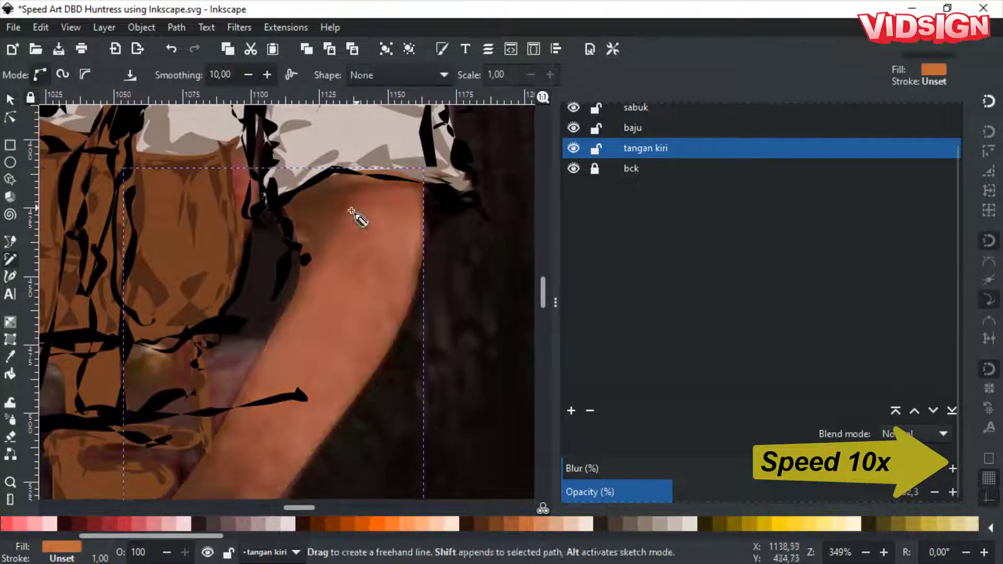
pyautogui.scroll(-5, 351, 339)
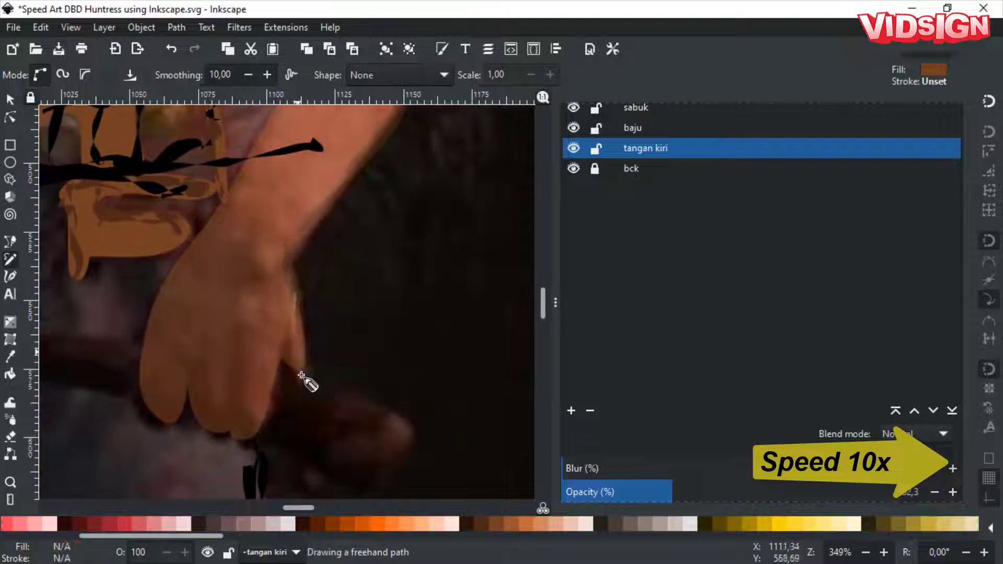
pyautogui.hscroll(-3, 307, 381)
pyautogui.moveTo(240, 330); pyautogui.dragTo(212, 417)
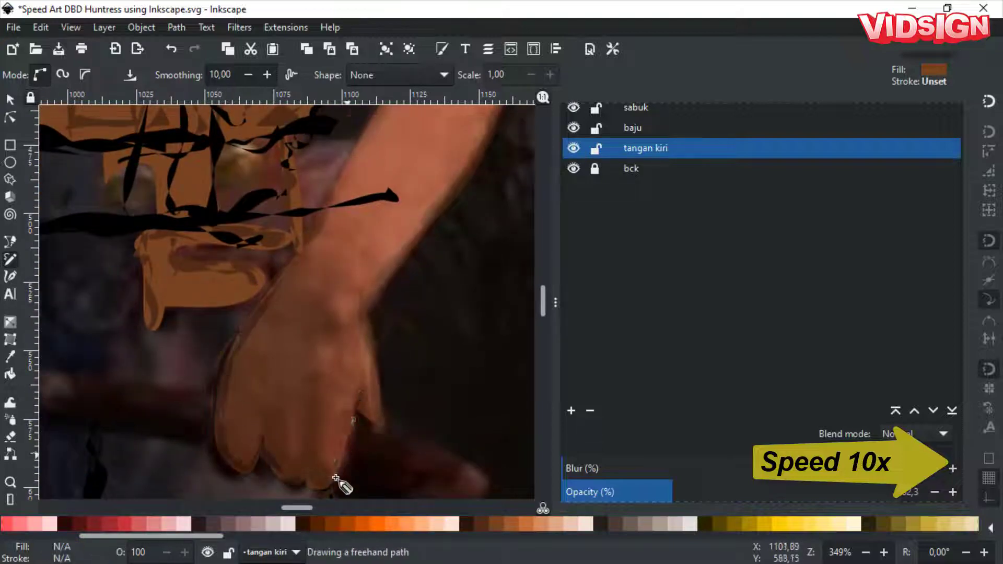
pyautogui.moveTo(336, 479); pyautogui.dragTo(273, 359)
pyautogui.scroll(-3, 306, 282)
pyautogui.scroll(3, 313, 246)
pyautogui.moveTo(313, 246); pyautogui.dragTo(191, 311)
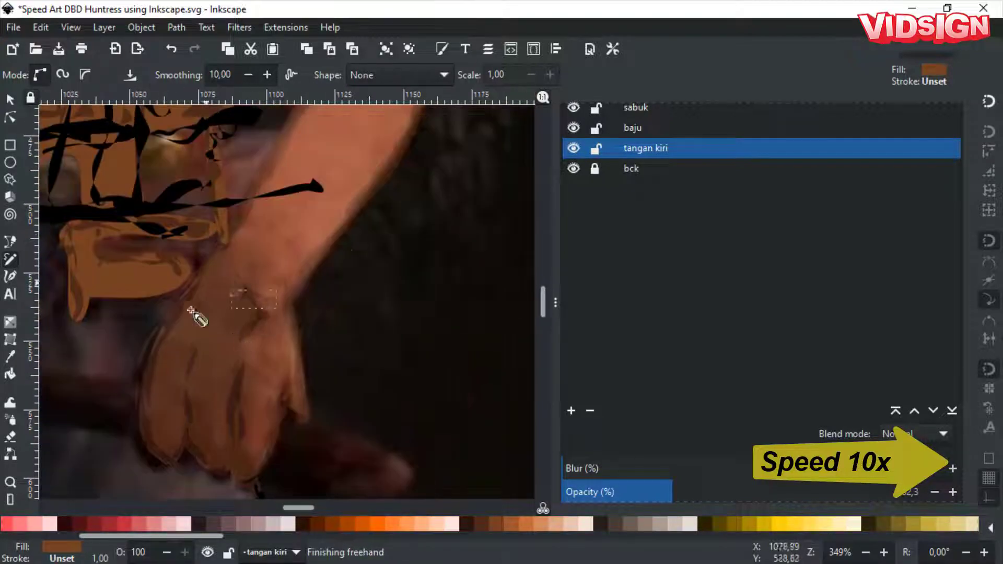
pyautogui.scroll(8, 209, 287)
pyautogui.hscroll(6, 231, 256)
pyautogui.scroll(-5, 323, 320)
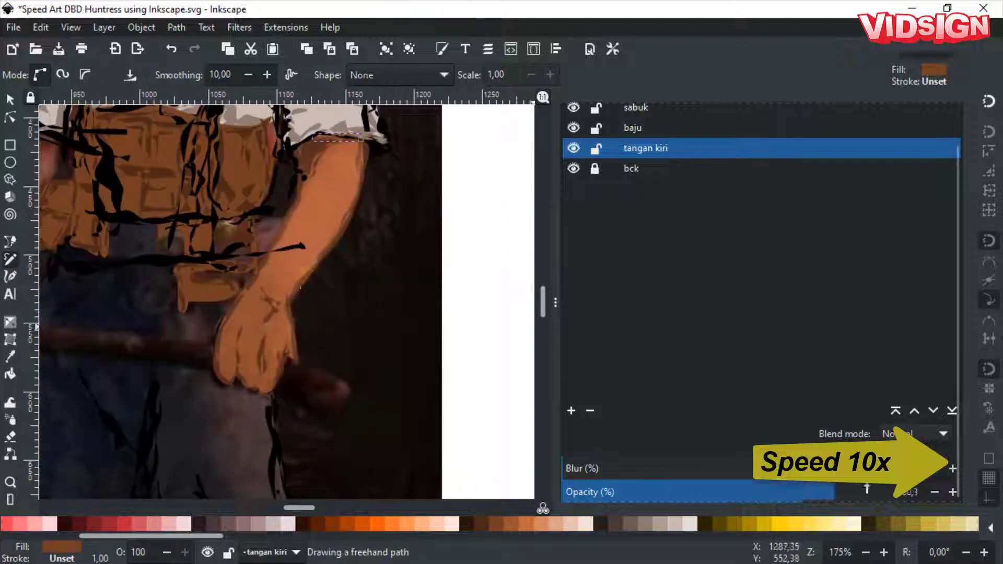
pyautogui.scroll(5, 291, 351)
pyautogui.moveTo(313, 157); pyautogui.dragTo(291, 352)
pyautogui.scroll(-5, 258, 336)
# - Select all the arm pieces to check them, then deselect
pyautogui.press('s')
pyautogui.scroll(3, 287, 314)
pyautogui.scroll(1, 287, 313)
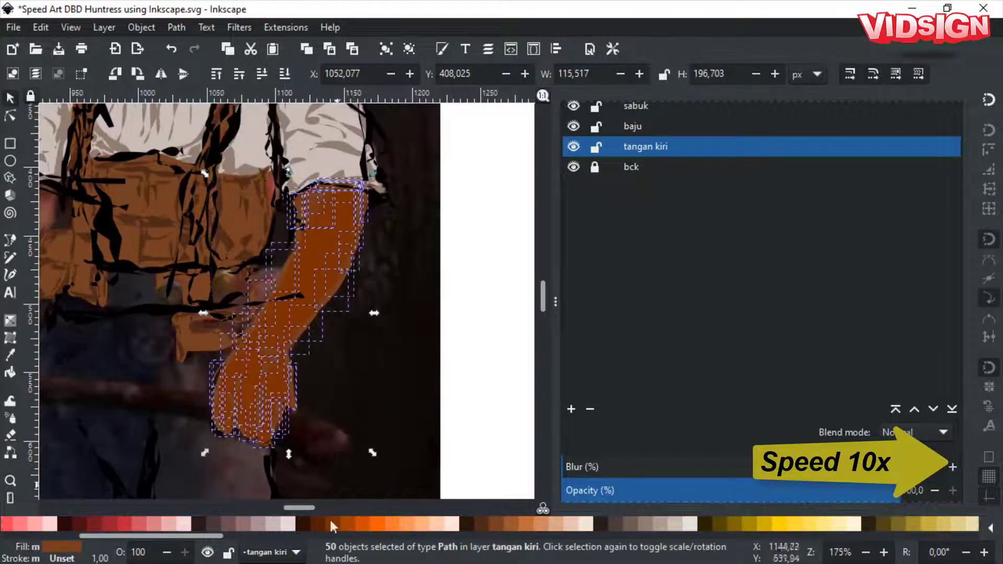
pyautogui.scroll(-3, 261, 313)
pyautogui.press('Escape')
pyautogui.scroll(5, 239, 389)
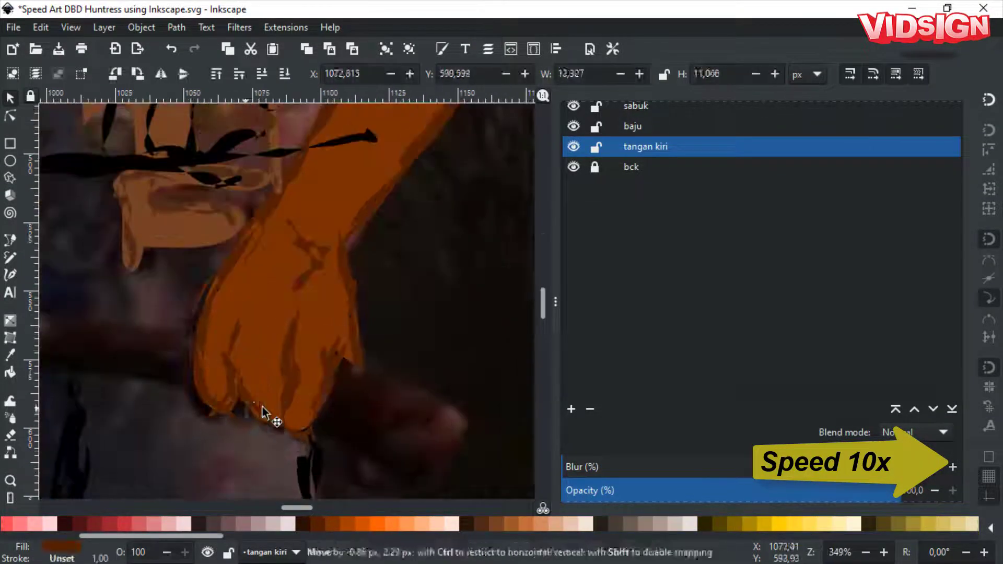
pyautogui.press('p')
# - Save the drawing and switch the window to full screen
pyautogui.scroll(-1, 381, 265)
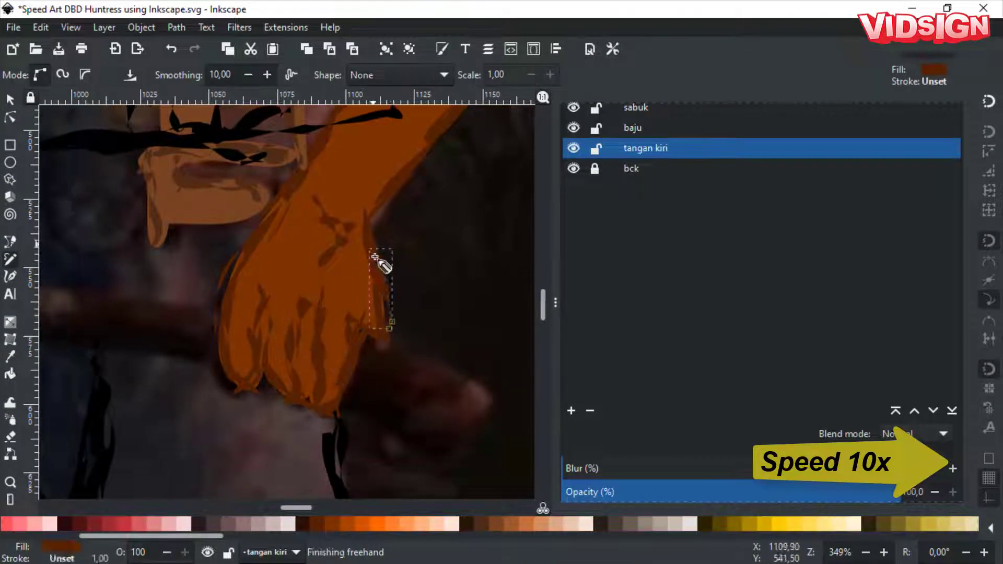
pyautogui.scroll(-3, 348, 274)
pyautogui.scroll(-1, 251, 326)
pyautogui.scroll(-2, 329, 324)
pyautogui.press('s')
pyautogui.scroll(-4, 314, 329)
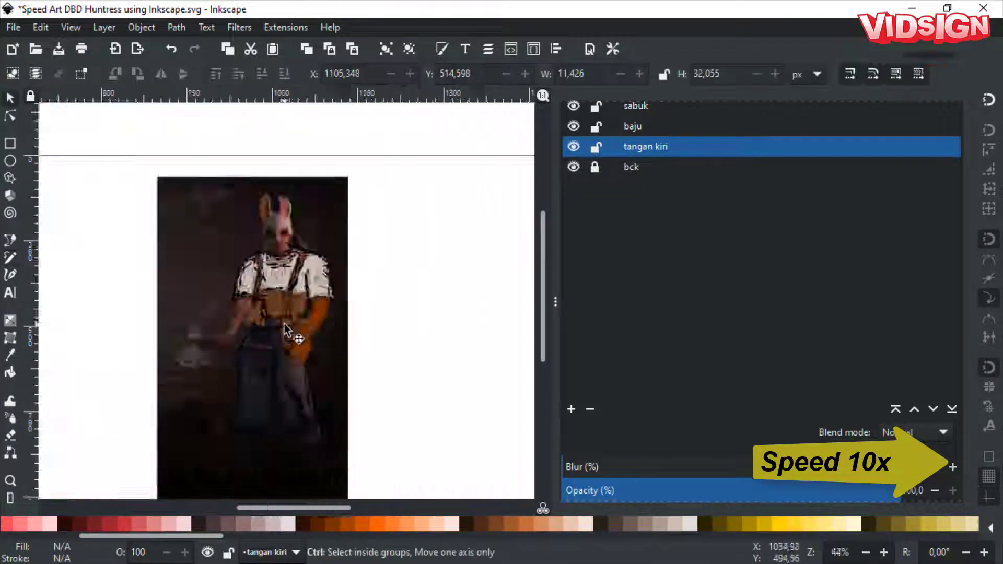
pyautogui.scroll(3, 418, 334)
pyautogui.hotkey('ctrl', 's')
pyautogui.press('F11')
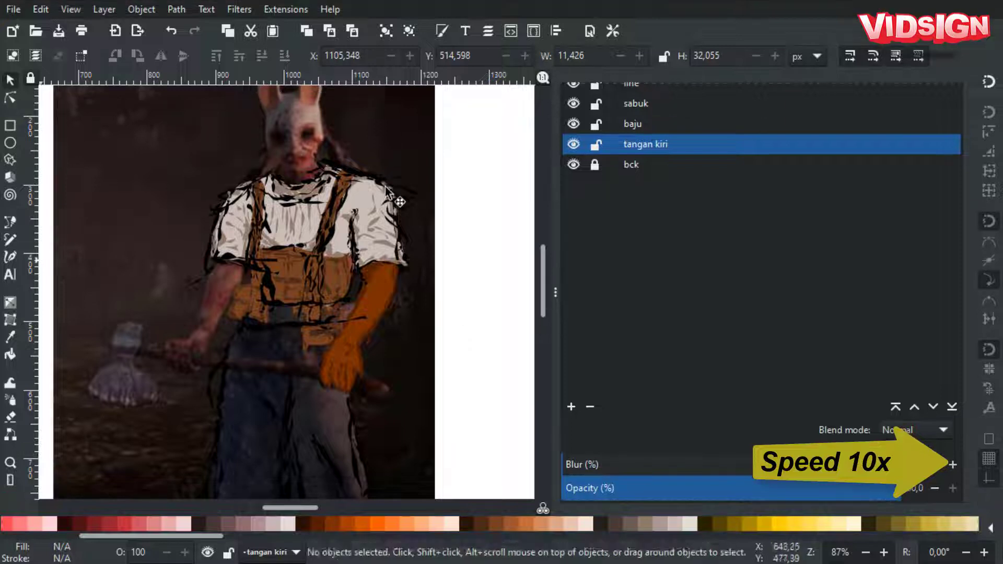
pyautogui.scroll(5, 340, 345)
# - Nudge the small fist and hand pieces into position
pyautogui.press('n')
pyautogui.click(292, 328)
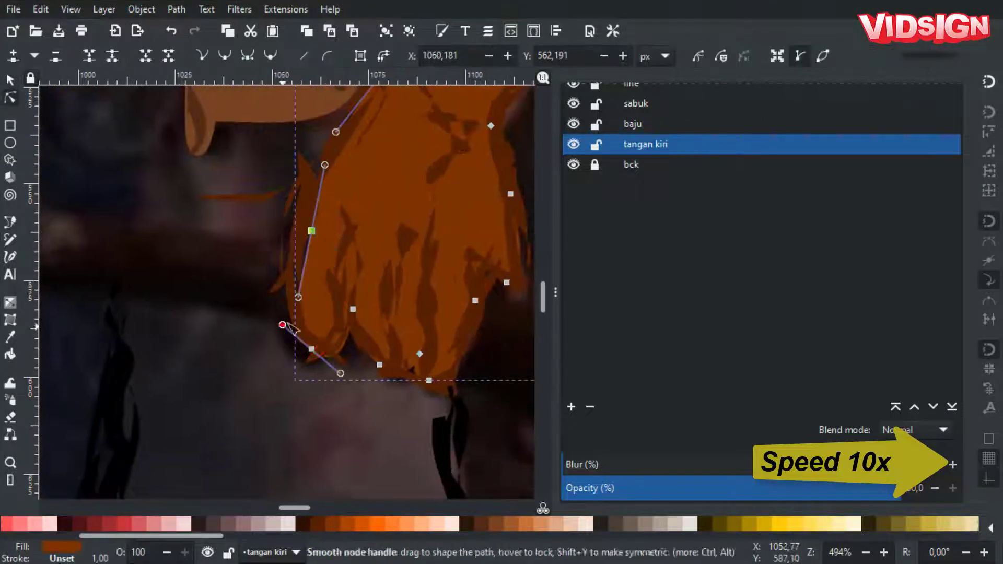
pyautogui.press('s')
pyautogui.moveTo(296, 319); pyautogui.dragTo(299, 318)
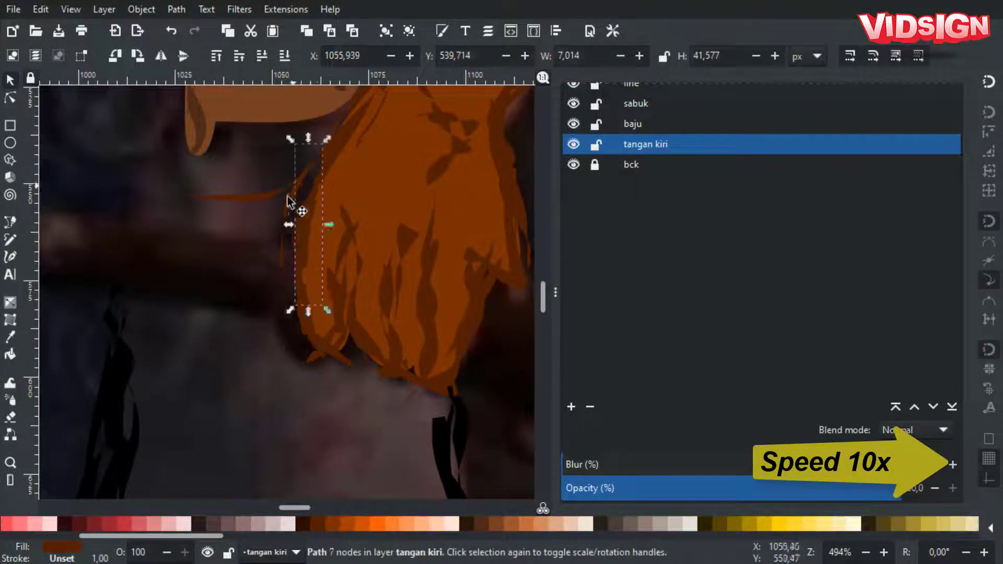
pyautogui.scroll(1, 366, 298)
pyautogui.press('n')
pyautogui.click(375, 330)
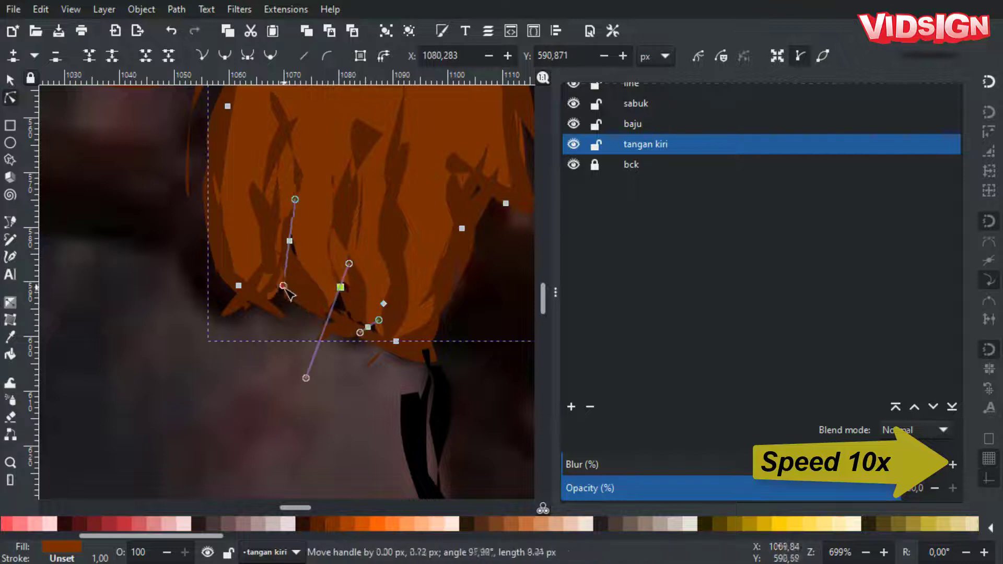
pyautogui.press('s')
pyautogui.press('n')
pyautogui.click(298, 130)
pyautogui.press('s')
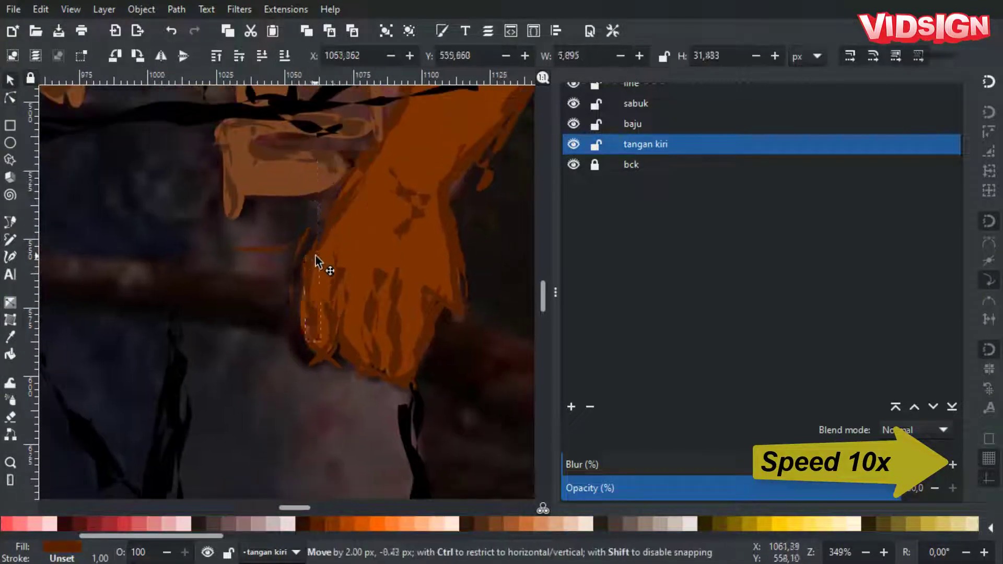
pyautogui.moveTo(321, 265); pyautogui.dragTo(296, 201)
pyautogui.press('Escape')
pyautogui.keyDown('ctrl'); pyautogui.scroll(-6, 365, 261); pyautogui.keyUp('ctrl')
pyautogui.keyDown('ctrl'); pyautogui.scroll(3, 437, 321); pyautogui.keyUp('ctrl')
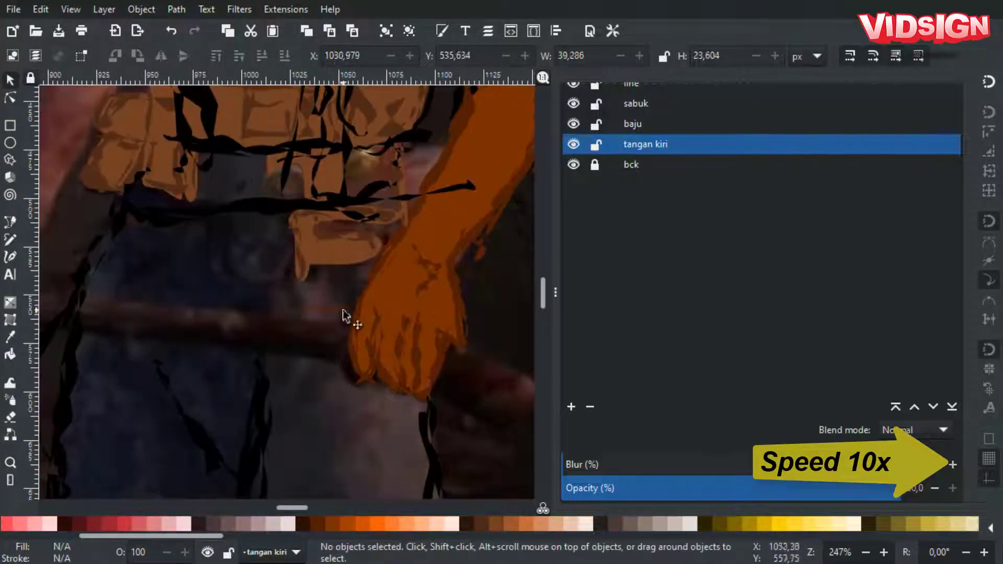
# - Reshape the left hand's outline by dragging one of its nodes
pyautogui.doubleClick(363, 381)
pyautogui.keyDown('ctrl'); pyautogui.scroll(3, 483, 293); pyautogui.keyUp('ctrl')
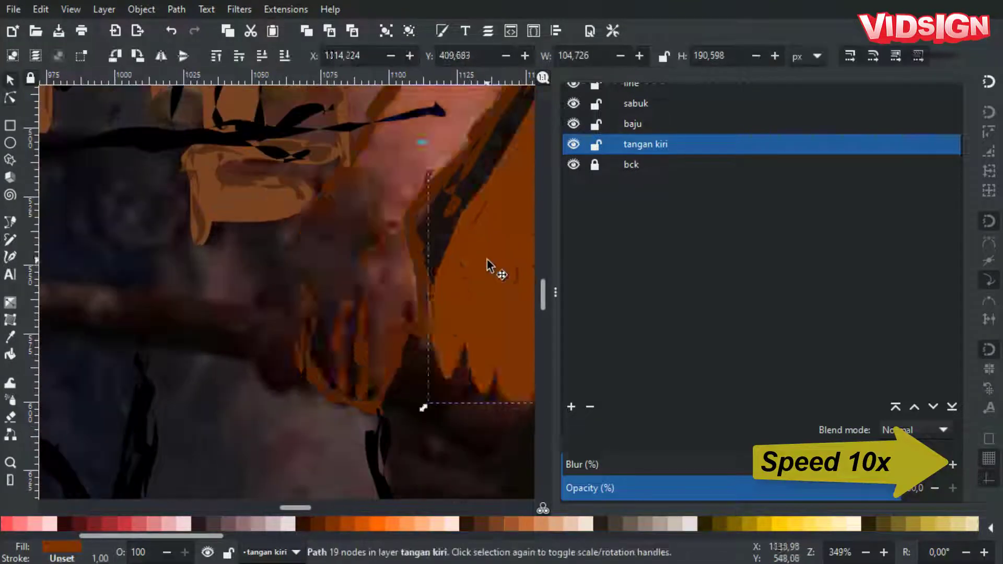
pyautogui.keyDown('ctrl'); pyautogui.scroll(-3, 470, 282); pyautogui.keyUp('ctrl')
pyautogui.keyDown('ctrl'); pyautogui.scroll(3, 280, 339); pyautogui.keyUp('ctrl')
pyautogui.moveTo(272, 302); pyautogui.dragTo(258, 339)
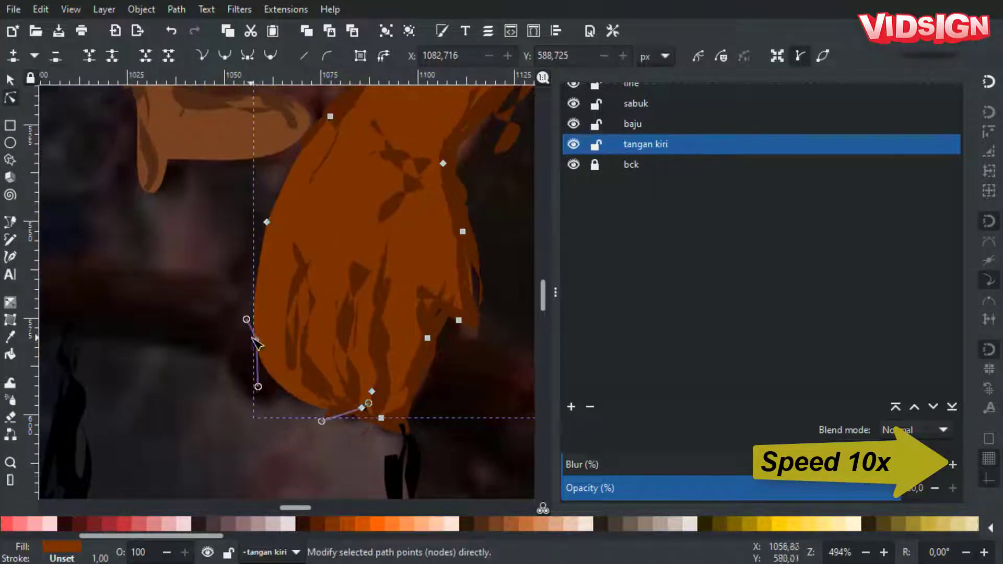
pyautogui.click(291, 348)
# - Draw three dark freehand stripes along the left arm
pyautogui.press('p')
pyautogui.keyDown('ctrl'); pyautogui.scroll(2, 313, 293); pyautogui.keyUp('ctrl')
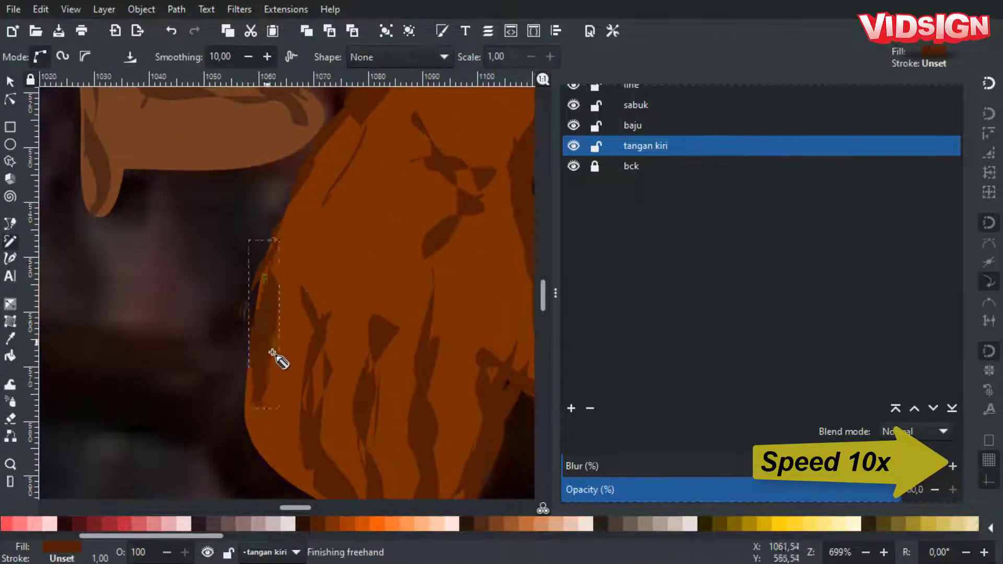
pyautogui.moveTo(272, 366)
pyautogui.mouseDown()
pyautogui.moveTo(246, 335)
pyautogui.moveTo(312, 260)
pyautogui.mouseUp()
pyautogui.keyDown('ctrl'); pyautogui.scroll(-3, 341, 291); pyautogui.keyUp('ctrl')
pyautogui.moveTo(341, 291); pyautogui.dragTo(336, 298)
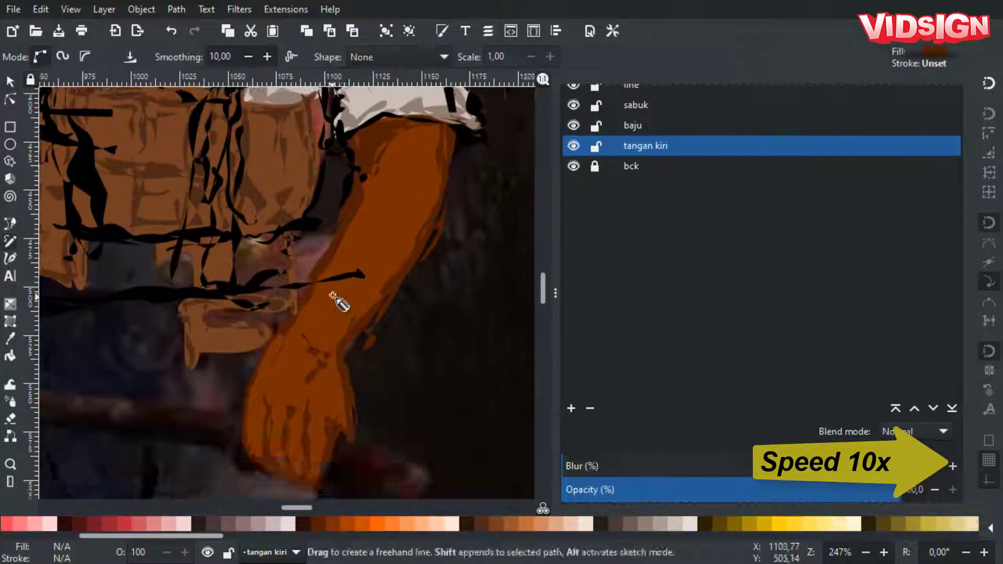
pyautogui.keyDown('ctrl'); pyautogui.scroll(3, 381, 246); pyautogui.keyUp('ctrl')
pyautogui.moveTo(381, 246); pyautogui.dragTo(201, 357)
# - Return to object selection and make the top layer current
pyautogui.press('5')
pyautogui.press('s')
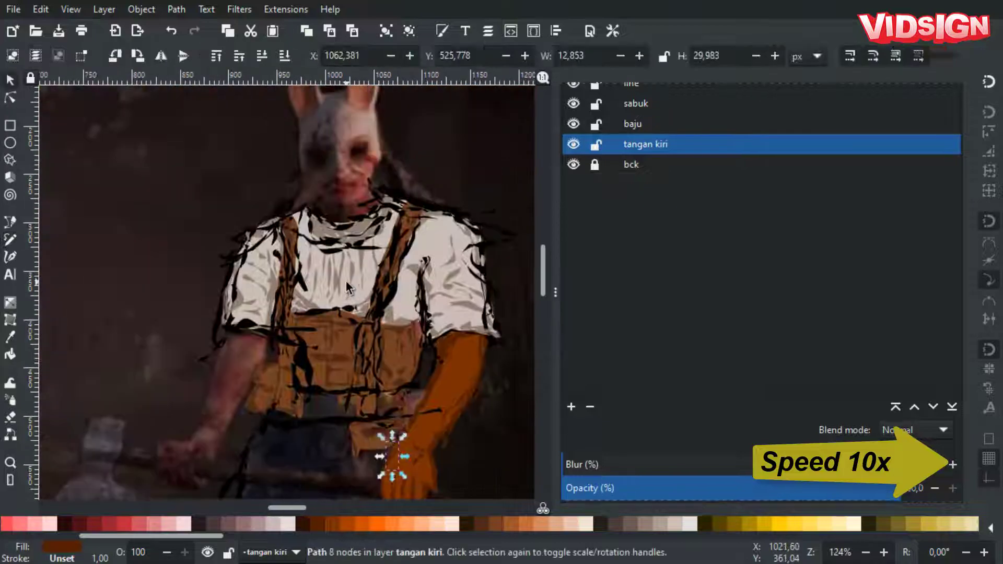
pyautogui.press('5')
pyautogui.keyDown('ctrl'); pyautogui.scroll(5, 85, 240); pyautogui.keyUp('ctrl')
# - Add a 'tangan kanan' layer and trace the right arm outline with the Pen
pyautogui.hotkey('ctrl', 'shift', 'n')
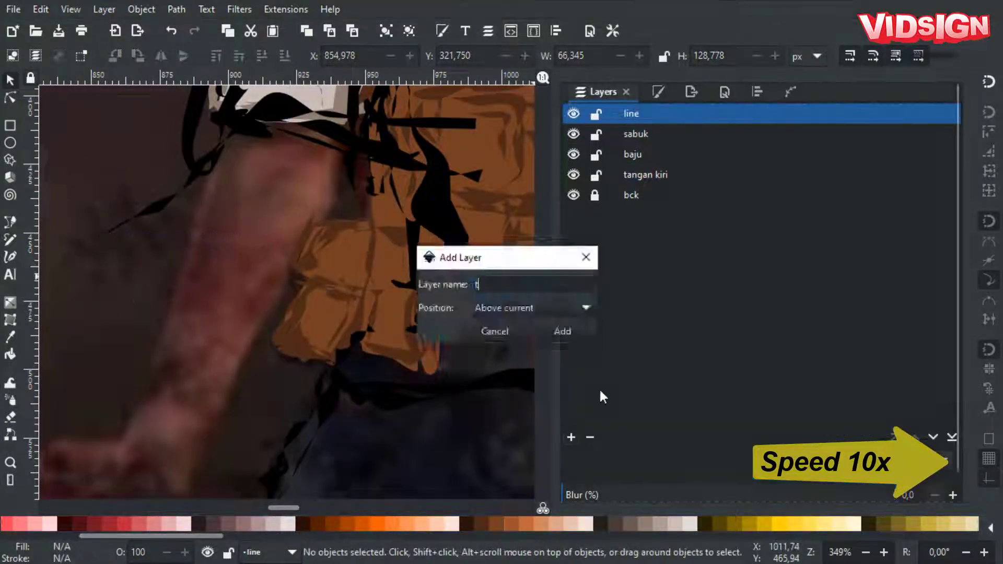
pyautogui.write('tangan kanan')
pyautogui.press('Return')
pyautogui.click(10, 222)
pyautogui.keyDown('ctrl'); pyautogui.scroll(-3, 261, 261); pyautogui.keyUp('ctrl')
pyautogui.keyDown('ctrl'); pyautogui.scroll(3, 250, 293); pyautogui.keyUp('ctrl')
pyautogui.click(263, 261)
pyautogui.click(242, 299)
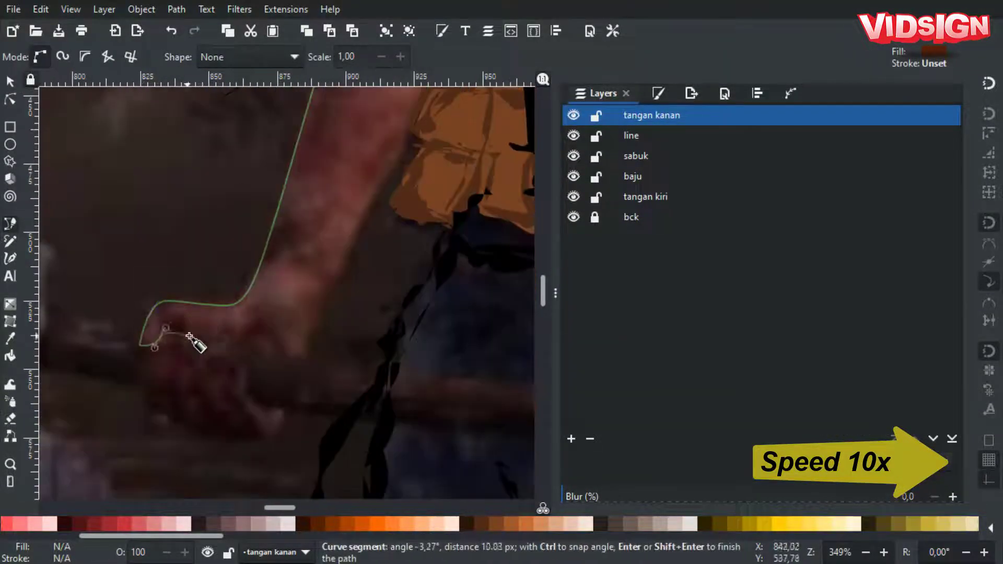
pyautogui.click(358, 230)
# - Add a 'jari kanan' layer and close the right hand outline
pyautogui.hotkey('ctrl', 'shift', 'n')
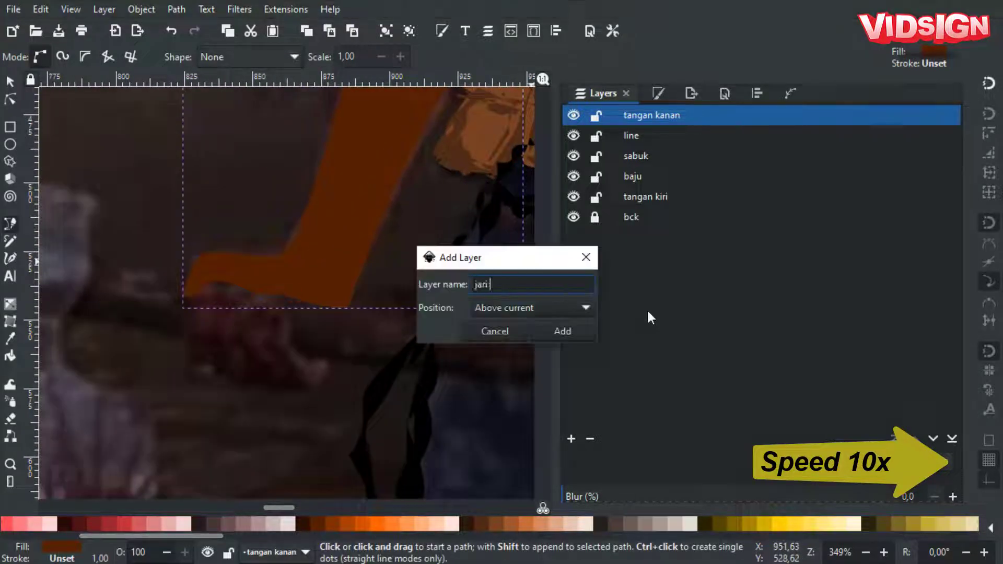
pyautogui.write('jari kanan')
pyautogui.press('Return')
pyautogui.keyDown('ctrl'); pyautogui.scroll(3, 397, 397); pyautogui.keyUp('ctrl')
pyautogui.click(410, 373)
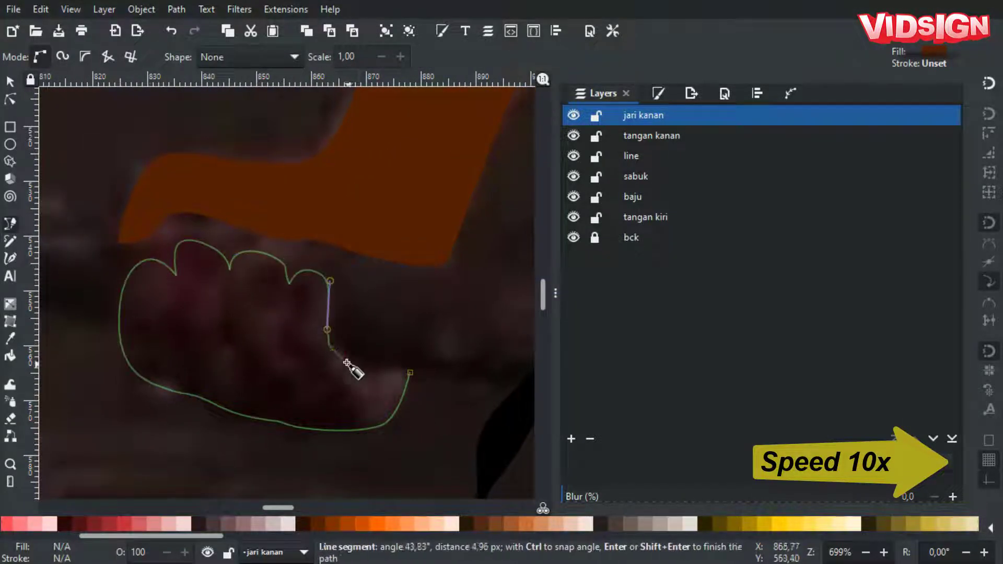
pyautogui.click(410, 373)
pyautogui.keyDown('ctrl'); pyautogui.scroll(-5, 347, 364); pyautogui.keyUp('ctrl')
pyautogui.press('s')
pyautogui.click(305, 293)
pyautogui.press('Escape')
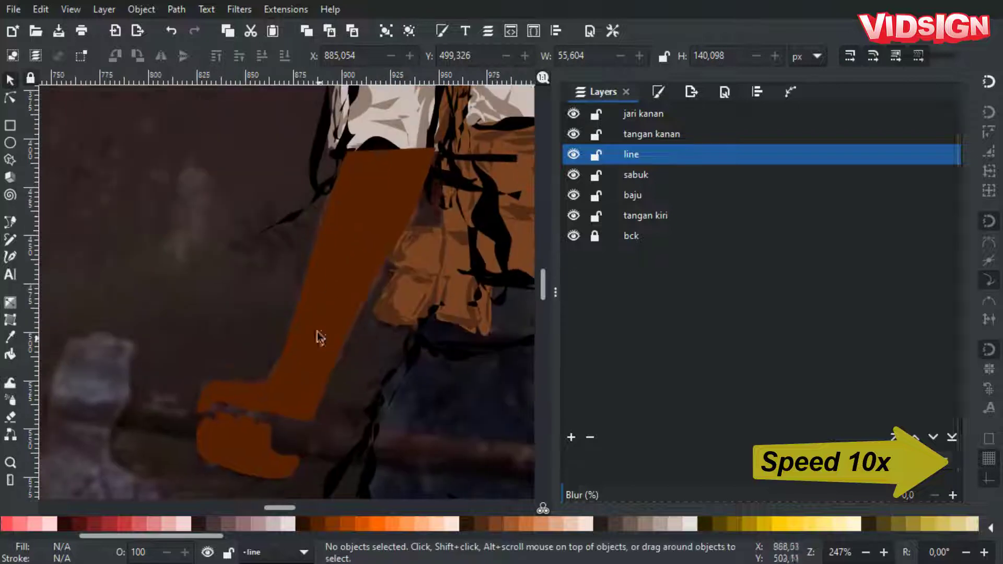
# - Move the right arm layers beneath the 'baju' shirt layer
pyautogui.moveTo(653, 134); pyautogui.dragTo(651, 205)
pyautogui.moveTo(643, 113); pyautogui.dragTo(643, 185)
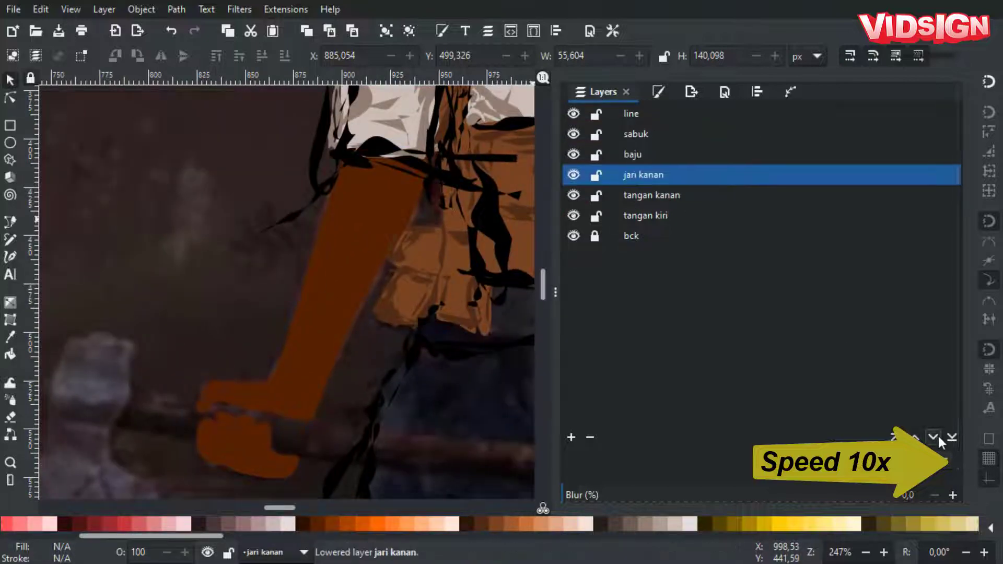
pyautogui.keyDown('ctrl'); pyautogui.scroll(-2, 322, 314); pyautogui.keyUp('ctrl')
pyautogui.keyDown('ctrl'); pyautogui.scroll(-2, 382, 313); pyautogui.keyUp('ctrl')
pyautogui.keyDown('ctrl'); pyautogui.scroll(3, 336, 313); pyautogui.keyUp('ctrl')
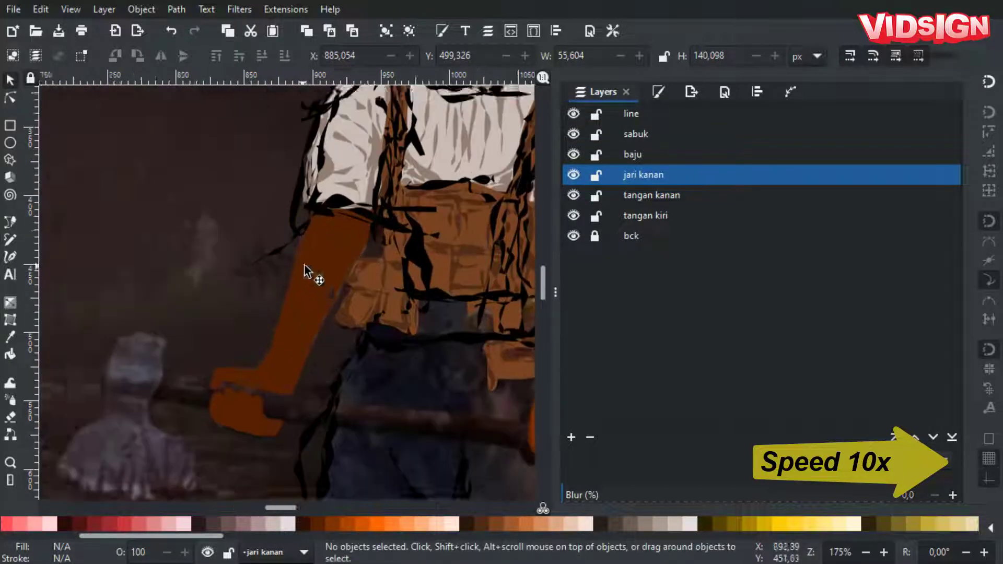
# - Make 'tangan kanan' current and choose dark brown #281100 as the fill
pyautogui.press('b')
pyautogui.keyDown('ctrl'); pyautogui.scroll(1, 351, 224); pyautogui.keyUp('ctrl')
pyautogui.keyDown('ctrl'); pyautogui.scroll(1, 321, 180); pyautogui.keyUp('ctrl')
pyautogui.hotkey('ctrl', 'pagedown')
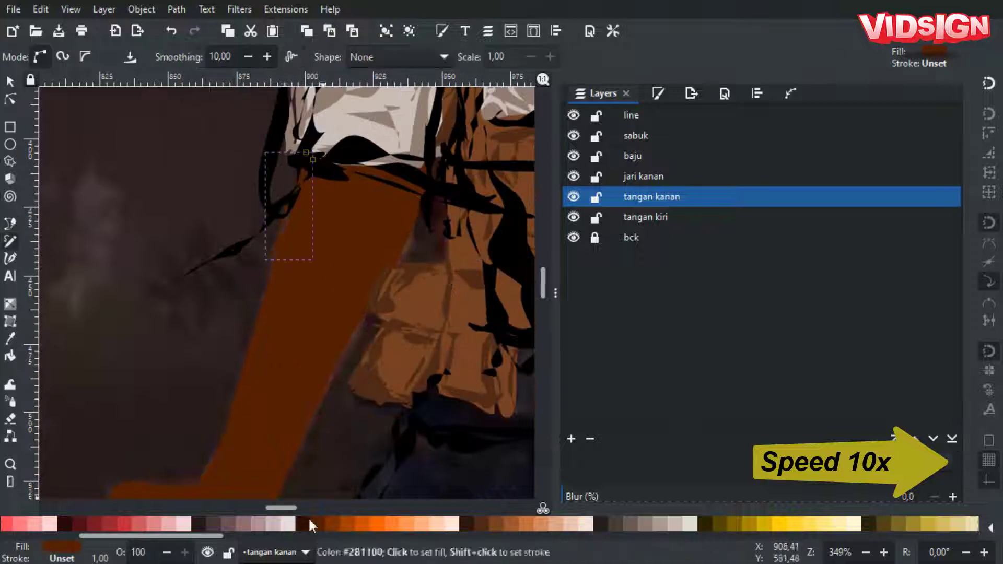
pyautogui.click(310, 525)
pyautogui.scroll(-3, 285, 264)
# - Draw dark freehand shading strokes along the right arm and forearm
pyautogui.moveTo(277, 209); pyautogui.dragTo(341, 265)
pyautogui.moveTo(251, 360)
pyautogui.mouseDown()
pyautogui.moveTo(291, 277)
pyautogui.moveTo(356, 273)
pyautogui.mouseUp()
pyautogui.scroll(-3, 292, 276)
pyautogui.hscroll(-4, 258, 314)
pyautogui.moveTo(255, 276); pyautogui.dragTo(347, 347)
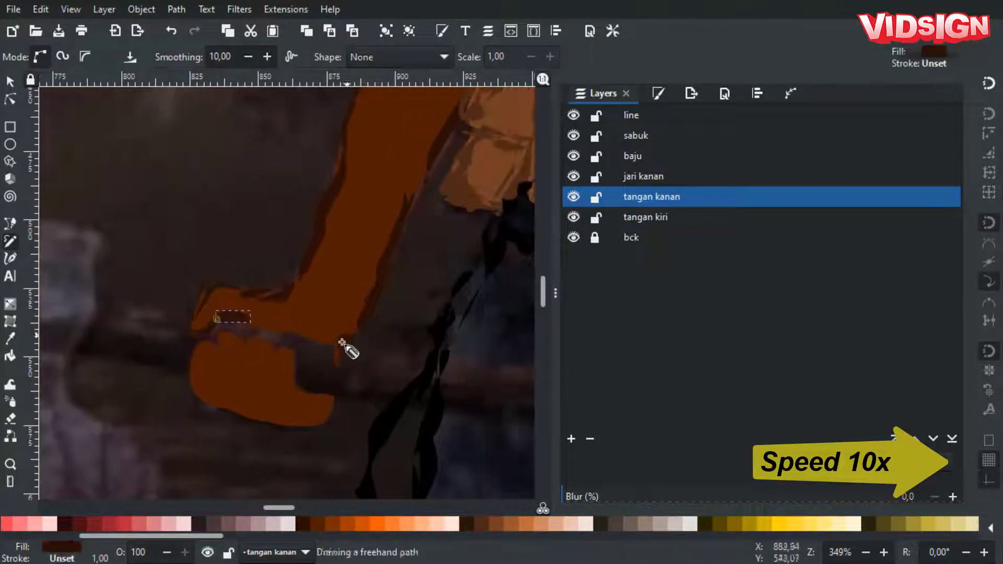
pyautogui.hscroll(4, 381, 276)
pyautogui.moveTo(275, 311); pyautogui.dragTo(324, 223)
pyautogui.scroll(-3, 366, 251)
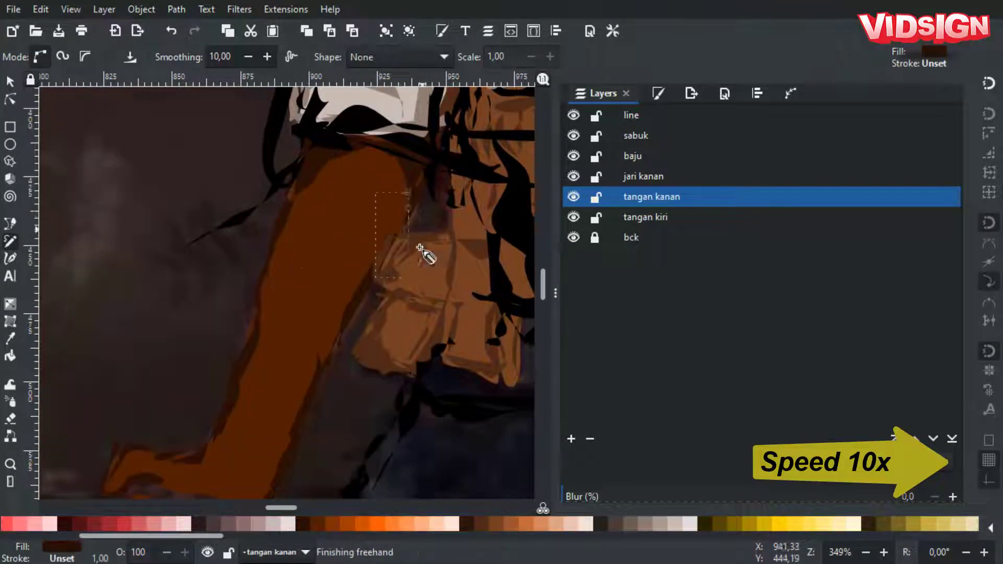
pyautogui.scroll(-2, 426, 257)
pyautogui.scroll(-3, 262, 288)
pyautogui.scroll(4, 251, 251)
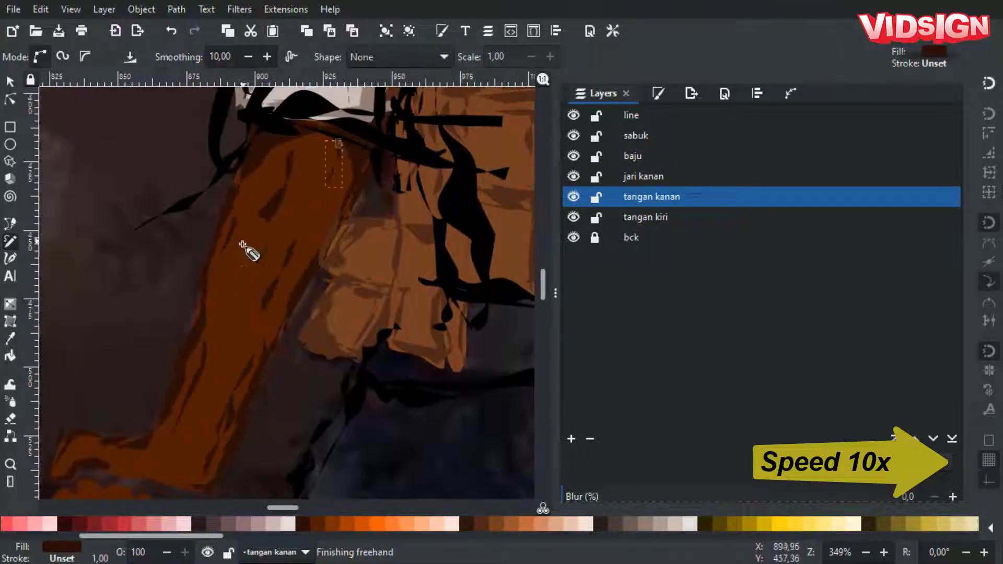
pyautogui.scroll(-2, 246, 245)
pyautogui.moveTo(176, 317); pyautogui.dragTo(231, 346)
pyautogui.scroll(-3, 198, 344)
# - Fill the left arm shape with orange #803300
pyautogui.press('s')
pyautogui.click(397, 313)
pyautogui.click(340, 525)
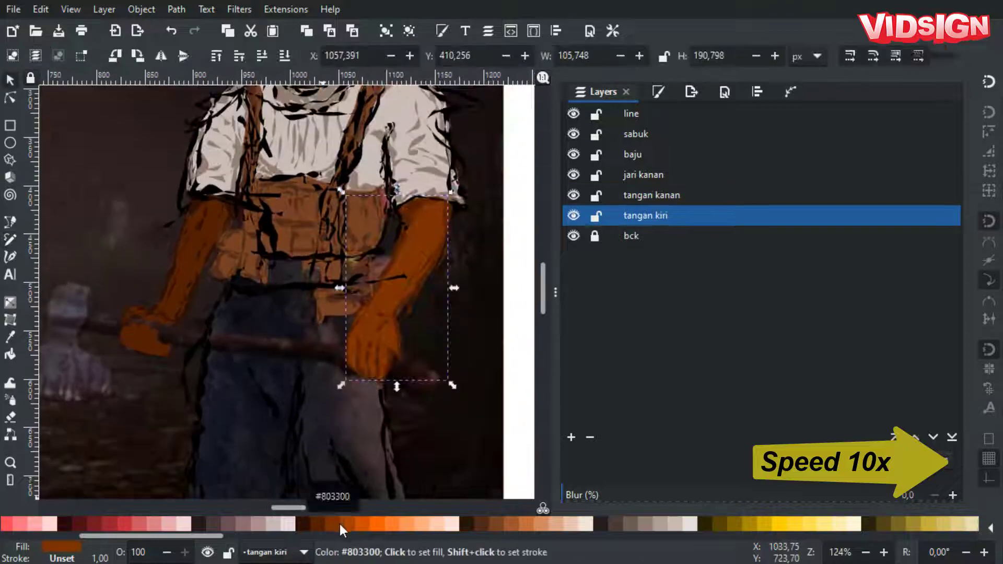
pyautogui.scroll(-2, 450, 339)
pyautogui.scroll(4, 402, 280)
# - Darken all the belt pieces to a deeper brown
pyautogui.click(402, 279)
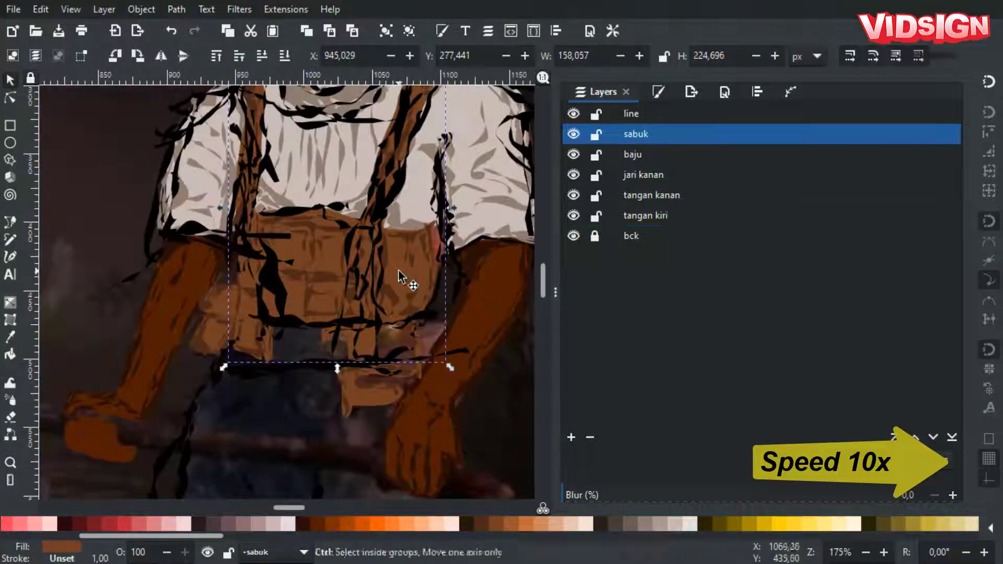
pyautogui.click(313, 524)
pyautogui.hotkey('ctrl', 'a')
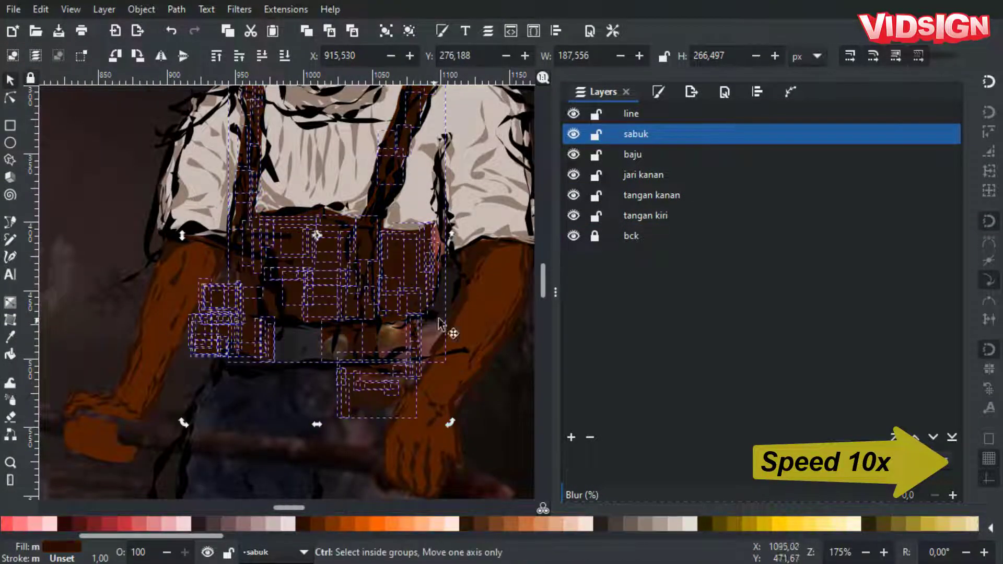
pyautogui.click(304, 524)
pyautogui.scroll(-2, 291, 348)
pyautogui.scroll(3, 347, 347)
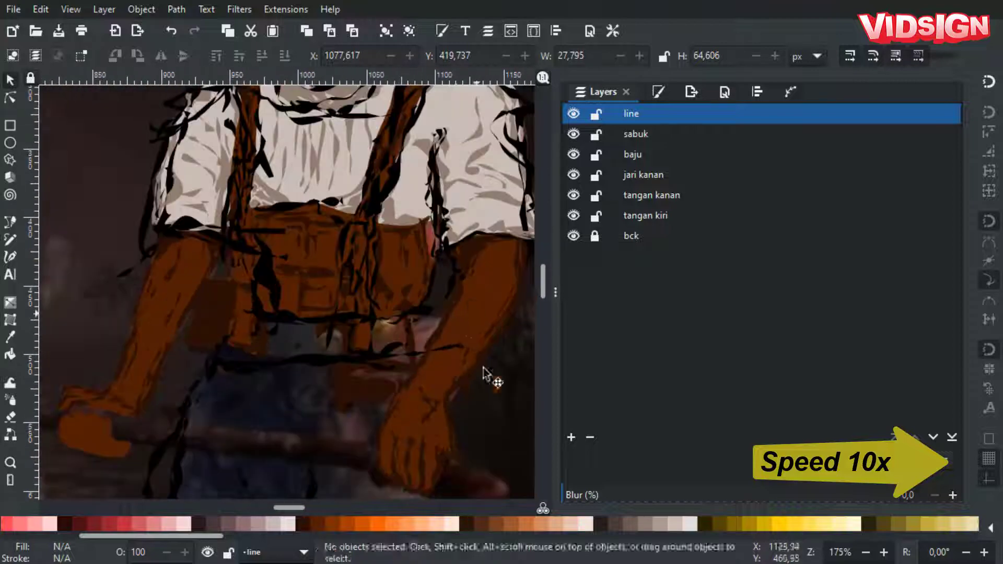
# - Select the right arm's shapes, then the 'tangan kiri' arm shape for node editing
pyautogui.click(487, 374)
pyautogui.scroll(1, 314, 329)
pyautogui.click(159, 290)
pyautogui.hotkey('ctrl', 'a')
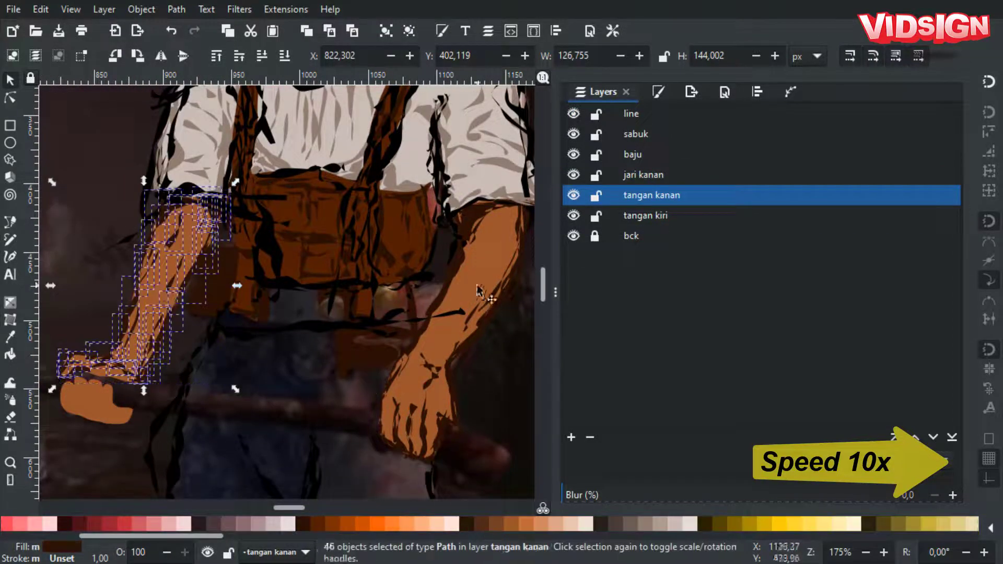
pyautogui.click(479, 291)
pyautogui.scroll(-3, 370, 409)
pyautogui.scroll(-2, 369, 409)
pyautogui.scroll(3, 347, 416)
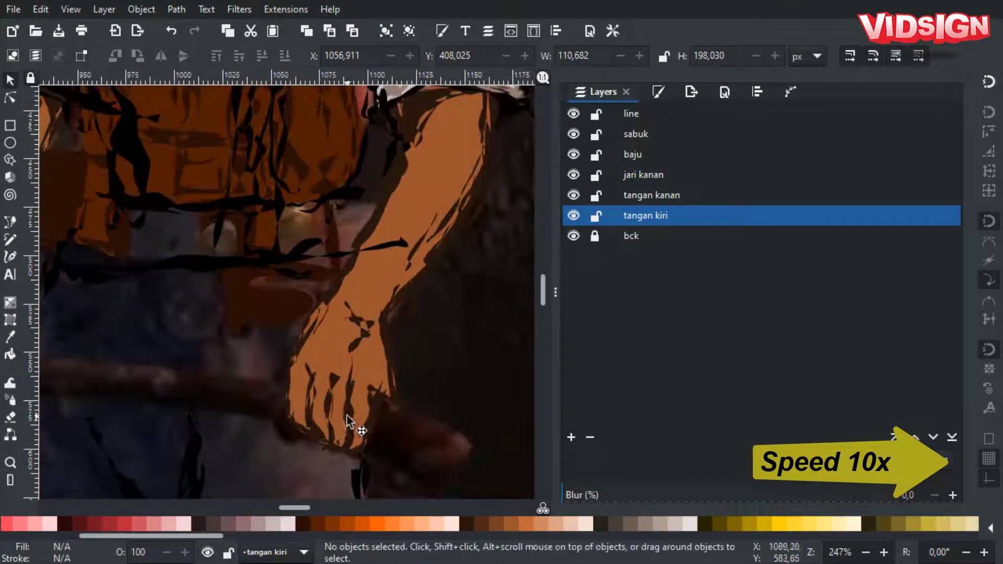
pyautogui.scroll(1, 347, 415)
pyautogui.click(324, 316)
pyautogui.press('n')
pyautogui.press('b')
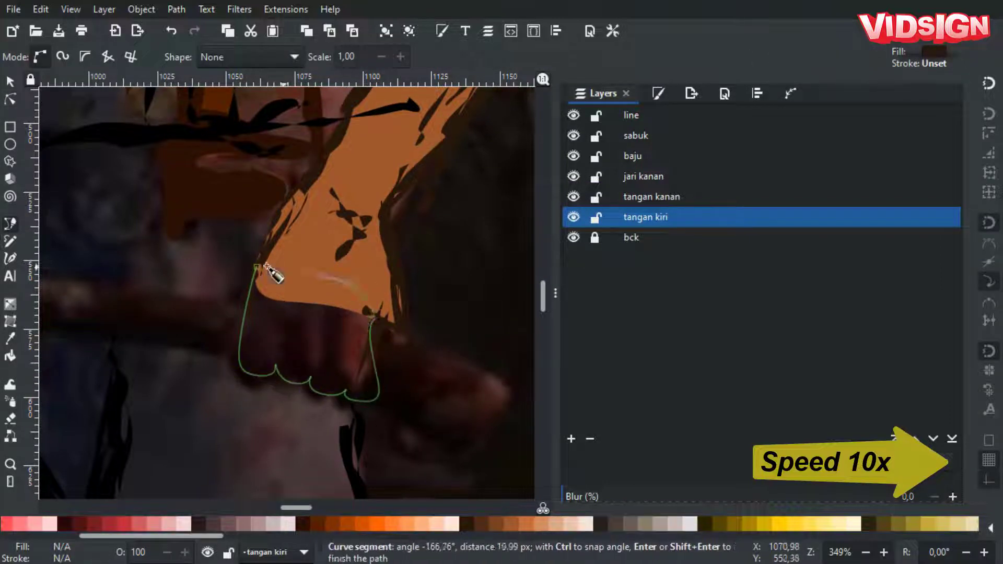
# - Close the new fist outline on tangan kiri and nudge its knuckle nodes into a rounded shape
pyautogui.click(256, 267)
pyautogui.scroll(-3, 366, 366)
pyautogui.scroll(3, 392, 381)
pyautogui.press('n')
pyautogui.scroll(2, 439, 392)
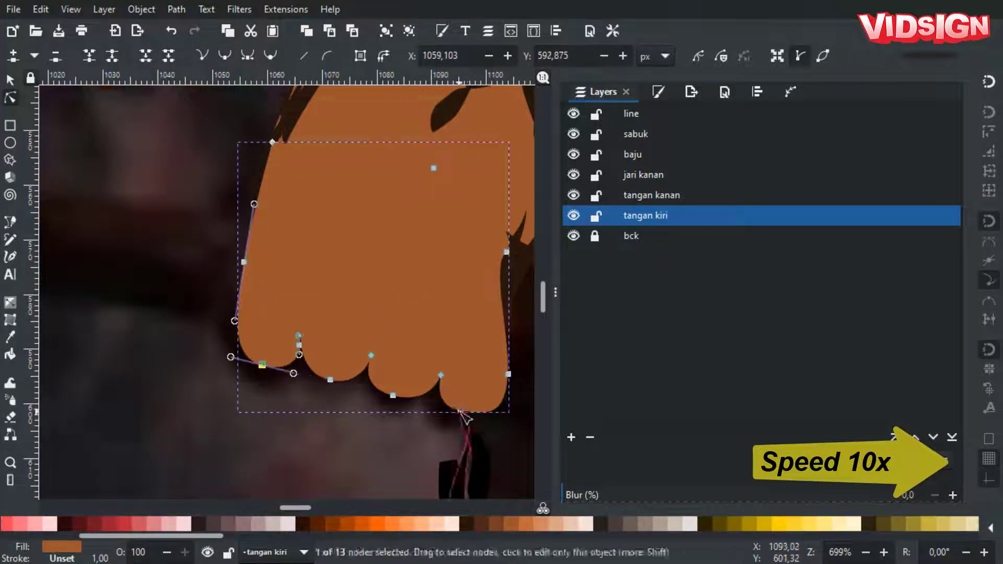
pyautogui.scroll(-3, 459, 336)
pyautogui.scroll(2, 460, 345)
pyautogui.scroll(1, 473, 363)
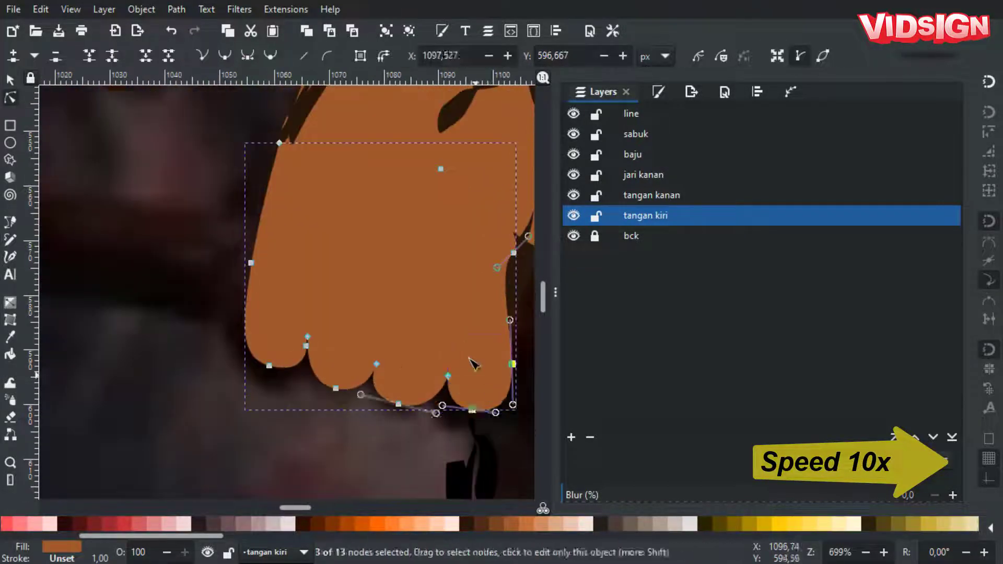
pyautogui.scroll(-1, 366, 390)
pyautogui.moveTo(441, 399); pyautogui.dragTo(438, 395)
# - Add dark Pencil shading strokes across the fingers of both fists, using the jari kanan layer
pyautogui.press('s')
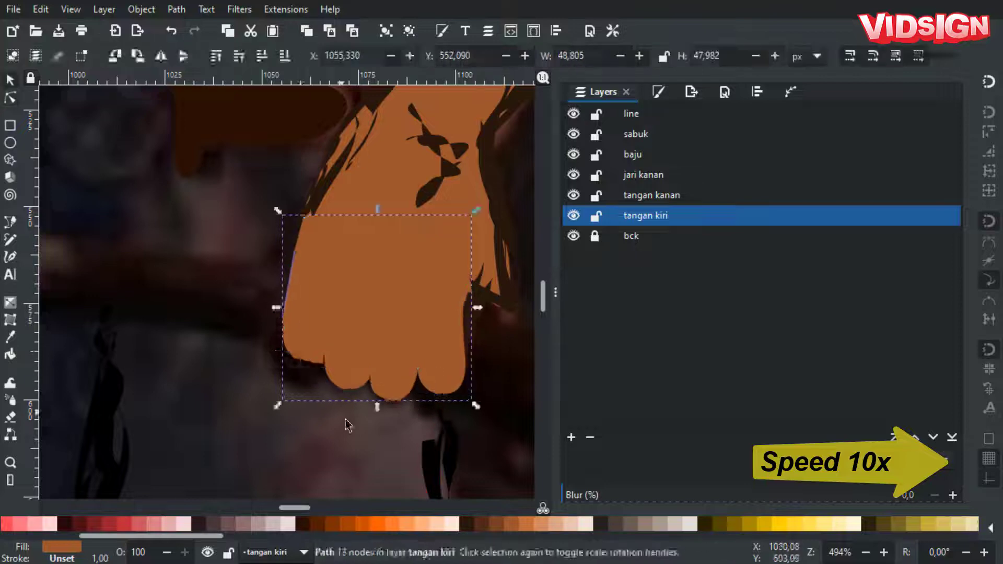
pyautogui.click(347, 418)
pyautogui.scroll(2, 340, 339)
pyautogui.press('p')
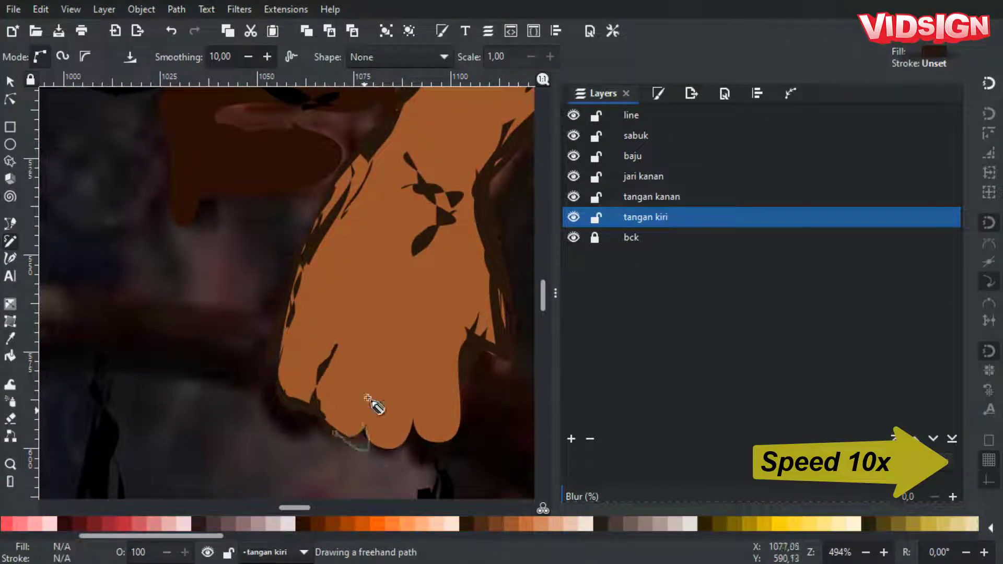
pyautogui.scroll(-3, 428, 371)
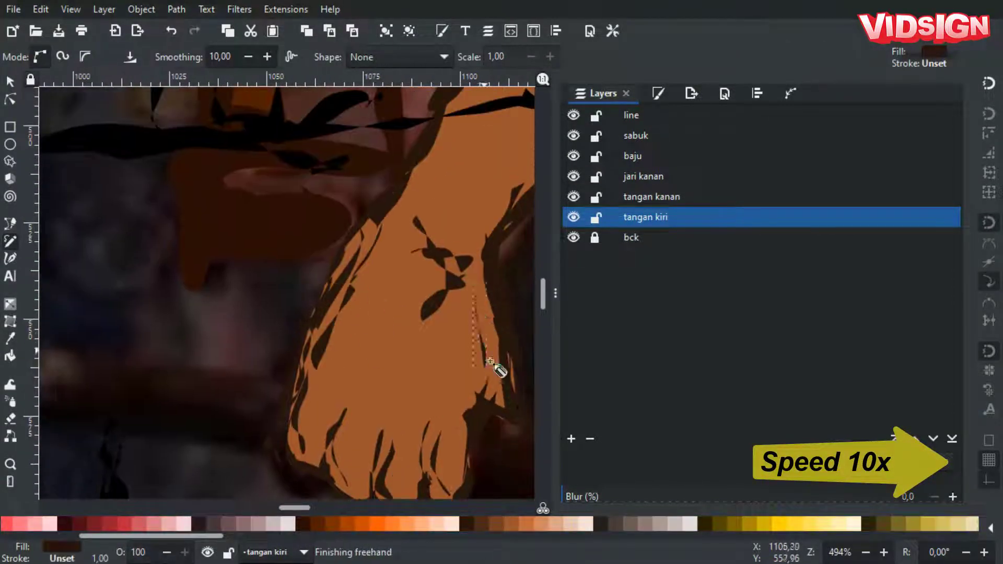
pyautogui.scroll(-5, 471, 397)
pyautogui.click(644, 176)
pyautogui.scroll(4, 292, 413)
pyautogui.moveTo(309, 356)
pyautogui.mouseDown()
pyautogui.moveTo(286, 409)
pyautogui.moveTo(278, 334)
pyautogui.mouseUp()
pyautogui.scroll(2, 283, 404)
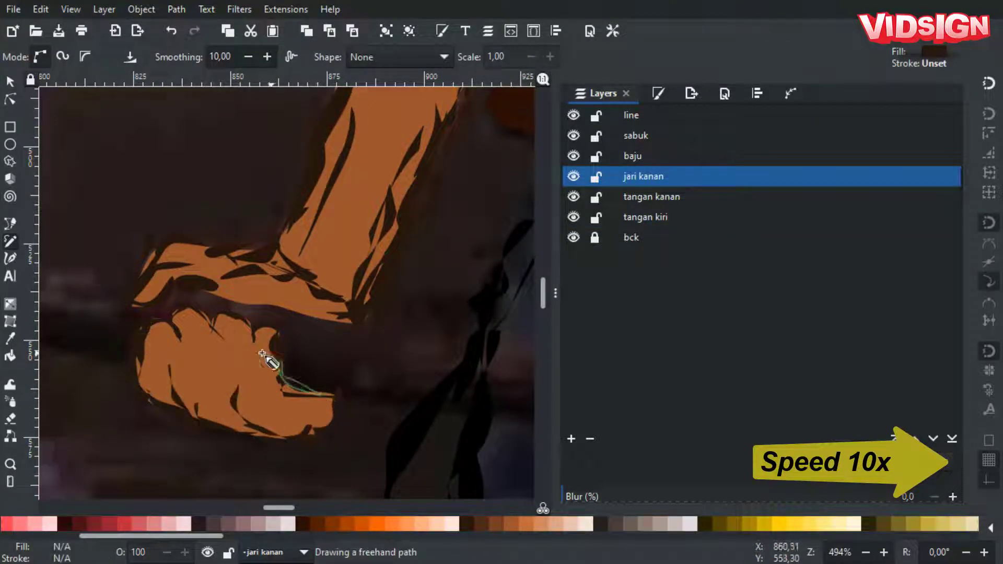
pyautogui.moveTo(282, 335); pyautogui.dragTo(312, 313)
pyautogui.press('s')
pyautogui.scroll(-3, 385, 342)
# - Draw two narrow dark-brown shading strips down the belt
pyautogui.scroll(-3, 314, 340)
pyautogui.press('Escape')
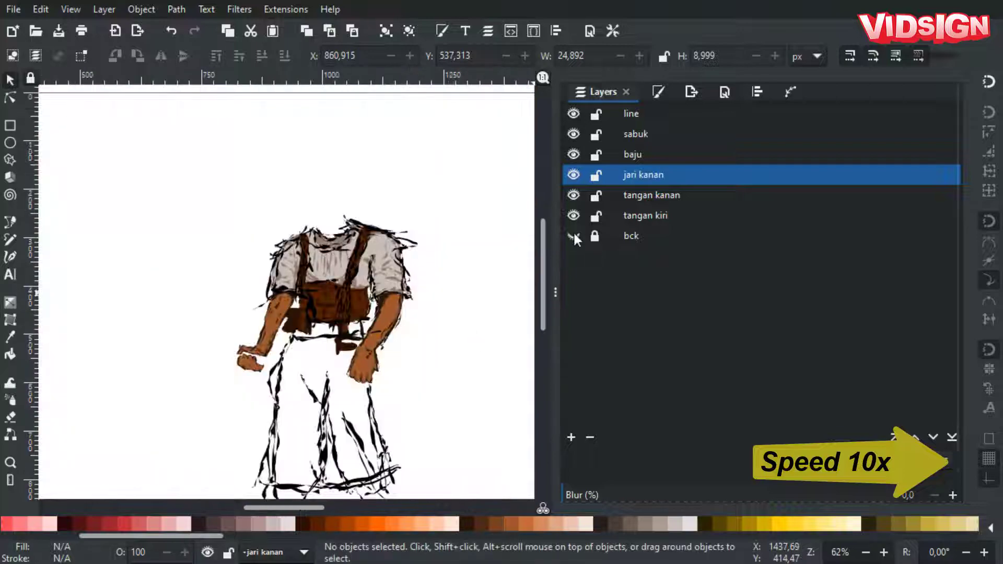
pyautogui.scroll(3, 313, 340)
pyautogui.scroll(-1, 327, 347)
pyautogui.click(126, 329)
pyautogui.scroll(2, 125, 329)
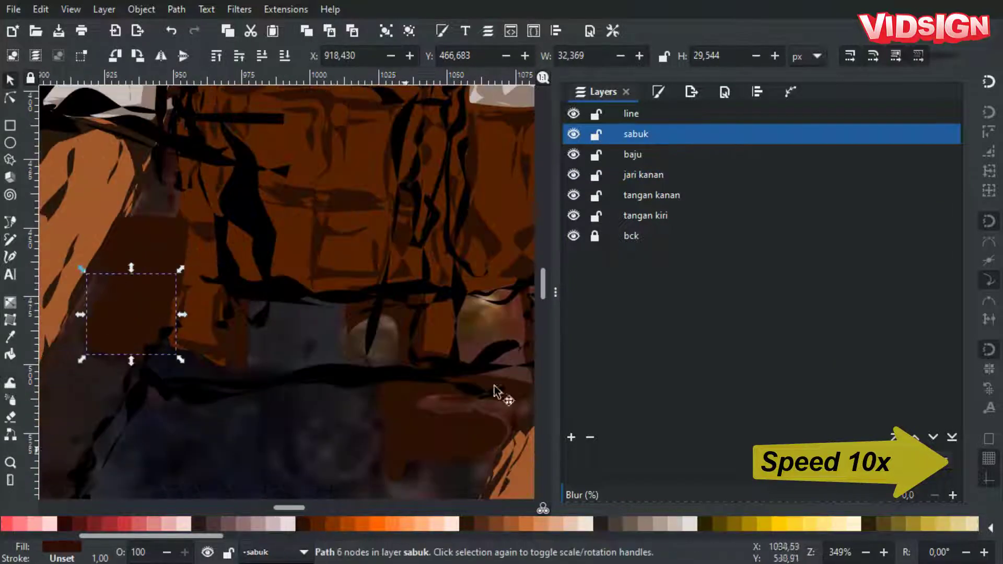
pyautogui.hotkey('ctrl', 'shift', 'f')
pyautogui.press('p')
pyautogui.moveTo(225, 282); pyautogui.dragTo(226, 355)
pyautogui.press('s')
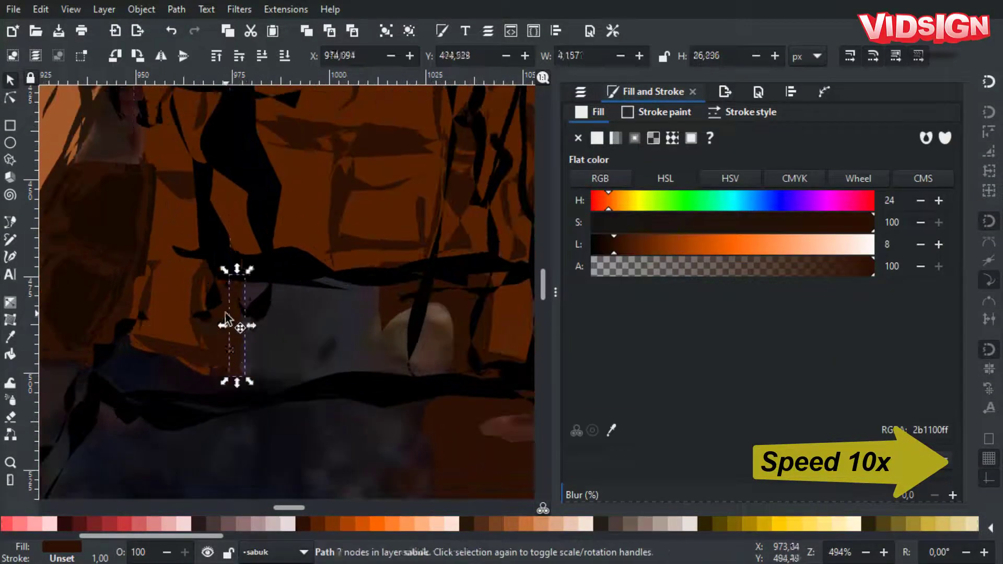
pyautogui.scroll(1, 54, 209)
pyautogui.scroll(-2, 53, 209)
pyautogui.press('d')
pyautogui.click(152, 273)
pyautogui.press('p')
pyautogui.moveTo(414, 246); pyautogui.dragTo(415, 345)
pyautogui.press('s')
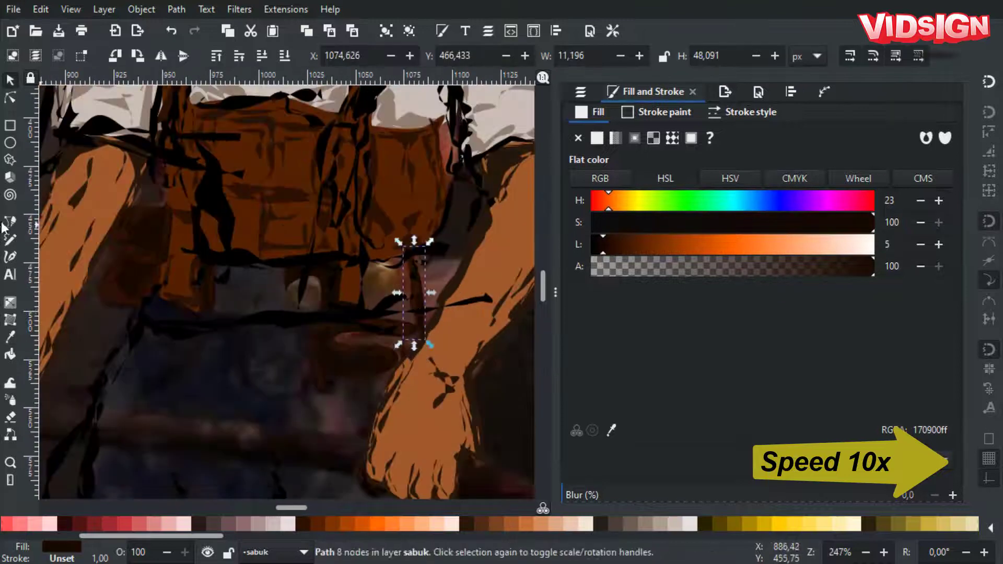
# - Build an orange belt ornament with a radial gradient, dark edge strokes and a black slit
pyautogui.hotkey('ctrl', 'shift', 'l')
pyautogui.scroll(2, 338, 301)
pyautogui.moveTo(297, 304); pyautogui.dragTo(293, 300)
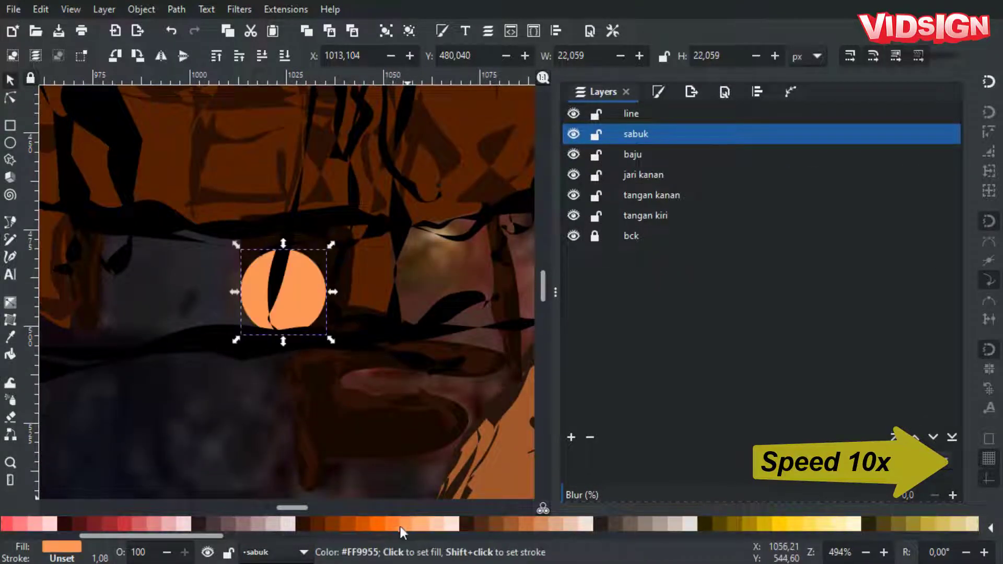
pyautogui.scroll(2, 265, 288)
pyautogui.press('p')
pyautogui.moveTo(346, 269); pyautogui.dragTo(348, 292)
pyautogui.press('s')
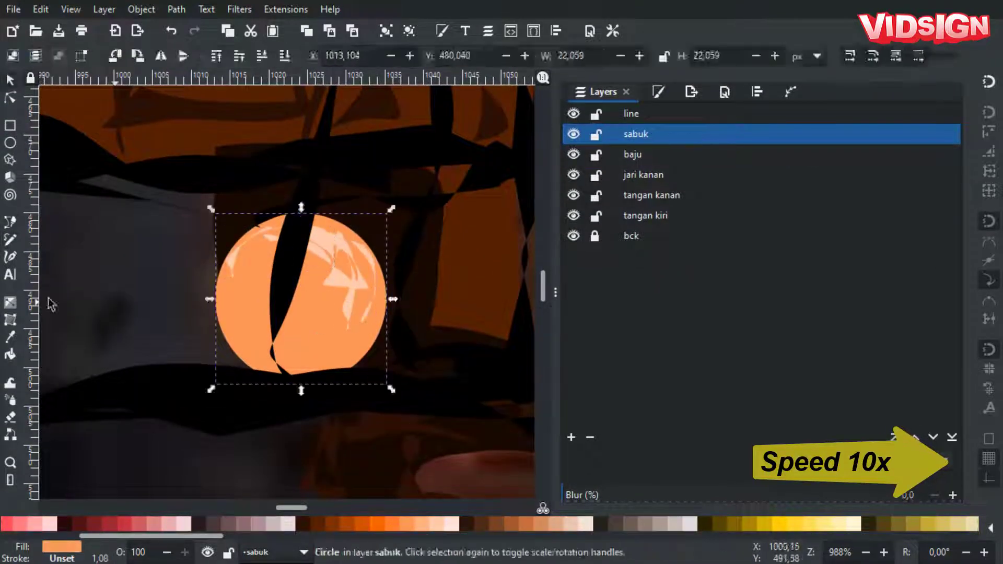
pyautogui.press('g')
pyautogui.press('s')
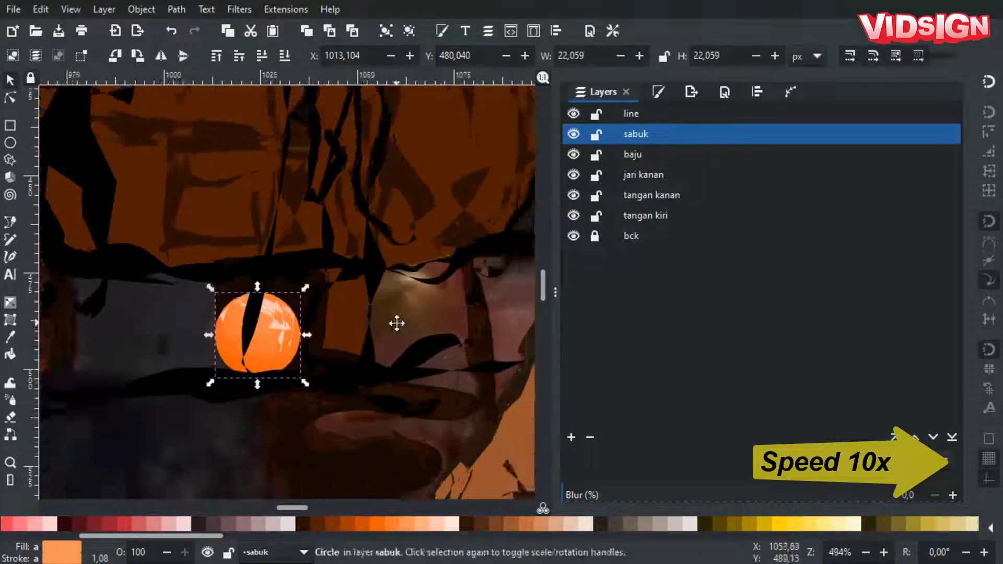
pyautogui.press('p')
pyautogui.moveTo(206, 306); pyautogui.dragTo(213, 386)
pyautogui.moveTo(373, 372)
pyautogui.mouseDown()
pyautogui.moveTo(233, 381)
pyautogui.moveTo(347, 359)
pyautogui.moveTo(251, 419)
pyautogui.mouseUp()
pyautogui.press('s')
pyautogui.moveTo(313, 410); pyautogui.dragTo(319, 409)
pyautogui.press('p')
pyautogui.moveTo(178, 334); pyautogui.dragTo(183, 354)
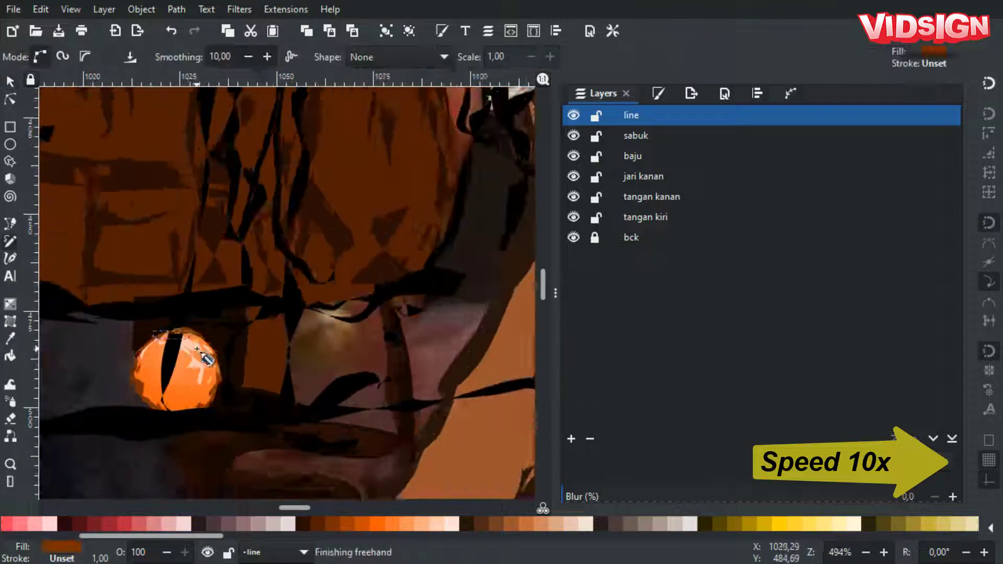
pyautogui.press('s')
pyautogui.press('Escape')
pyautogui.scroll(-3, 233, 421)
# - Copy the ornament to a second spot on the belt and add shading beside them
pyautogui.moveTo(233, 421); pyautogui.dragTo(392, 251)
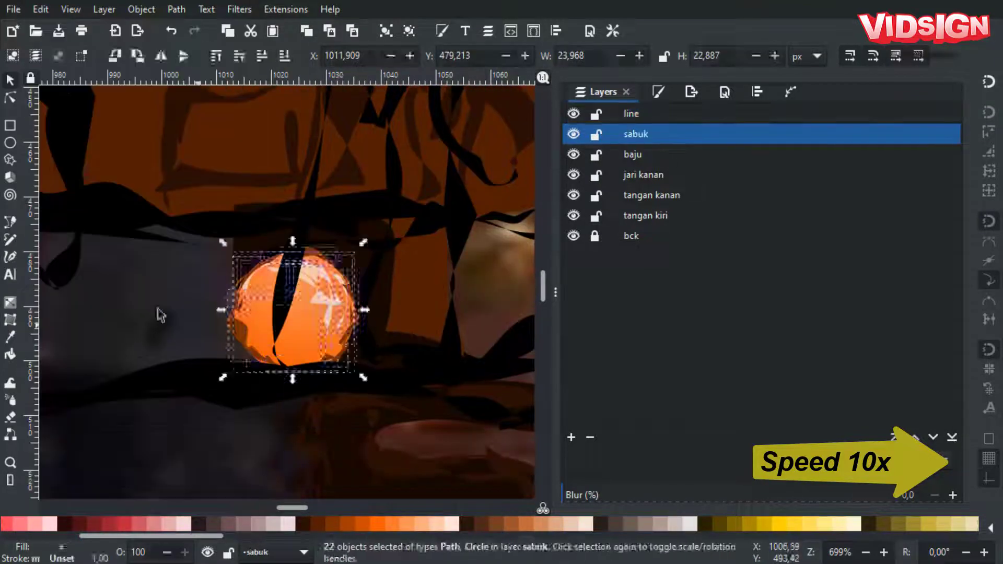
pyautogui.moveTo(179, 421); pyautogui.dragTo(381, 233)
pyautogui.hscroll(3, 380, 233)
pyautogui.moveTo(230, 347); pyautogui.dragTo(375, 314)
pyautogui.press('-')
pyautogui.press('p')
pyautogui.moveTo(447, 277); pyautogui.dragTo(235, 455)
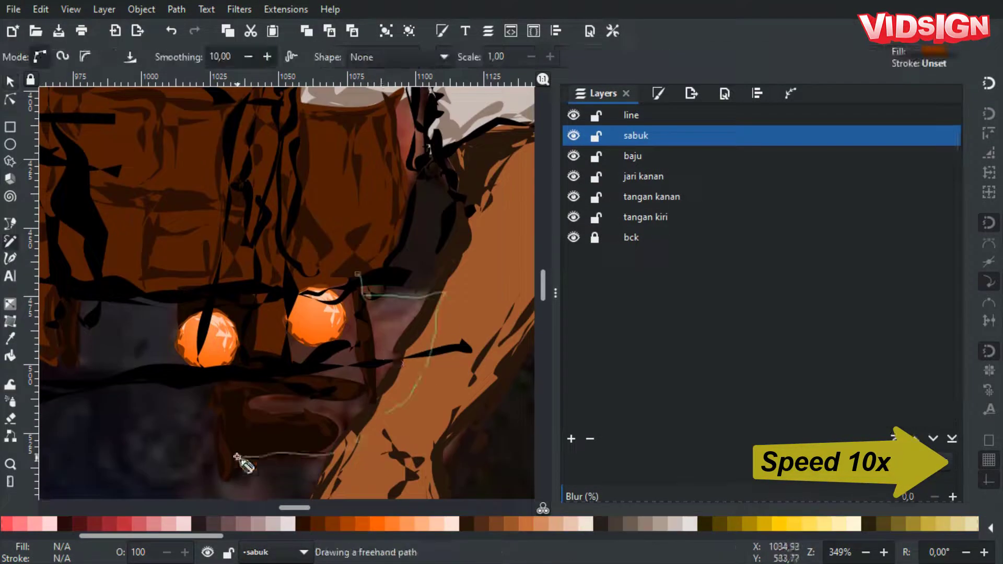
pyautogui.press('s')
pyautogui.press('-')
# - Reorder layers so sabuk sits directly under line and tangan kiri just above bck
pyautogui.click(643, 174)
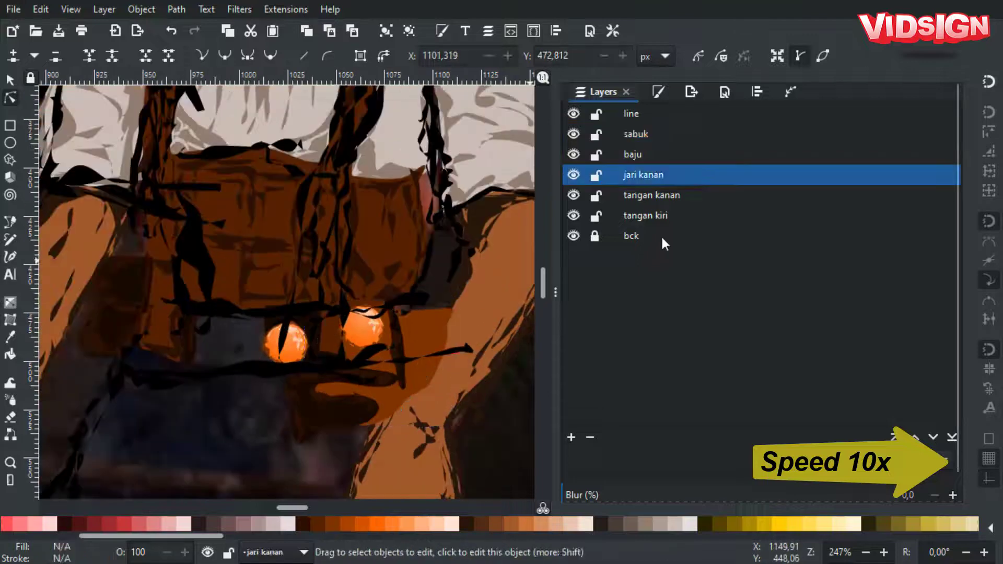
pyautogui.click(915, 437)
pyautogui.click(915, 436)
pyautogui.hotkey('ctrl', 'z')
pyautogui.hotkey('ctrl', 'z')
pyautogui.click(645, 216)
pyautogui.click(914, 437)
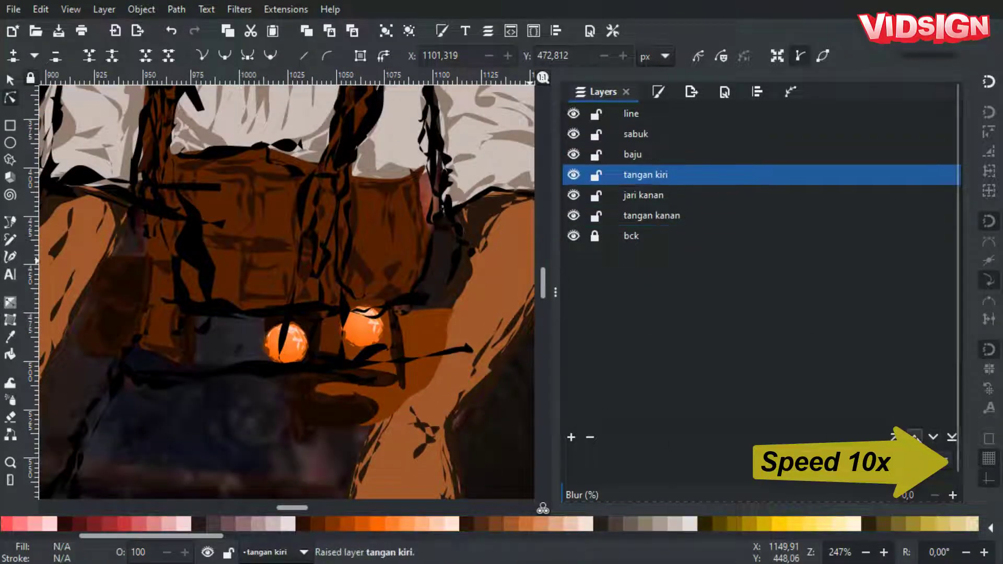
pyautogui.click(934, 437)
pyautogui.press('+')
pyautogui.click(458, 327)
pyautogui.moveTo(646, 216); pyautogui.dragTo(646, 134)
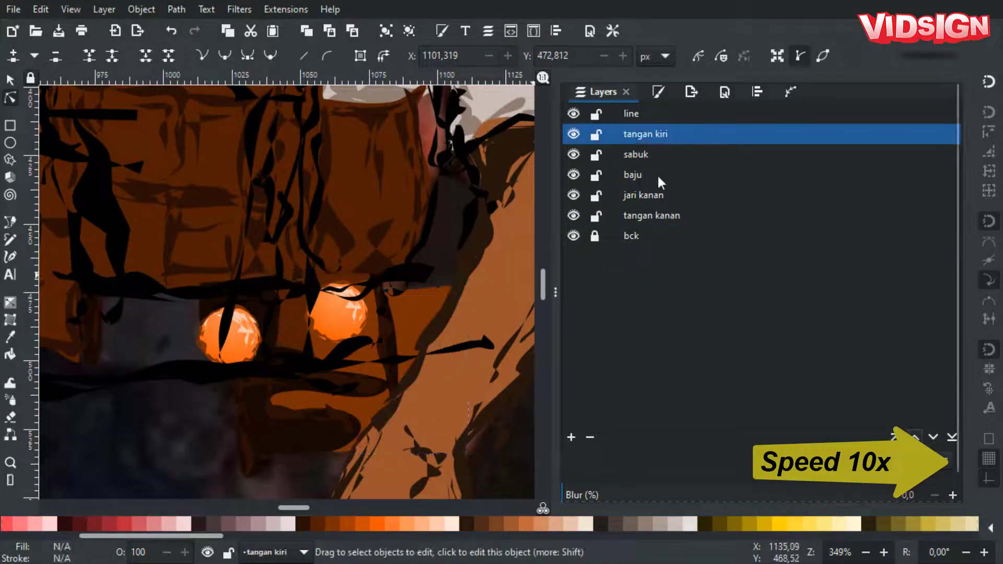
pyautogui.moveTo(632, 174); pyautogui.dragTo(633, 134)
pyautogui.press('-')
pyautogui.press('-')
pyautogui.click(636, 175)
pyautogui.click(914, 437)
pyautogui.click(915, 437)
pyautogui.moveTo(646, 175)
pyautogui.mouseDown()
pyautogui.moveTo(646, 154)
pyautogui.moveTo(646, 216)
pyautogui.mouseUp()
# - Add a curved Bezier shading path and a short dark stroke near the ornament
pyautogui.press('+')
pyautogui.press('b')
pyautogui.click(358, 259)
pyautogui.click(384, 262)
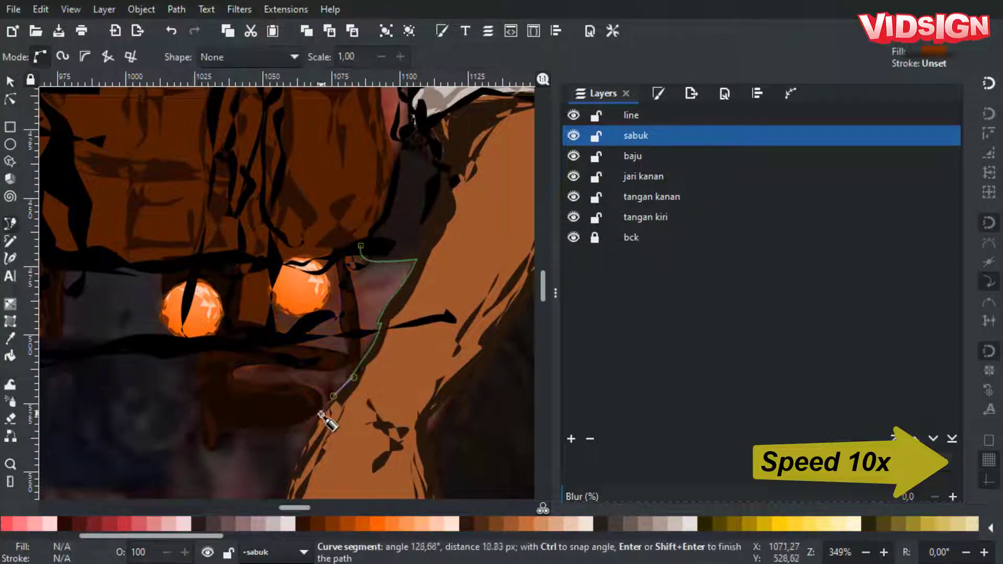
pyautogui.press('Escape')
pyautogui.scroll(2, 363, 245)
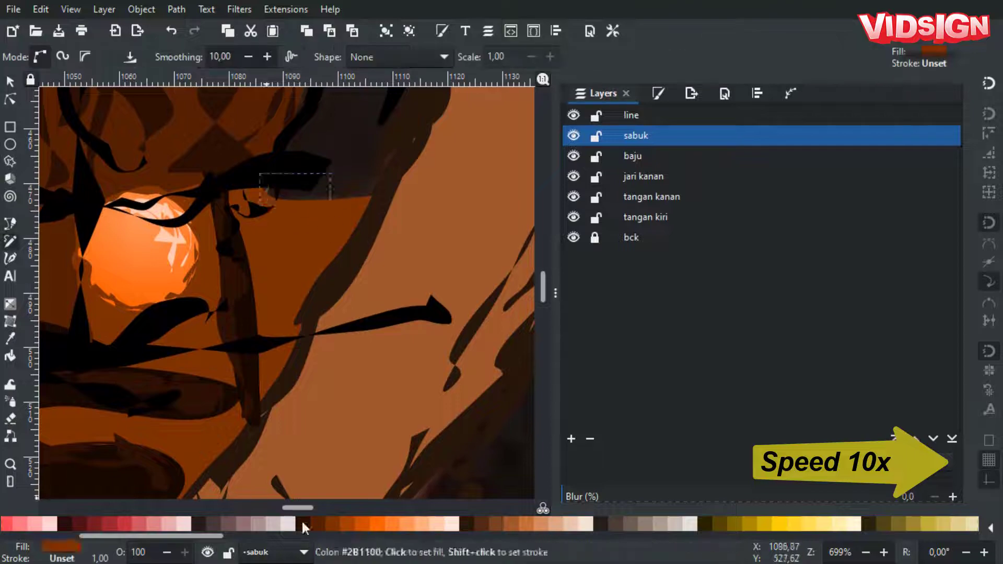
pyautogui.moveTo(342, 282); pyautogui.dragTo(392, 287)
pyautogui.press('-')
pyautogui.press('-')
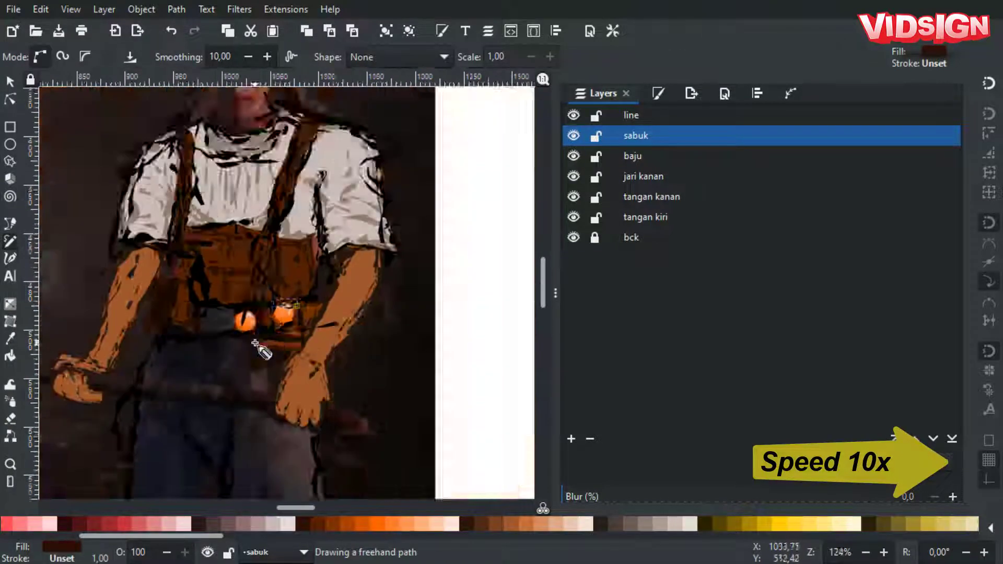
# - Zoom out to the whole page and hide the background photo layer
pyautogui.press('s')
pyautogui.press('-')
pyautogui.press('-')
pyautogui.press('Escape')
pyautogui.click(573, 236)
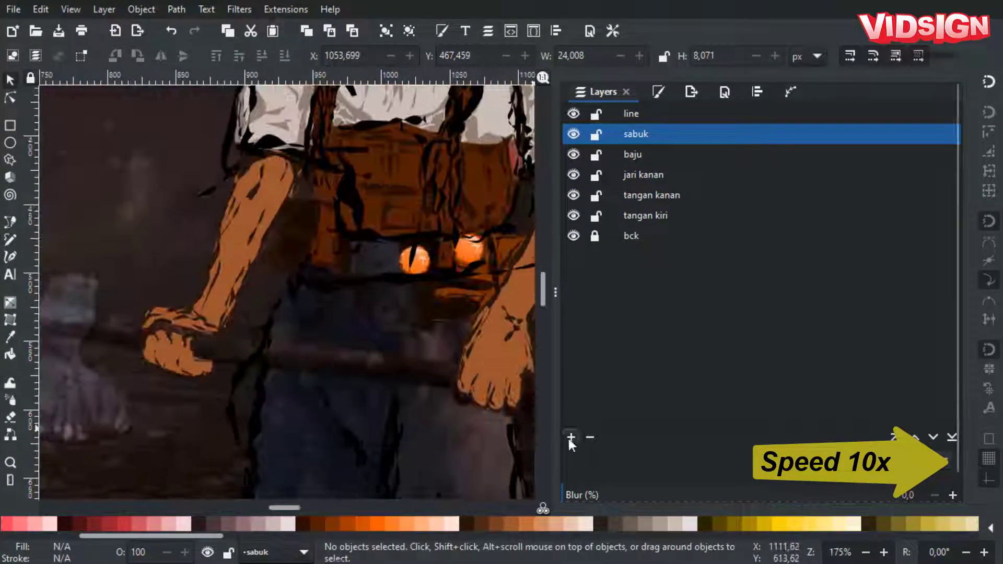
# - Create a 'kapak' layer and draw the axe handle shape curving past the fist
pyautogui.click(569, 438)
pyautogui.write('kapak')
pyautogui.press('Return')
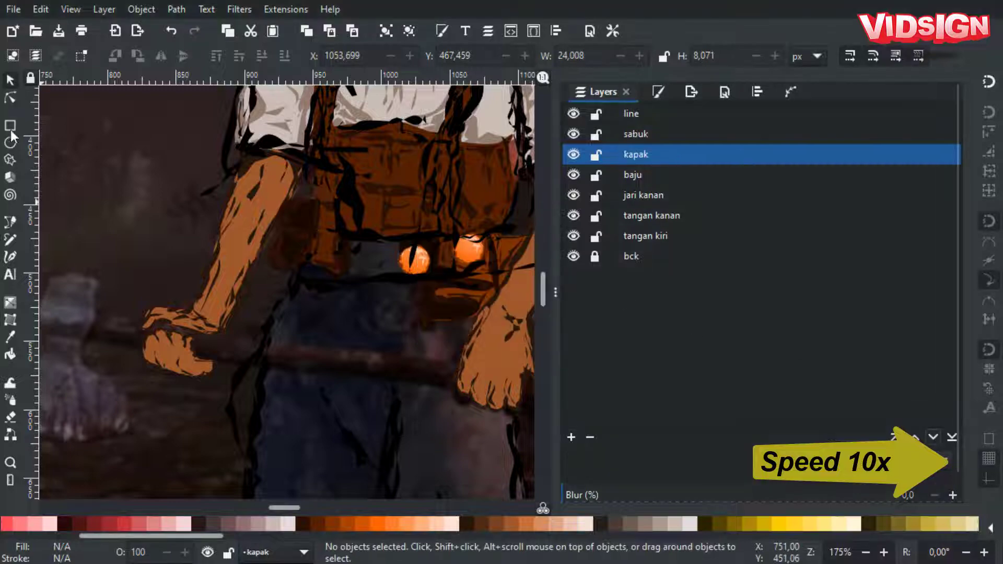
pyautogui.click(10, 257)
pyautogui.scroll(3, 358, 377)
pyautogui.click(264, 365)
pyautogui.moveTo(237, 336); pyautogui.dragTo(220, 333)
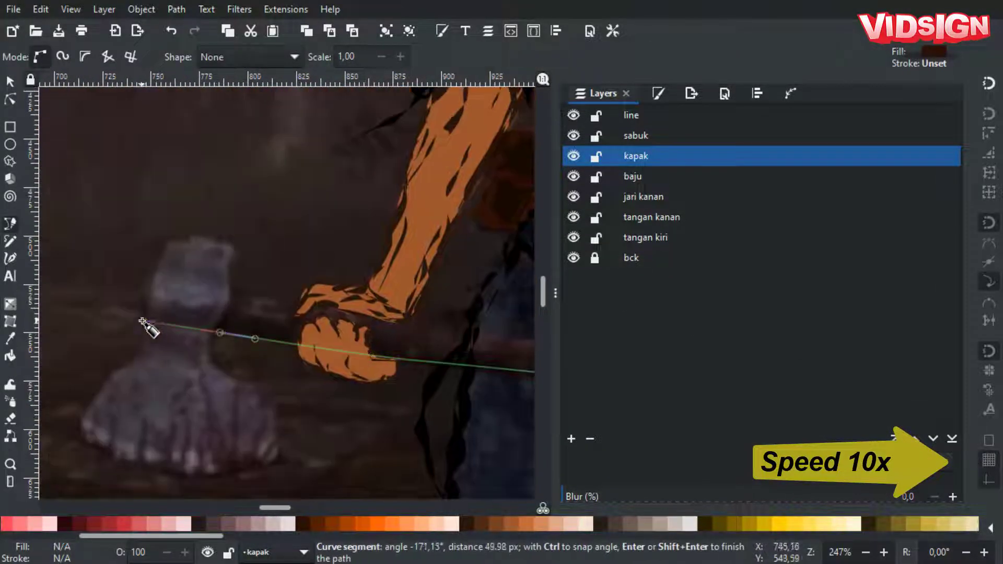
pyautogui.click(497, 352)
pyautogui.press('Return')
# - Refine the axe handle's nodes, then zoom out to see the whole figure
pyautogui.press('s')
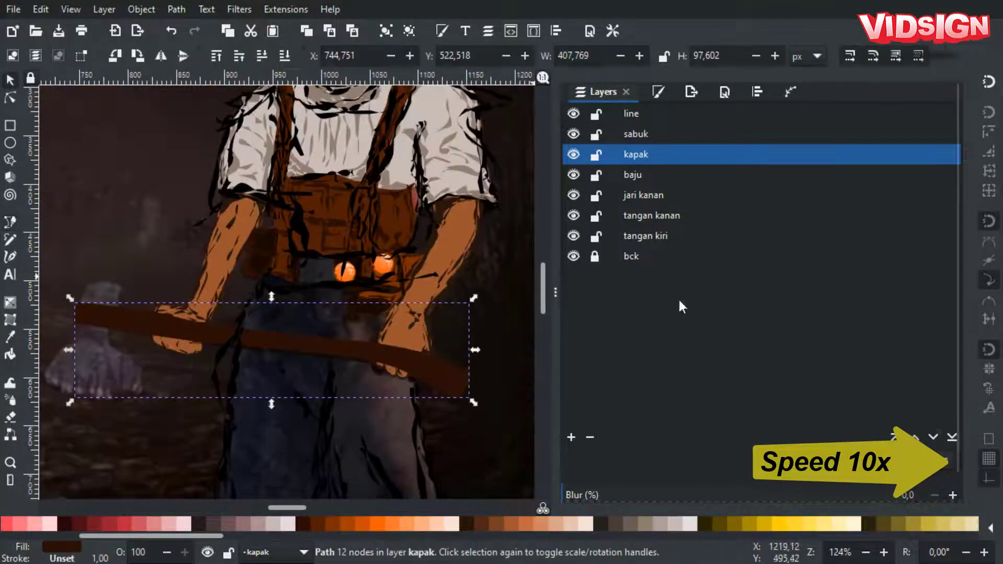
pyautogui.hotkey('shift', 'pagedown')
pyautogui.hotkey('shift', 'pagedown')
pyautogui.hotkey('shift', 'pagedown')
pyautogui.press('n')
pyautogui.scroll(3, 231, 330)
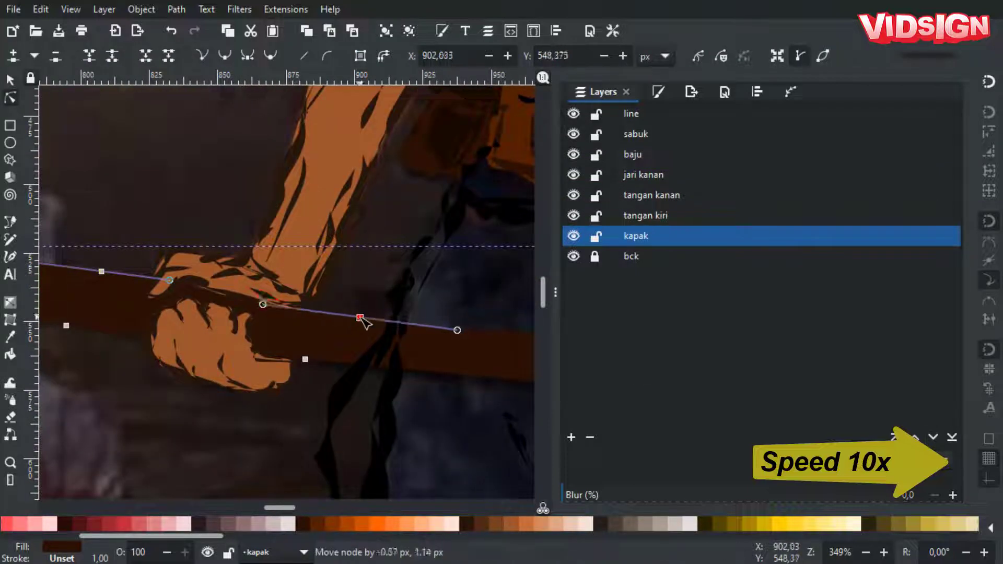
pyautogui.press('s')
pyautogui.press('-')
pyautogui.press('-')
pyautogui.press('-')
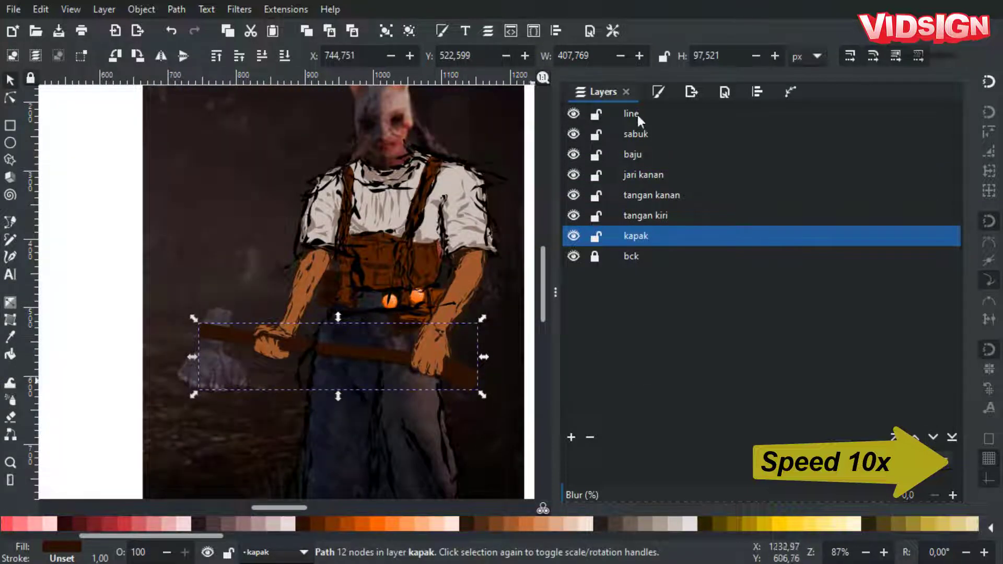
# - Add a 'line celana' layer and lock the sabuk through tangan kiri and kapak layers
pyautogui.hotkey('ctrl', 'shift', 'n')
pyautogui.write('line celana')
pyautogui.press('Return')
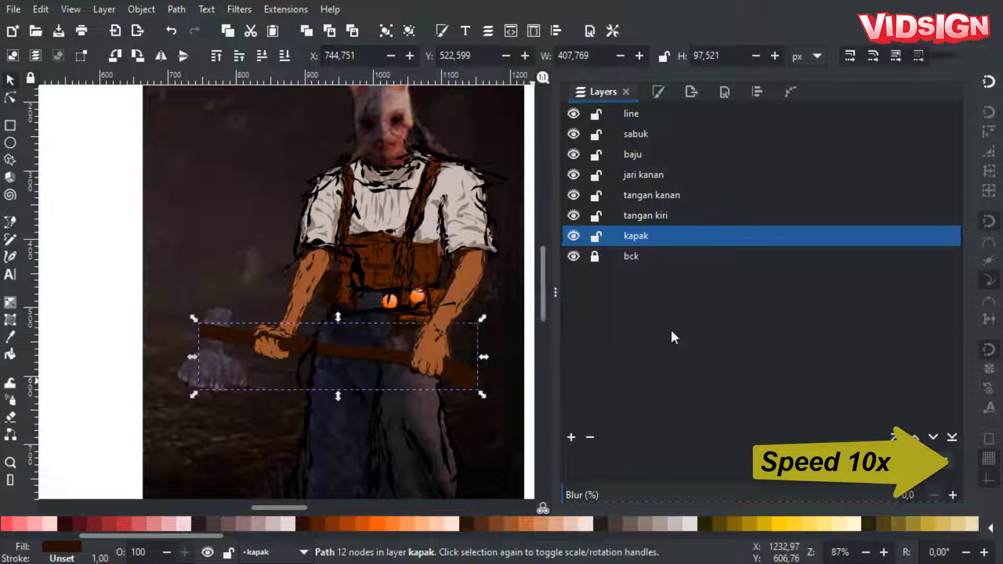
pyautogui.click(631, 113)
pyautogui.moveTo(595, 133); pyautogui.dragTo(596, 217)
pyautogui.click(595, 257)
# - Move the trouser line-art strokes into the 'line celana' layer
pyautogui.scroll(-4, 365, 283)
pyautogui.hscroll(4, 365, 284)
pyautogui.moveTo(173, 226); pyautogui.dragTo(481, 385)
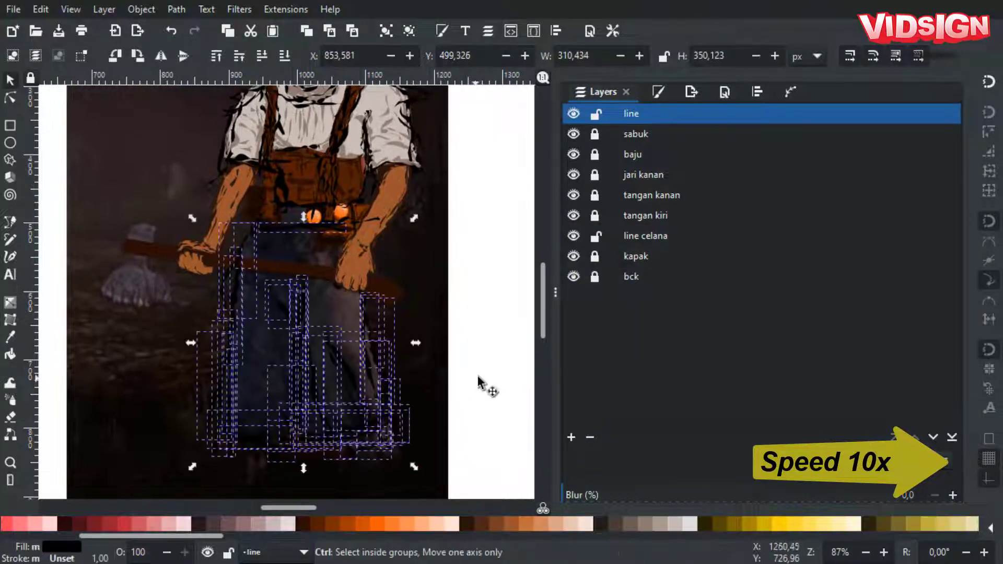
pyautogui.hotkey('ctrl', 'x')
pyautogui.click(645, 236)
pyautogui.click(40, 9)
pyautogui.click(88, 136)
pyautogui.hotkey('shift', 'pagedown')
pyautogui.scroll(3, 439, 312)
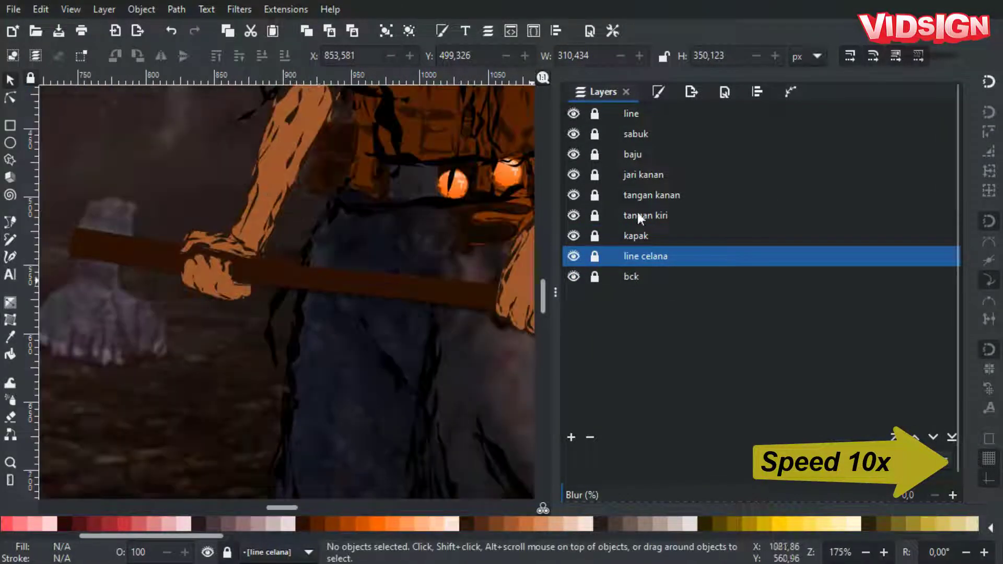
# - Lock the line layer, unlock kapak, and fill the axe handle orange-brown
pyautogui.click(595, 113)
pyautogui.click(596, 236)
pyautogui.click(218, 318)
pyautogui.scroll(-3, 219, 318)
pyautogui.scroll(-3, 235, 525)
pyautogui.click(235, 525)
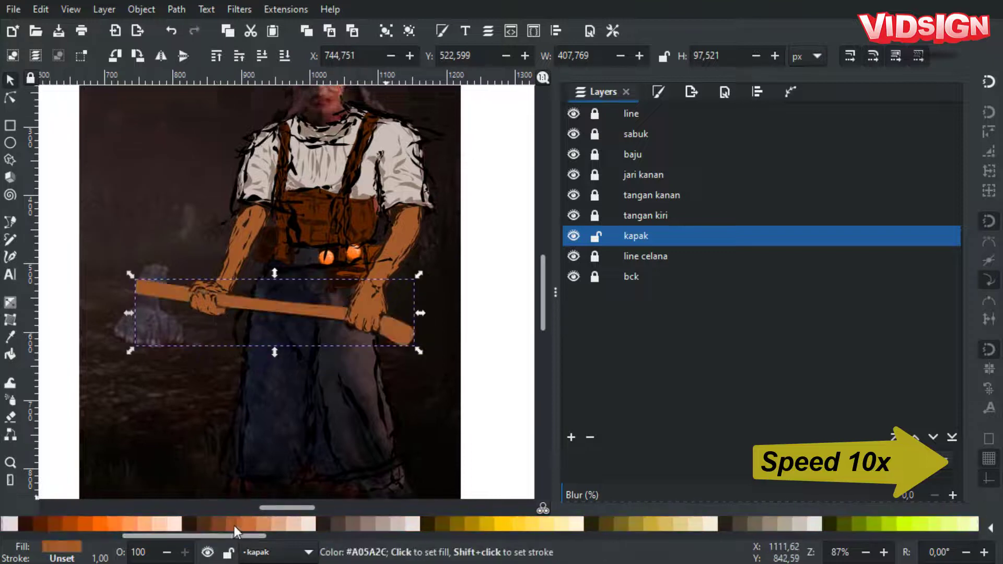
# - Draw dark freehand grain strokes along the handle and where the fist meets it
pyautogui.scroll(5, 412, 336)
pyautogui.press('Escape')
pyautogui.press('p')
pyautogui.moveTo(494, 369)
pyautogui.mouseDown()
pyautogui.moveTo(471, 406)
pyautogui.moveTo(515, 399)
pyautogui.mouseUp()
pyautogui.hscroll(-10, 515, 398)
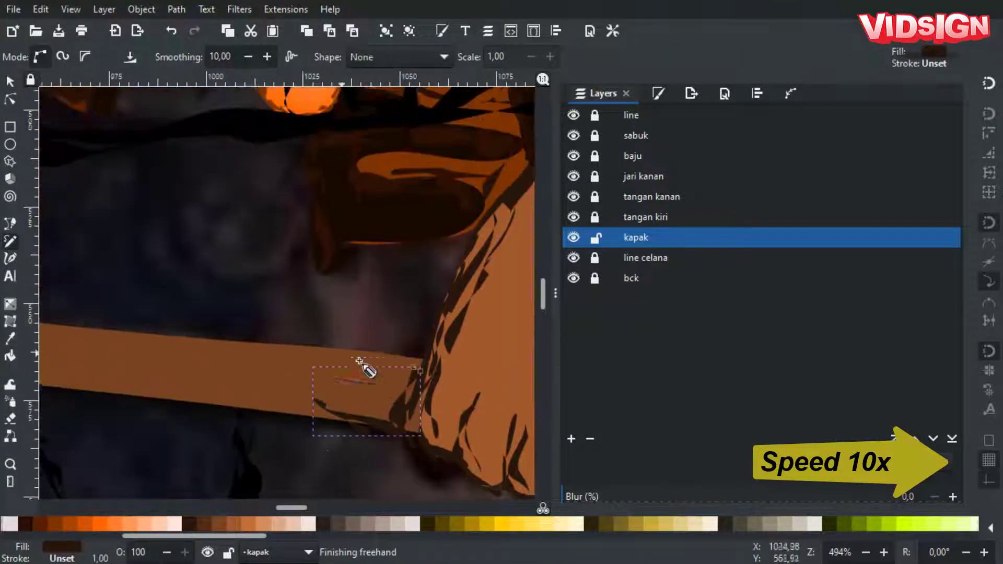
pyautogui.moveTo(303, 412); pyautogui.dragTo(437, 425)
pyautogui.scroll(-1, 349, 418)
pyautogui.moveTo(365, 436); pyautogui.dragTo(336, 459)
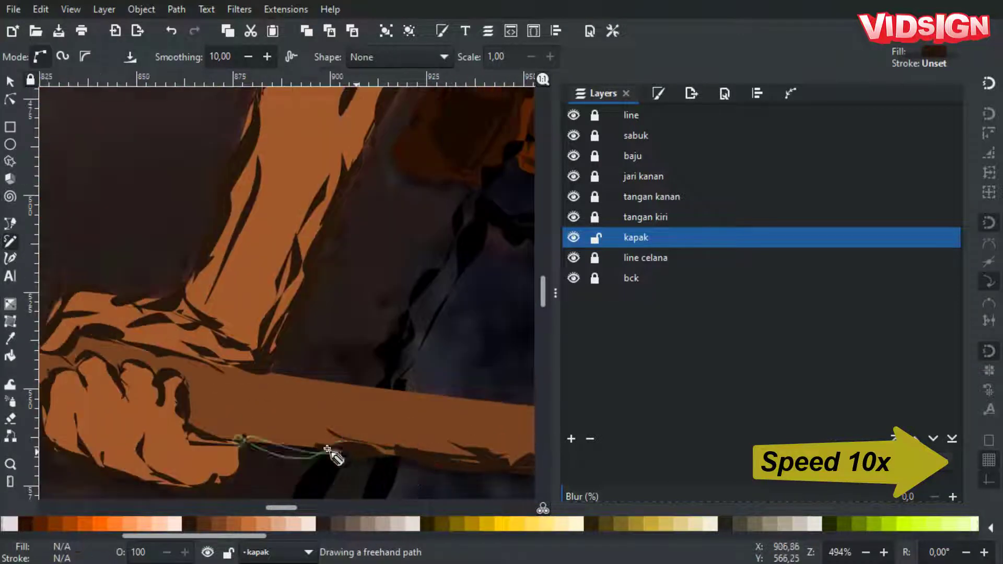
pyautogui.hscroll(-3, 325, 488)
pyautogui.hscroll(-5, 195, 393)
pyautogui.moveTo(169, 353); pyautogui.dragTo(172, 355)
# - Add dark shadow strokes around the fist and along the handle's edge
pyautogui.hscroll(5, 225, 392)
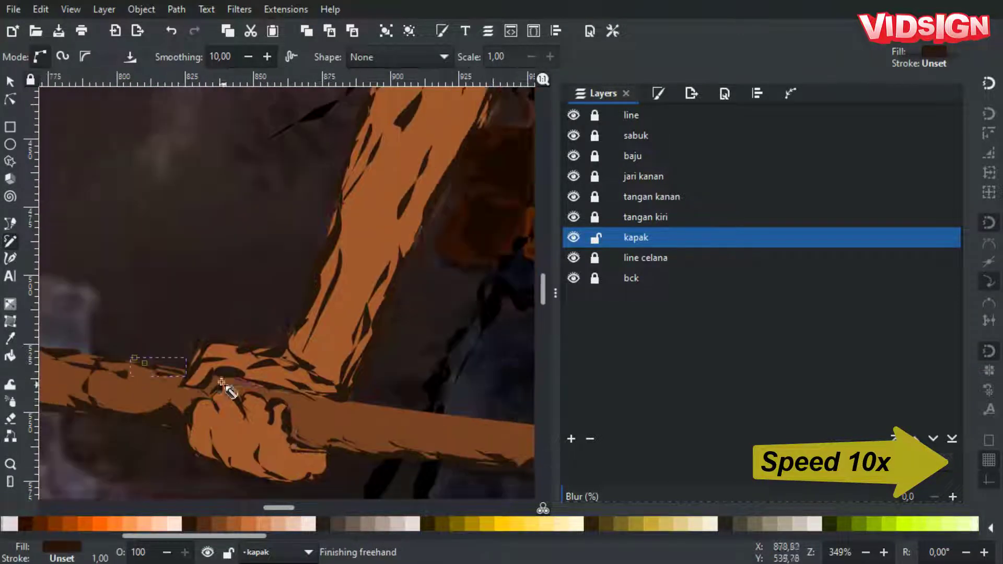
pyautogui.hscroll(5, 274, 414)
pyautogui.hscroll(5, 331, 437)
pyautogui.moveTo(406, 357); pyautogui.dragTo(400, 405)
pyautogui.hscroll(-5, 327, 399)
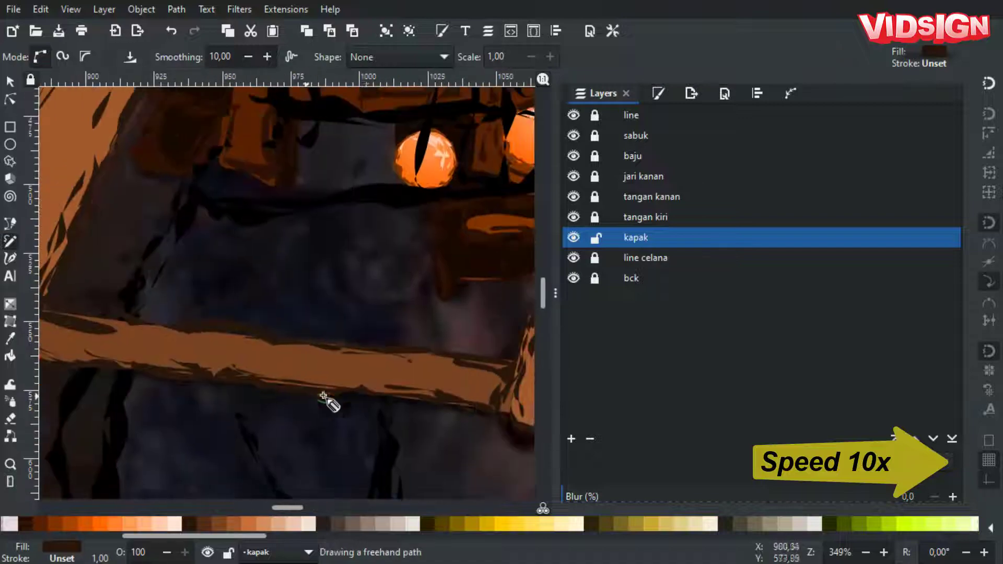
pyautogui.moveTo(246, 386); pyautogui.dragTo(258, 392)
pyautogui.hscroll(5, 318, 450)
pyautogui.moveTo(366, 397)
pyautogui.mouseDown()
pyautogui.moveTo(395, 430)
pyautogui.moveTo(344, 418)
pyautogui.mouseUp()
pyautogui.scroll(5, 386, 422)
pyautogui.hscroll(-5, 314, 408)
pyautogui.hscroll(-5, 285, 397)
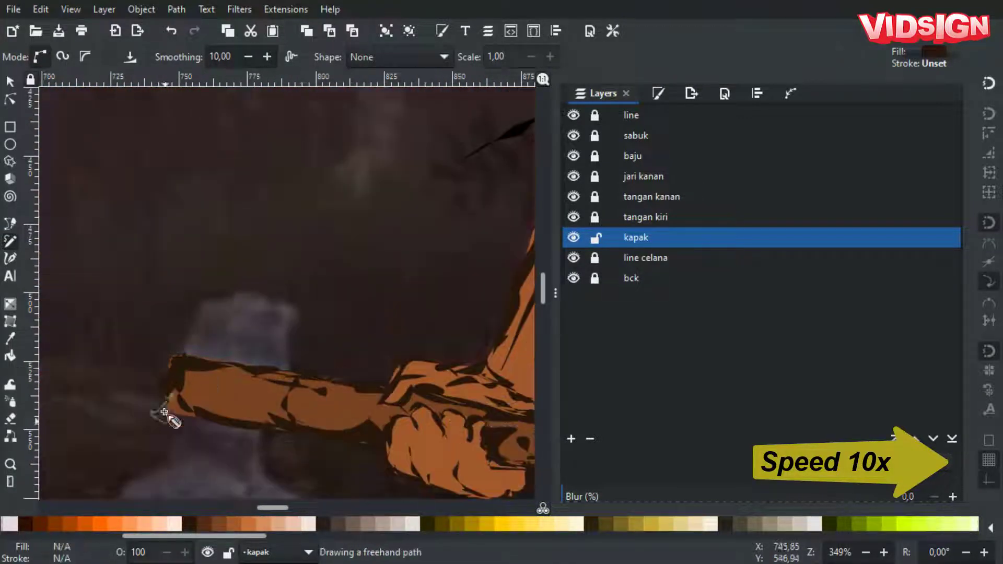
pyautogui.scroll(-8, 168, 413)
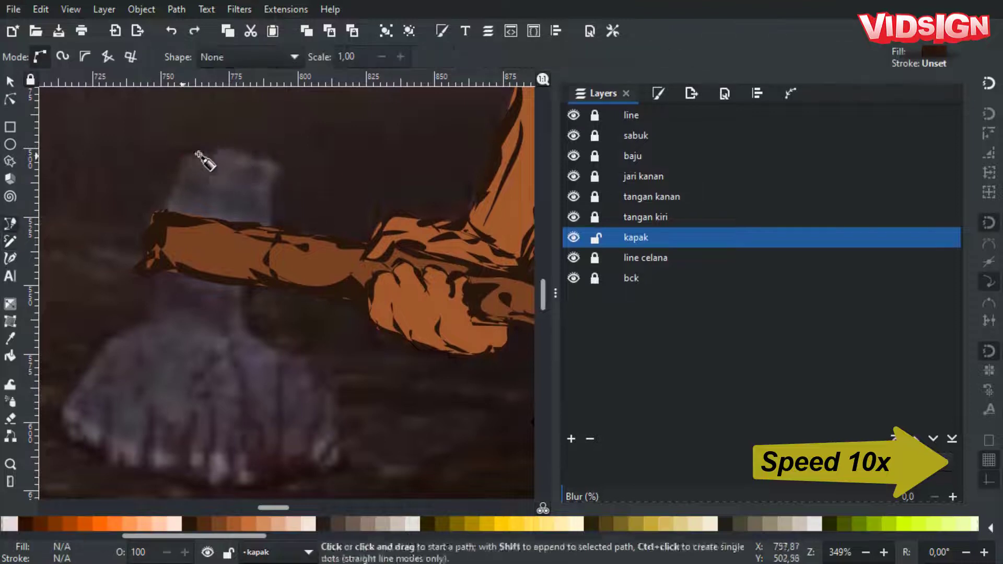
# - Close the axe head outline and fill it pale grey
pyautogui.scroll(-5, 314, 366)
pyautogui.hscroll(-1, 313, 372)
pyautogui.click(376, 372)
pyautogui.click(280, 251)
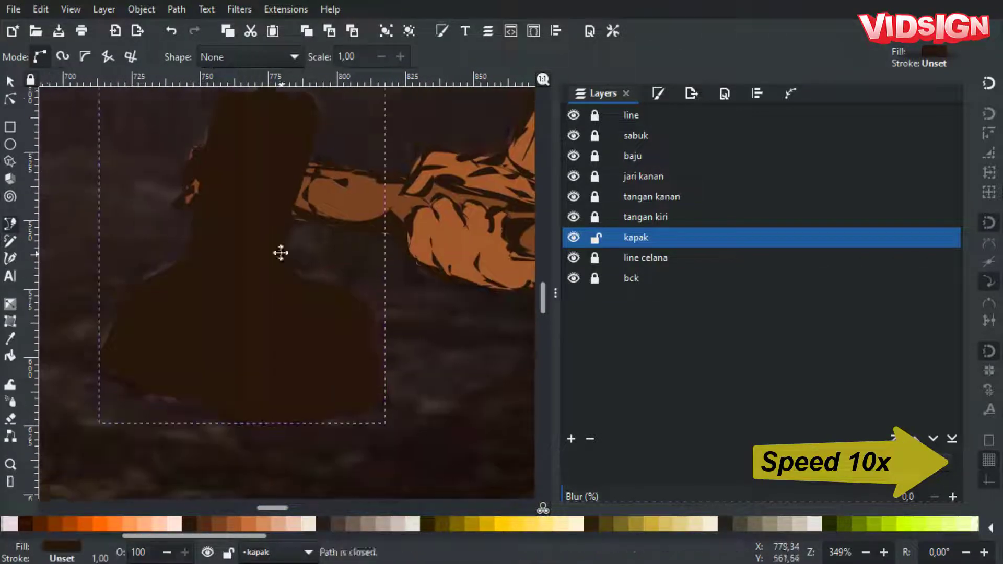
pyautogui.click(242, 526)
pyautogui.press('s')
# - Mark the axe head's lower left and line its bottom edge in dark red
pyautogui.press('p')
pyautogui.moveTo(121, 370)
pyautogui.mouseDown()
pyautogui.moveTo(170, 385)
pyautogui.moveTo(177, 368)
pyautogui.mouseUp()
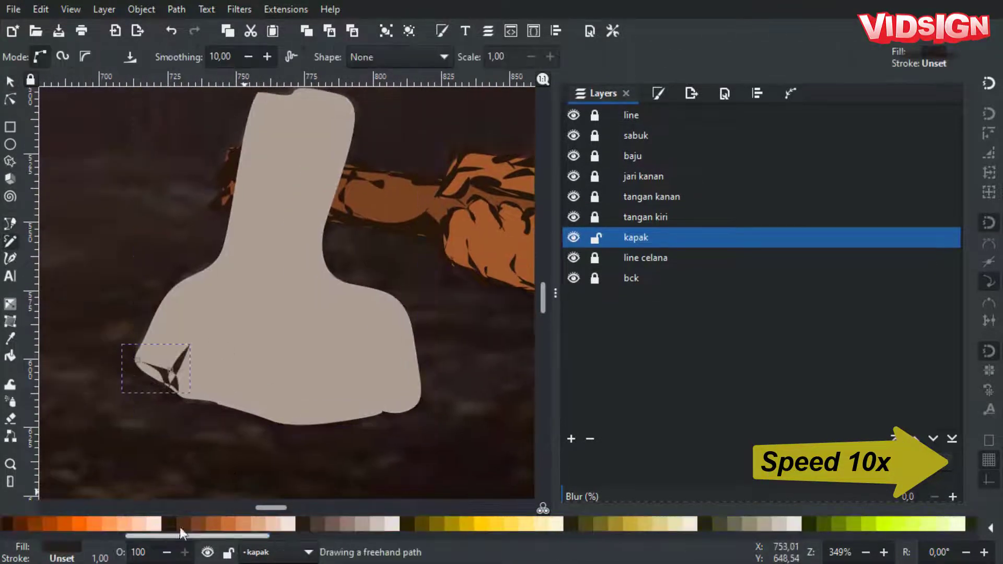
pyautogui.scroll(5, 180, 528)
pyautogui.scroll(5, 206, 524)
pyautogui.click(325, 525)
pyautogui.moveTo(254, 418)
pyautogui.mouseDown()
pyautogui.moveTo(387, 413)
pyautogui.moveTo(400, 434)
pyautogui.mouseUp()
# - Add dark-red blood strokes along the axe head's right and left edges
pyautogui.hscroll(-3, 314, 366)
pyautogui.moveTo(436, 295); pyautogui.dragTo(490, 360)
pyautogui.scroll(5, 267, 259)
pyautogui.hscroll(3, 267, 258)
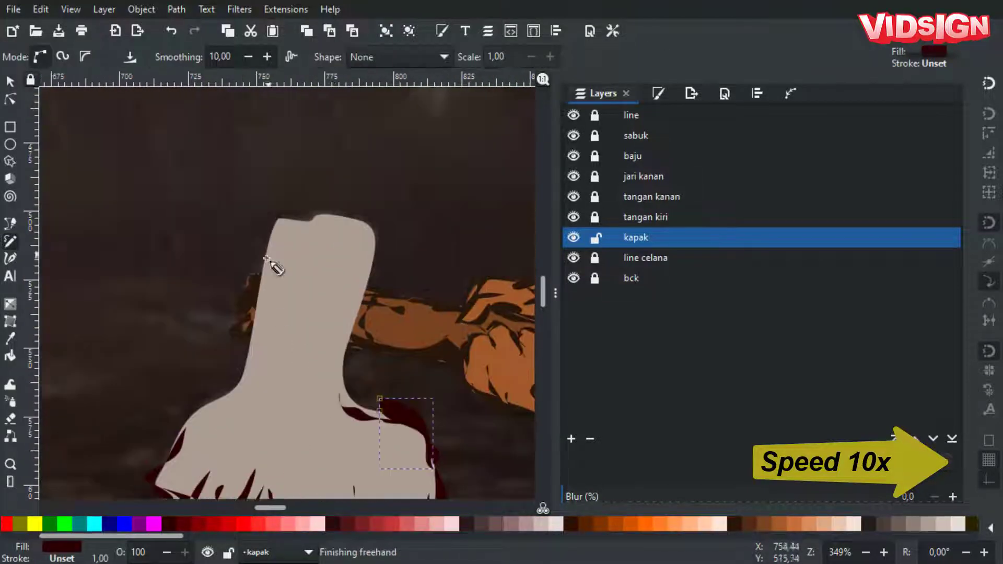
pyautogui.scroll(5, 261, 318)
pyautogui.hscroll(3, 261, 318)
pyautogui.moveTo(235, 294); pyautogui.dragTo(270, 317)
pyautogui.scroll(-5, 313, 397)
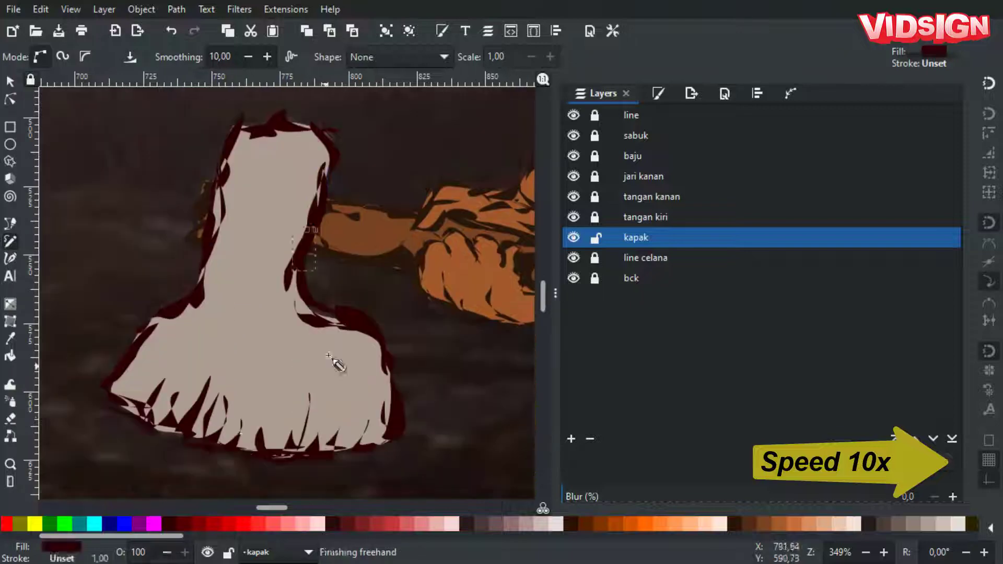
pyautogui.scroll(-5, 308, 335)
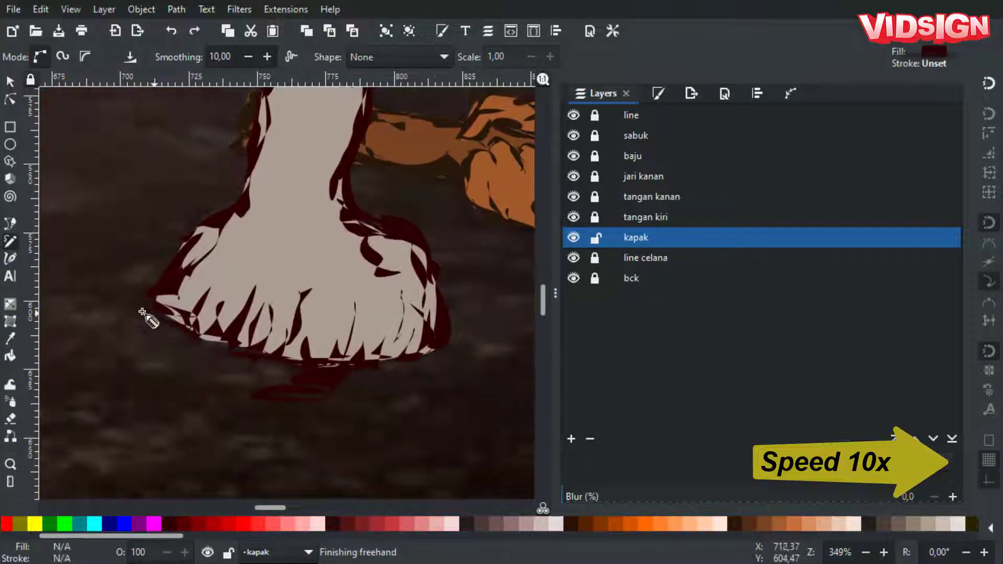
# - Select the axe head and zoom out to view the axe and arms
pyautogui.press('c')
pyautogui.scroll(3, 262, 339)
pyautogui.scroll(3, 314, 288)
pyautogui.scroll(-2, 258, 320)
pyautogui.press('s')
pyautogui.click(157, 336)
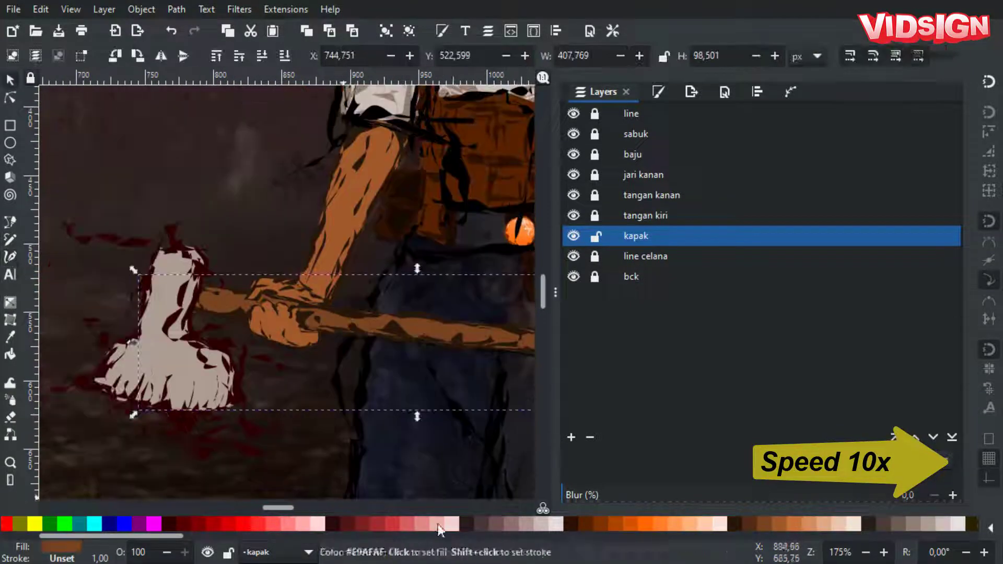
pyautogui.press('5')
pyautogui.scroll(2, 121, 368)
pyautogui.scroll(2, 121, 368)
pyautogui.scroll(7, 246, 307)
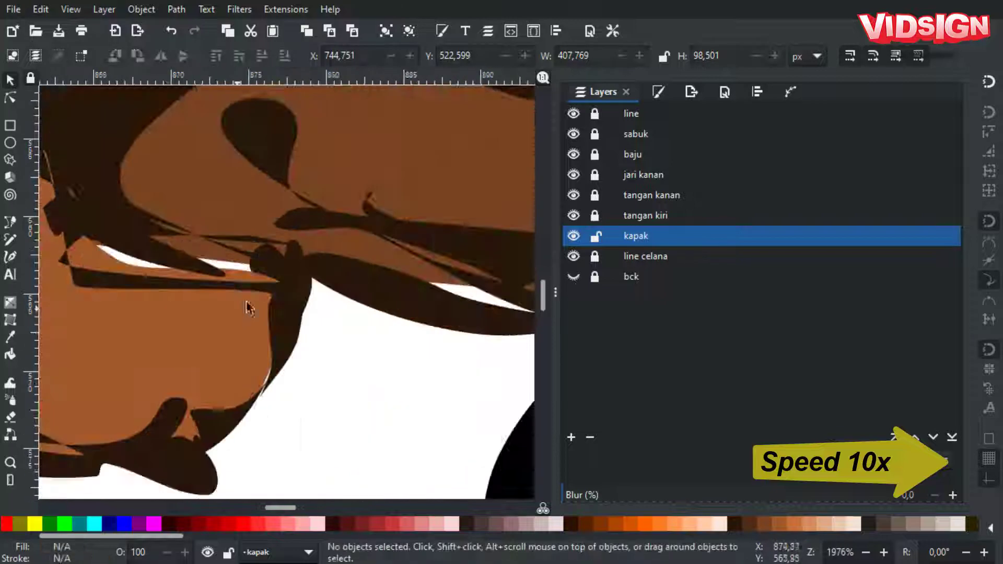
# - Hide the reference, unlock jari kanan and tangan kanan, and reshape the arm and axe nodes
pyautogui.click(596, 175)
pyautogui.press('n')
pyautogui.click(439, 307)
pyautogui.scroll(-3, 431, 312)
pyautogui.click(596, 195)
pyautogui.scroll(2, 337, 307)
pyautogui.click(337, 307)
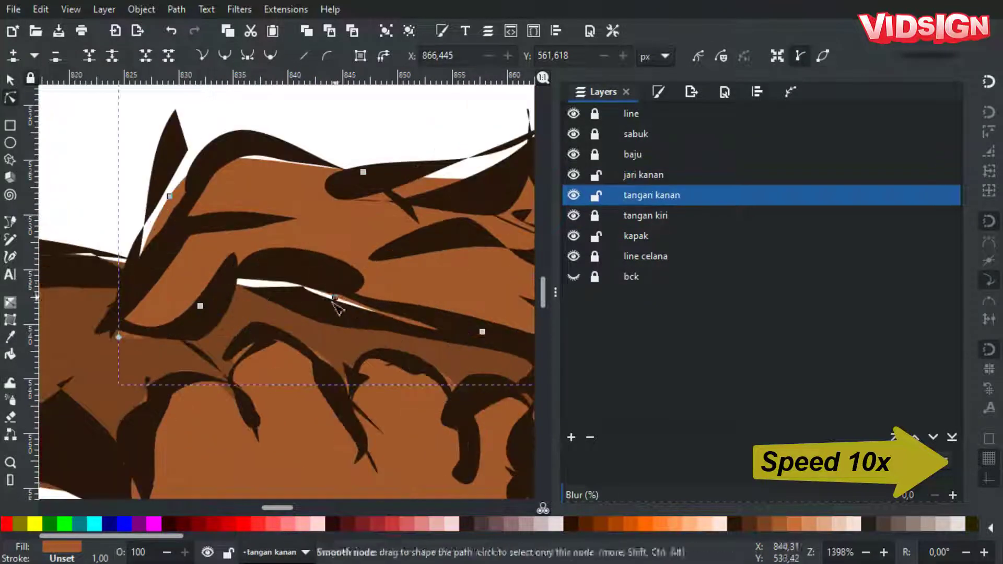
pyautogui.scroll(-4, 243, 163)
pyautogui.scroll(3, 258, 241)
pyautogui.click(257, 241)
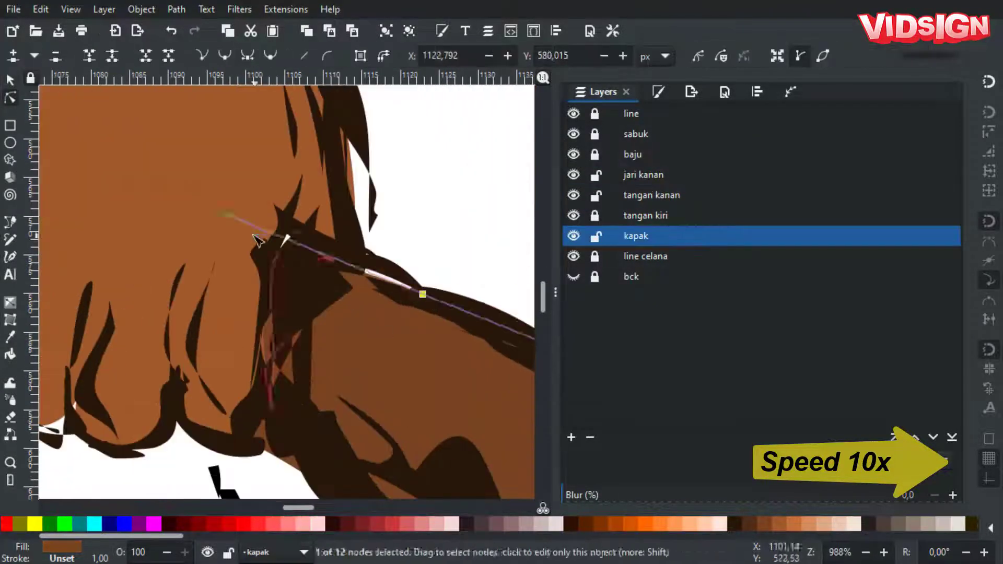
# - Return to selection and unlock the line layer
pyautogui.press('s')
pyautogui.scroll(-8, 334, 354)
pyautogui.scroll(1, 312, 297)
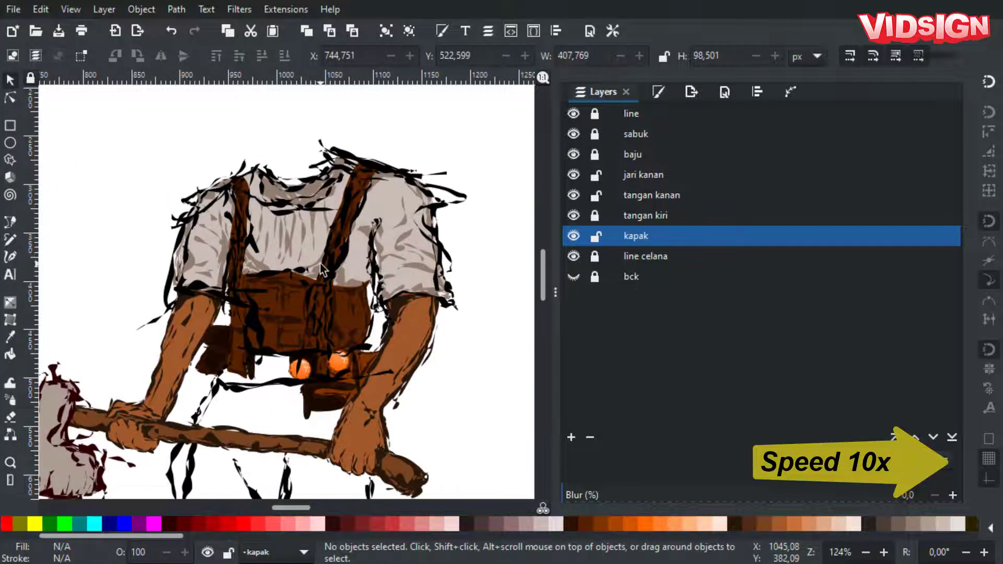
pyautogui.scroll(1, 397, 327)
pyautogui.click(596, 115)
pyautogui.press('c')
pyautogui.scroll(-2, 309, 287)
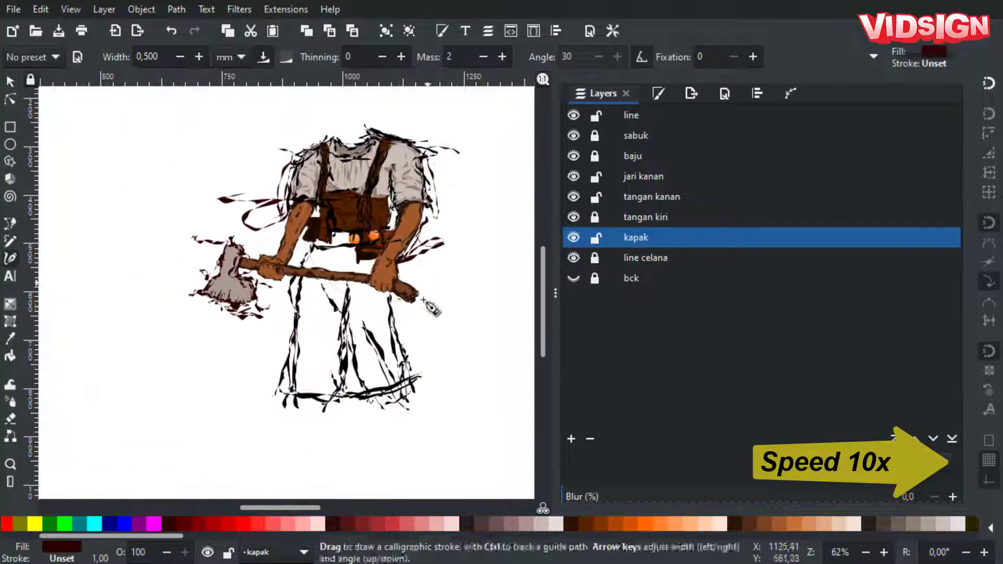
pyautogui.press('s')
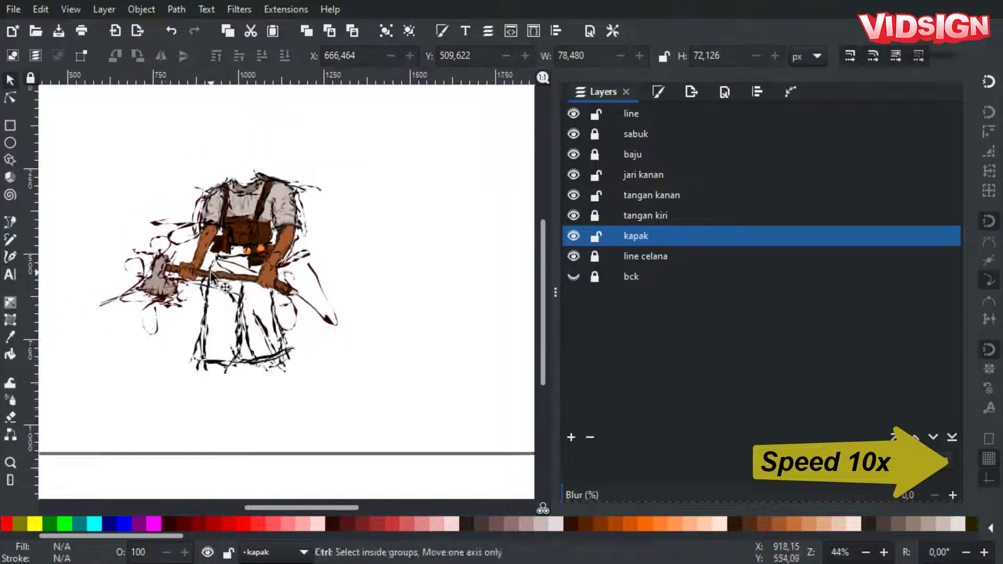
# - Save the drawing and show the reference background again
pyautogui.hotkey('ctrl', 's')
pyautogui.scroll(2, 262, 262)
pyautogui.scroll(5, 346, 247)
pyautogui.scroll(-4, 333, 278)
pyautogui.click(573, 276)
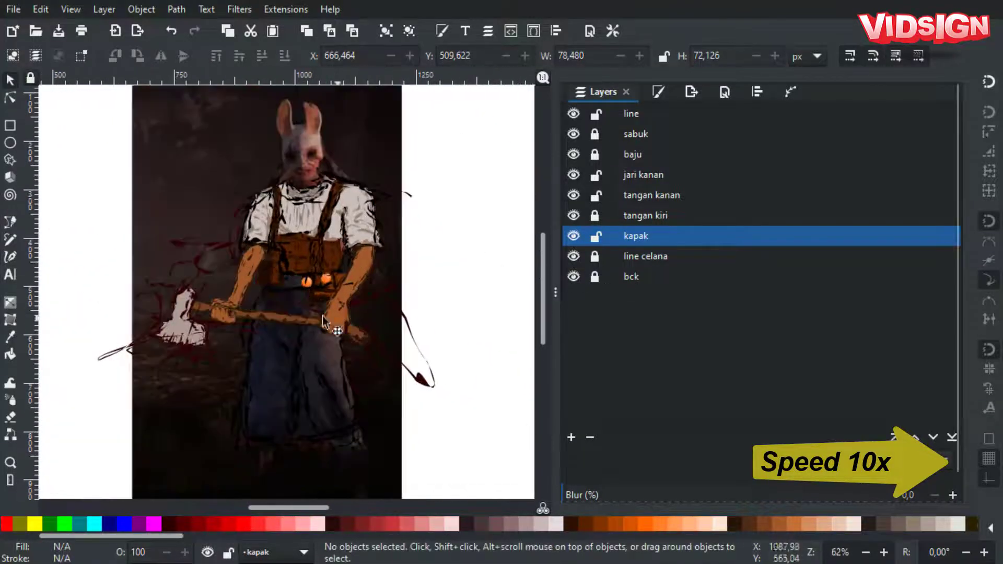
pyautogui.scroll(-5, 261, 262)
# - Add a new layer named 'celana'
pyautogui.press('p')
pyautogui.hotkey('ctrl', 'shift', 'n')
pyautogui.write('celana')
pyautogui.press('Return')
pyautogui.scroll(2, 239, 214)
pyautogui.hscroll(-2, 240, 215)
# - Draw the trousers freehand, fill them teal-blue, and lower the celana layer beneath the line art
pyautogui.moveTo(283, 160); pyautogui.dragTo(329, 450)
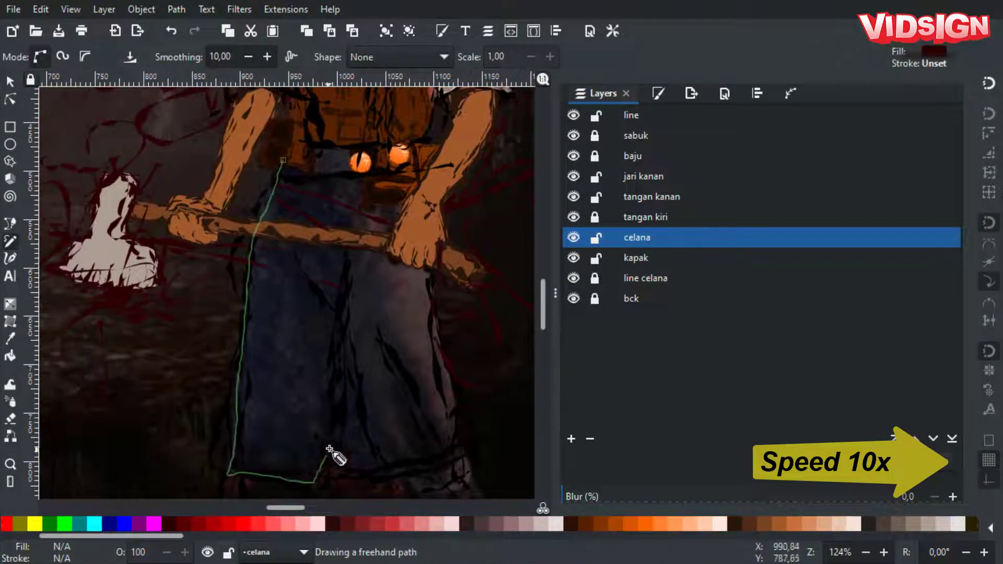
pyautogui.moveTo(403, 145); pyautogui.dragTo(285, 162)
pyautogui.scroll(-2, 314, 261)
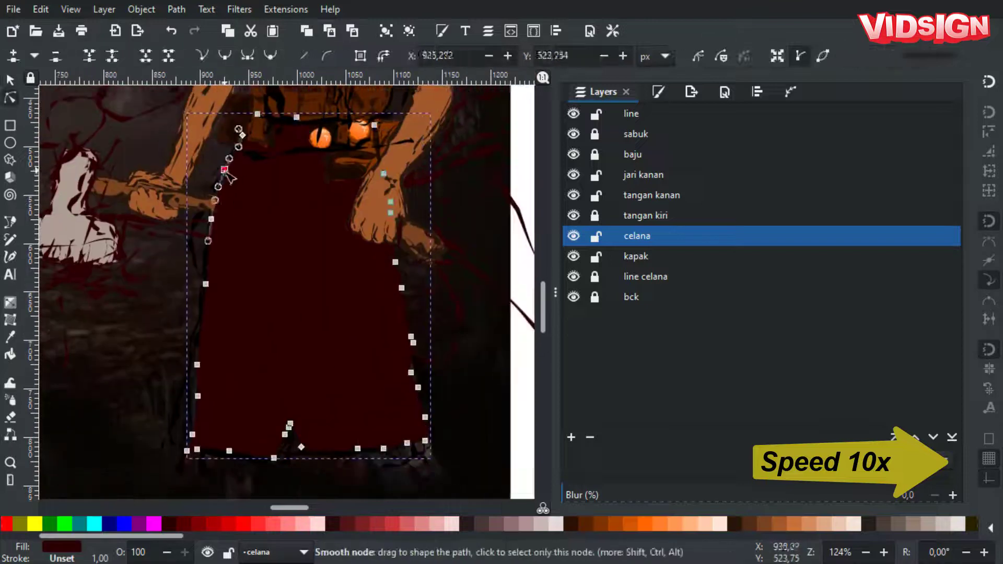
pyautogui.press('s')
pyautogui.click(933, 438)
pyautogui.click(933, 439)
pyautogui.hscroll(5, 471, 524)
pyautogui.hscroll(5, 470, 524)
pyautogui.click(549, 524)
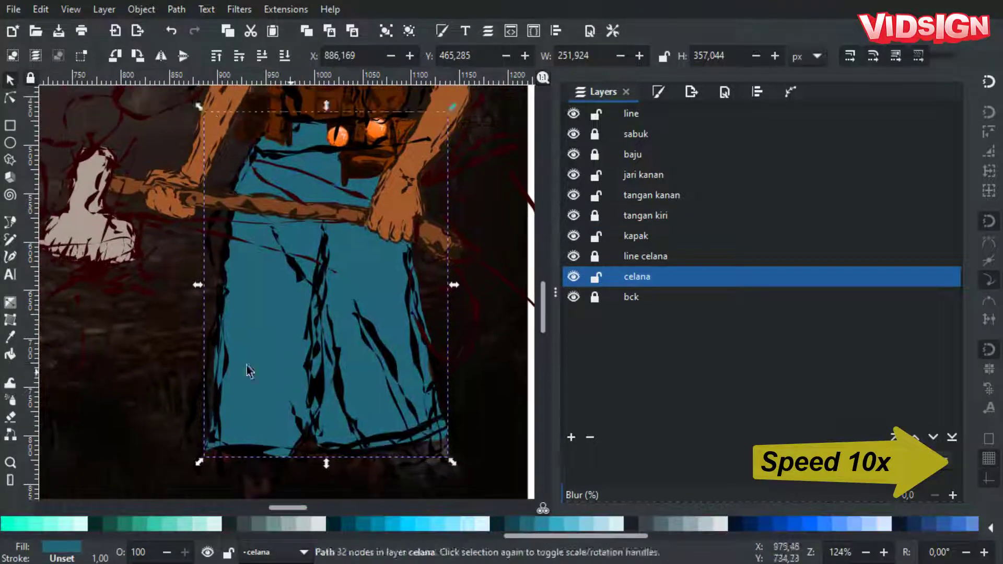
# - Shade the trousers with thin dark teal calligraphic strokes, plus a red stroke near the belt
pyautogui.press('c')
pyautogui.moveTo(293, 330)
pyautogui.mouseDown()
pyautogui.moveTo(241, 397)
pyautogui.moveTo(280, 448)
pyautogui.mouseUp()
pyautogui.click(180, 56)
pyautogui.click(180, 57)
pyautogui.click(180, 57)
pyautogui.click(179, 57)
pyautogui.moveTo(335, 251)
pyautogui.mouseDown()
pyautogui.moveTo(285, 426)
pyautogui.moveTo(298, 449)
pyautogui.mouseUp()
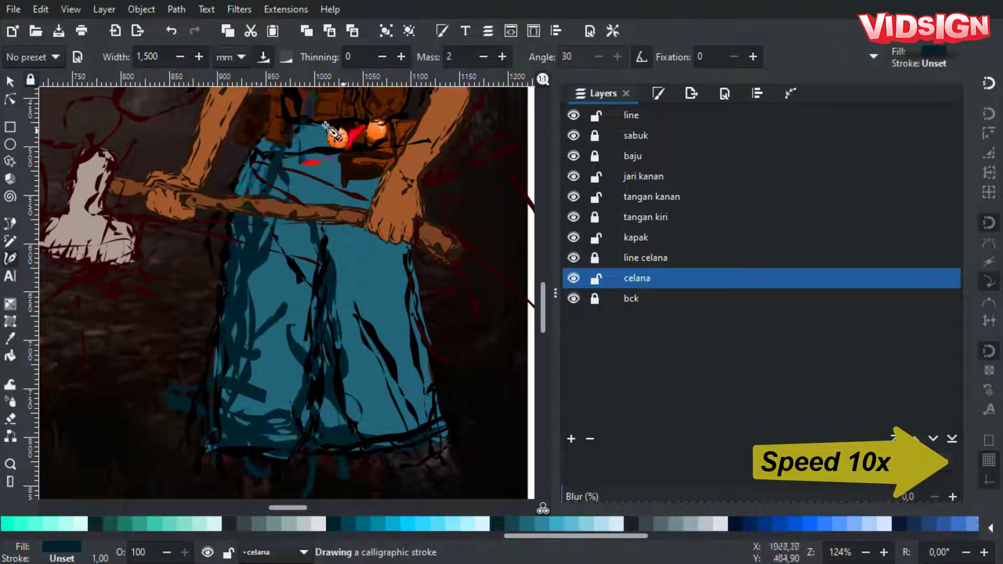
pyautogui.hscroll(2, 310, 334)
pyautogui.moveTo(303, 287); pyautogui.dragTo(314, 445)
pyautogui.moveTo(234, 286); pyautogui.dragTo(225, 304)
pyautogui.moveTo(286, 173); pyautogui.dragTo(295, 183)
# - Zoom out and add another dark teal shadow stroke to the trousers
pyautogui.press('-')
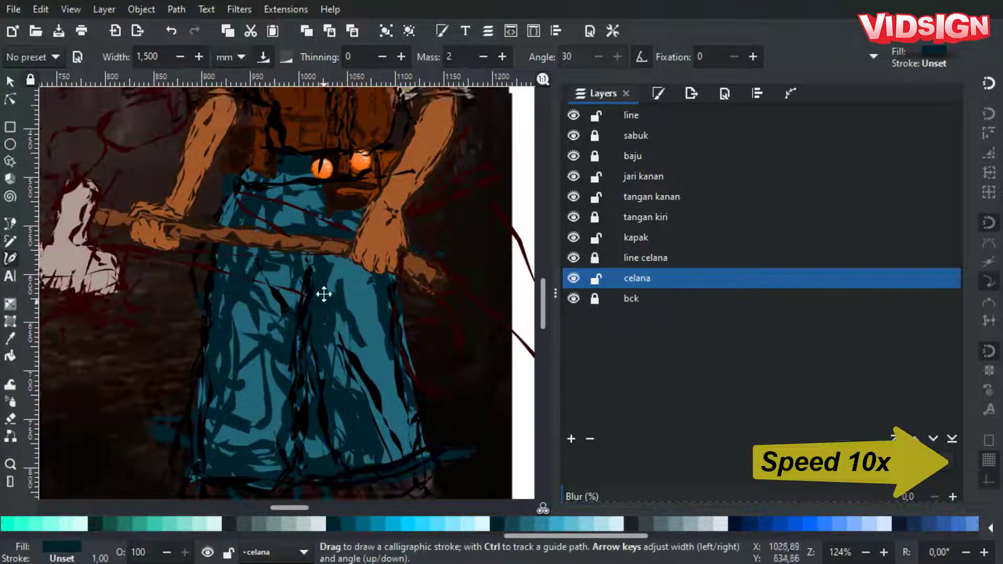
pyautogui.scroll(-3, 325, 291)
pyautogui.moveTo(209, 303); pyautogui.dragTo(190, 345)
pyautogui.scroll(3, 157, 266)
pyautogui.scroll(1, 157, 267)
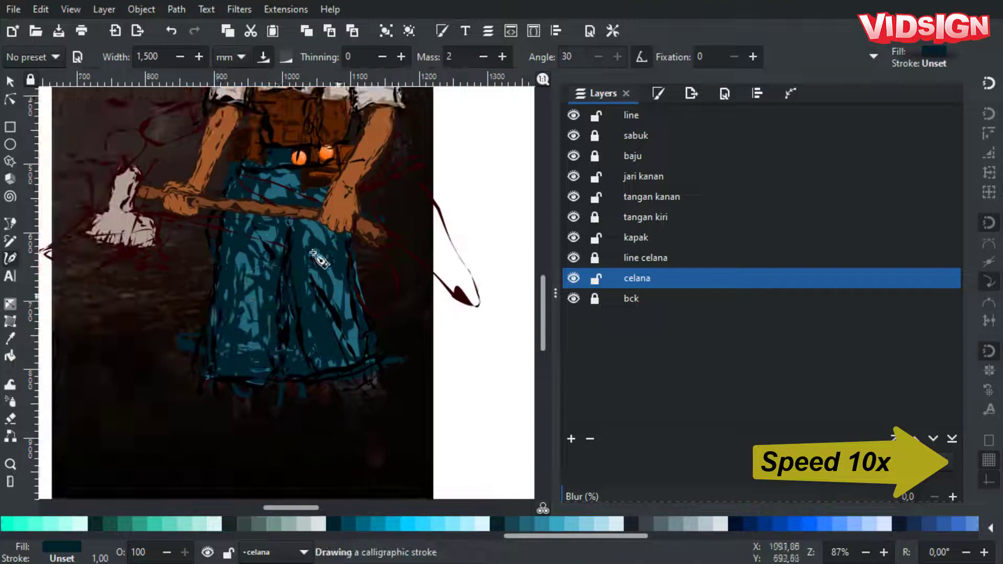
pyautogui.scroll(2, 292, 366)
# - Darken the trouser shadow colour in Fill and Stroke and bring back the Layers panel
pyautogui.hotkey('ctrl', 'shift', 'f')
pyautogui.scroll(3, 287, 287)
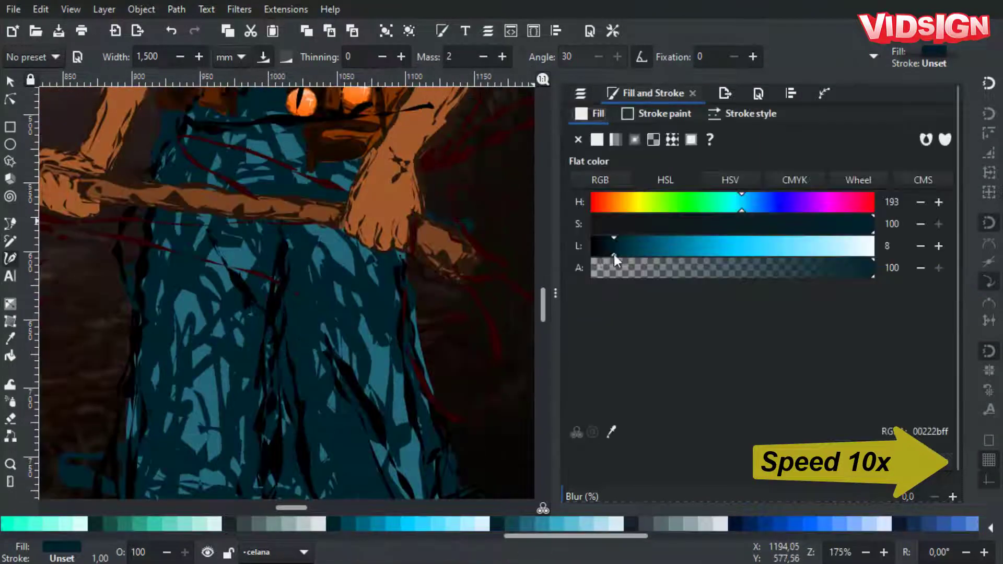
pyautogui.moveTo(313, 126); pyautogui.dragTo(355, 220)
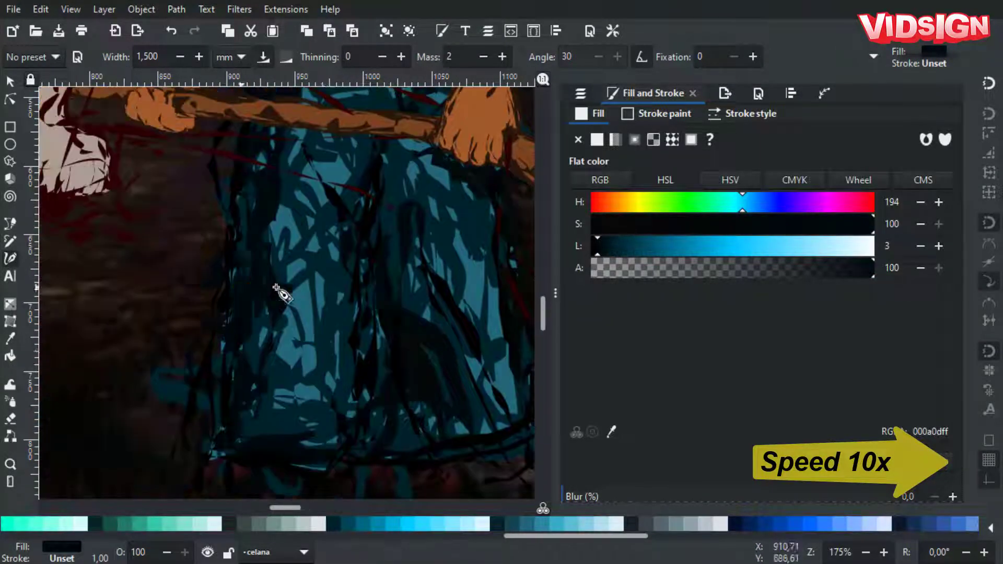
pyautogui.scroll(-3, 282, 287)
pyautogui.press('s')
pyautogui.hotkey('ctrl', 'shift', 'l')
pyautogui.scroll(5, 209, 261)
pyautogui.click(10, 257)
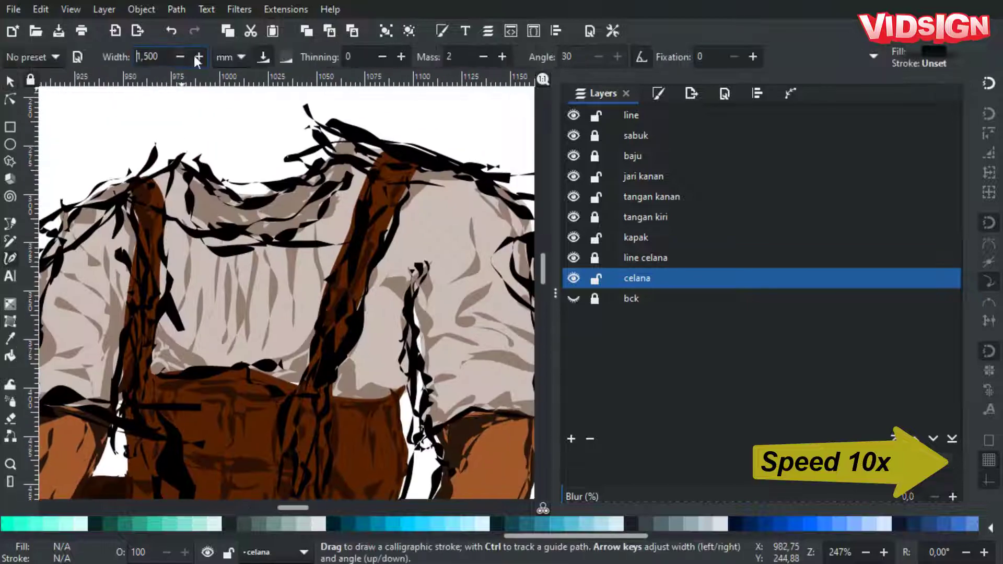
# - Select a shirt path on the baju layer and paint grey shading strokes across the shirt
pyautogui.click(632, 155)
pyautogui.moveTo(200, 288)
pyautogui.mouseDown()
pyautogui.moveTo(200, 253)
pyautogui.moveTo(204, 282)
pyautogui.mouseUp()
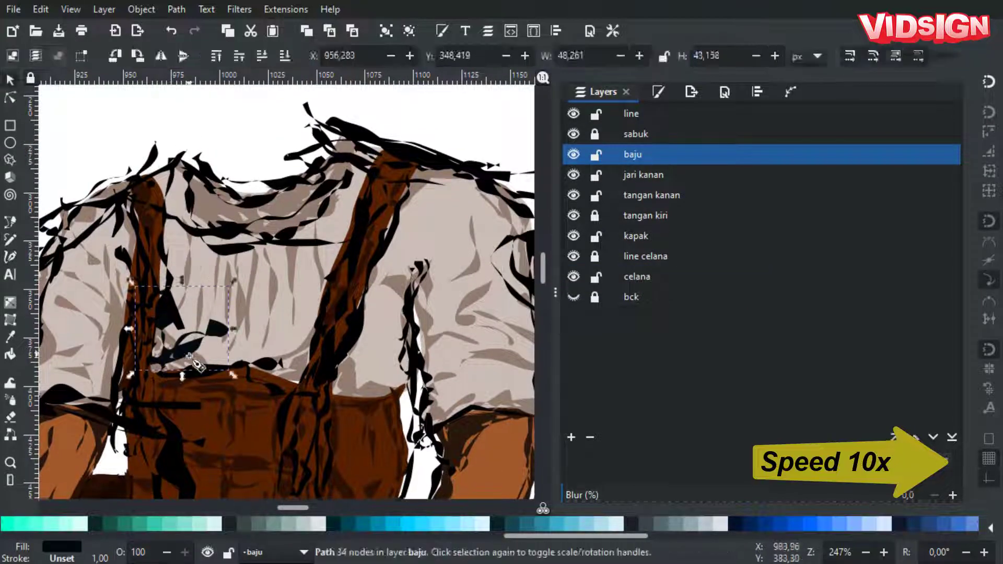
pyautogui.hscroll(3, 287, 288)
pyautogui.moveTo(355, 271); pyautogui.dragTo(379, 331)
pyautogui.hscroll(-3, 379, 330)
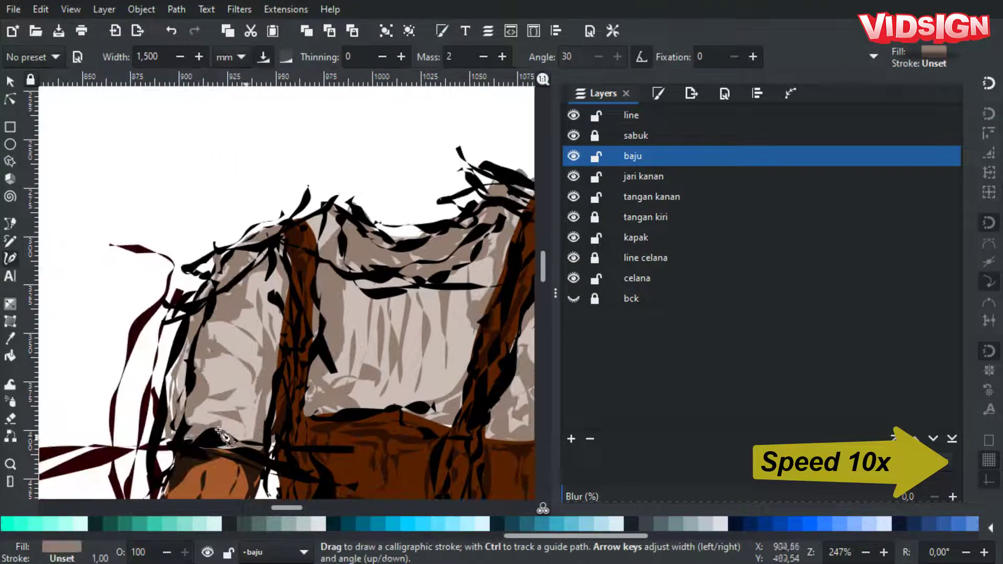
# - Add more #5d5047 greyish-brown shading on the shirt and sleeve, then save the drawing
pyautogui.hotkey('ctrl', 'shift', 'f')
pyautogui.moveTo(313, 339); pyautogui.dragTo(335, 373)
pyautogui.scroll(-1, 335, 373)
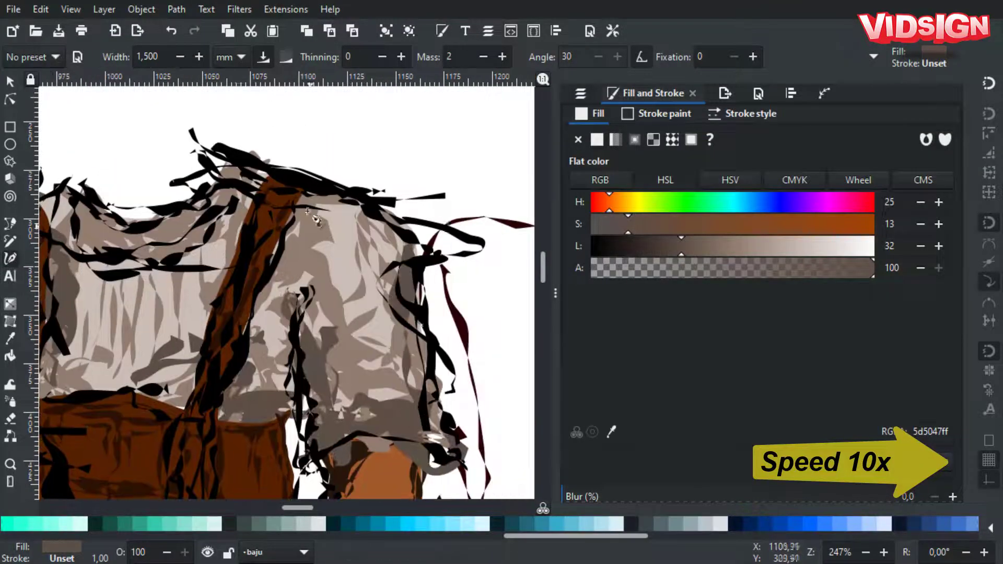
pyautogui.moveTo(398, 251); pyautogui.dragTo(424, 292)
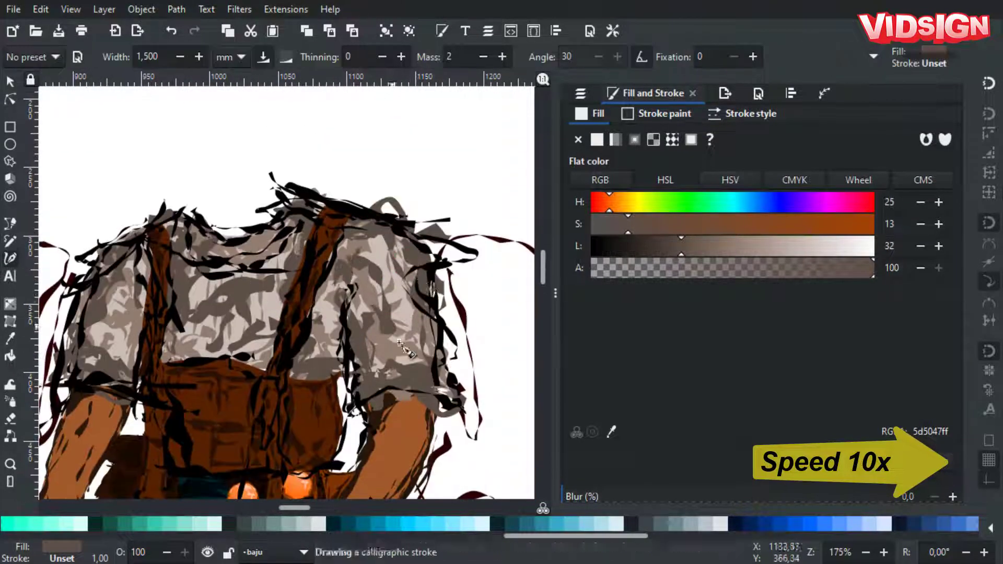
pyautogui.press('s')
pyautogui.scroll(-3, 407, 376)
pyautogui.hotkey('ctrl', 'shift', 'l')
pyautogui.hotkey('ctrl', 's')
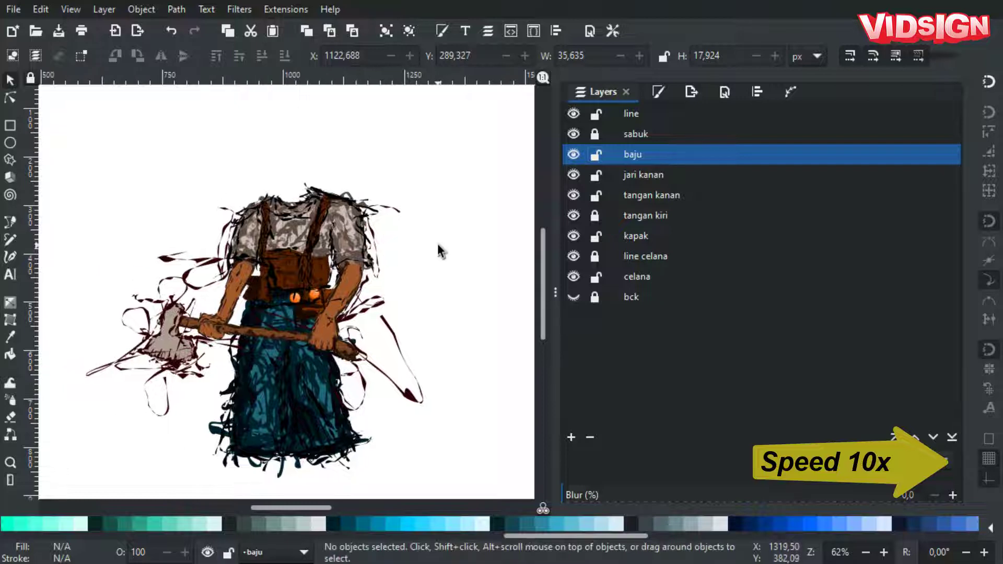
pyautogui.scroll(2, 243, 303)
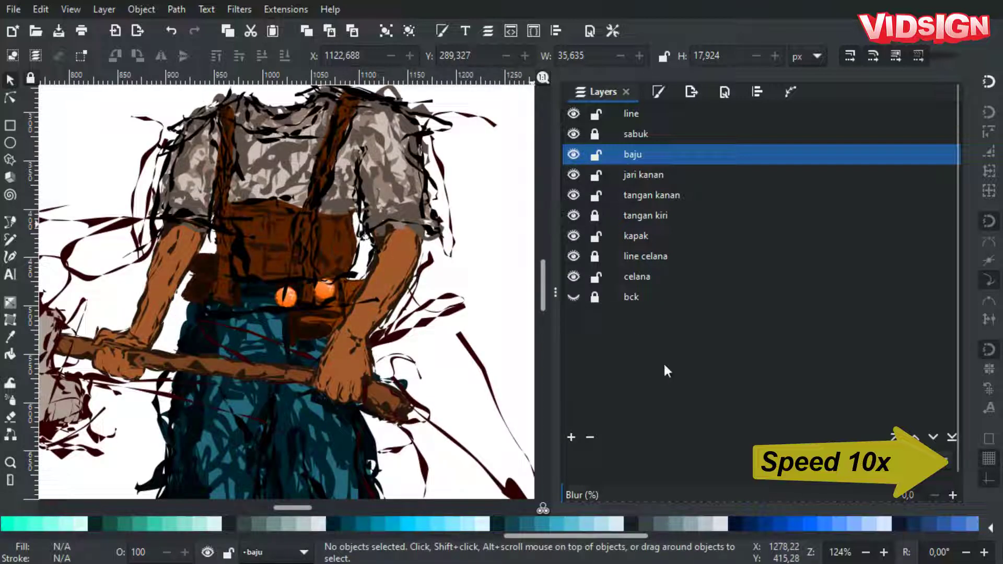
# - Add a new layer named 'splash blood'
pyautogui.click(572, 437)
pyautogui.write('splash blood')
pyautogui.press('Return')
pyautogui.press('c')
pyautogui.scroll(2, 372, 366)
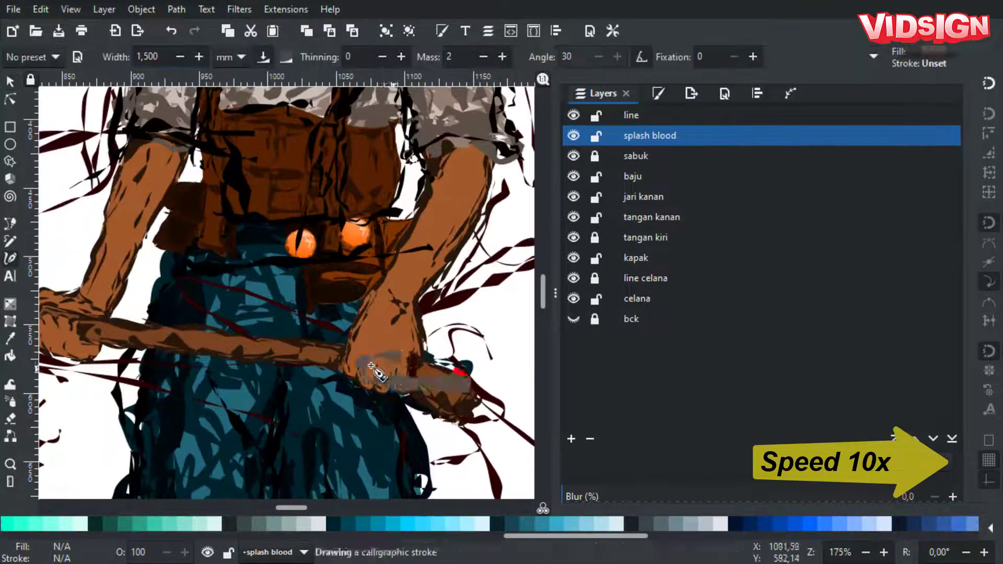
# - Paint red calligraphic blood strokes across the hands and the axe head
pyautogui.moveTo(372, 366)
pyautogui.mouseDown()
pyautogui.moveTo(313, 376)
pyautogui.moveTo(413, 340)
pyautogui.mouseUp()
pyautogui.hscroll(-5, 313, 314)
pyautogui.moveTo(173, 376); pyautogui.dragTo(224, 418)
pyautogui.scroll(-2, 261, 313)
pyautogui.moveTo(699, 504); pyautogui.dragTo(699, 481)
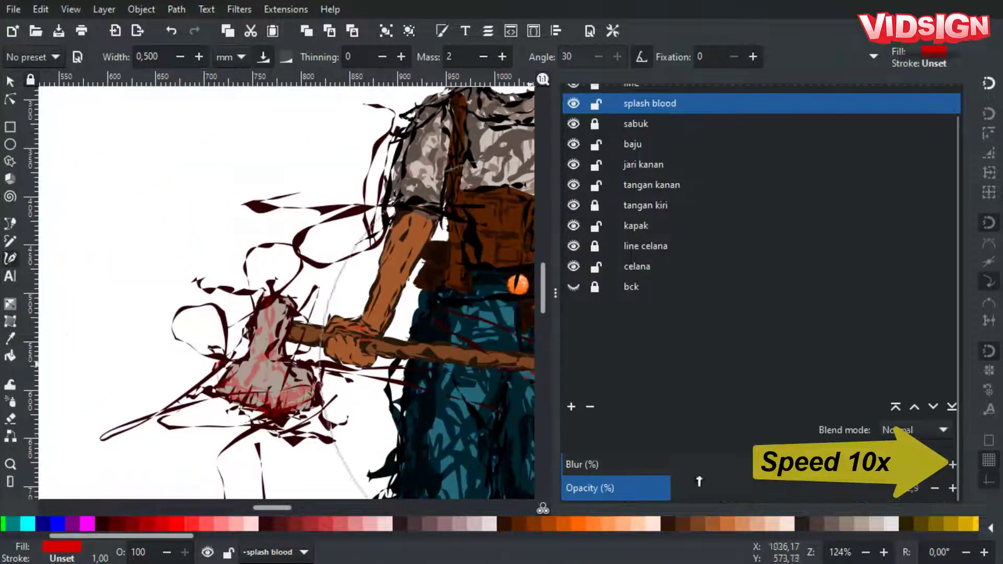
pyautogui.scroll(5, 470, 366)
pyautogui.moveTo(366, 340); pyautogui.dragTo(392, 358)
pyautogui.scroll(-5, 437, 358)
pyautogui.scroll(-2, 261, 314)
# - Lower the opacity of all the blood strokes to about 36
pyautogui.press('s')
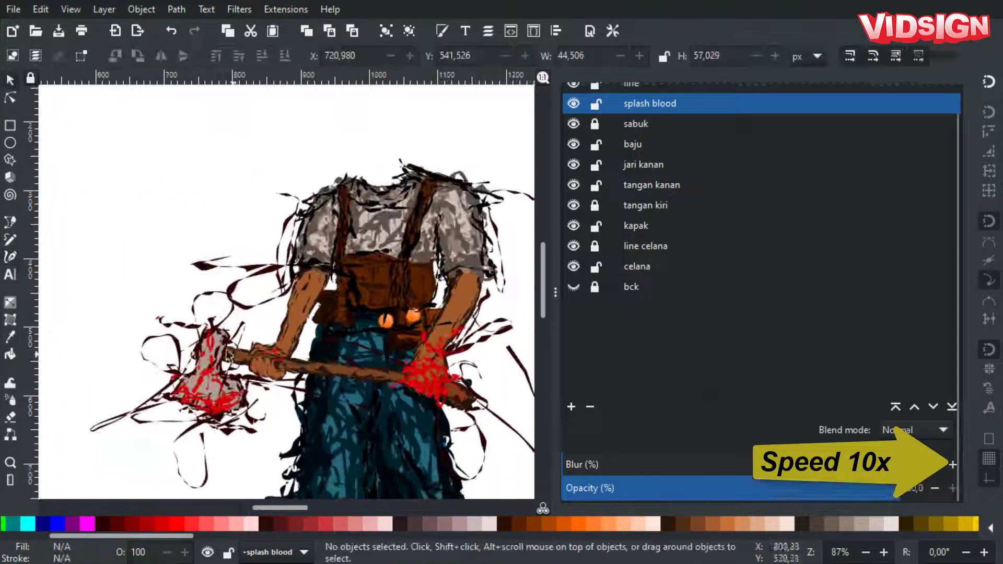
pyautogui.hotkey('ctrl', 'a')
pyautogui.hotkey('ctrl', 'shift', 'f')
pyautogui.moveTo(888, 489); pyautogui.dragTo(699, 488)
pyautogui.scroll(5, 246, 404)
pyautogui.press('Escape')
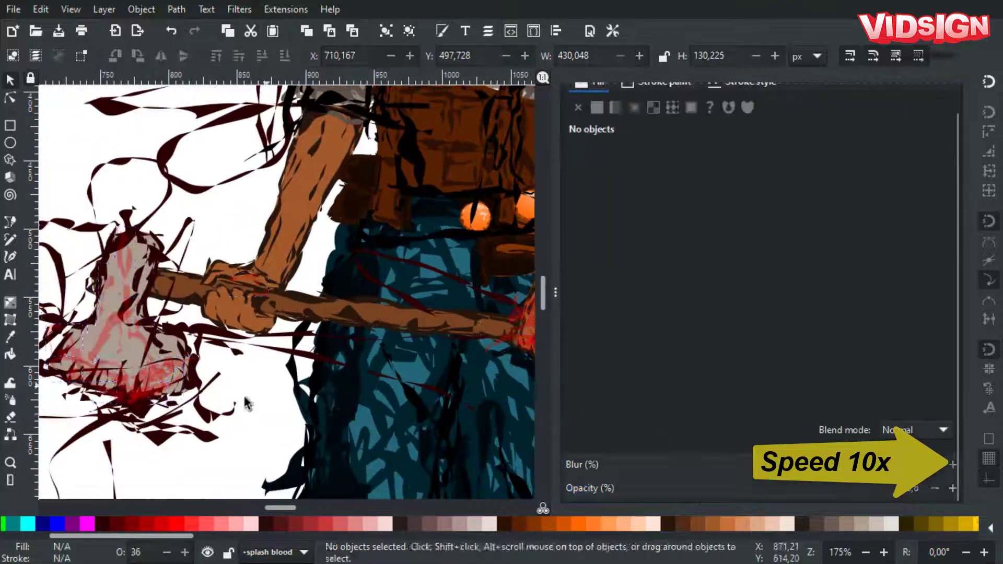
pyautogui.scroll(-5, 247, 404)
pyautogui.scroll(5, 272, 397)
# - Check one of the red blood paths, then save the drawing
pyautogui.click(288, 397)
pyautogui.scroll(-2, 296, 441)
pyautogui.press('Escape')
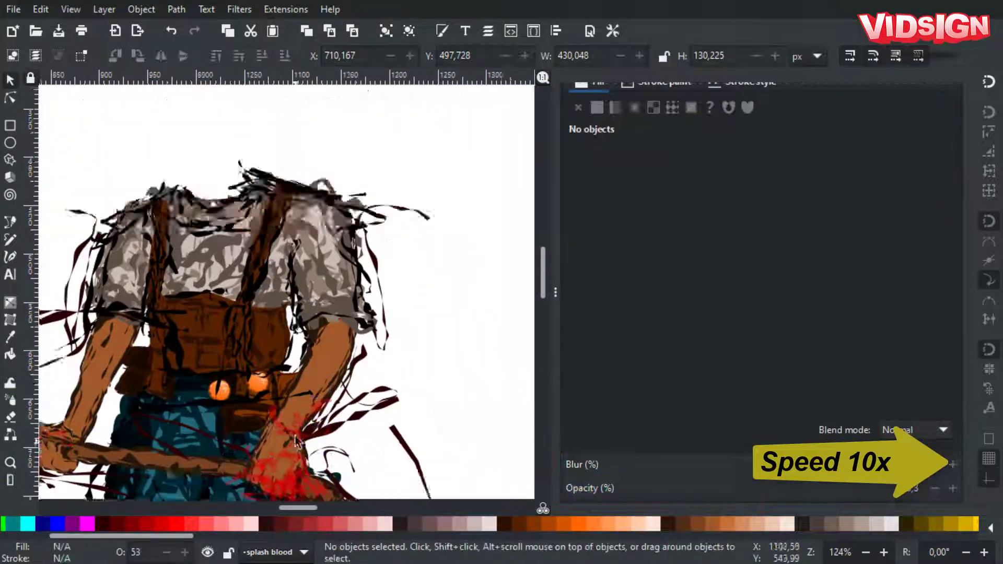
pyautogui.scroll(1, 296, 442)
pyautogui.hotkey('ctrl', 's')
# - Make tangan kiri the current layer and pick a dark brown at lightness 15
pyautogui.press('c')
pyautogui.hotkey('ctrl', 'shift', 'l')
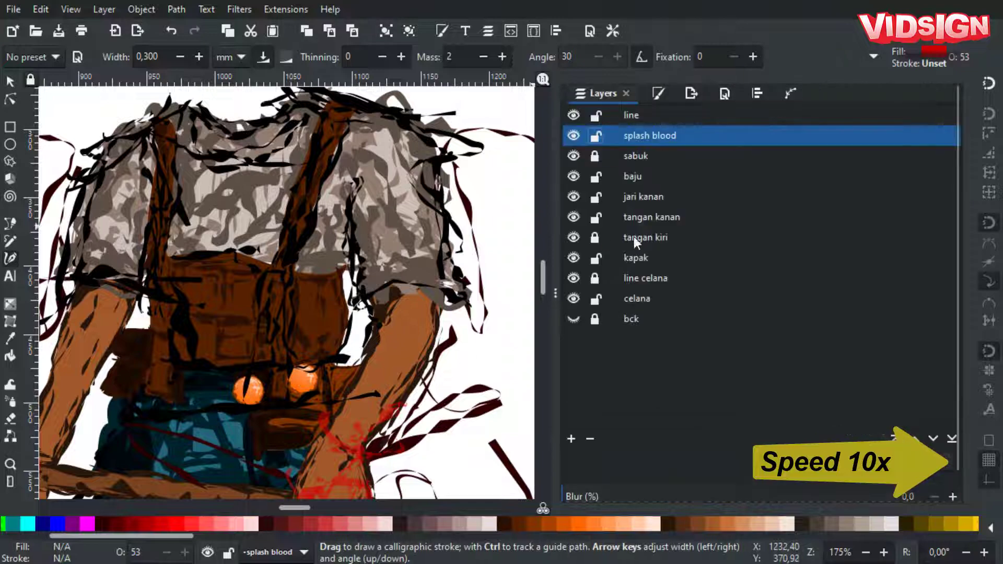
pyautogui.scroll(-3, 287, 287)
pyautogui.click(649, 230)
pyautogui.scroll(3, 288, 288)
pyautogui.hotkey('ctrl', 'shift', 'f')
pyautogui.click(620, 221)
pyautogui.moveTo(620, 222); pyautogui.dragTo(634, 222)
# - Paint brown calligraphic shading strokes over the arm and save the drawing
pyautogui.press('c')
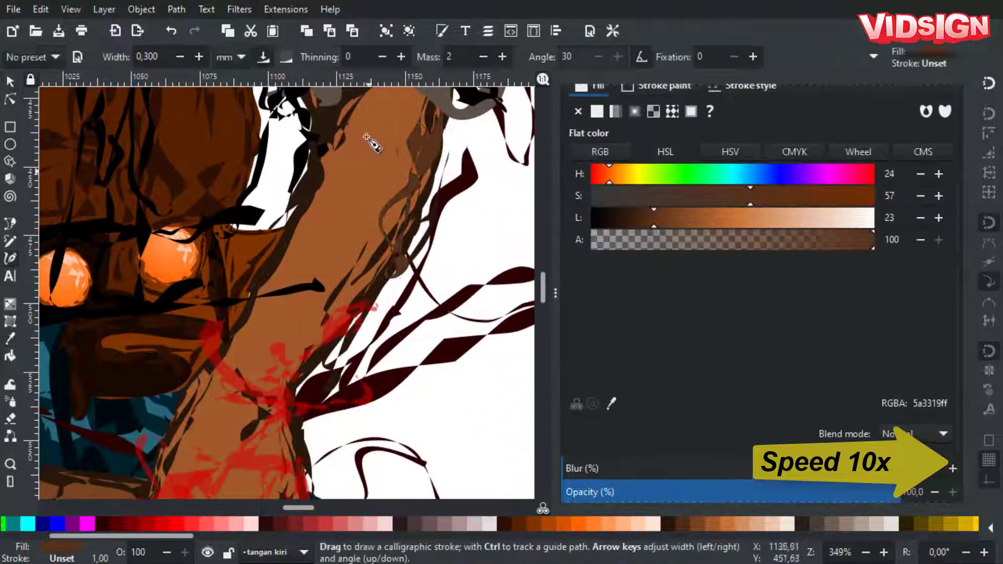
pyautogui.moveTo(372, 146); pyautogui.dragTo(314, 293)
pyautogui.scroll(-3, 242, 392)
pyautogui.scroll(3, 372, 174)
pyautogui.moveTo(372, 174); pyautogui.dragTo(385, 123)
pyautogui.scroll(-5, 381, 116)
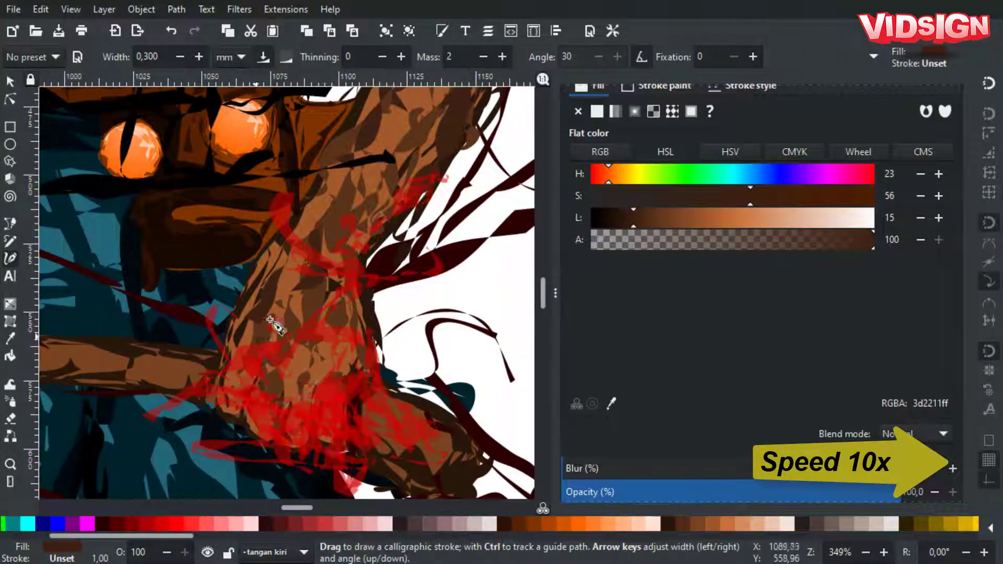
pyautogui.keyDown('ctrl'); pyautogui.scroll(-2, 287, 287); pyautogui.keyUp('ctrl')
pyautogui.keyDown('ctrl'); pyautogui.scroll(-2, 287, 288); pyautogui.keyUp('ctrl')
pyautogui.press('s')
pyautogui.press('Escape')
pyautogui.scroll(1, 469, 364)
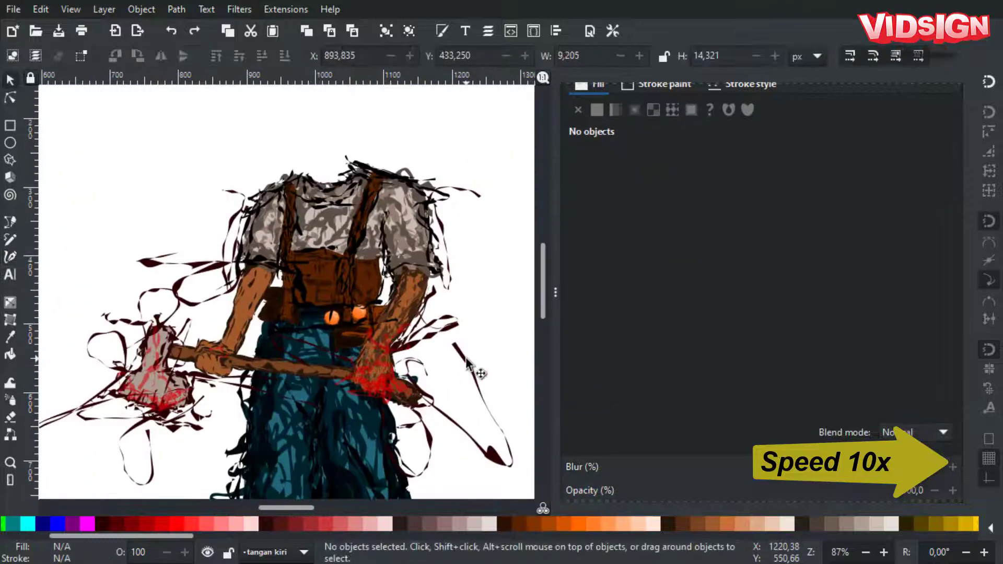
pyautogui.hotkey('ctrl', 's')
# - Lock all layers except splash blood and make splash blood the current layer
pyautogui.hotkey('ctrl', 'shift', 'l')
pyautogui.press('+')
pyautogui.press('+')
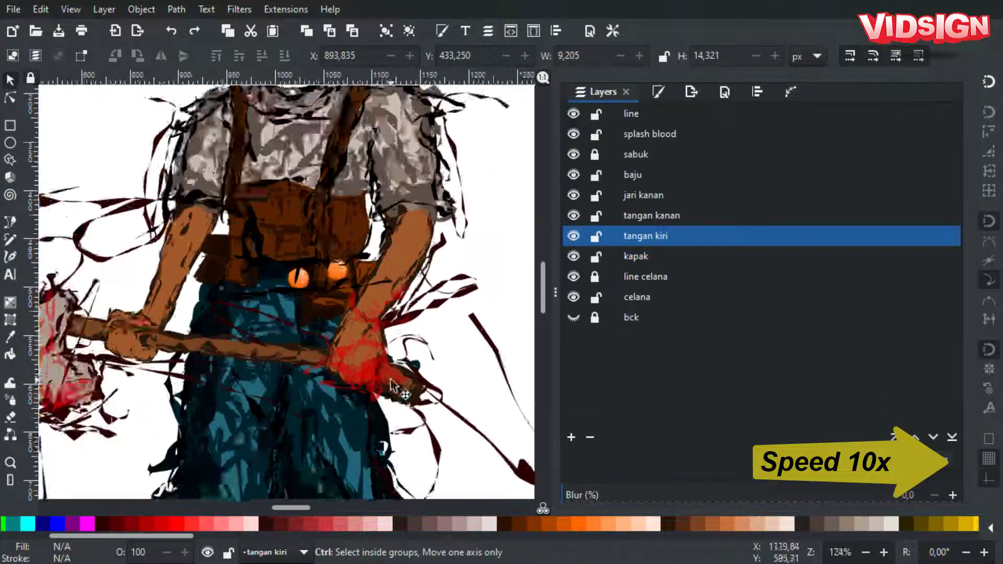
pyautogui.click(596, 238)
pyautogui.scroll(-2, 287, 287)
pyautogui.click(649, 133)
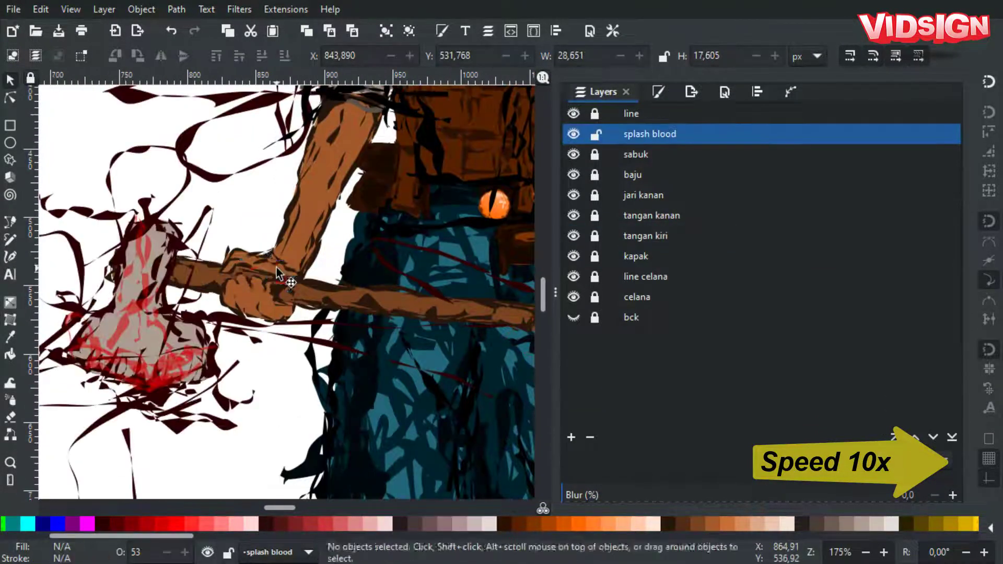
pyautogui.scroll(-1, 342, 393)
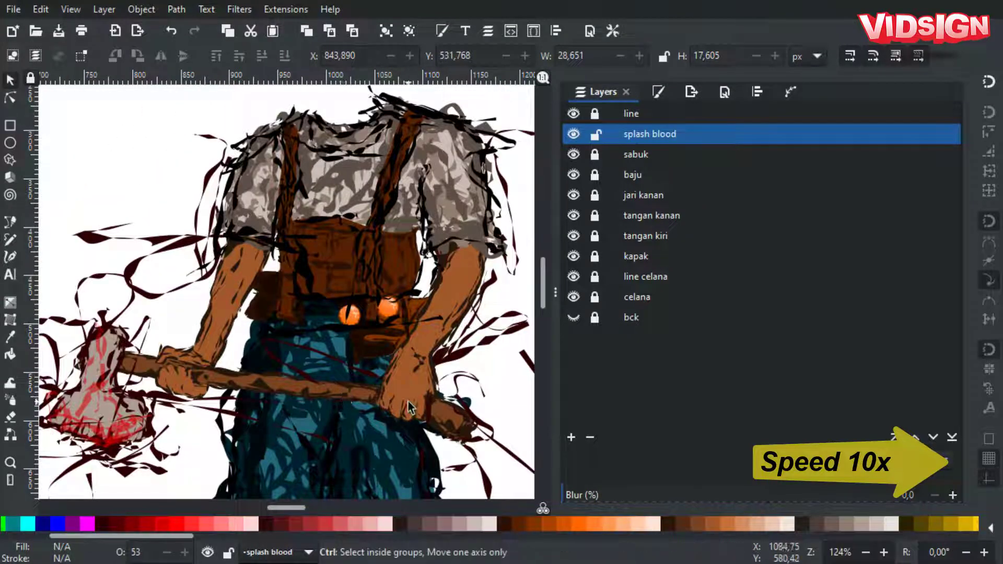
pyautogui.scroll(2, 408, 400)
pyautogui.scroll(-2, 366, 355)
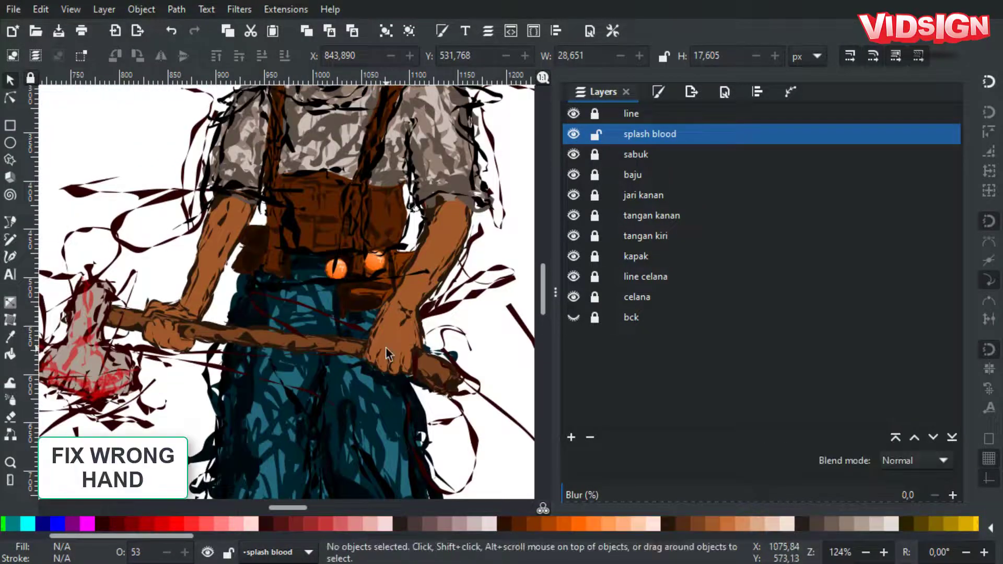
pyautogui.scroll(1, 388, 335)
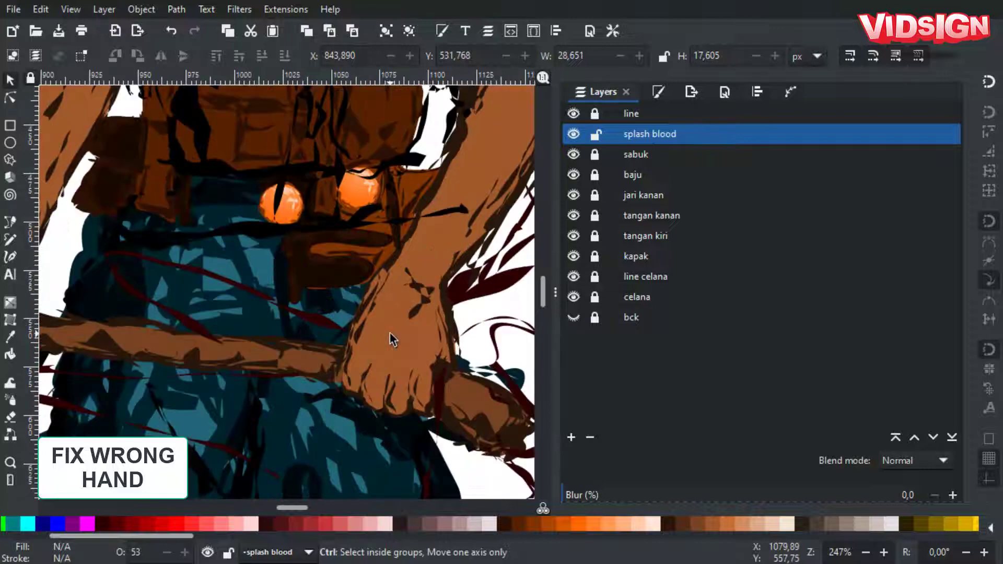
pyautogui.scroll(2, 389, 333)
pyautogui.scroll(-1, 389, 334)
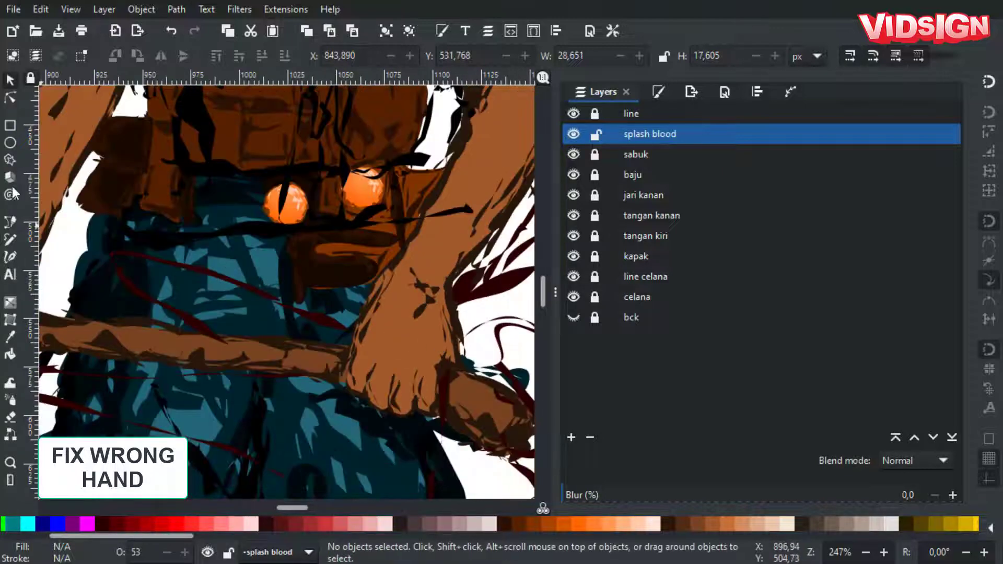
pyautogui.click(10, 239)
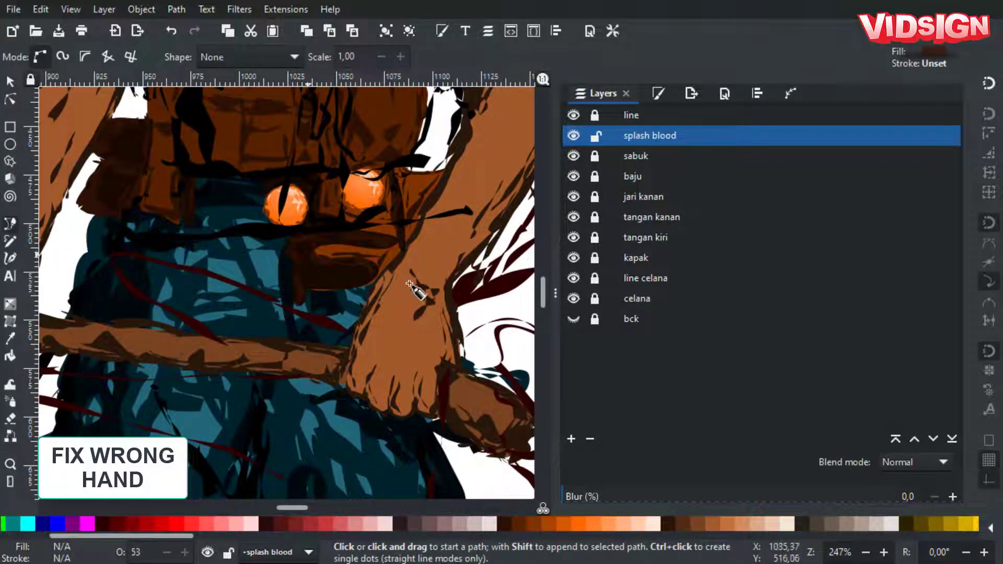
# - Draw a new closed fist outline over the left hand
pyautogui.click(369, 269)
pyautogui.moveTo(413, 445); pyautogui.dragTo(397, 445)
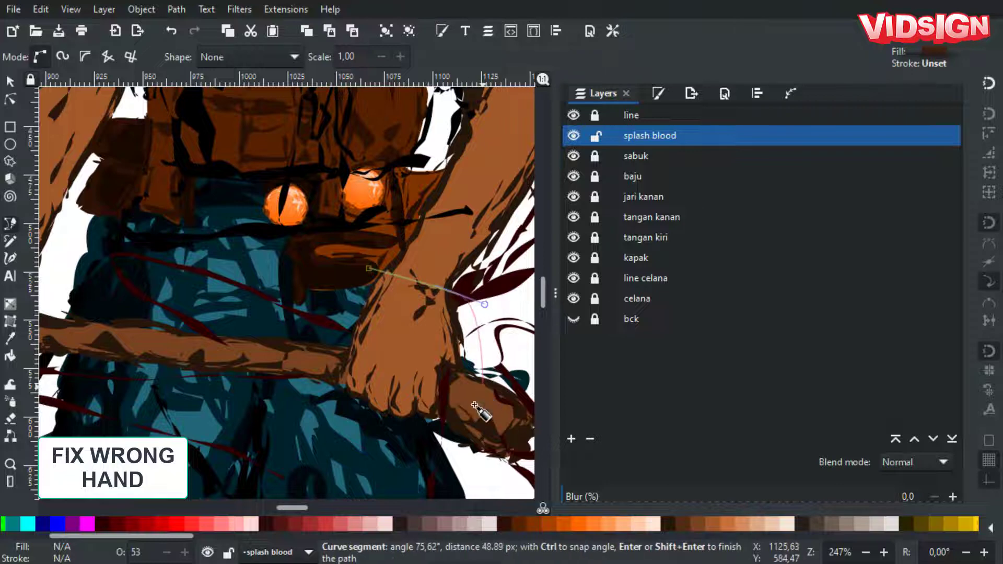
pyautogui.click(314, 387)
pyautogui.click(368, 268)
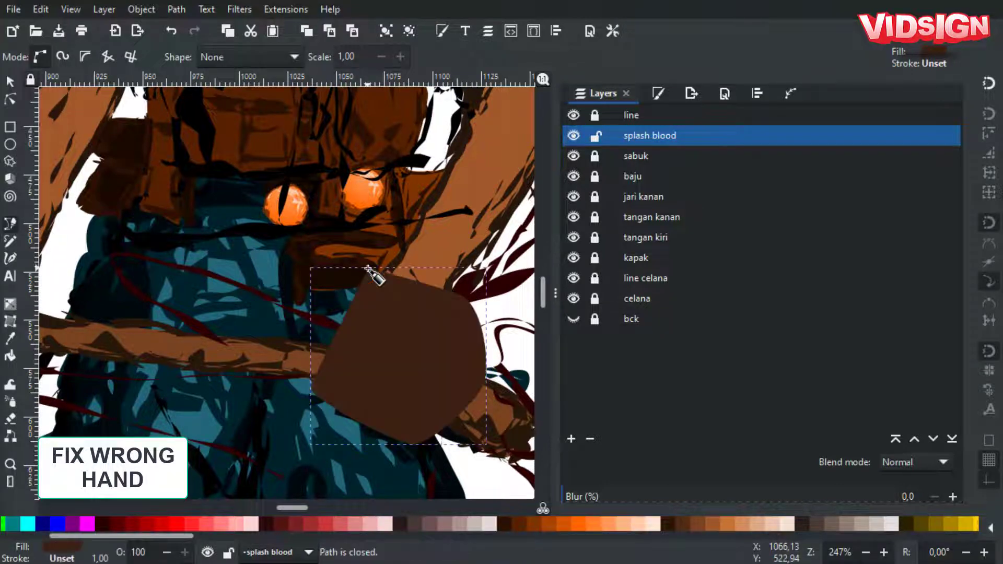
pyautogui.press('s')
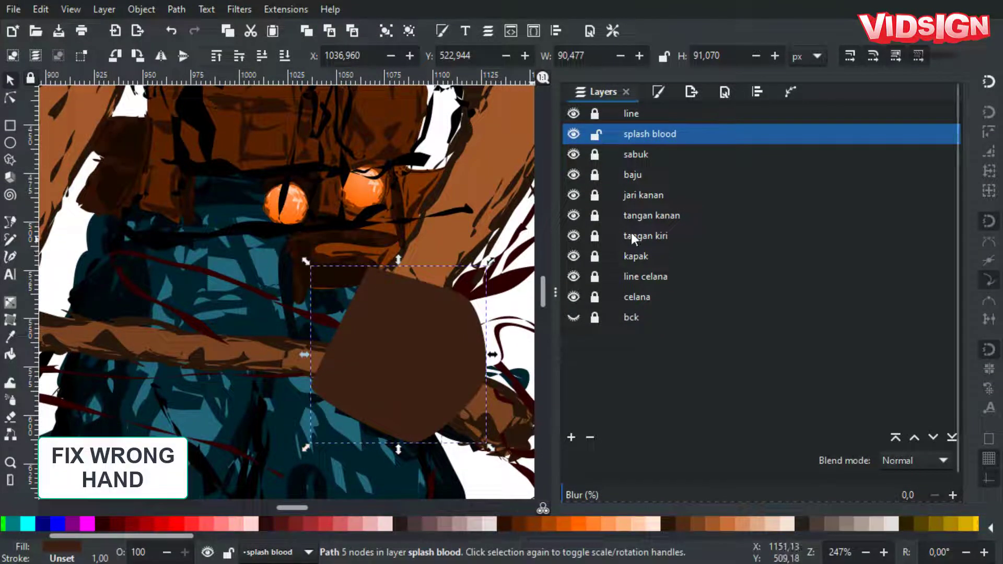
# - Unlock the 'tangan kiri' layer and intersect the new fist shape with the arm path
pyautogui.click(641, 237)
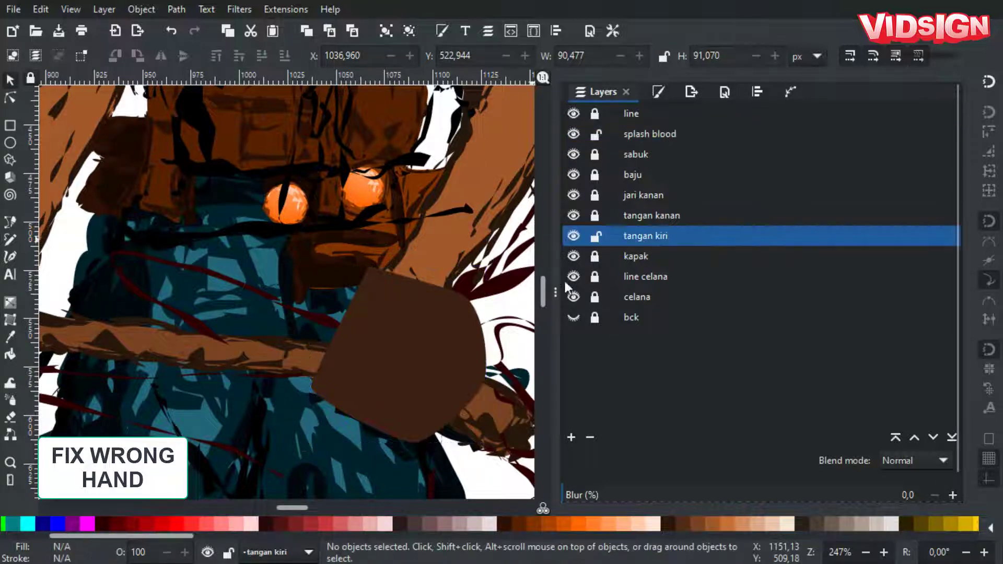
pyautogui.click(409, 336)
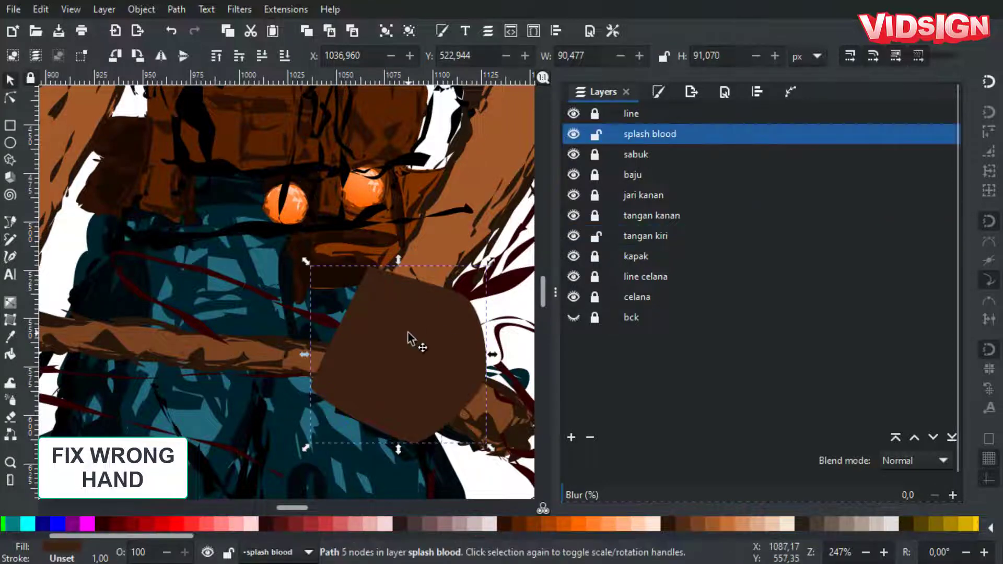
pyautogui.keyDown('shift'); pyautogui.click(442, 245); pyautogui.keyUp('shift')
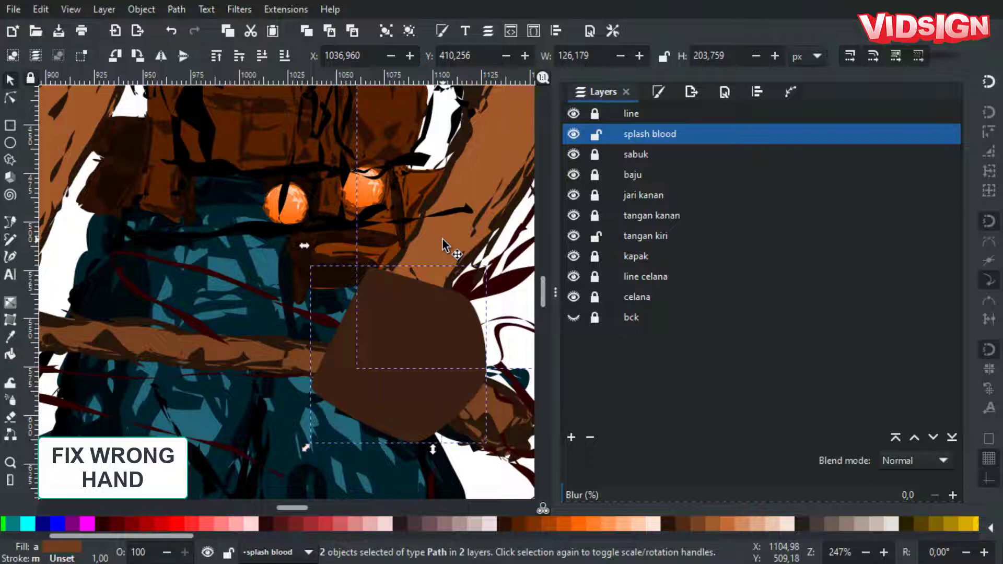
pyautogui.press('Escape')
pyautogui.click(442, 241)
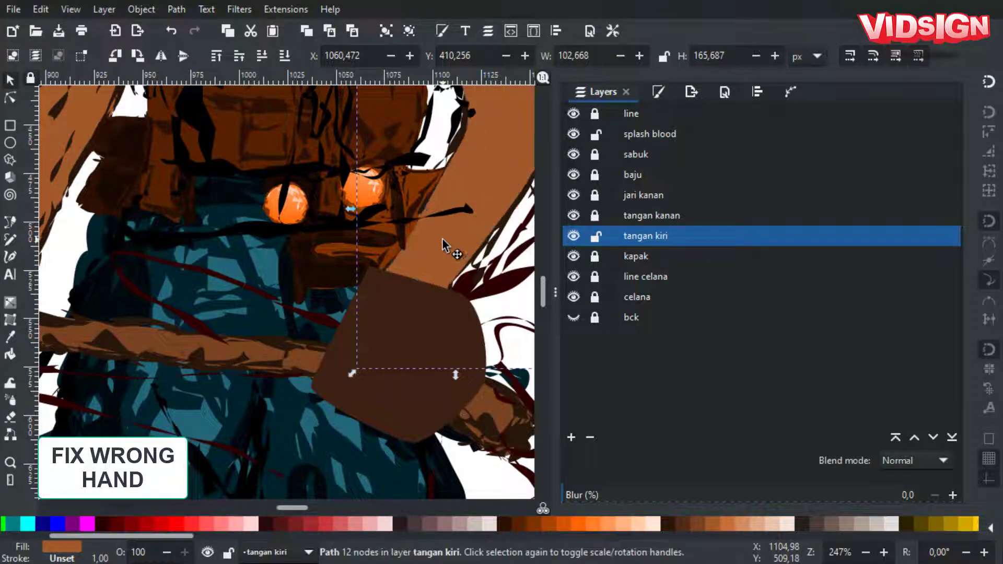
pyautogui.click(419, 313)
pyautogui.keyDown('shift'); pyautogui.click(442, 241); pyautogui.keyUp('shift')
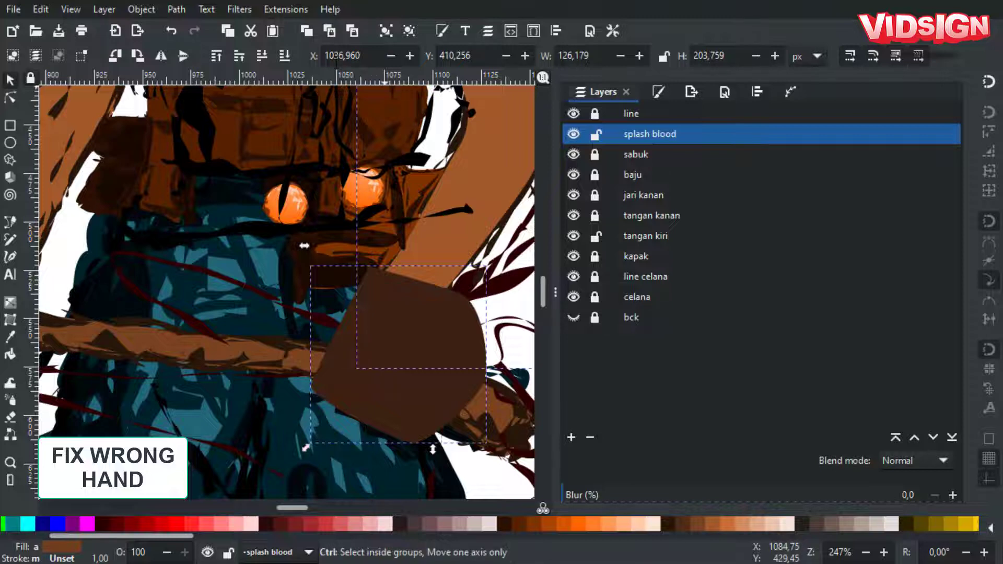
pyautogui.hotkey('ctrl', '*')
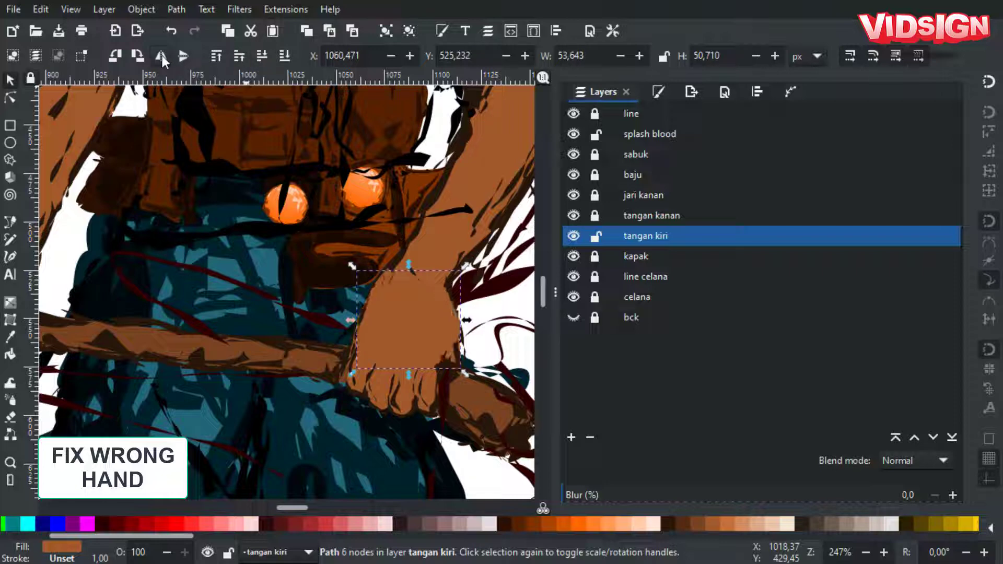
# - Trial-move and raise the fist and hand paths, revert the changes, and save
pyautogui.click(403, 411)
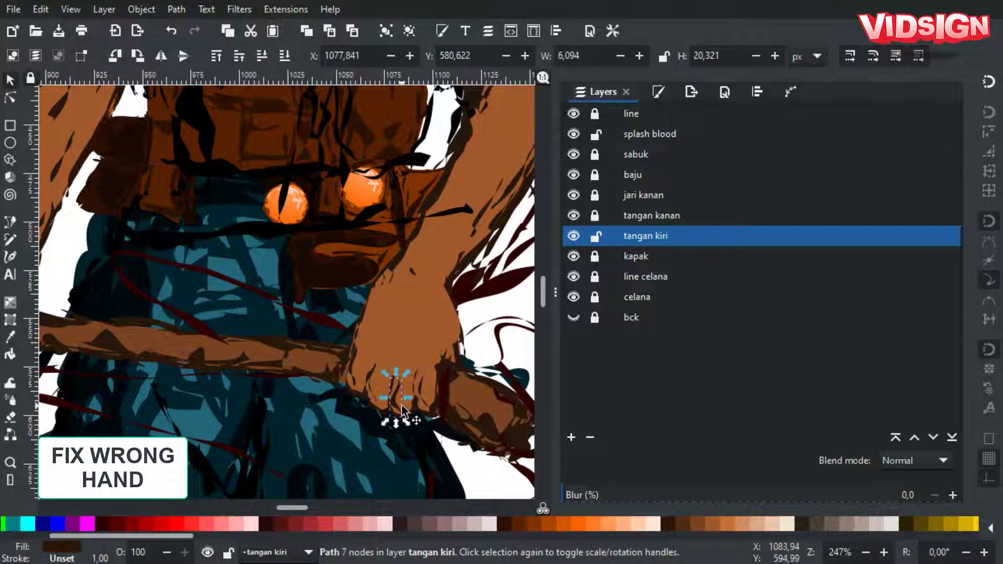
pyautogui.keyDown('ctrl'); pyautogui.scroll(2, 400, 402); pyautogui.keyUp('ctrl')
pyautogui.click(356, 375)
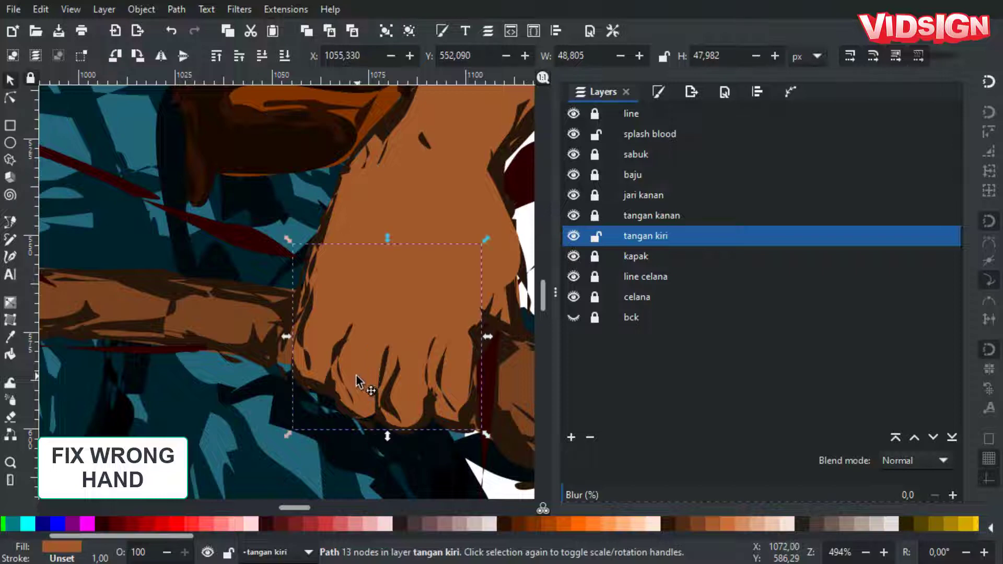
pyautogui.moveTo(356, 374); pyautogui.dragTo(277, 387)
pyautogui.hotkey('ctrl', 'z')
pyautogui.moveTo(385, 219); pyautogui.dragTo(336, 208)
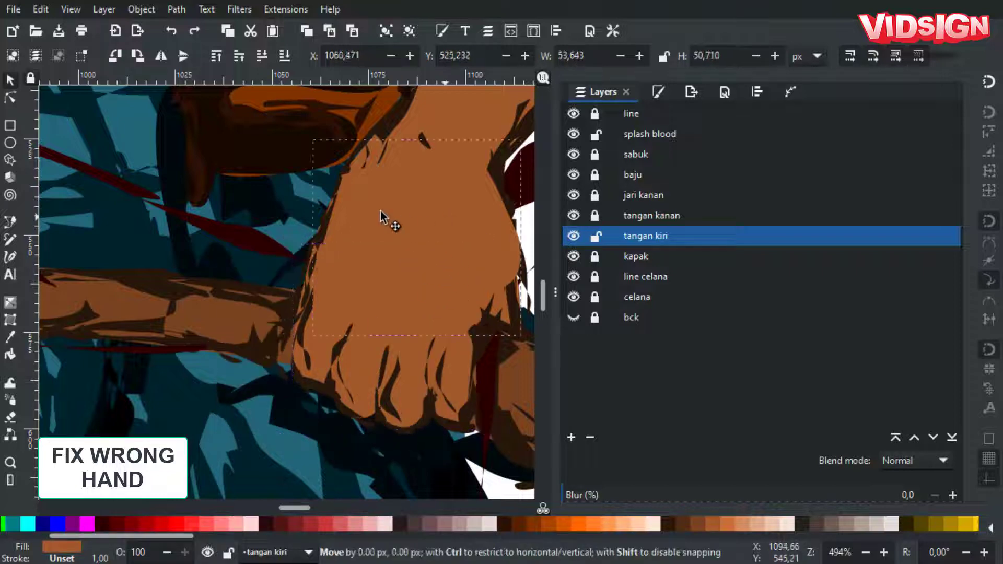
pyautogui.hotkey('ctrl', 'z')
pyautogui.press('pageup')
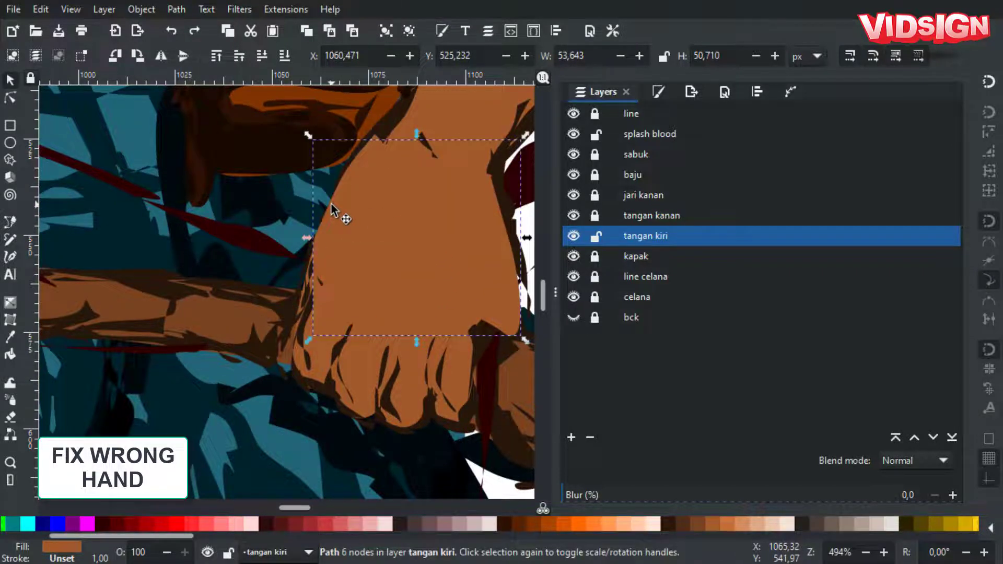
pyautogui.hotkey('ctrl', 'z')
pyautogui.click(373, 238)
pyautogui.keyDown('ctrl'); pyautogui.scroll(-1, 433, 302); pyautogui.keyUp('ctrl')
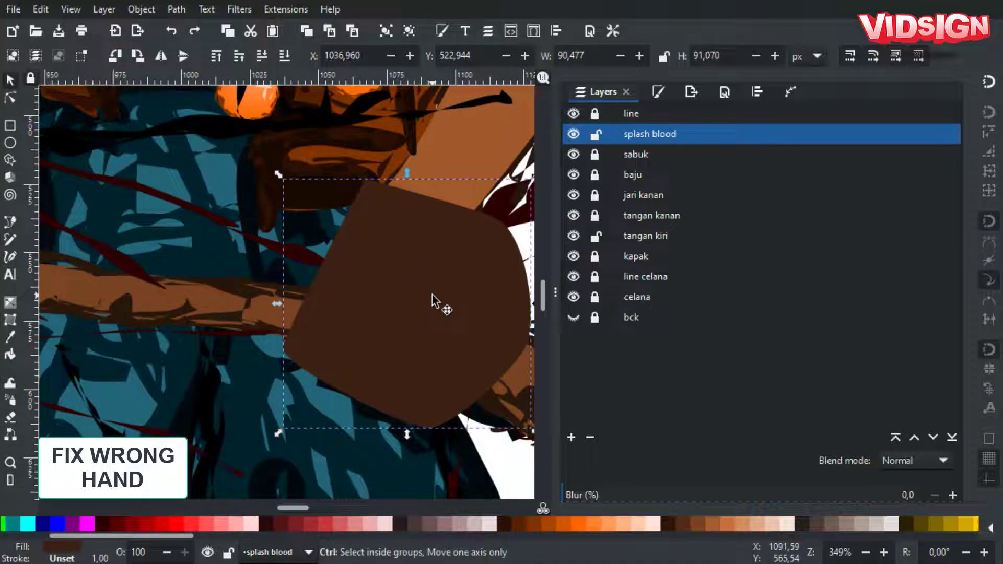
pyautogui.hotkey('ctrl', 's')
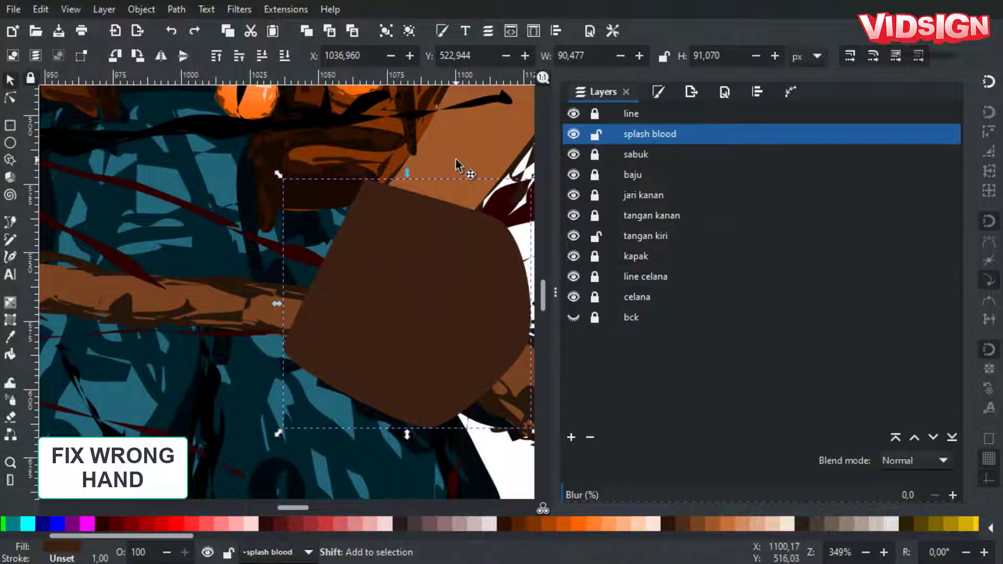
# - Try subtracting the dark brown shape from the left hand path, then undo it
pyautogui.keyDown('shift'); pyautogui.click(456, 166); pyautogui.keyUp('shift')
pyautogui.click(456, 166)
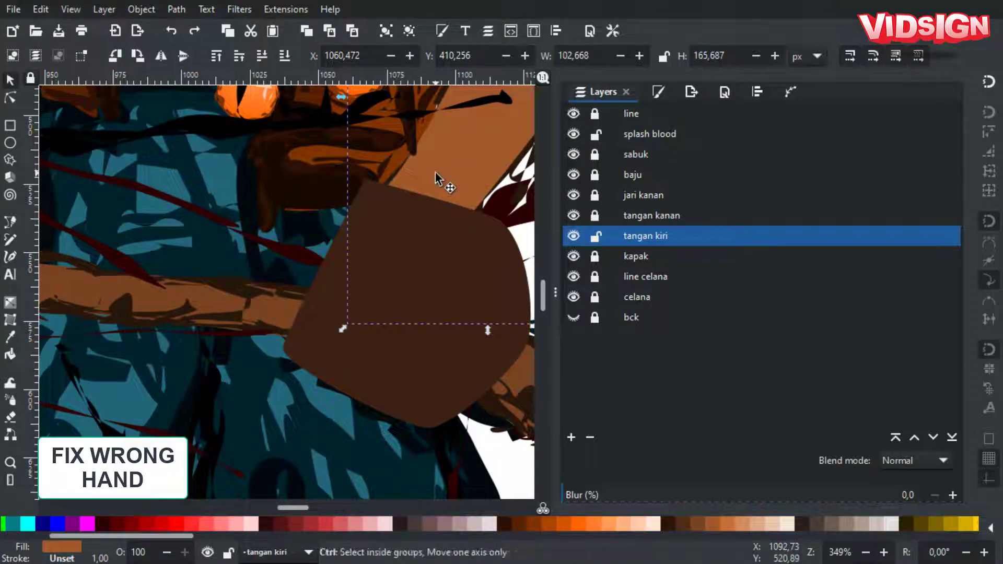
pyautogui.hotkey('ctrl', '-')
pyautogui.click(434, 291)
pyautogui.keyDown('shift'); pyautogui.click(460, 179); pyautogui.keyUp('shift')
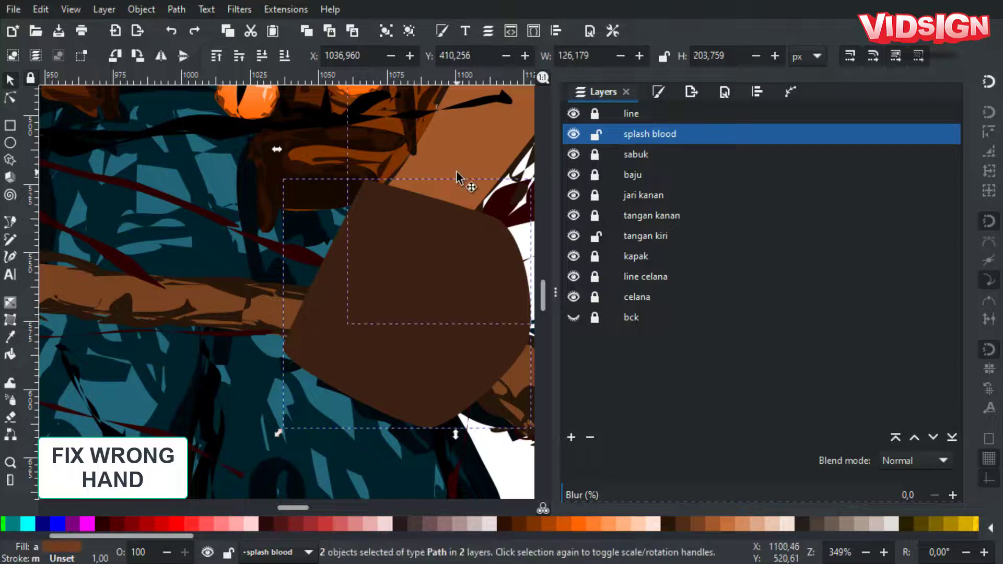
pyautogui.hotkey('ctrl', '-')
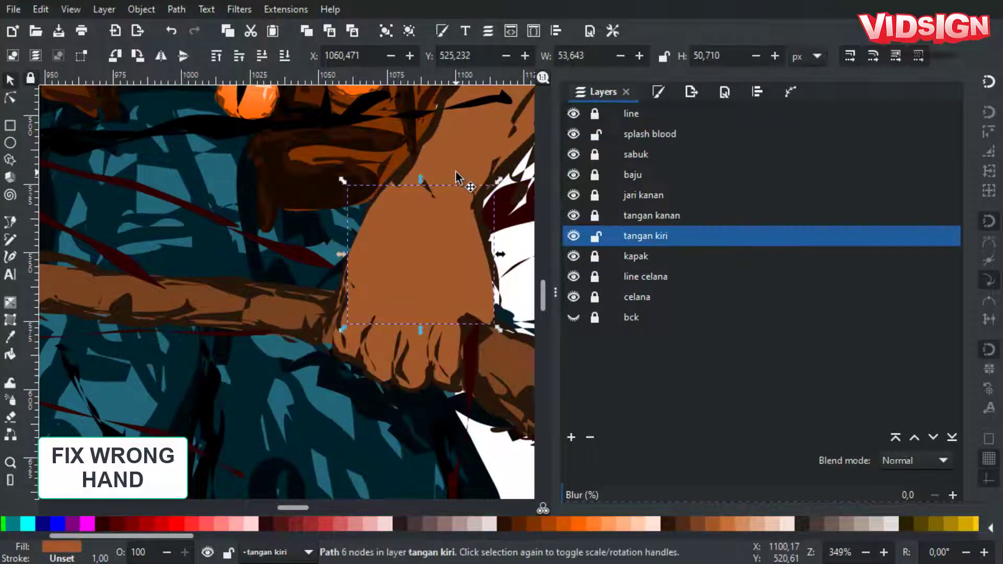
pyautogui.hotkey('ctrl', 'z')
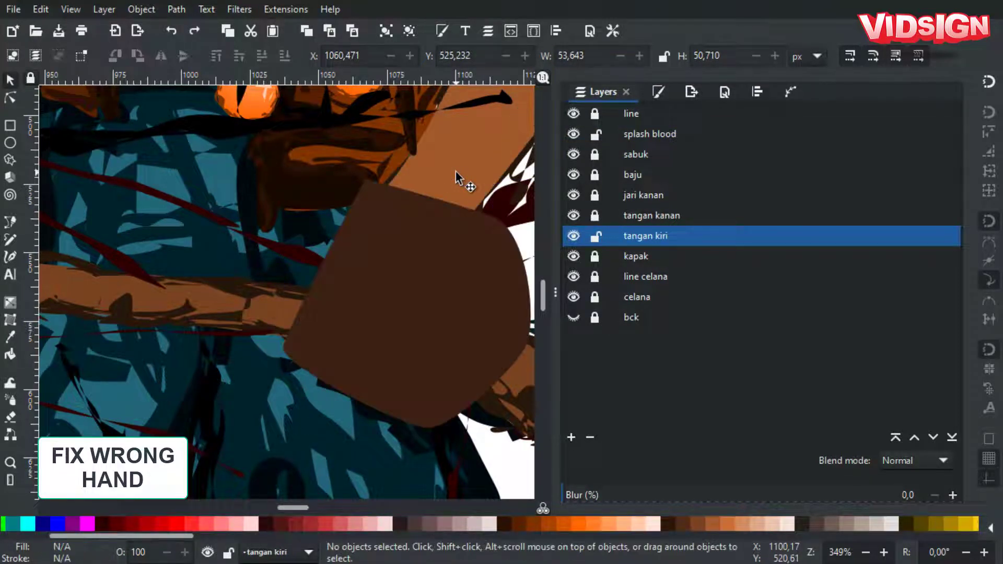
# - Try shifting the dark brown shape beside the hand and blood splash, then undo
pyautogui.click(440, 264)
pyautogui.click(417, 153)
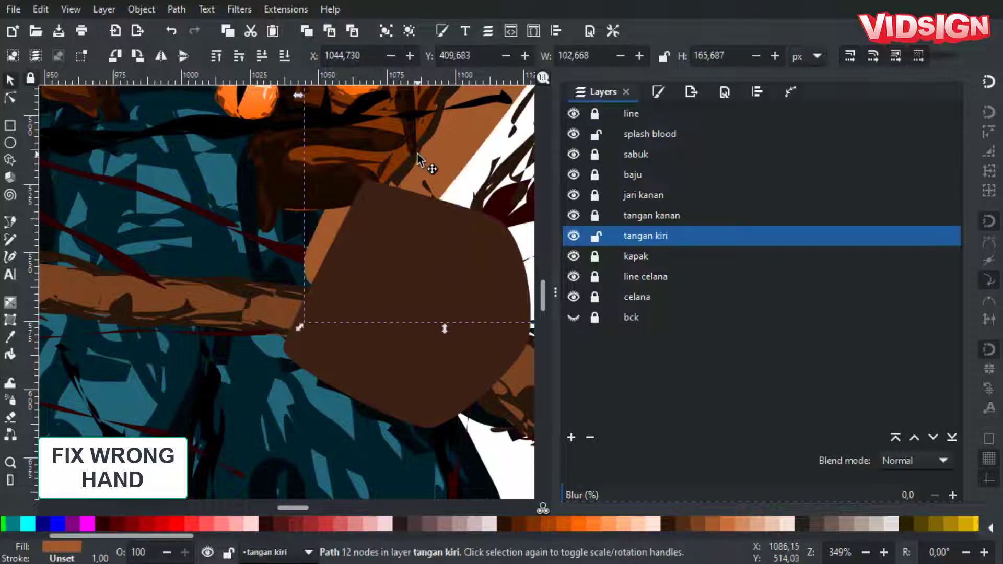
pyautogui.moveTo(400, 272)
pyautogui.mouseDown()
pyautogui.moveTo(344, 274)
pyautogui.moveTo(414, 241)
pyautogui.mouseUp()
pyautogui.hotkey('ctrl', 'z')
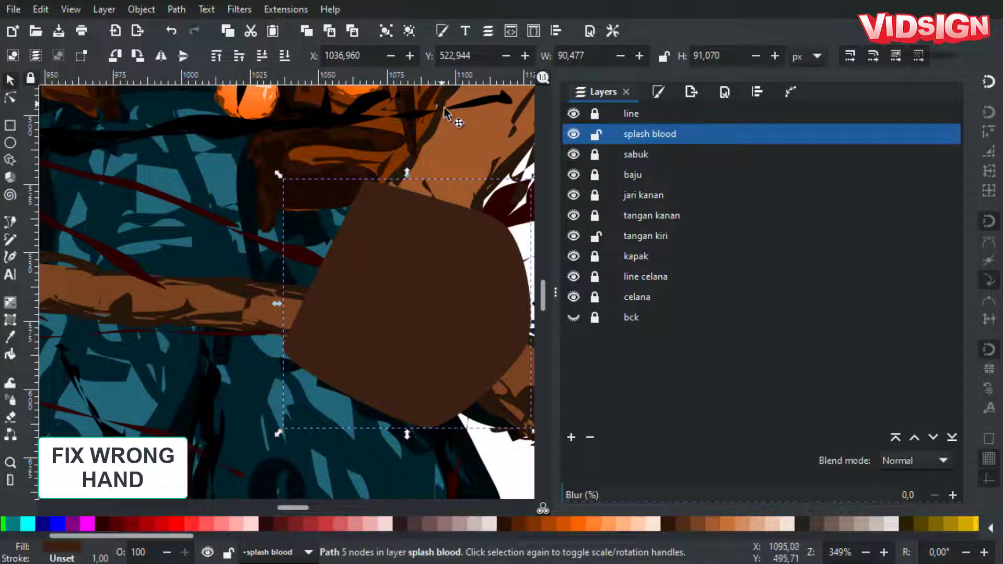
pyautogui.click(461, 164)
pyautogui.click(432, 240)
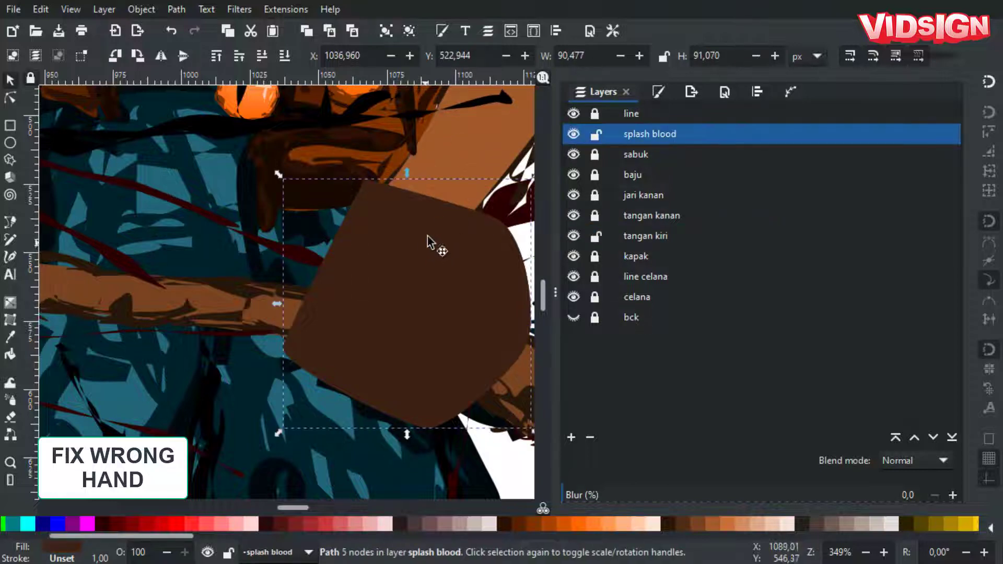
pyautogui.keyDown('shift'); pyautogui.click(461, 152); pyautogui.keyUp('shift')
pyautogui.keyDown('ctrl'); pyautogui.click(461, 152); pyautogui.keyUp('ctrl')
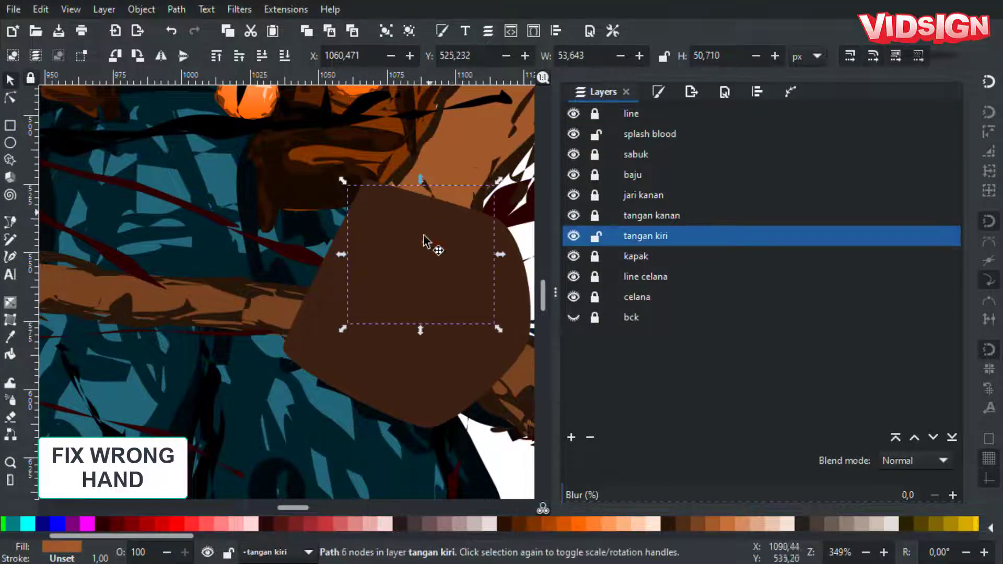
# - Delete the dark brown block over the hand and colour both fist pieces greyish brown
pyautogui.click(428, 371)
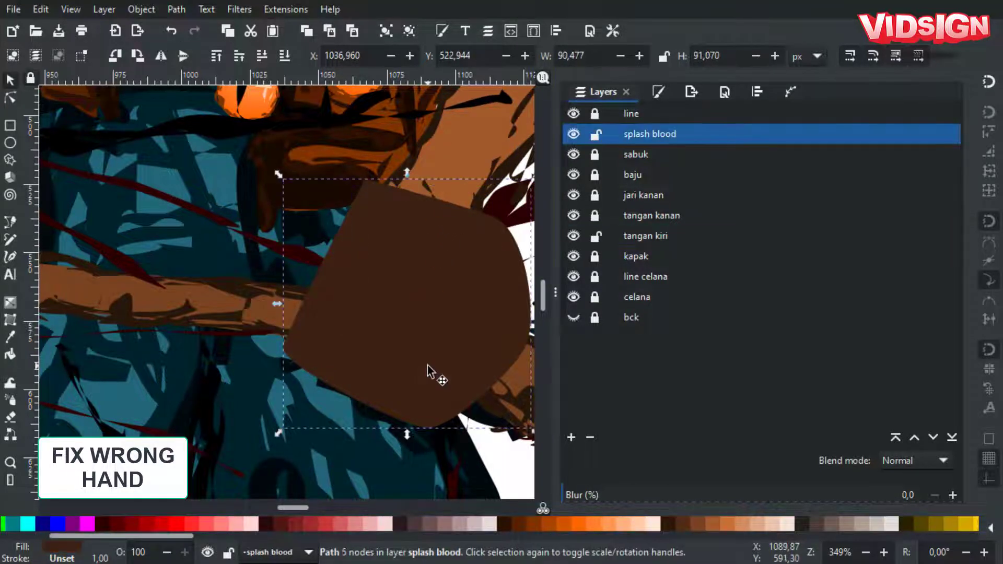
pyautogui.click(400, 346)
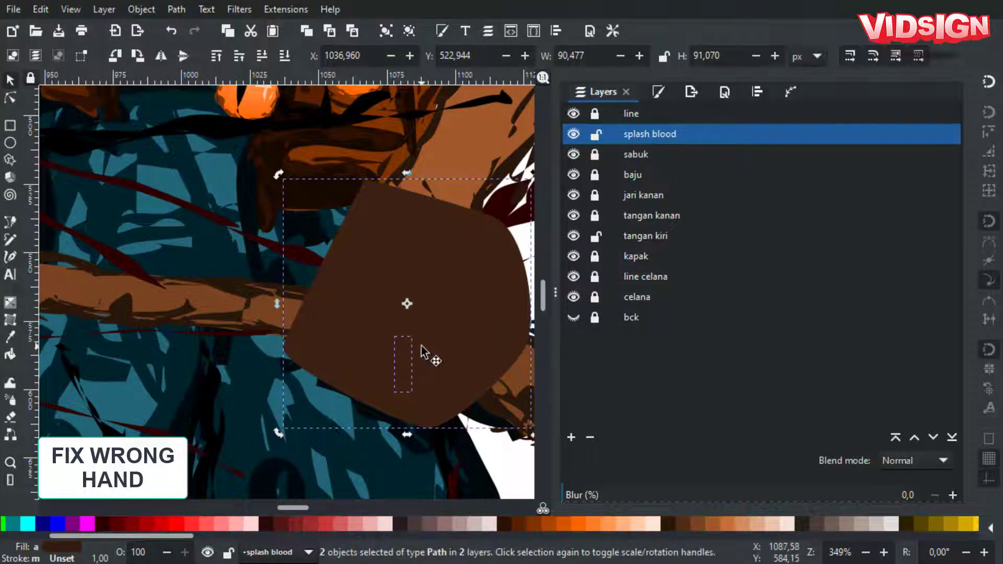
pyautogui.press('Escape')
pyautogui.keyDown('alt'); pyautogui.click(387, 334); pyautogui.keyUp('alt')
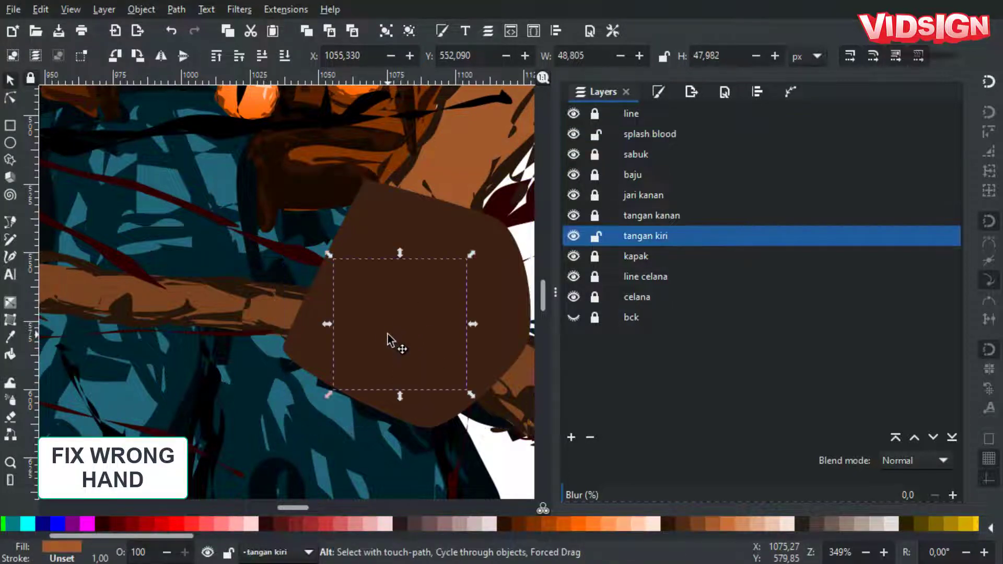
pyautogui.keyDown('alt'); pyautogui.click(415, 227); pyautogui.keyUp('alt')
pyautogui.keyDown('alt'); pyautogui.keyDown('shift'); pyautogui.click(416, 226); pyautogui.keyUp('shift'); pyautogui.keyUp('alt')
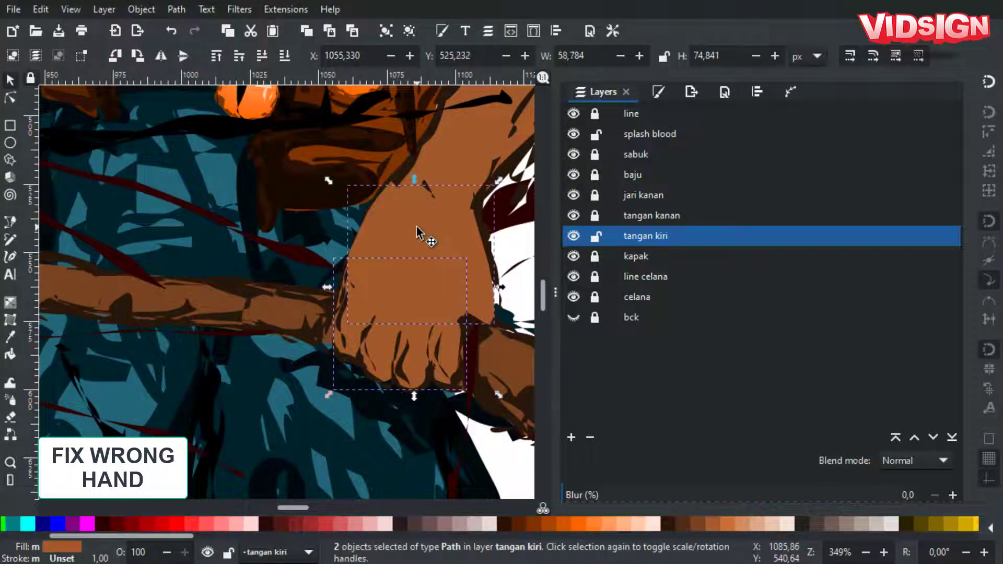
pyautogui.click(416, 524)
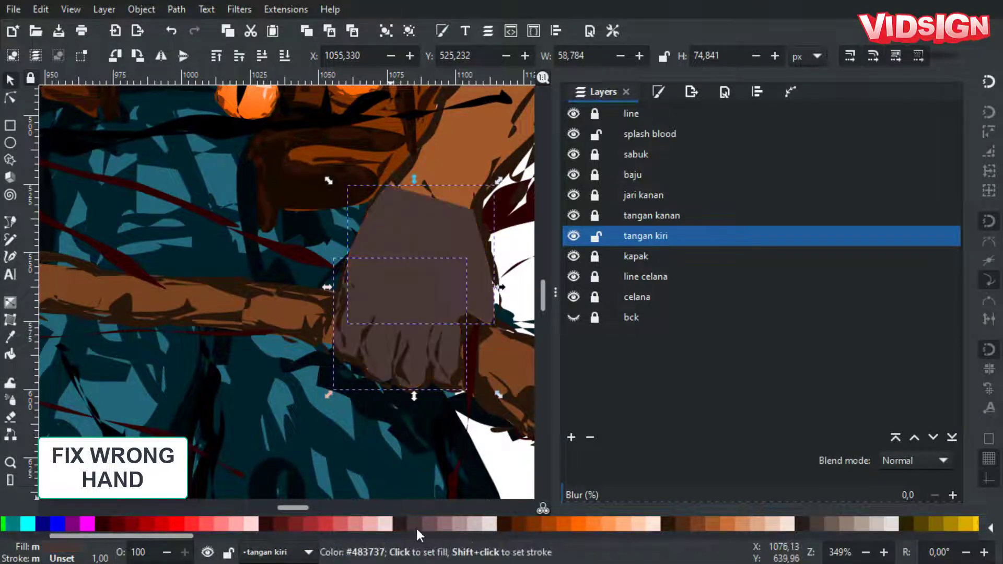
# - Flip the greyish fist horizontally, rotate it about 44°, and nudge it left onto the handle
pyautogui.click(162, 59)
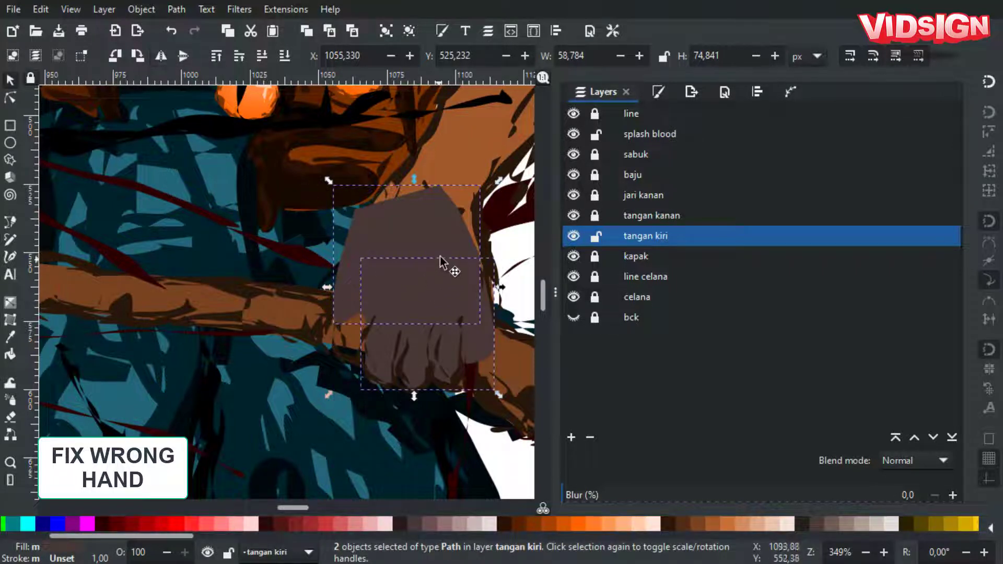
pyautogui.click(451, 241)
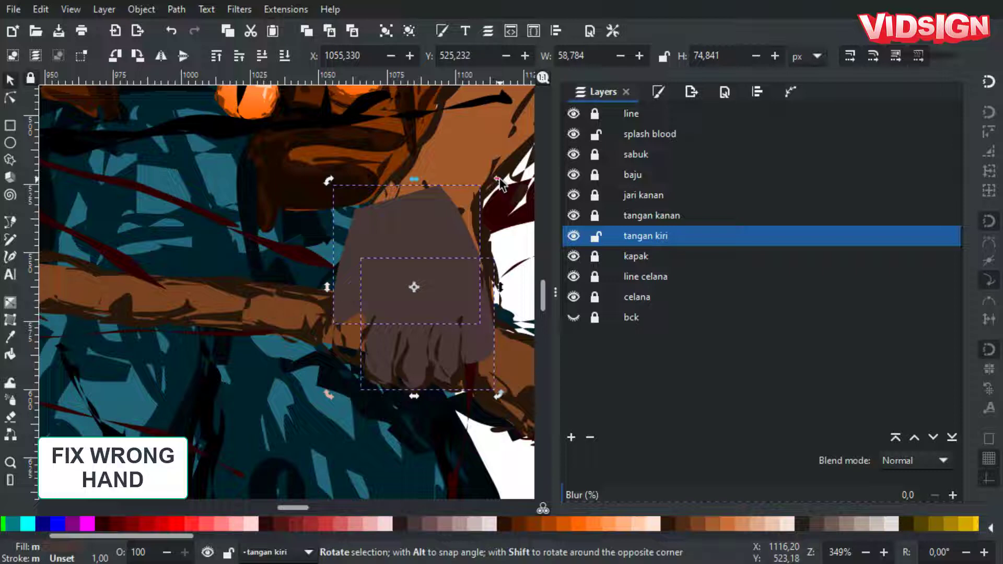
pyautogui.moveTo(500, 183); pyautogui.dragTo(507, 274)
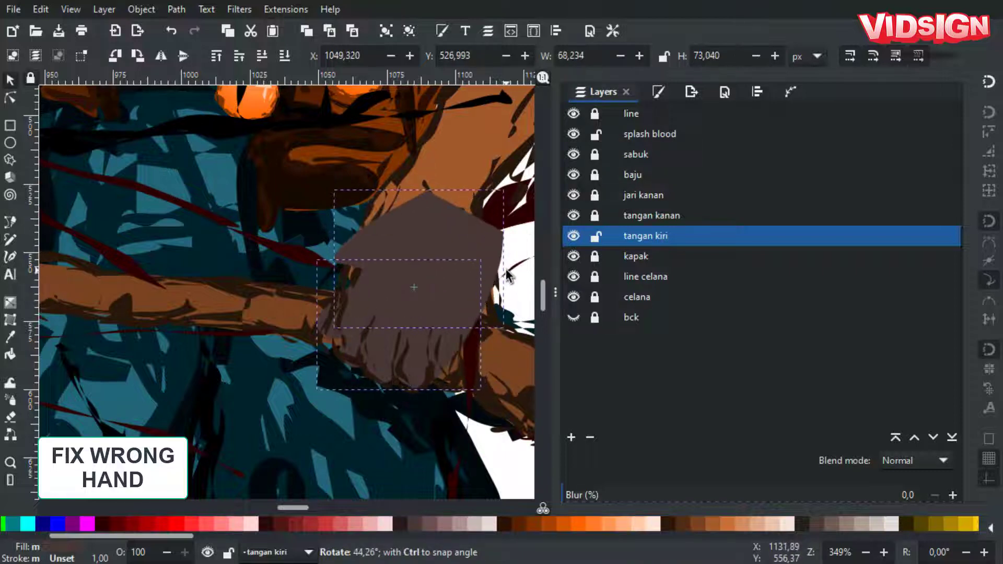
pyautogui.moveTo(451, 244)
pyautogui.mouseDown()
pyautogui.moveTo(431, 247)
pyautogui.moveTo(428, 265)
pyautogui.moveTo(400, 261)
pyautogui.mouseUp()
pyautogui.scroll(1, 402, 272)
pyautogui.scroll(1, 401, 267)
pyautogui.scroll(-2, 400, 260)
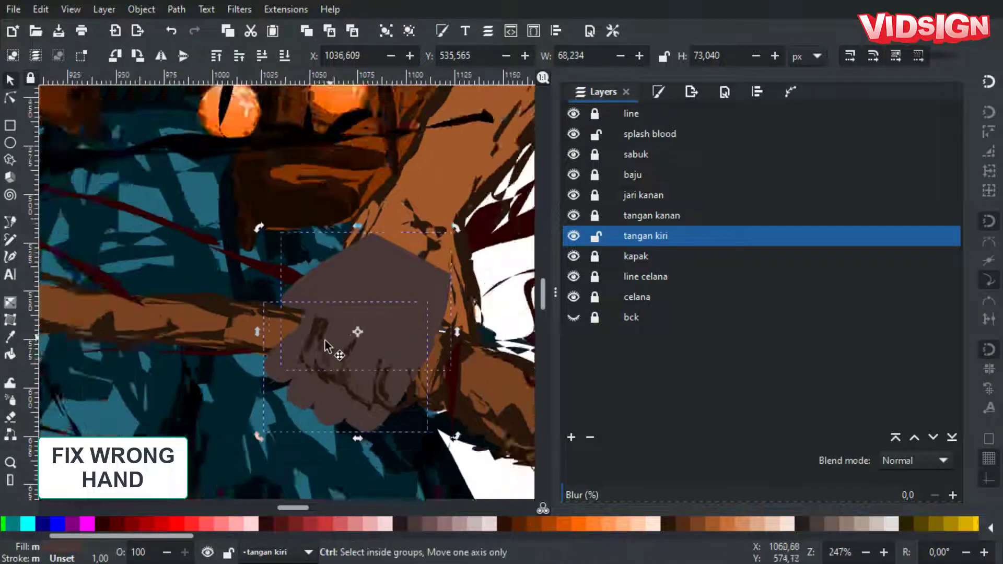
pyautogui.scroll(-1, 334, 340)
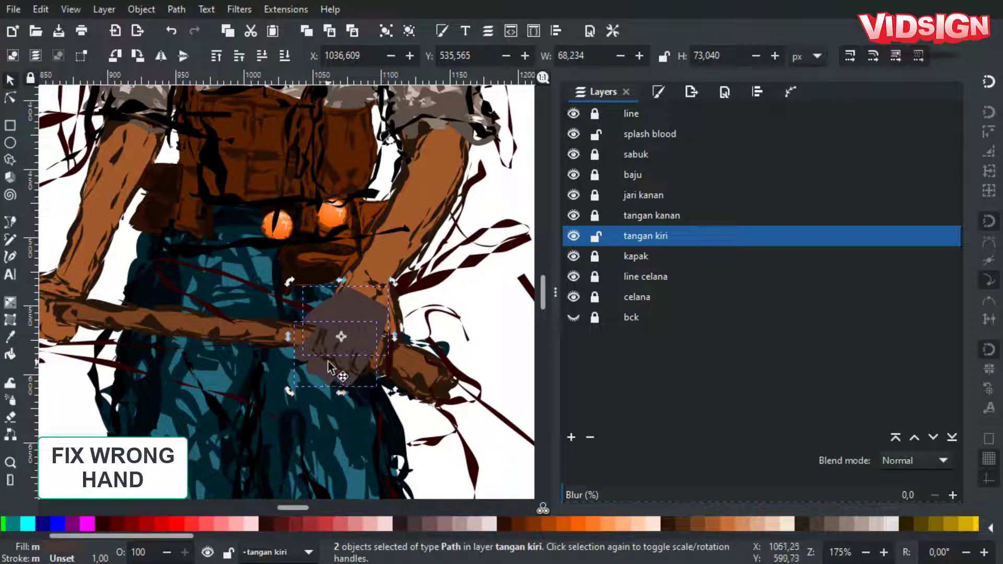
pyautogui.scroll(2, 363, 318)
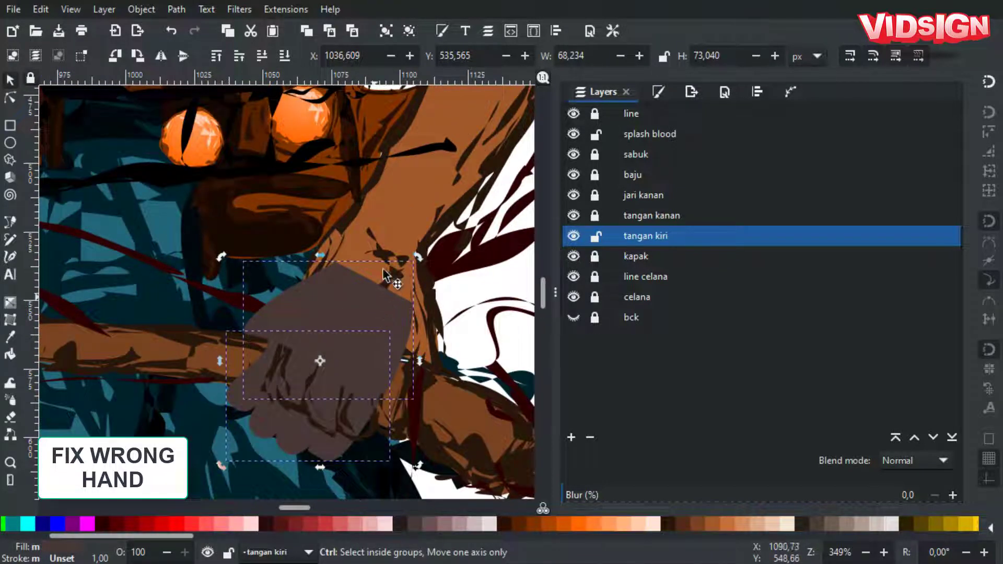
pyautogui.keyDown('ctrl'); pyautogui.click(397, 217); pyautogui.keyUp('ctrl')
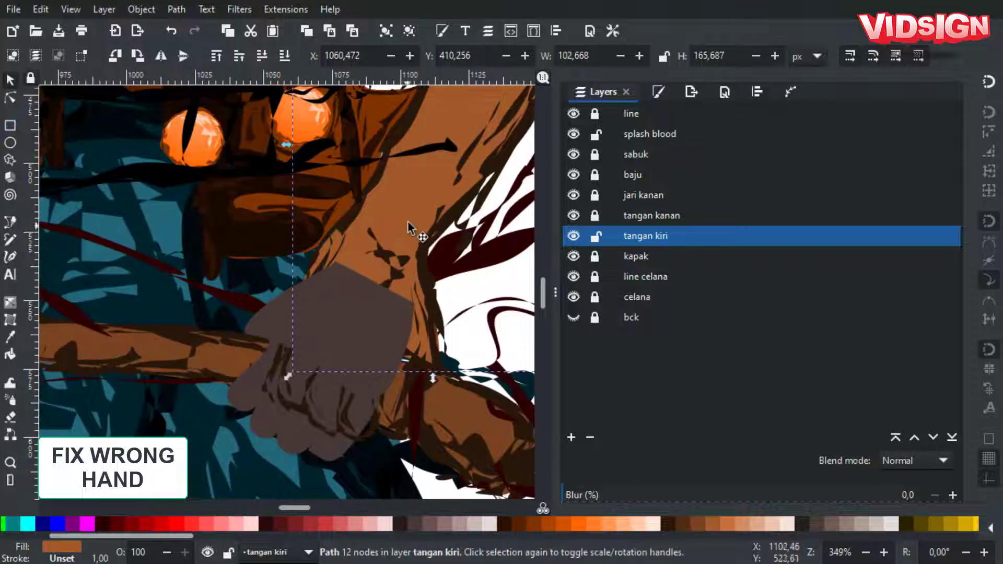
# - Drag three forearm nodes so the orange wrist lines up with the fist's top
pyautogui.press('n')
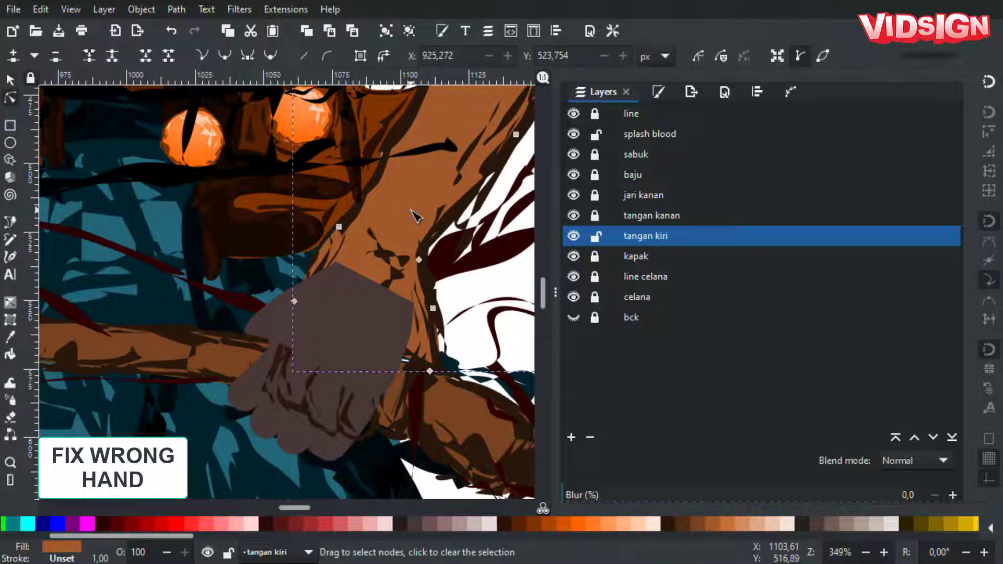
pyautogui.moveTo(433, 375)
pyautogui.mouseDown()
pyautogui.moveTo(403, 304)
pyautogui.moveTo(434, 306)
pyautogui.moveTo(418, 294)
pyautogui.mouseUp()
pyautogui.scroll(1, 416, 310)
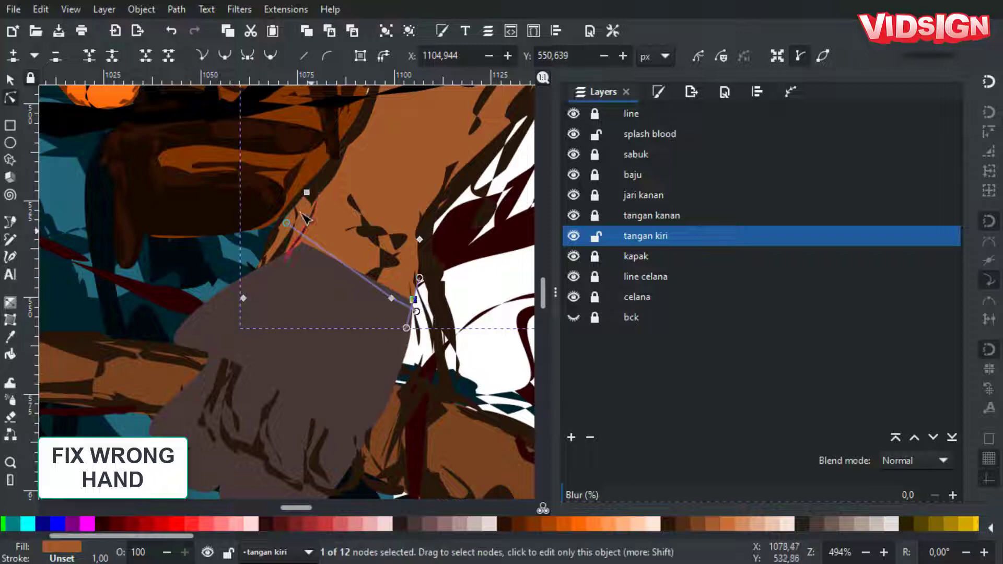
pyautogui.click(311, 193)
pyautogui.moveTo(313, 195); pyautogui.dragTo(345, 200)
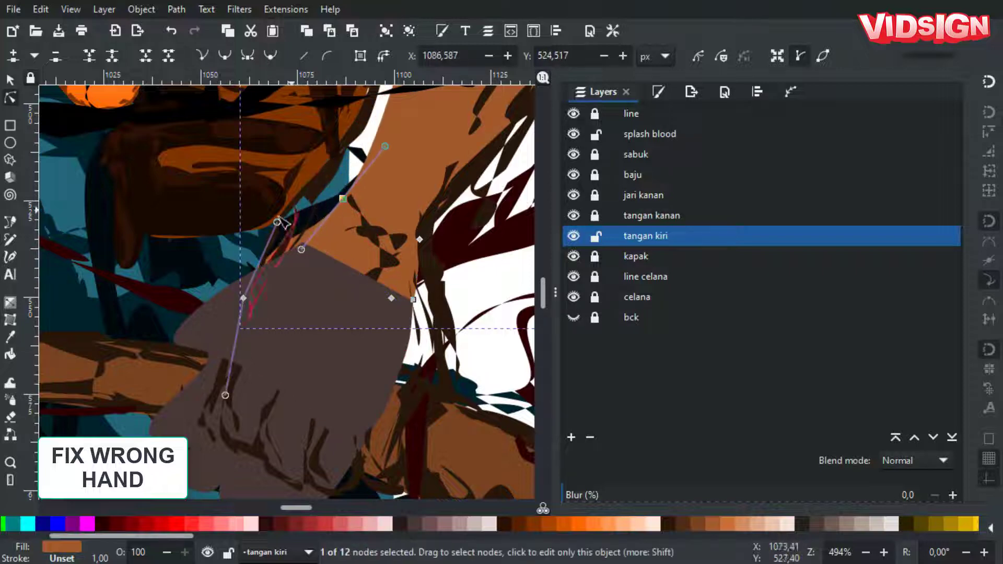
pyautogui.moveTo(245, 300)
pyautogui.mouseDown()
pyautogui.moveTo(284, 300)
pyautogui.moveTo(270, 305)
pyautogui.mouseUp()
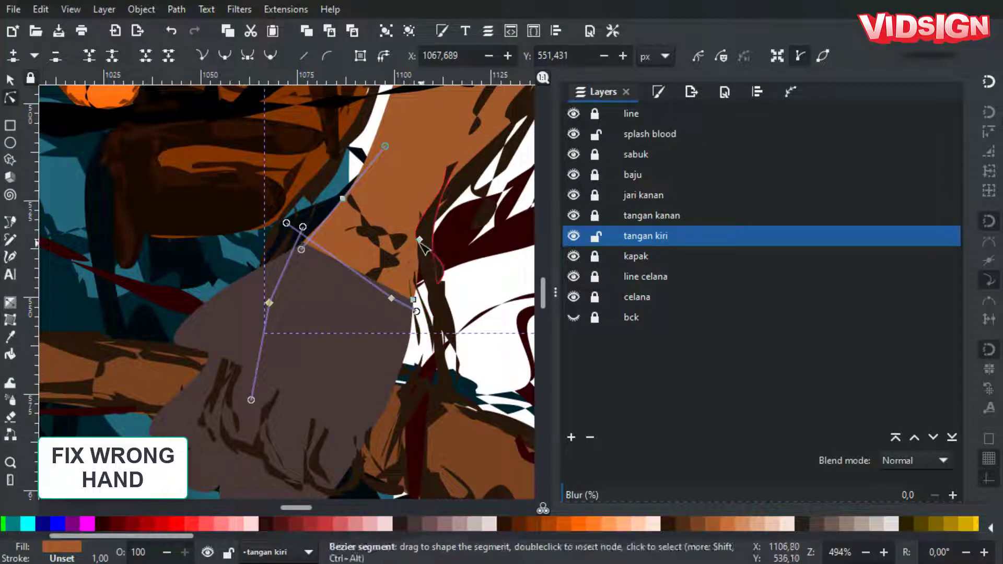
pyautogui.scroll(-2, 393, 289)
pyautogui.press('s')
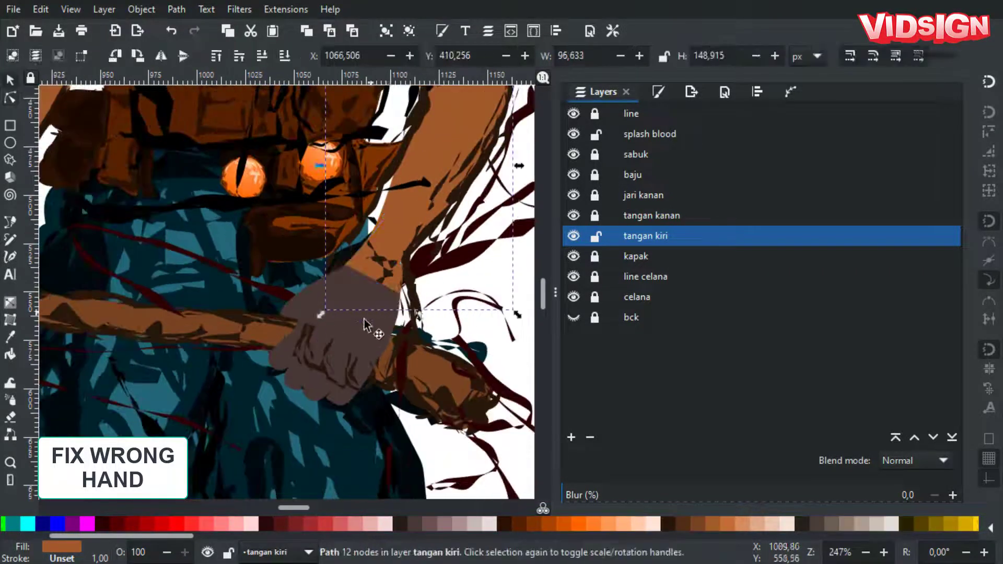
pyautogui.click(364, 325)
pyautogui.scroll(1, 365, 317)
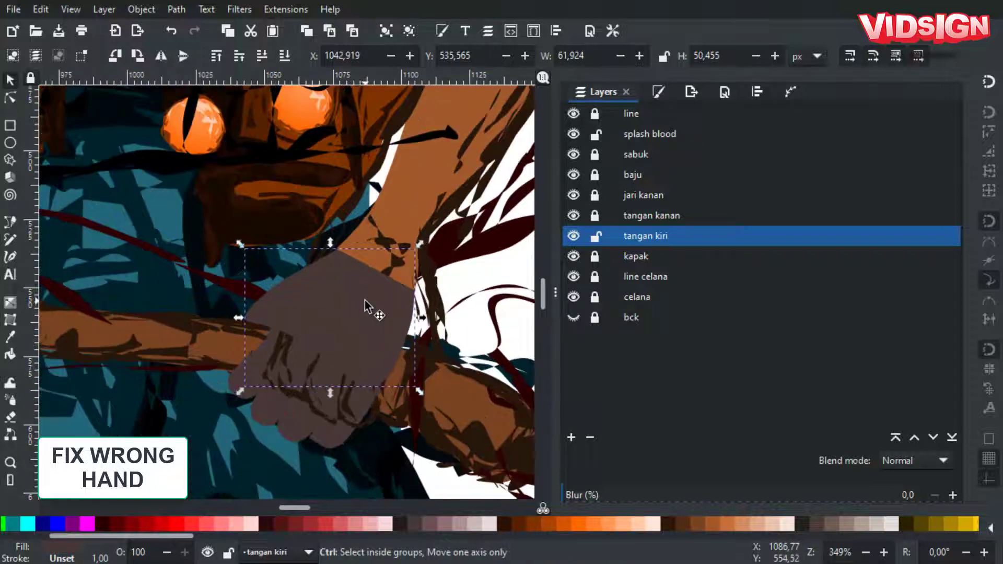
# - Give the fist the forearm's orange skin colour
pyautogui.click(10, 339)
pyautogui.click(414, 212)
pyautogui.press('s')
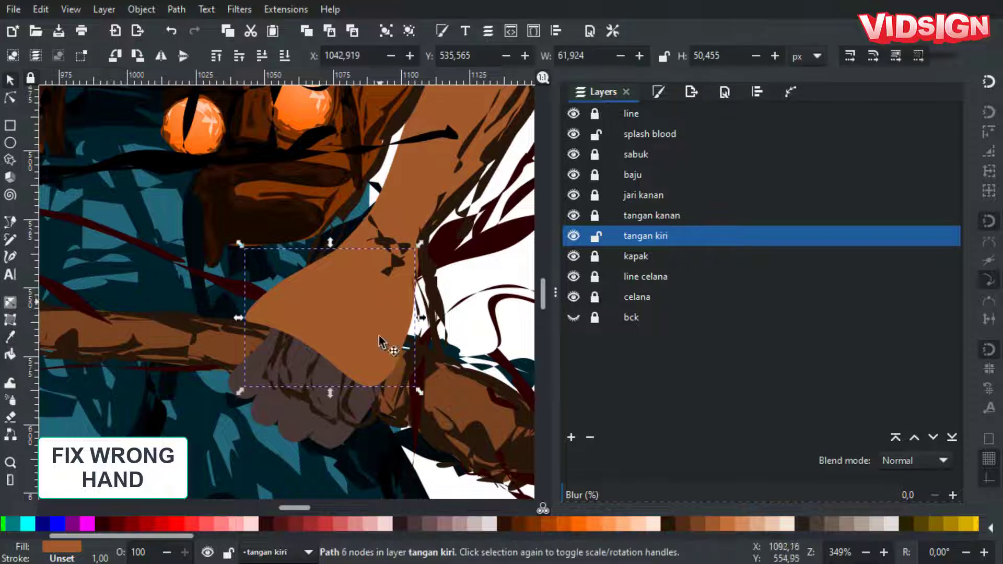
pyautogui.click(325, 435)
pyautogui.press('d')
pyautogui.click(392, 245)
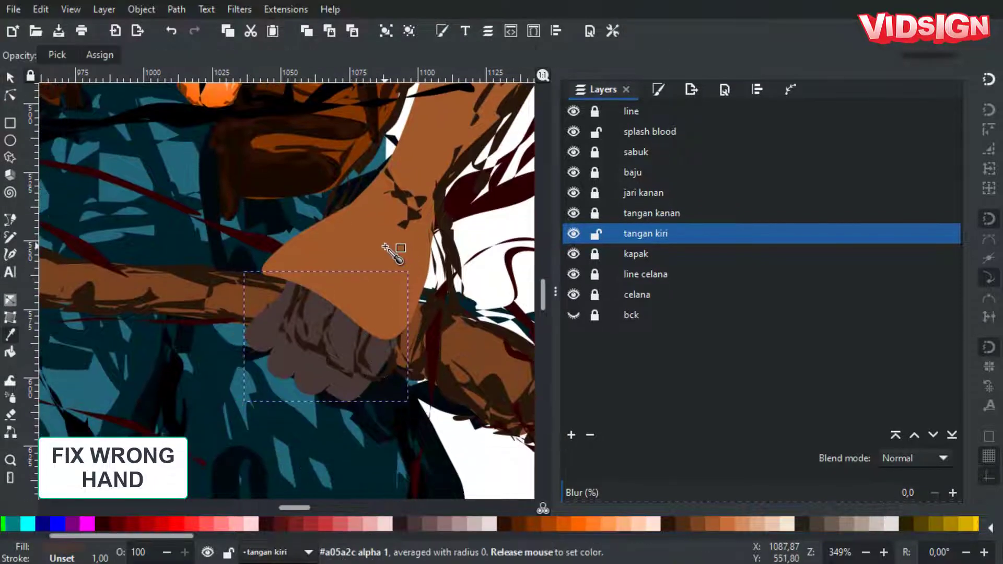
pyautogui.press('s')
# - Move and rotate the fist onto the handle and pull up the hand's right-edge node
pyautogui.moveTo(341, 395); pyautogui.dragTo(352, 372)
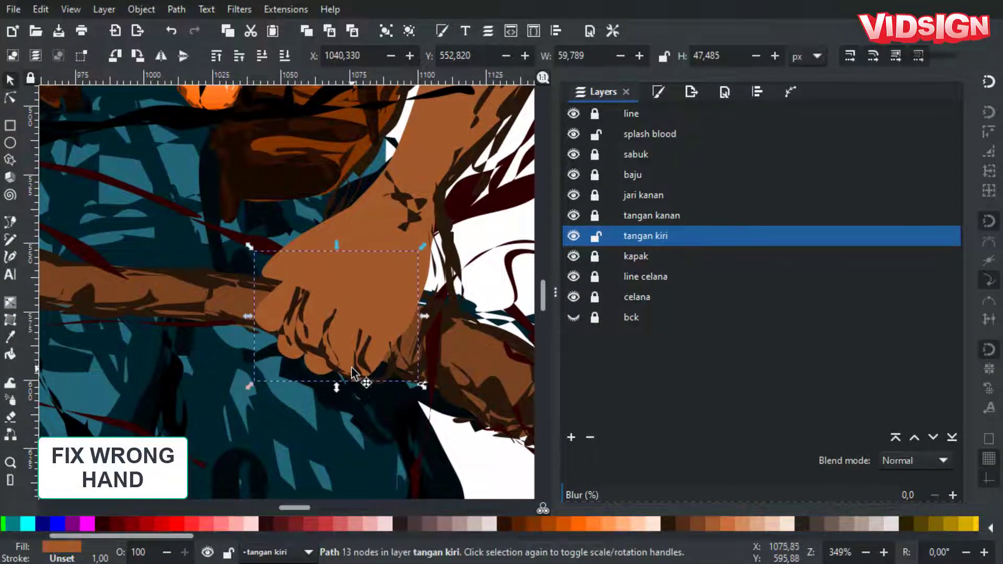
pyautogui.moveTo(422, 245); pyautogui.dragTo(403, 220)
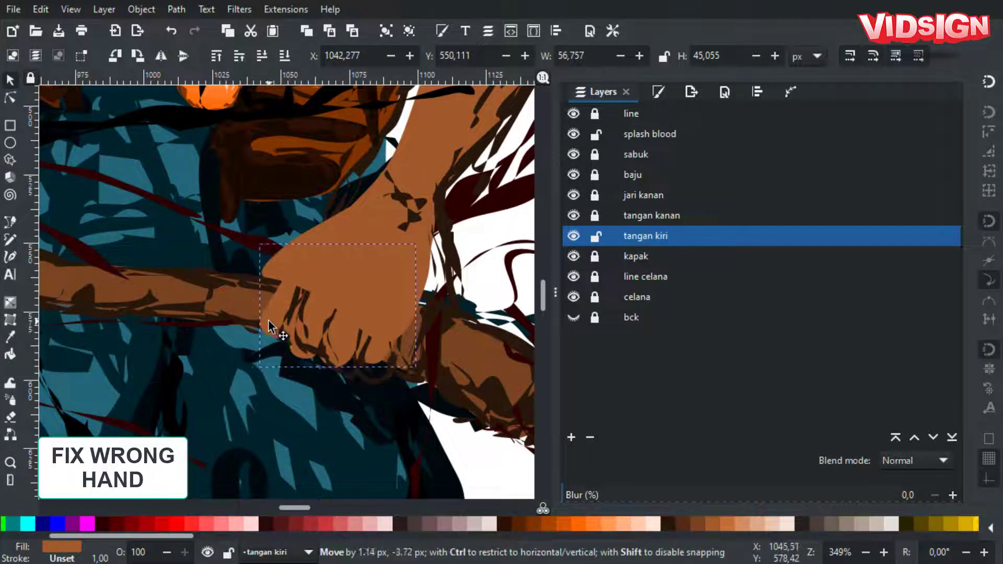
pyautogui.moveTo(271, 329); pyautogui.dragTo(272, 319)
pyautogui.moveTo(350, 263); pyautogui.dragTo(366, 265)
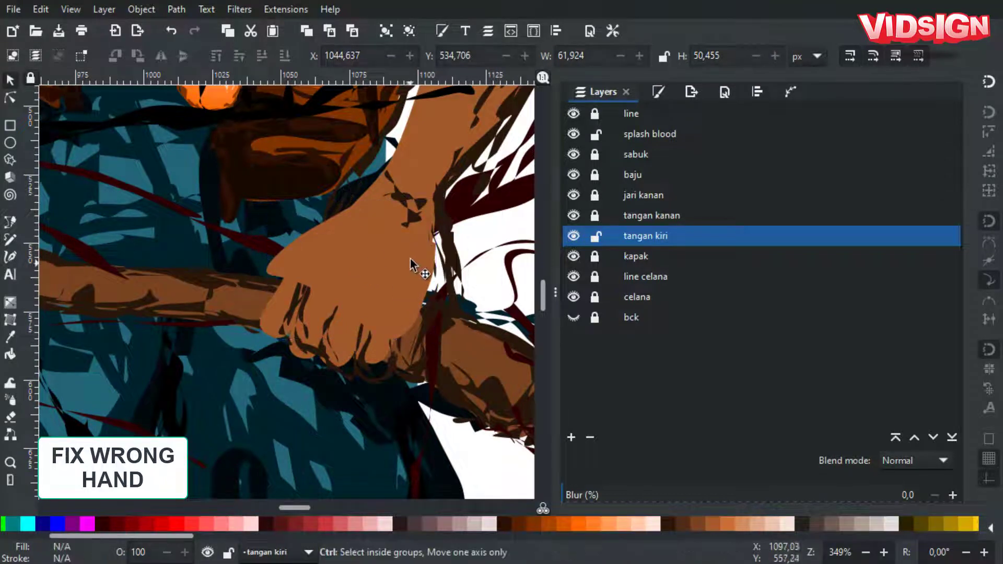
pyautogui.press('n')
pyautogui.moveTo(436, 238); pyautogui.dragTo(436, 228)
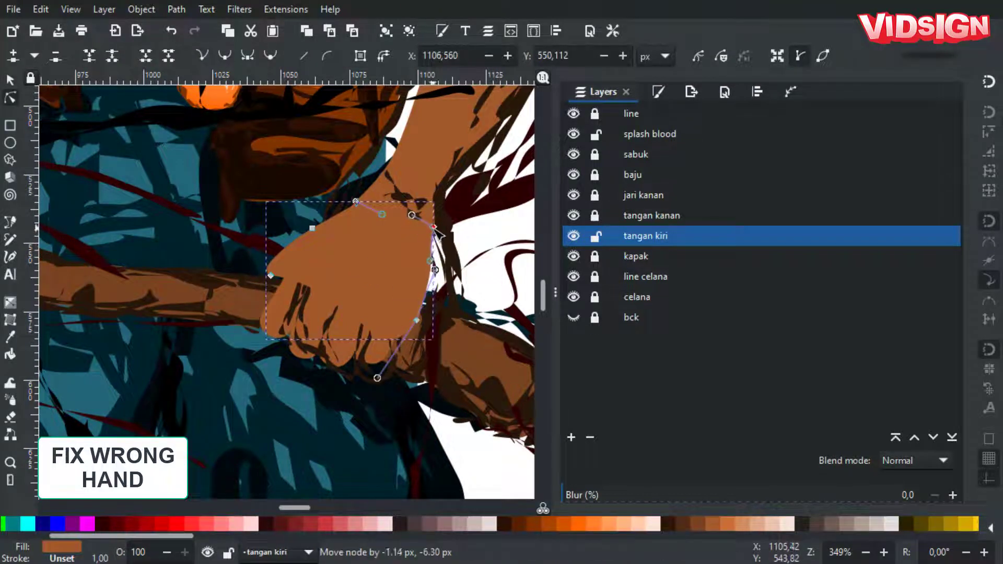
pyautogui.hscroll(-3, 314, 262)
pyautogui.press('s')
pyautogui.scroll(3, 447, 337)
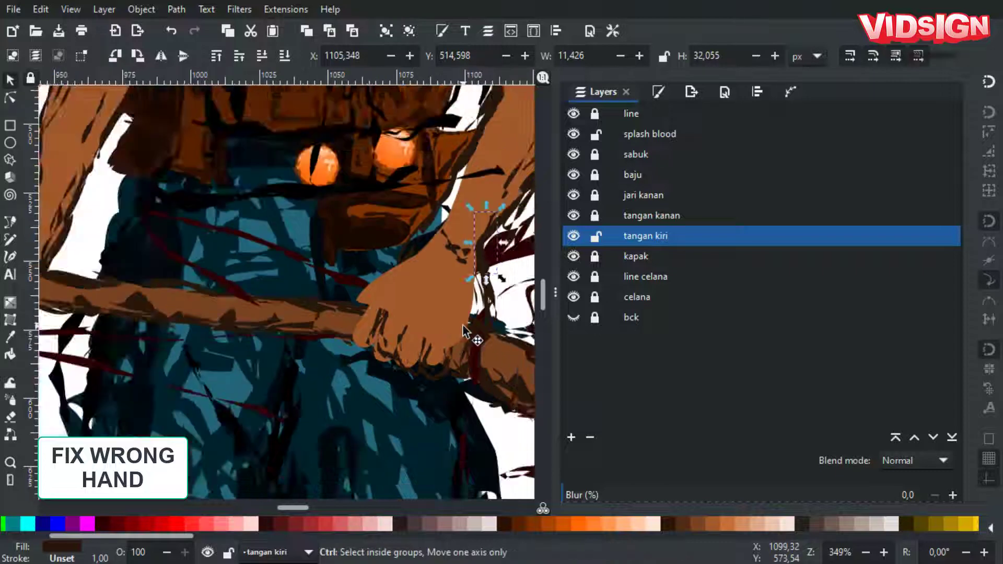
pyautogui.scroll(-3, 421, 370)
pyautogui.hscroll(3, 421, 369)
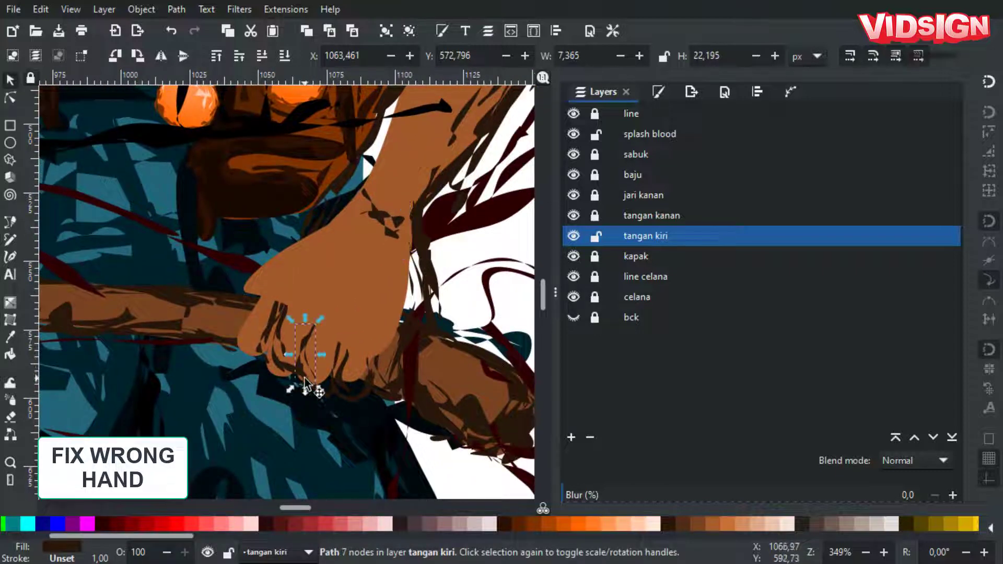
pyautogui.hscroll(1, 292, 385)
# - Box-select the finger crease strokes across the fist
pyautogui.click(243, 406)
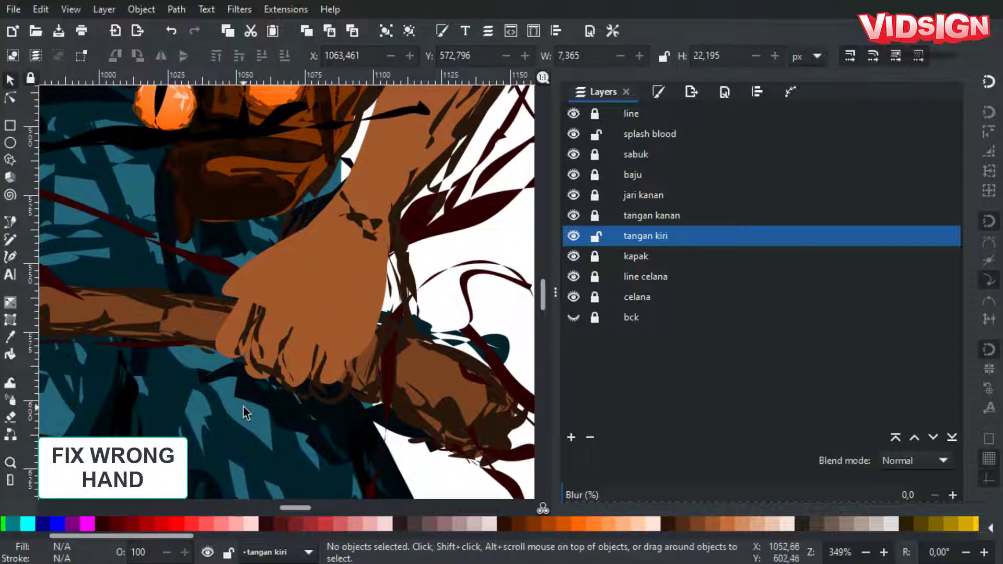
pyautogui.moveTo(215, 420); pyautogui.dragTo(325, 297)
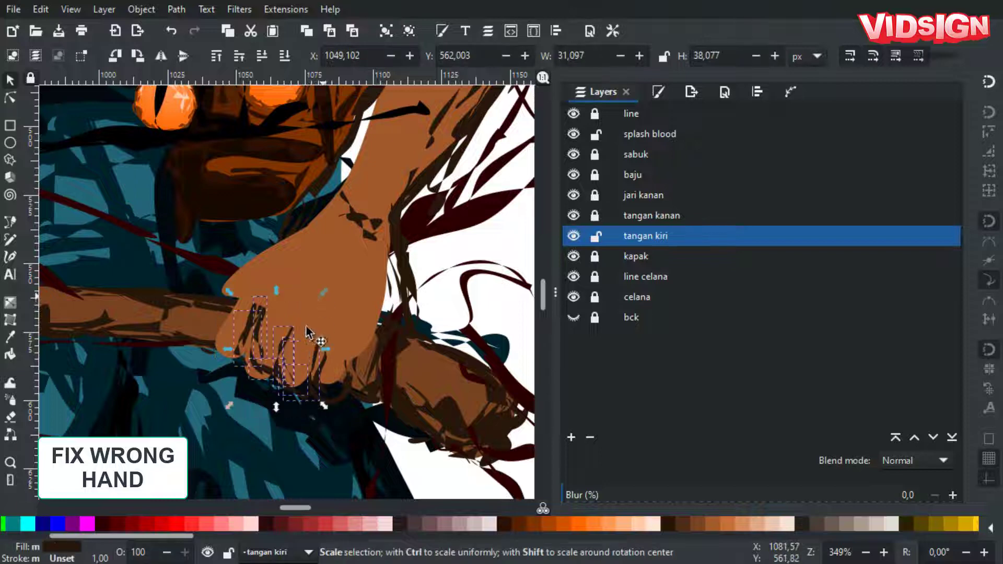
pyautogui.click(199, 439)
pyautogui.moveTo(197, 434)
pyautogui.mouseDown()
pyautogui.moveTo(390, 315)
pyautogui.moveTo(397, 298)
pyautogui.mouseUp()
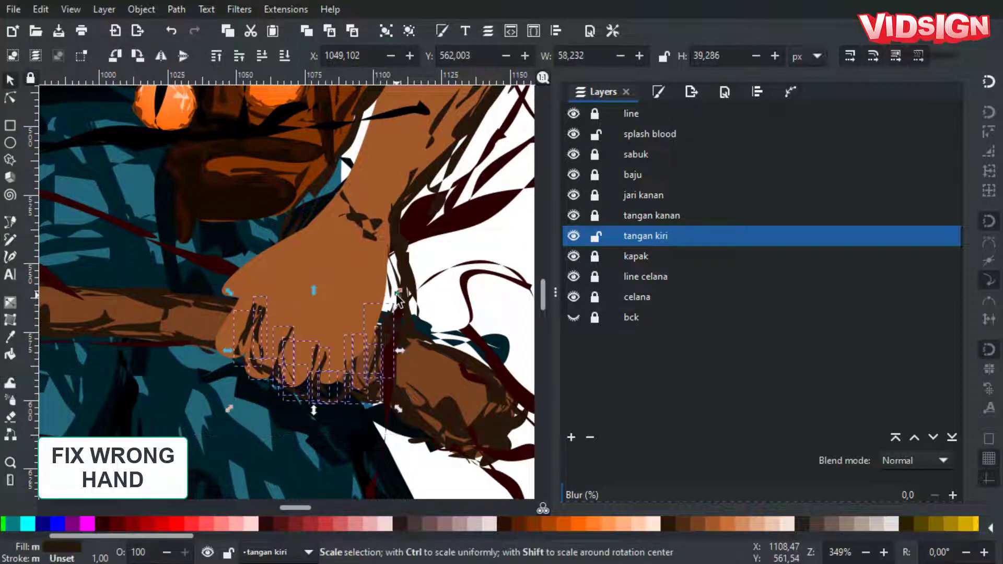
pyautogui.click(397, 390)
pyautogui.scroll(2, 334, 362)
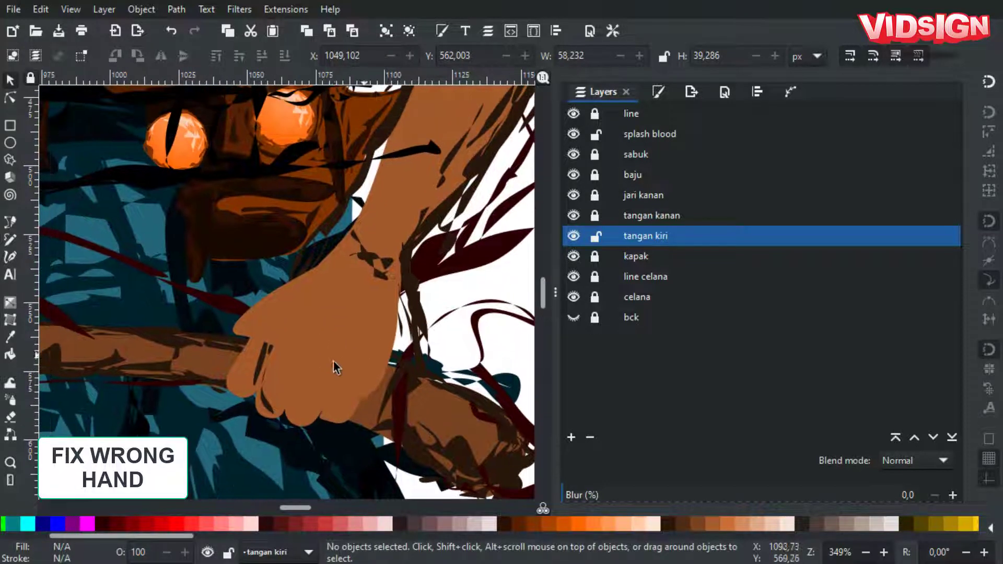
# - Delete the crease strokes, top hand path and leftover blocky hand pieces
pyautogui.click(269, 350)
pyautogui.press('Delete')
pyautogui.click(273, 351)
pyautogui.press('Delete')
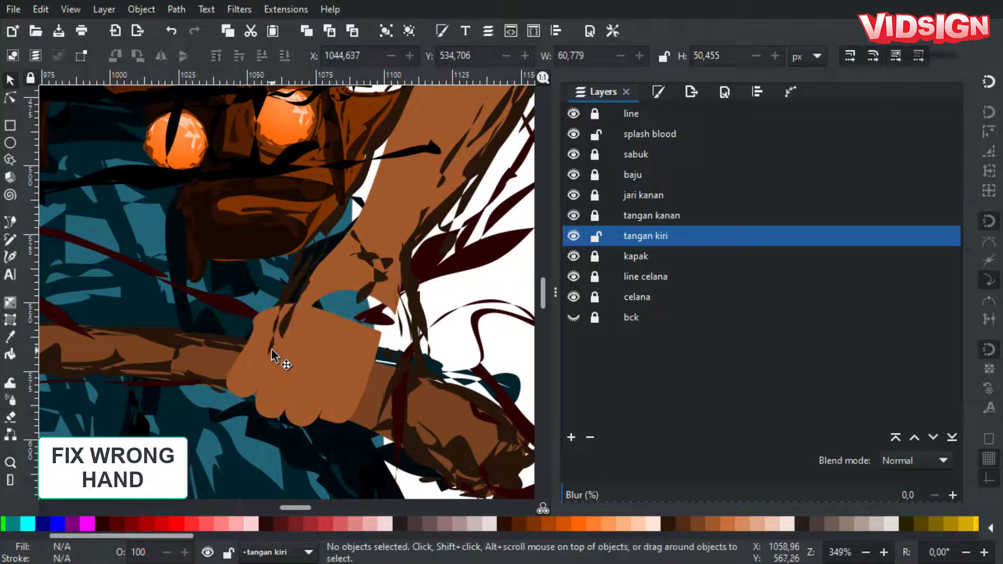
pyautogui.click(275, 341)
pyautogui.press('Delete')
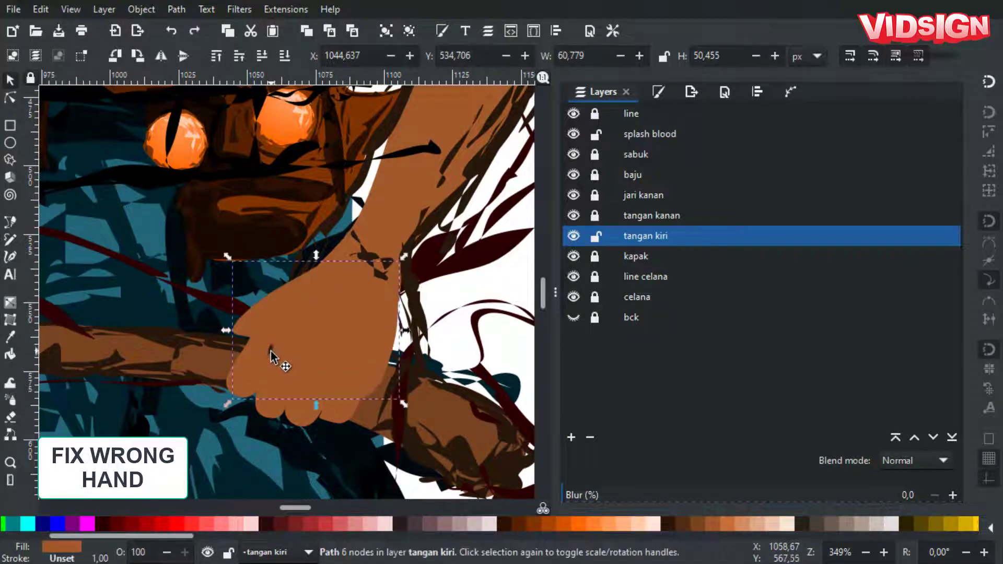
pyautogui.press('Delete')
pyautogui.click(270, 355)
pyautogui.press('Delete')
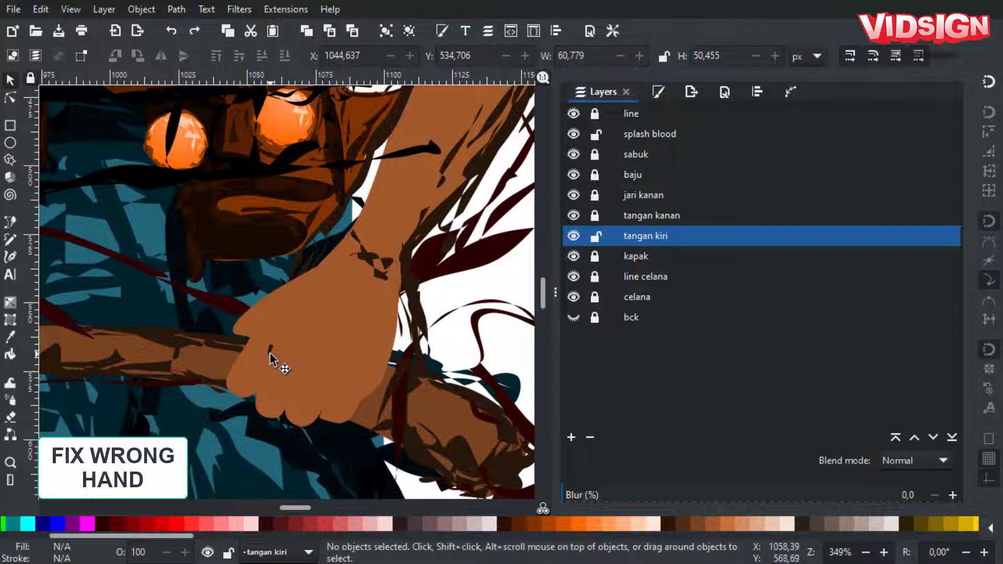
pyautogui.press('Delete')
# - Move the remaining hand shape into place on the axe handle
pyautogui.scroll(-1, 359, 365)
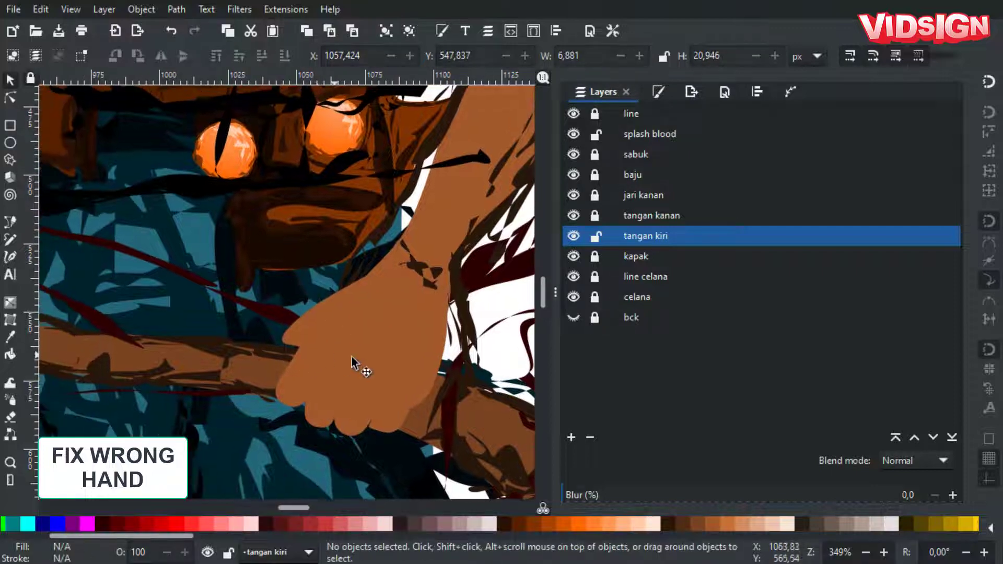
pyautogui.scroll(-1, 387, 381)
pyautogui.scroll(-1, 398, 374)
pyautogui.scroll(1, 378, 366)
pyautogui.scroll(1, 375, 361)
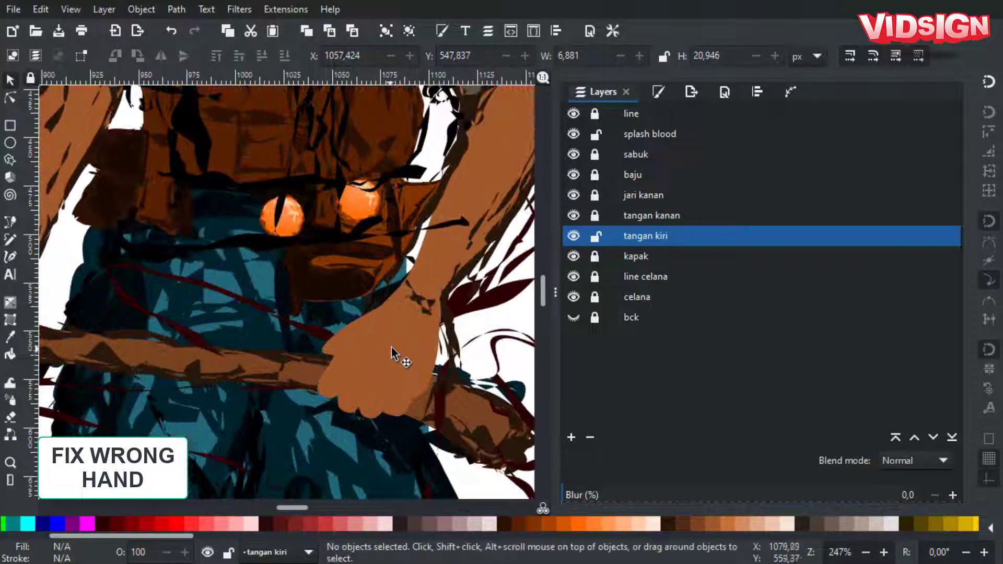
pyautogui.moveTo(365, 404)
pyautogui.mouseDown()
pyautogui.moveTo(373, 411)
pyautogui.moveTo(347, 337)
pyautogui.mouseUp()
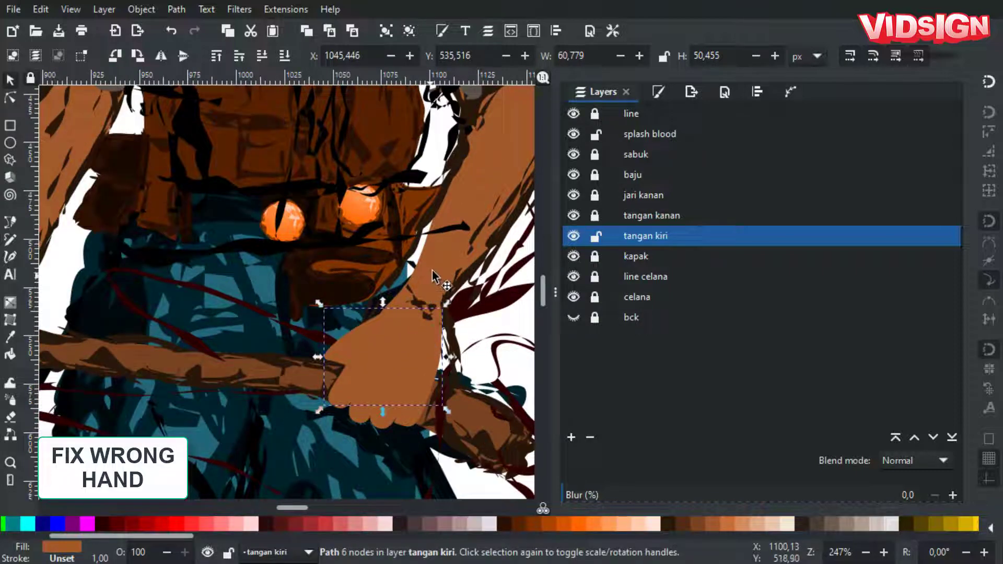
# - Drop a Bezier attempt and draw a freehand Pencil shape along the arm edge
pyautogui.click(11, 222)
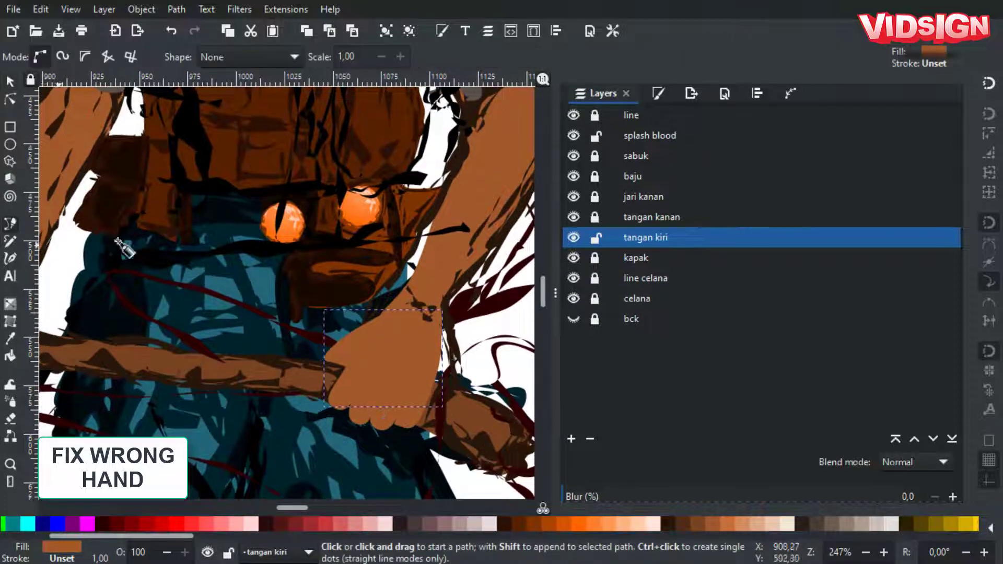
pyautogui.scroll(2, 448, 264)
pyautogui.moveTo(422, 173); pyautogui.dragTo(415, 230)
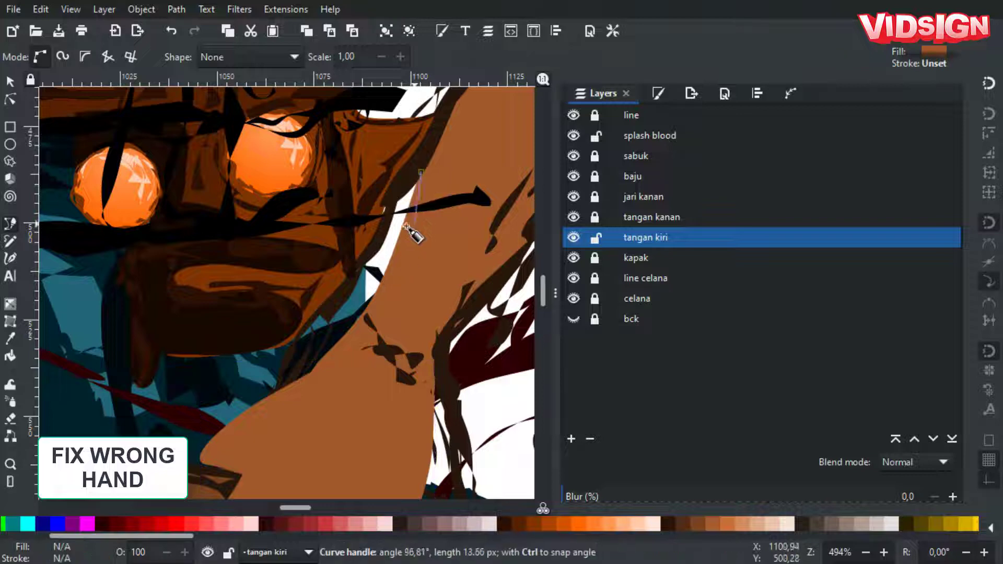
pyautogui.hscroll(2, 261, 261)
pyautogui.press('s')
pyautogui.click(10, 241)
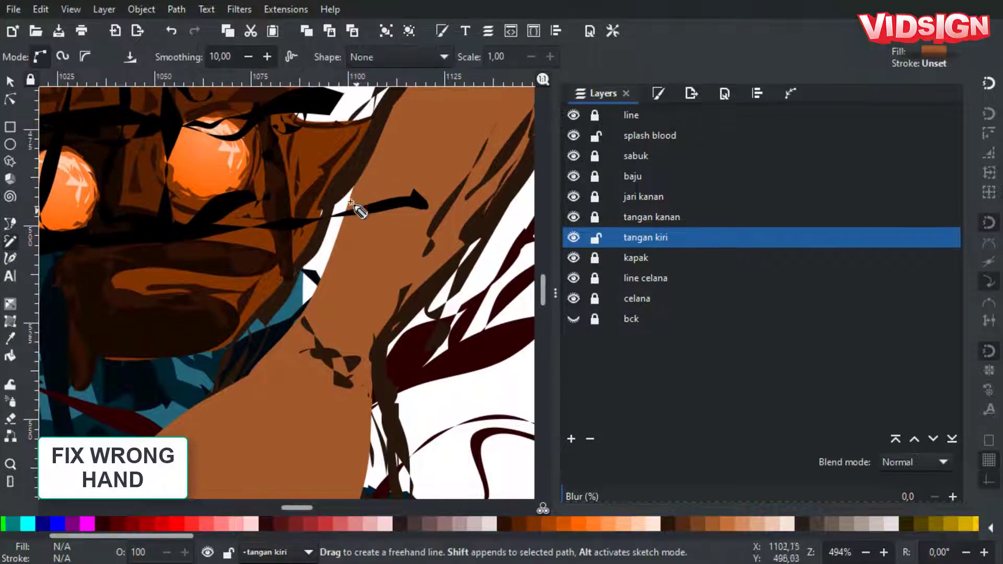
pyautogui.moveTo(361, 173); pyautogui.dragTo(327, 277)
pyautogui.moveTo(366, 159); pyautogui.dragTo(366, 158)
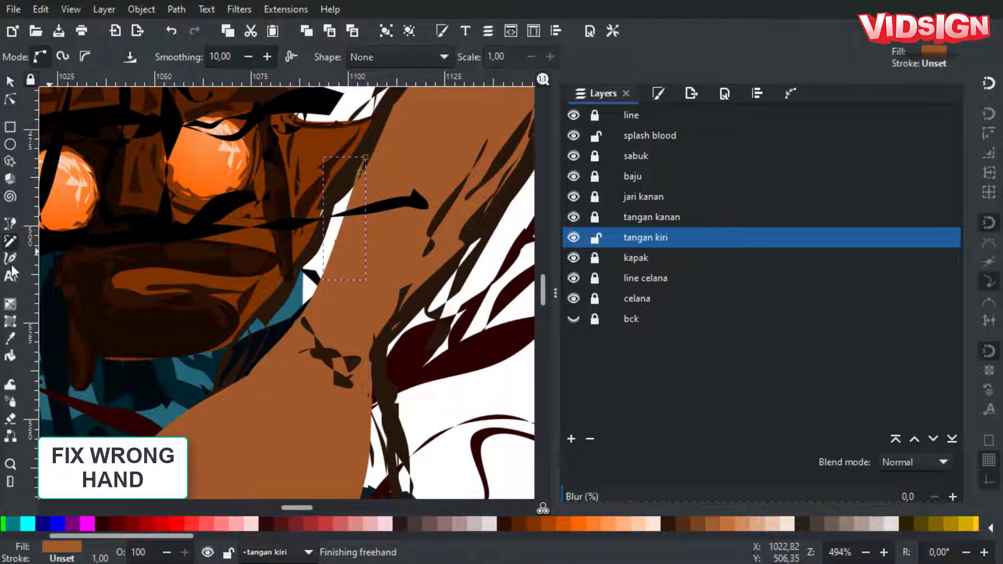
pyautogui.click(11, 339)
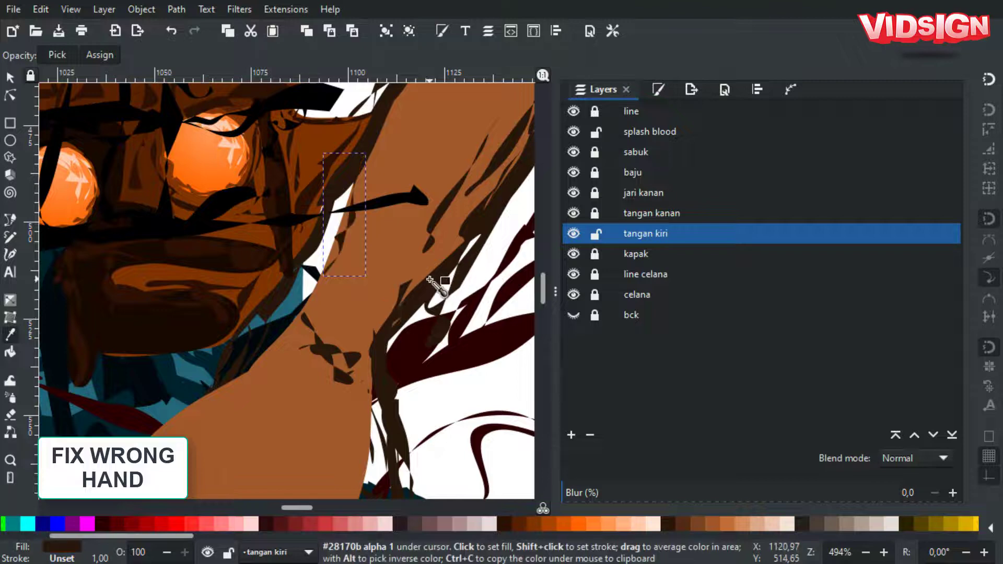
pyautogui.press('s')
pyautogui.click(10, 241)
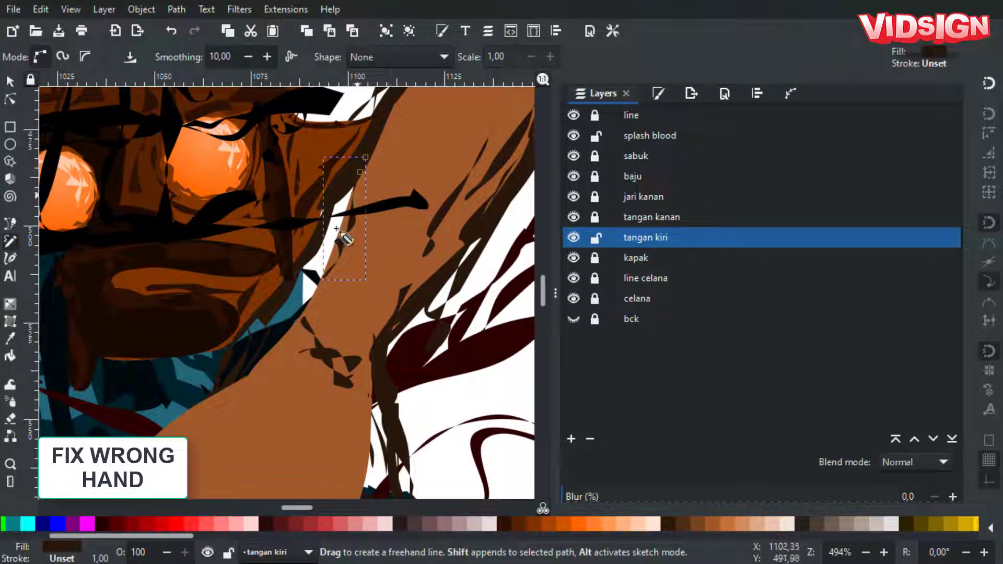
# - Draw dark shadow shapes along the arm, covering the white gap lower left
pyautogui.moveTo(338, 229); pyautogui.dragTo(366, 215)
pyautogui.scroll(-2, 344, 234)
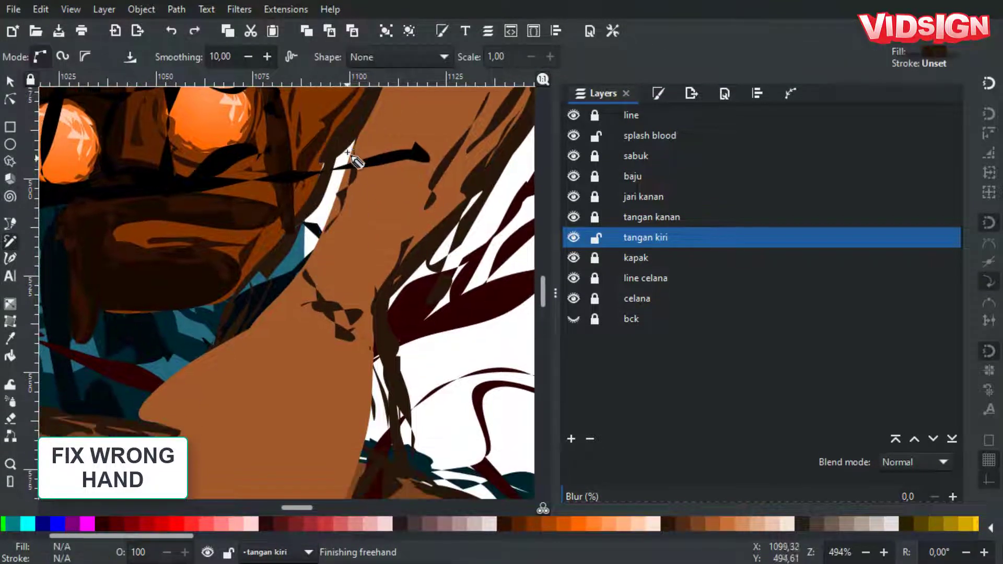
pyautogui.moveTo(359, 135); pyautogui.dragTo(358, 137)
pyautogui.moveTo(347, 187); pyautogui.dragTo(366, 141)
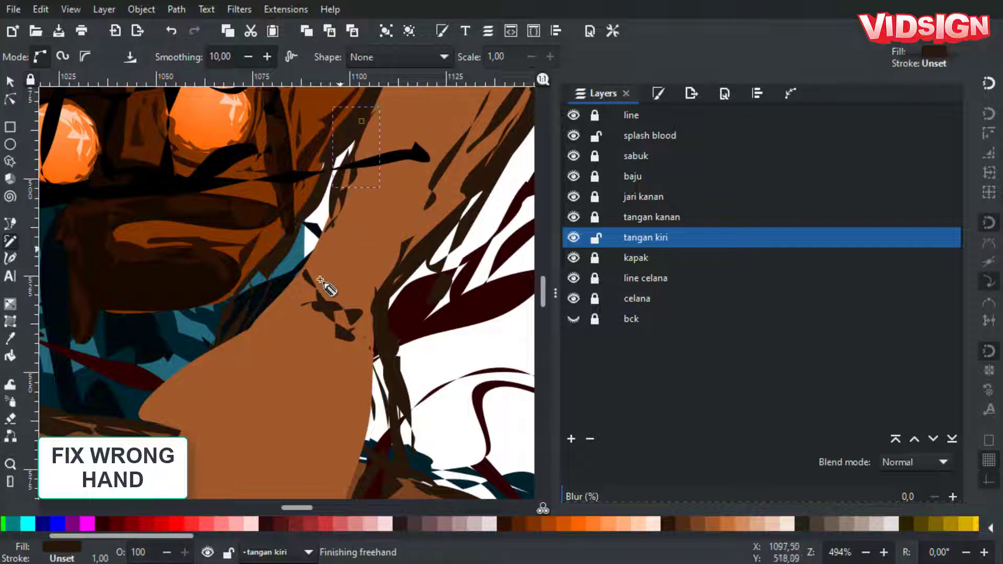
pyautogui.moveTo(327, 229); pyautogui.dragTo(275, 286)
pyautogui.moveTo(328, 243)
pyautogui.mouseDown()
pyautogui.moveTo(333, 215)
pyautogui.moveTo(325, 223)
pyautogui.moveTo(332, 262)
pyautogui.moveTo(285, 298)
pyautogui.moveTo(296, 338)
pyautogui.mouseUp()
pyautogui.scroll(-3, 295, 338)
pyautogui.hscroll(-4, 296, 338)
pyautogui.moveTo(339, 273)
pyautogui.mouseDown()
pyautogui.moveTo(232, 356)
pyautogui.moveTo(277, 359)
pyautogui.moveTo(233, 434)
pyautogui.mouseUp()
# - Add dark shadows at the wrist and jagged dark spikes along the knuckles
pyautogui.moveTo(240, 426)
pyautogui.mouseDown()
pyautogui.moveTo(261, 467)
pyautogui.moveTo(283, 430)
pyautogui.moveTo(291, 480)
pyautogui.mouseUp()
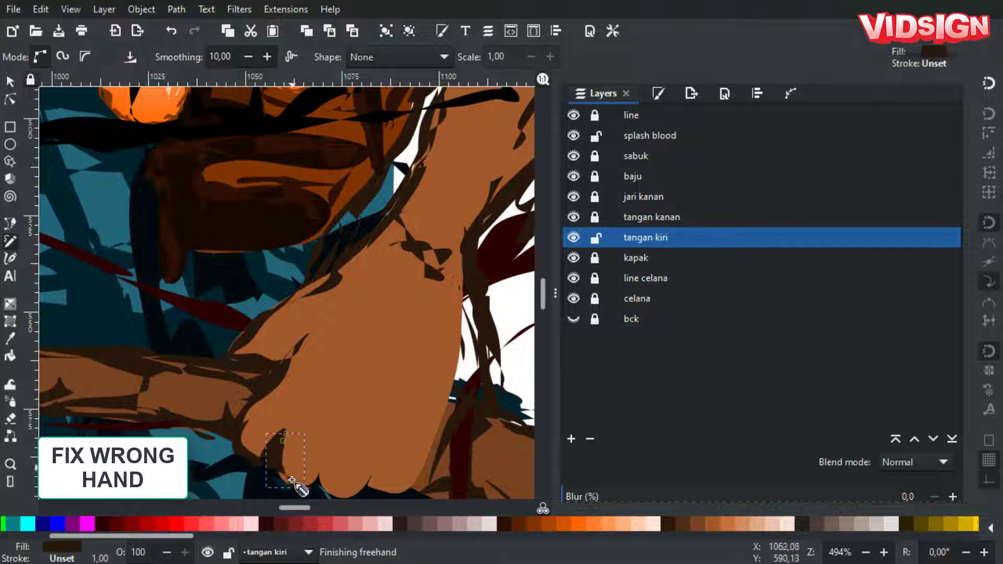
pyautogui.moveTo(251, 389); pyautogui.dragTo(300, 376)
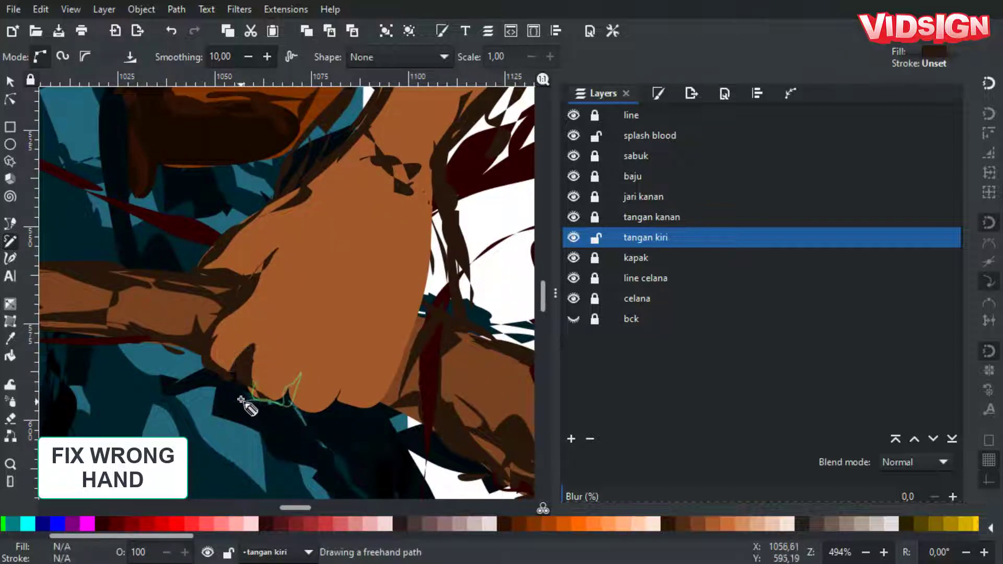
pyautogui.moveTo(240, 401)
pyautogui.mouseDown()
pyautogui.moveTo(290, 396)
pyautogui.moveTo(324, 422)
pyautogui.mouseUp()
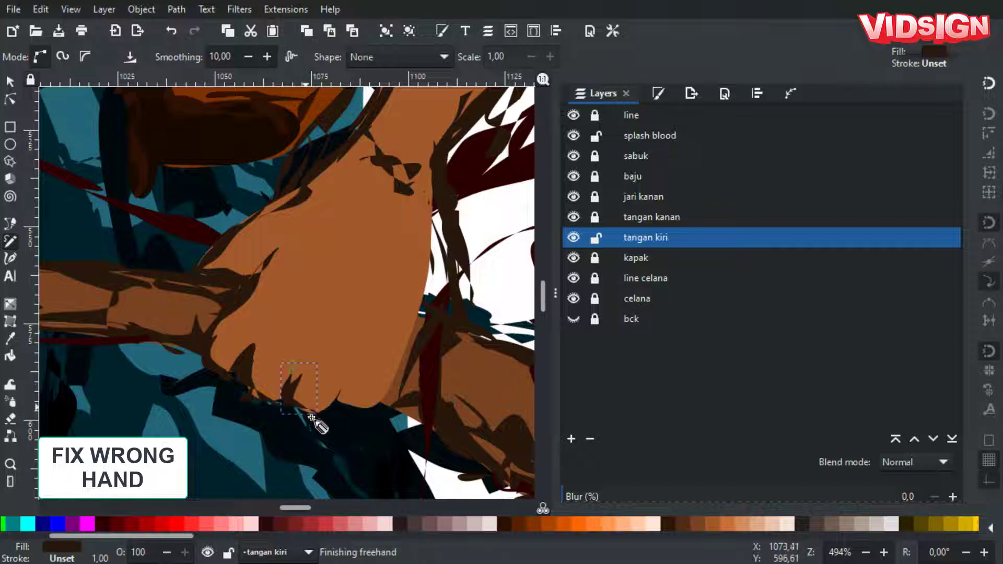
pyautogui.moveTo(332, 382)
pyautogui.mouseDown()
pyautogui.moveTo(347, 407)
pyautogui.moveTo(363, 405)
pyautogui.moveTo(341, 380)
pyautogui.moveTo(397, 364)
pyautogui.moveTo(385, 398)
pyautogui.mouseUp()
pyautogui.moveTo(384, 398); pyautogui.dragTo(408, 342)
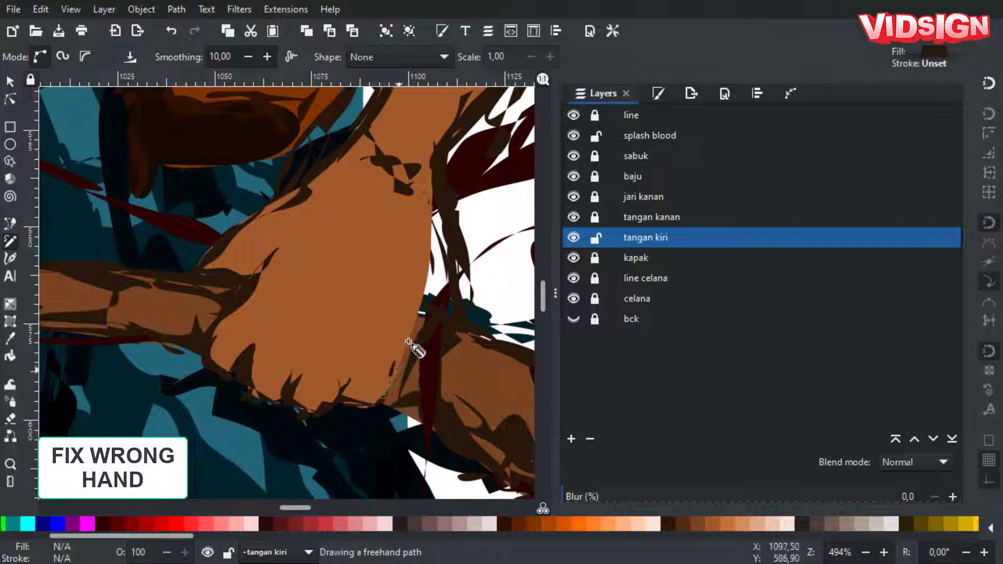
pyautogui.moveTo(400, 387); pyautogui.dragTo(402, 390)
pyautogui.moveTo(420, 324); pyautogui.dragTo(417, 351)
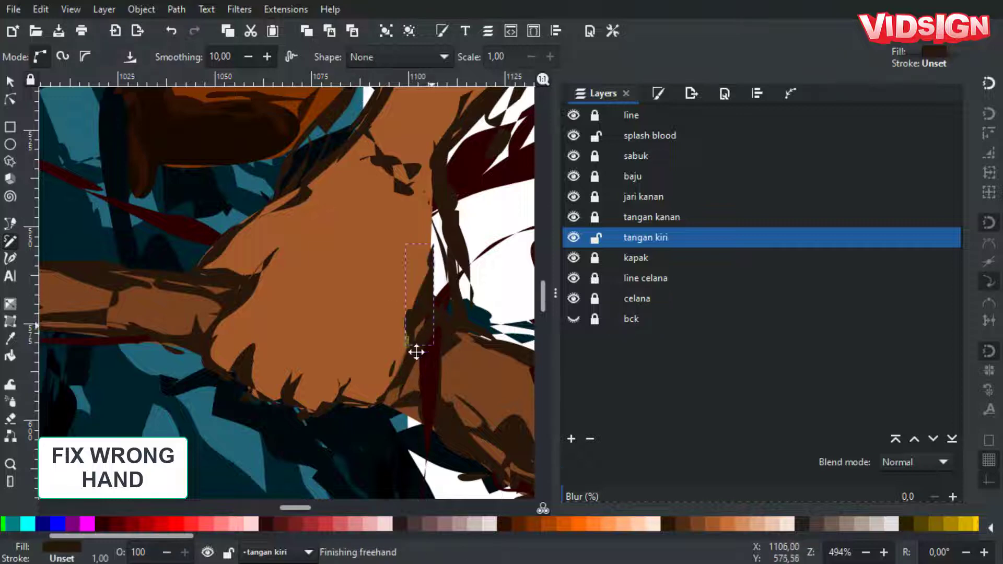
# - Add dark shadow strokes up the arm, near the wrist and over the fist
pyautogui.hscroll(3, 417, 351)
pyautogui.scroll(2, 417, 351)
pyautogui.moveTo(347, 384); pyautogui.dragTo(353, 320)
pyautogui.moveTo(346, 357); pyautogui.dragTo(352, 291)
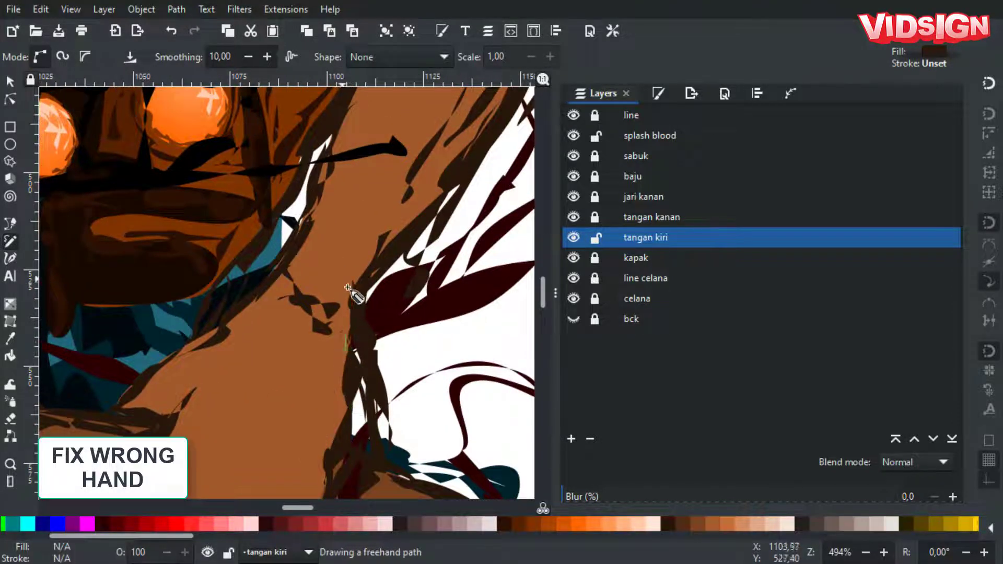
pyautogui.moveTo(349, 327); pyautogui.dragTo(387, 258)
pyautogui.scroll(-5, 358, 402)
pyautogui.hscroll(-1, 358, 401)
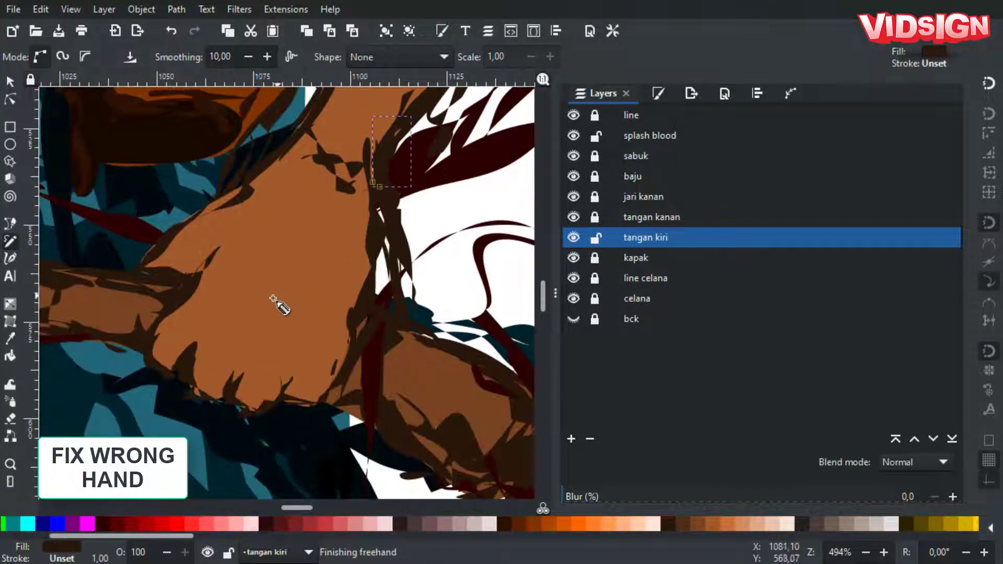
pyautogui.moveTo(253, 357)
pyautogui.mouseDown()
pyautogui.moveTo(275, 371)
pyautogui.moveTo(278, 393)
pyautogui.moveTo(249, 367)
pyautogui.mouseUp()
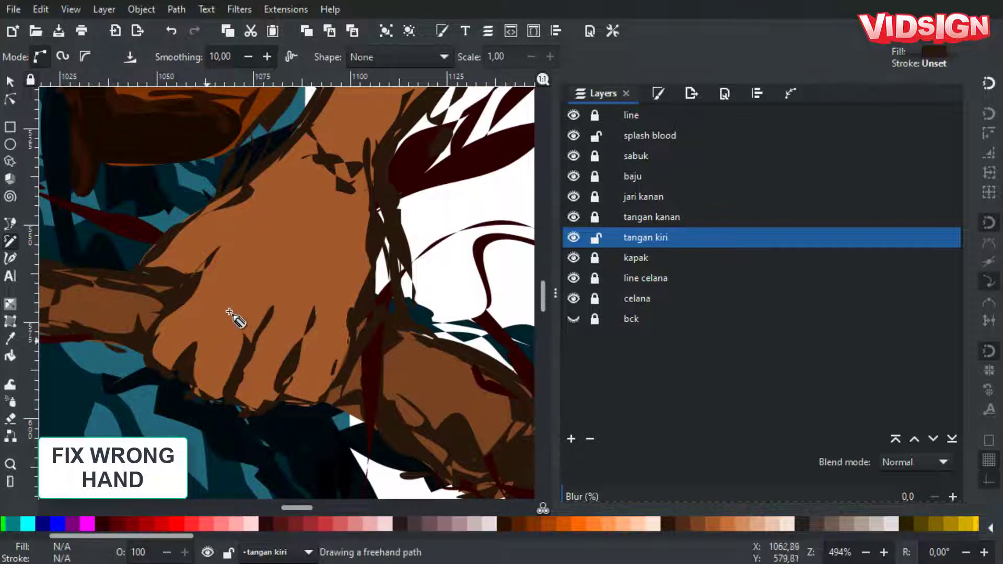
pyautogui.moveTo(183, 373); pyautogui.dragTo(184, 374)
pyautogui.scroll(-1, 309, 345)
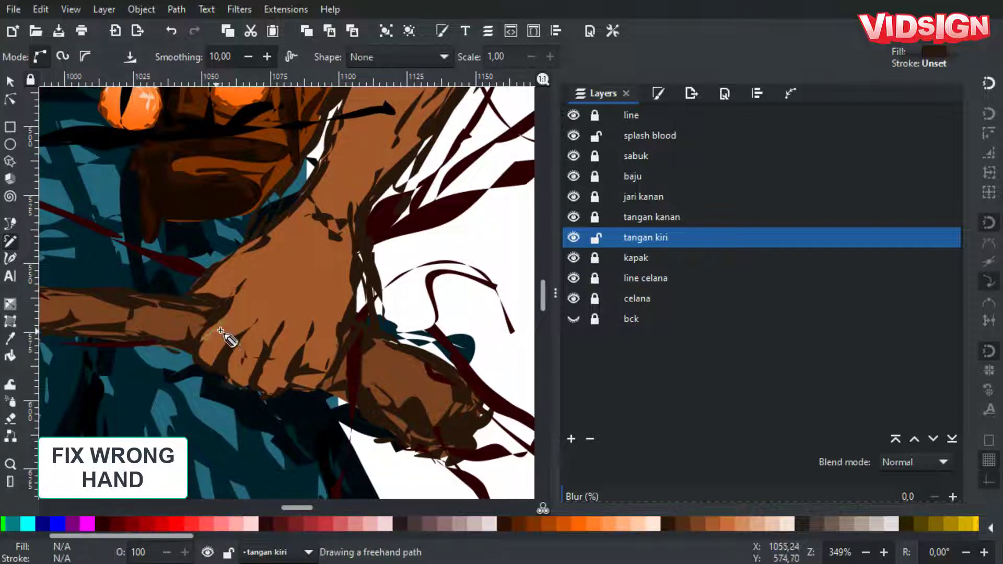
# - Add shadow strokes on the hand, knuckles, forearm and upper arm
pyautogui.moveTo(251, 282); pyautogui.dragTo(252, 285)
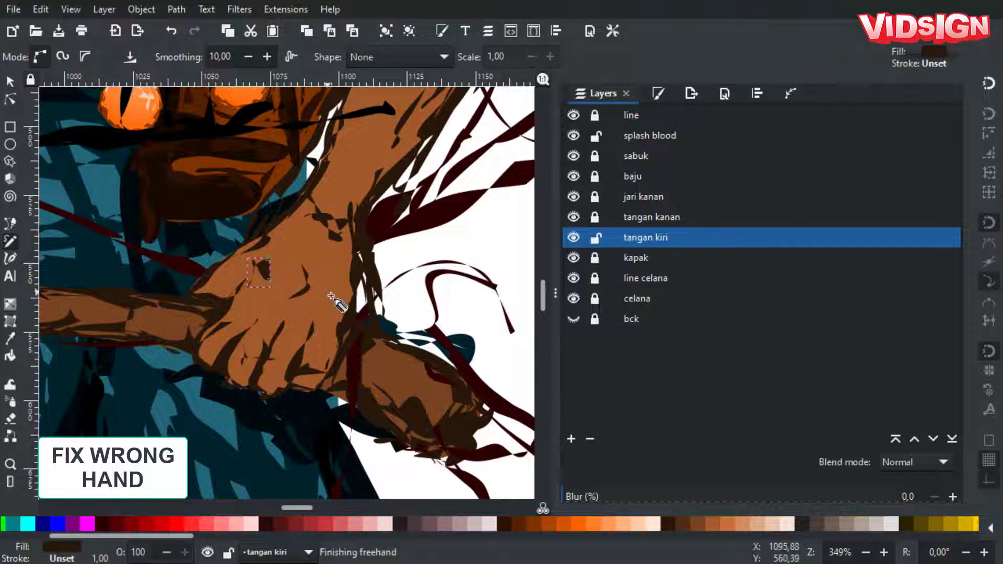
pyautogui.moveTo(356, 292); pyautogui.dragTo(356, 293)
pyautogui.scroll(4, 288, 342)
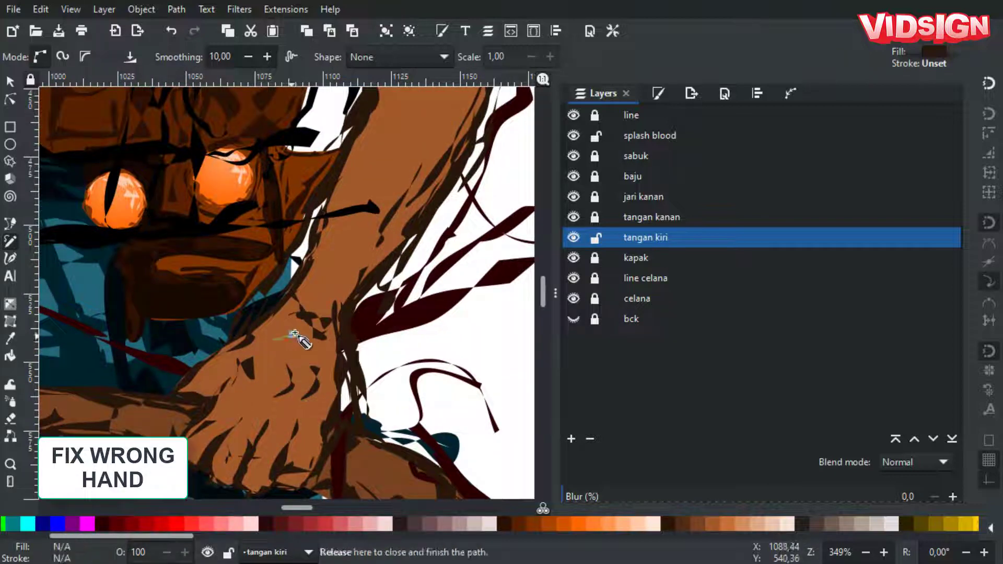
pyautogui.moveTo(295, 334); pyautogui.dragTo(296, 335)
pyautogui.scroll(4, 296, 337)
pyautogui.hscroll(2, 300, 354)
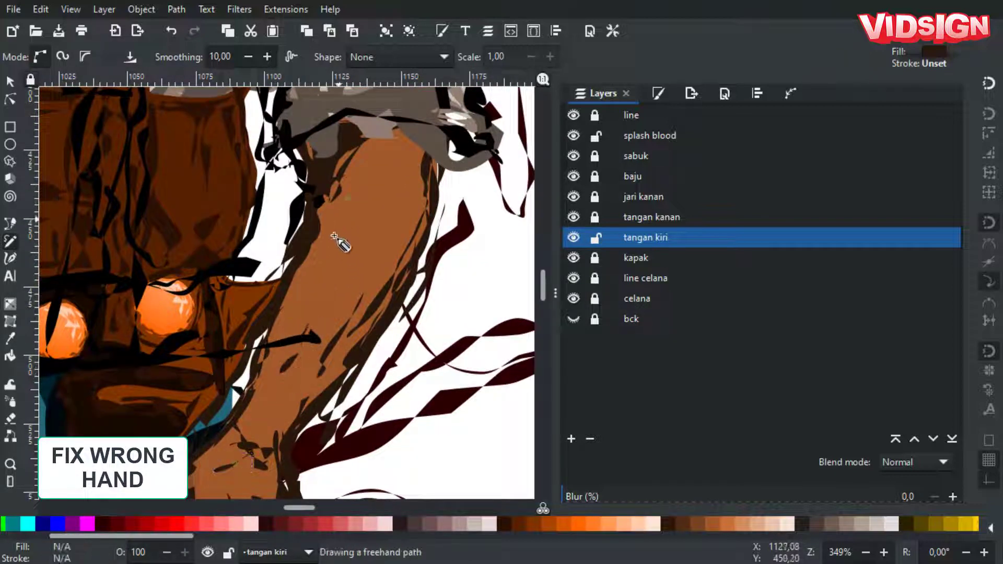
pyautogui.moveTo(348, 272); pyautogui.dragTo(347, 274)
pyautogui.moveTo(327, 228); pyautogui.dragTo(293, 314)
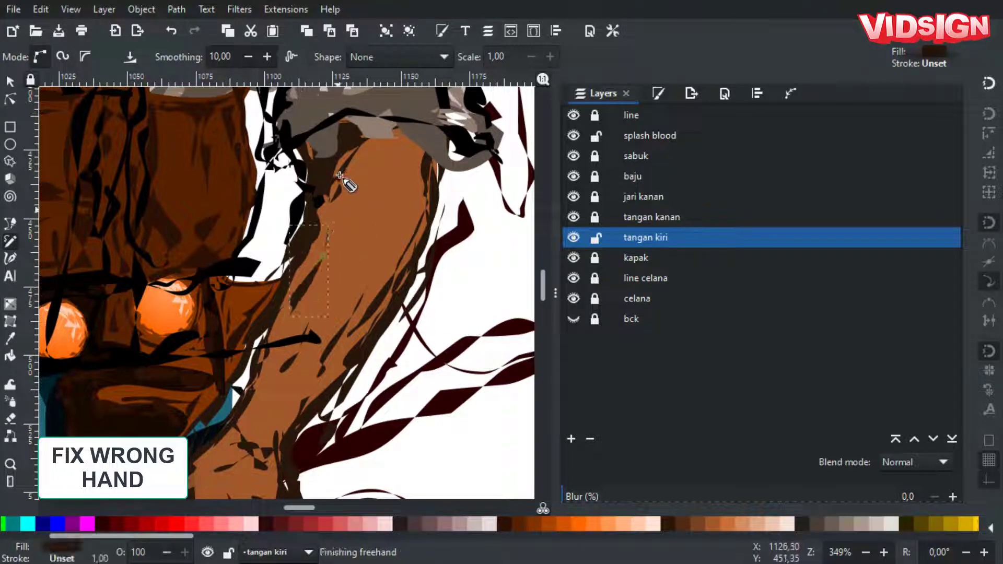
pyautogui.moveTo(353, 168); pyautogui.dragTo(353, 170)
# - Shade near the shoulder, along the arm edge and down the forearm
pyautogui.scroll(2, 366, 230)
pyautogui.hscroll(2, 366, 230)
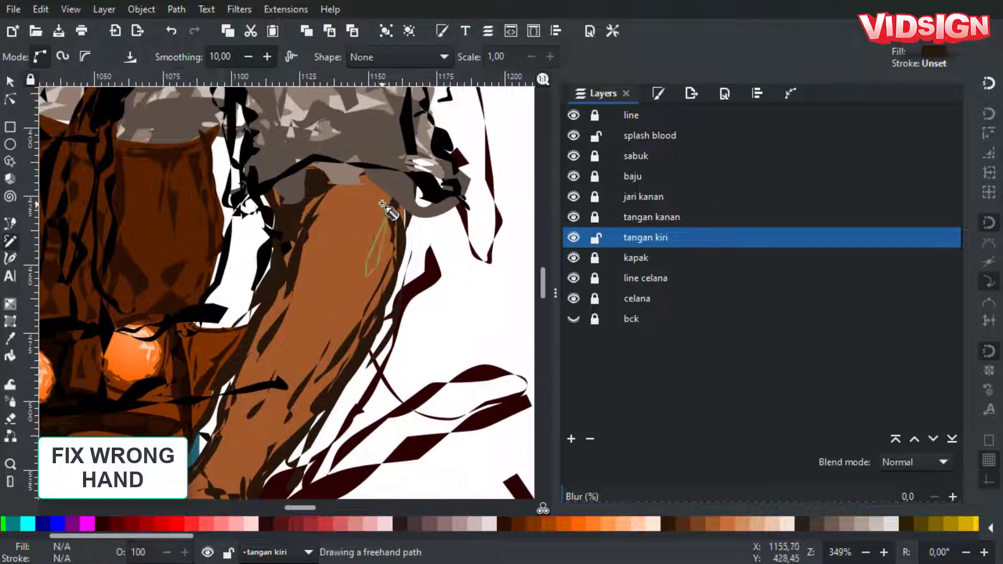
pyautogui.moveTo(382, 204); pyautogui.dragTo(382, 205)
pyautogui.moveTo(369, 187); pyautogui.dragTo(331, 188)
pyautogui.scroll(-3, 382, 260)
pyautogui.hscroll(-1, 382, 260)
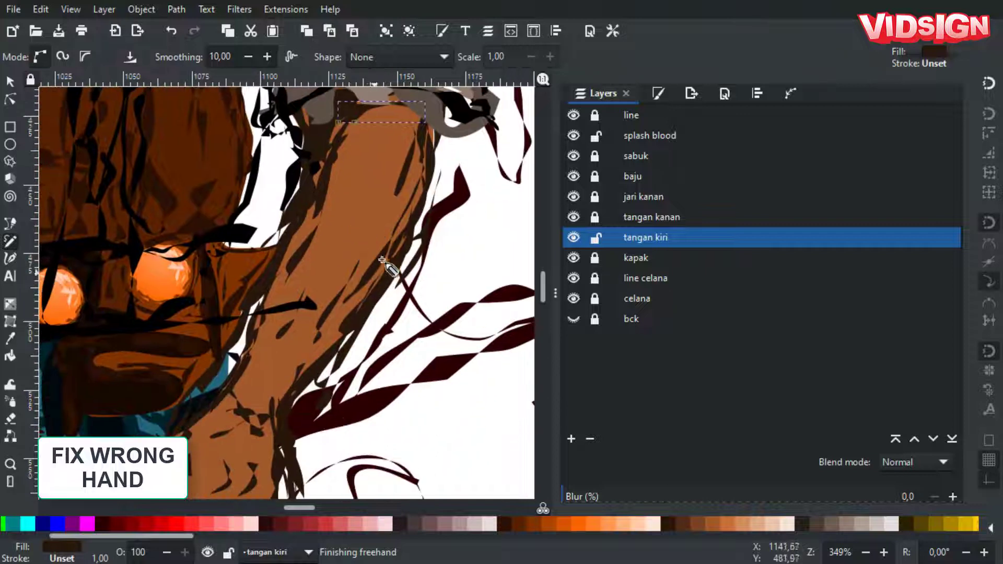
pyautogui.moveTo(386, 208); pyautogui.dragTo(395, 189)
pyautogui.moveTo(273, 303); pyautogui.dragTo(272, 301)
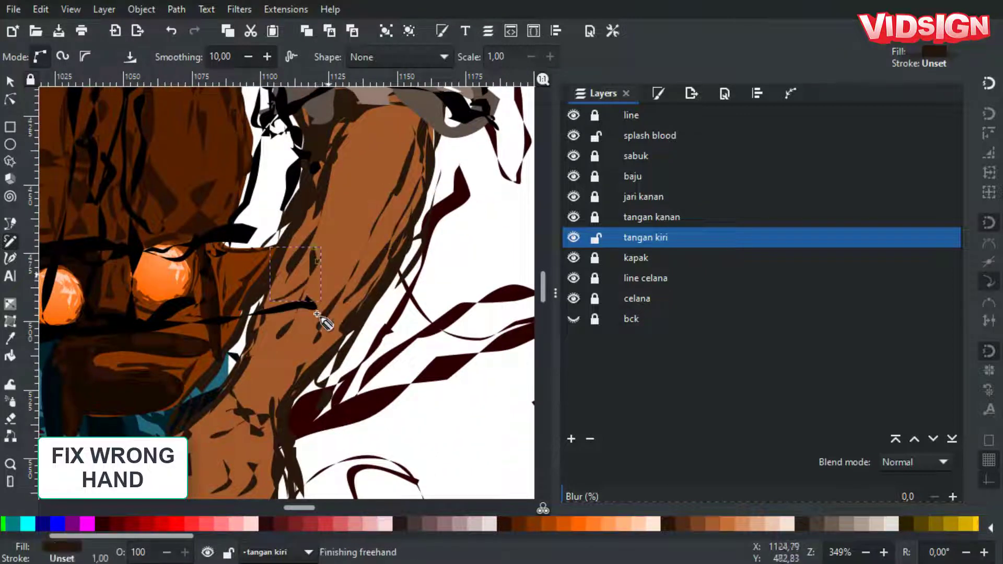
pyautogui.moveTo(264, 341); pyautogui.dragTo(269, 392)
# - Shade the inner forearm and add finger crease and knuckle shadow lines on the fist
pyautogui.scroll(-3, 316, 281)
pyautogui.hscroll(1, 316, 281)
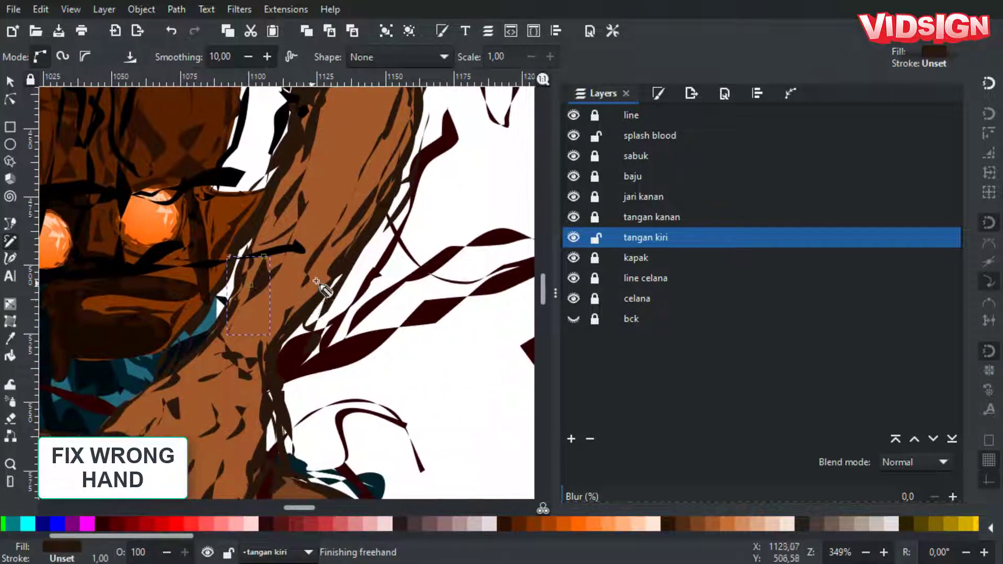
pyautogui.moveTo(337, 295); pyautogui.dragTo(339, 292)
pyautogui.scroll(-3, 314, 308)
pyautogui.hscroll(-1, 297, 320)
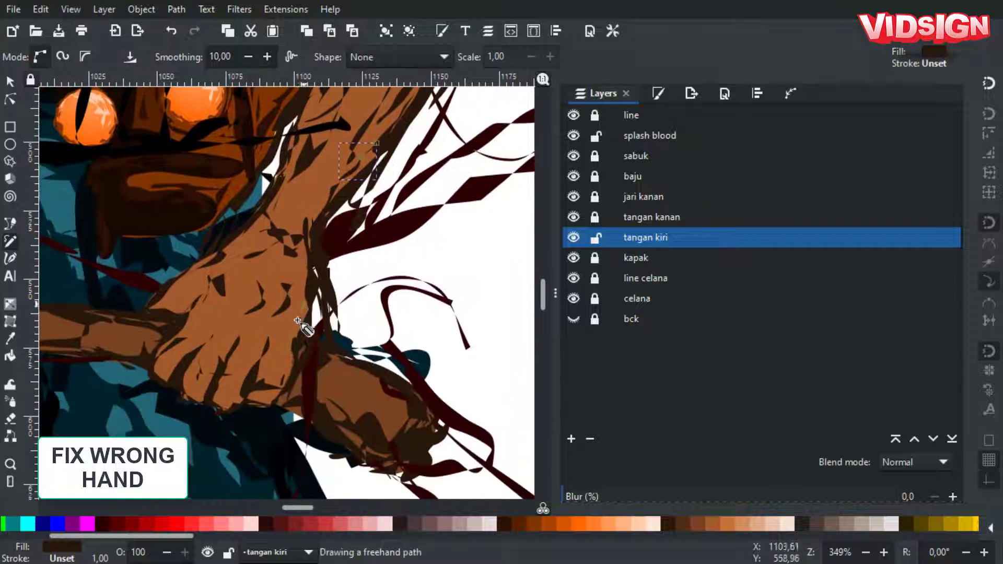
pyautogui.moveTo(292, 334); pyautogui.dragTo(291, 333)
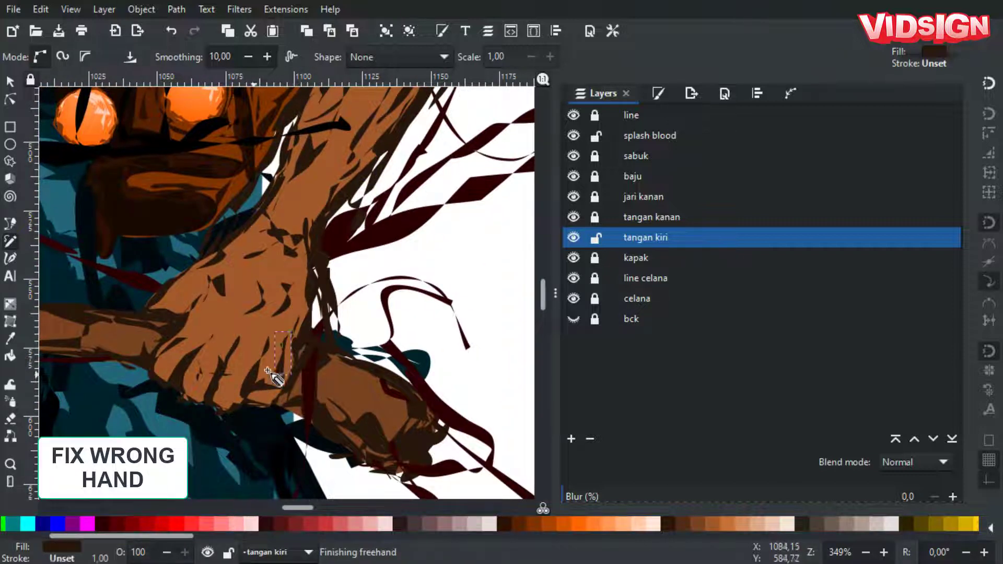
pyautogui.moveTo(278, 384); pyautogui.dragTo(276, 386)
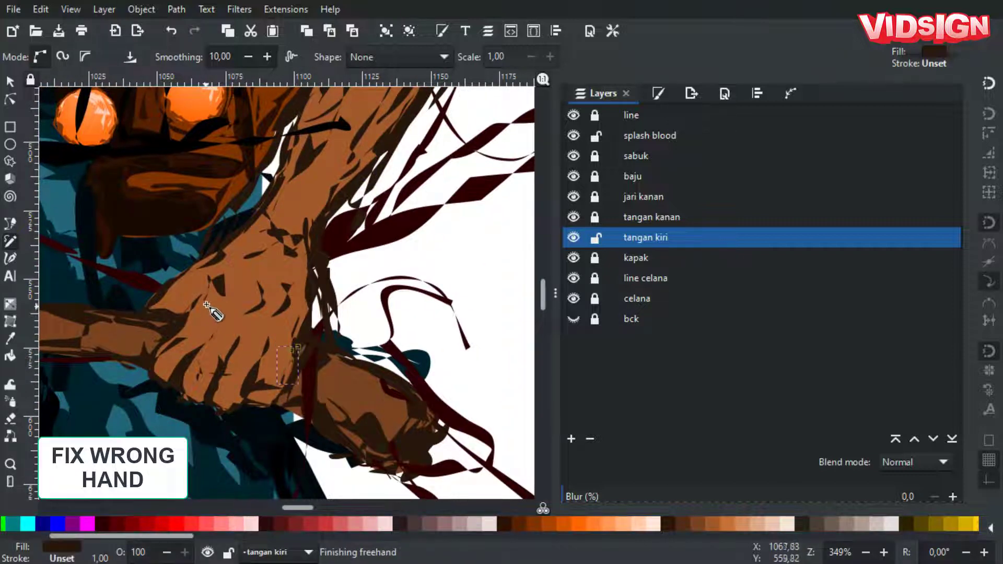
pyautogui.moveTo(189, 309); pyautogui.dragTo(202, 345)
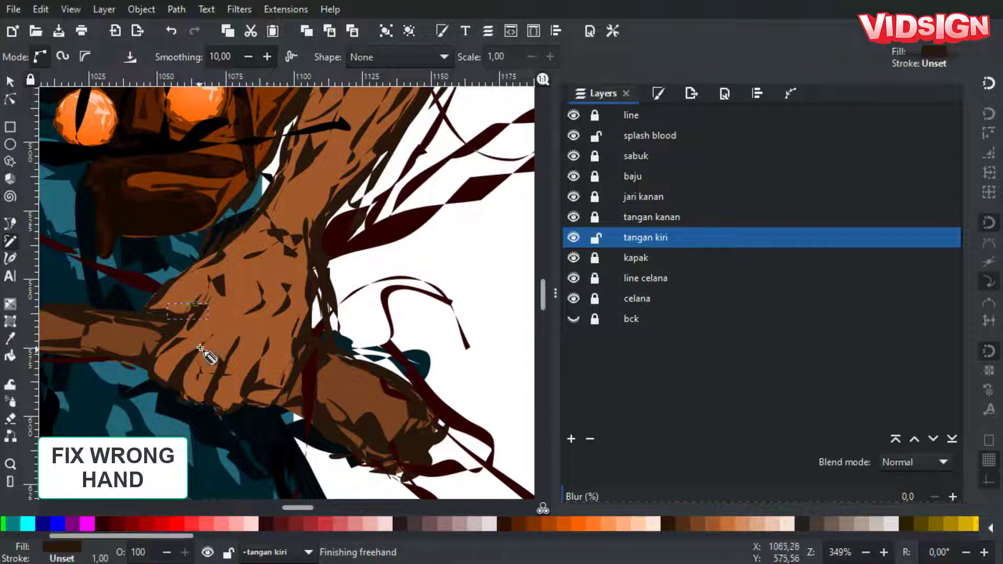
pyautogui.scroll(-4, 243, 346)
# - Fit the drawing in view and select the axe head on the kapak layer
pyautogui.press('space')
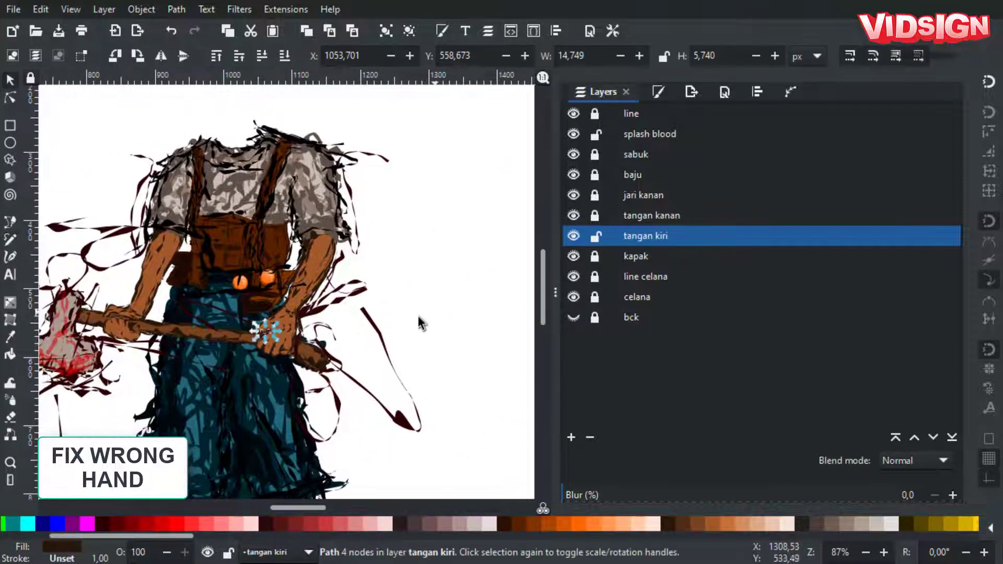
pyautogui.scroll(-3, 190, 312)
pyautogui.scroll(3, 189, 313)
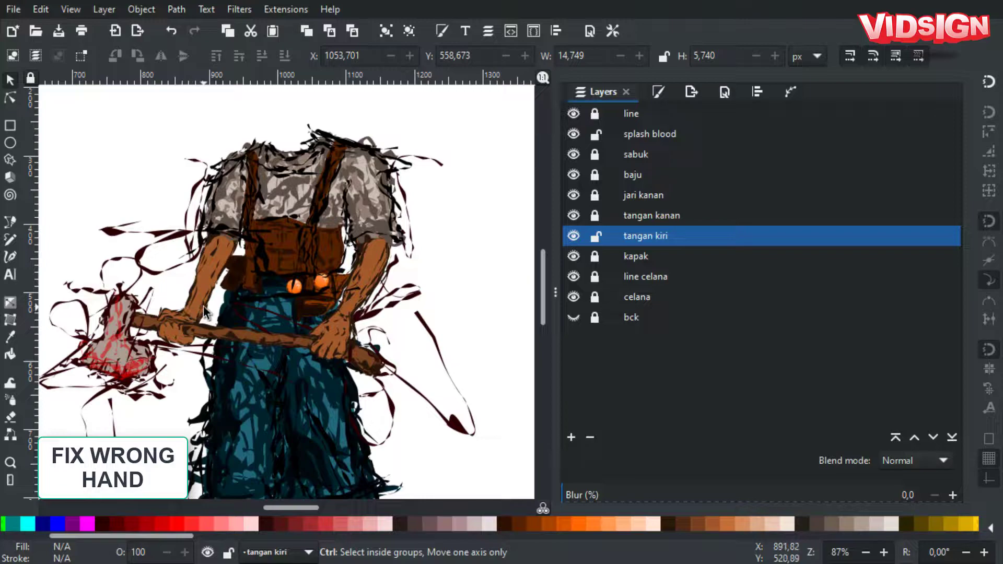
pyautogui.scroll(-3, 286, 293)
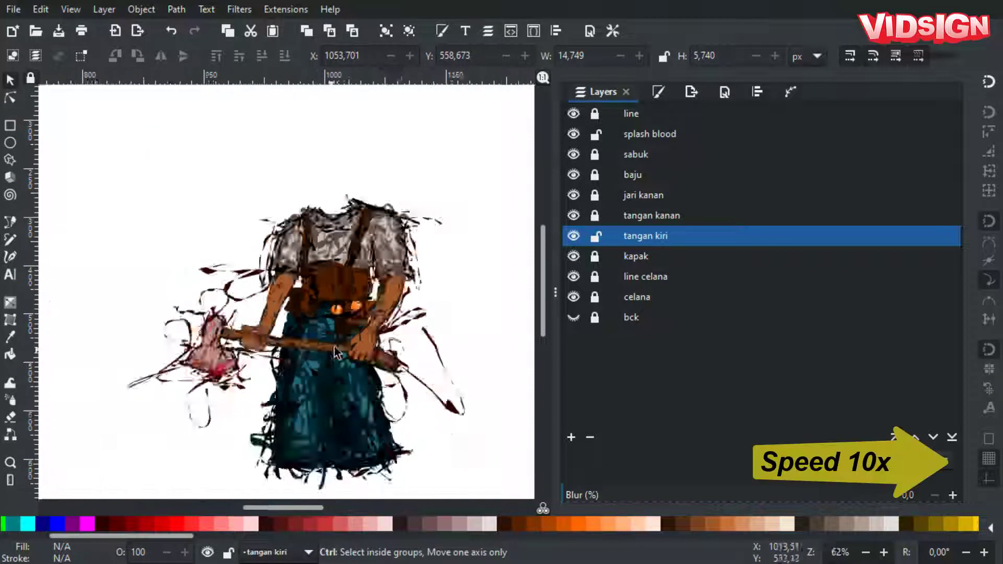
pyautogui.scroll(5, 286, 293)
pyautogui.click(573, 318)
pyautogui.press('5')
pyautogui.click(190, 328)
pyautogui.scroll(3, 190, 328)
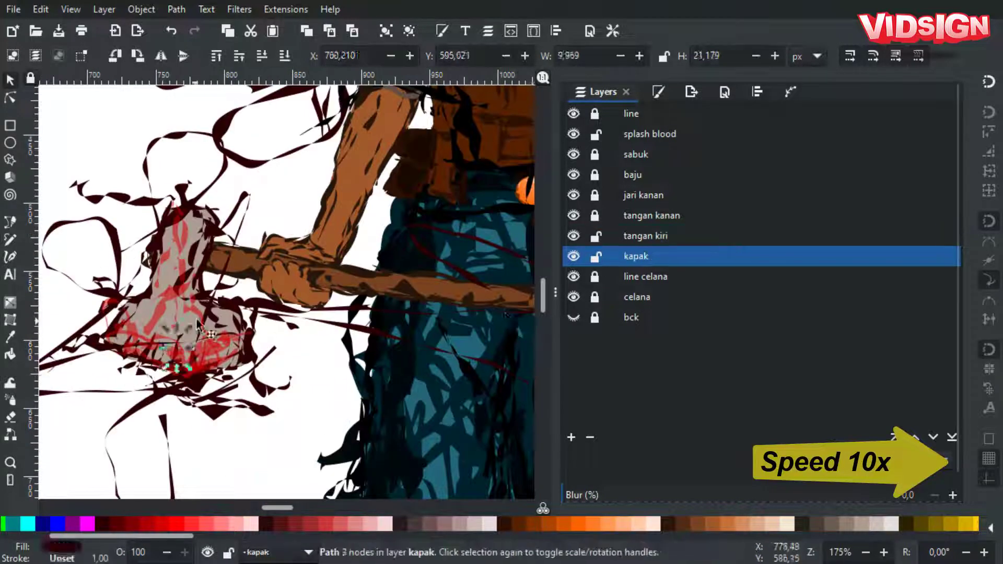
pyautogui.scroll(2, 190, 329)
# - Paint grey calligraphic texture strokes across the axe head
pyautogui.press('c')
pyautogui.moveTo(139, 214); pyautogui.dragTo(146, 245)
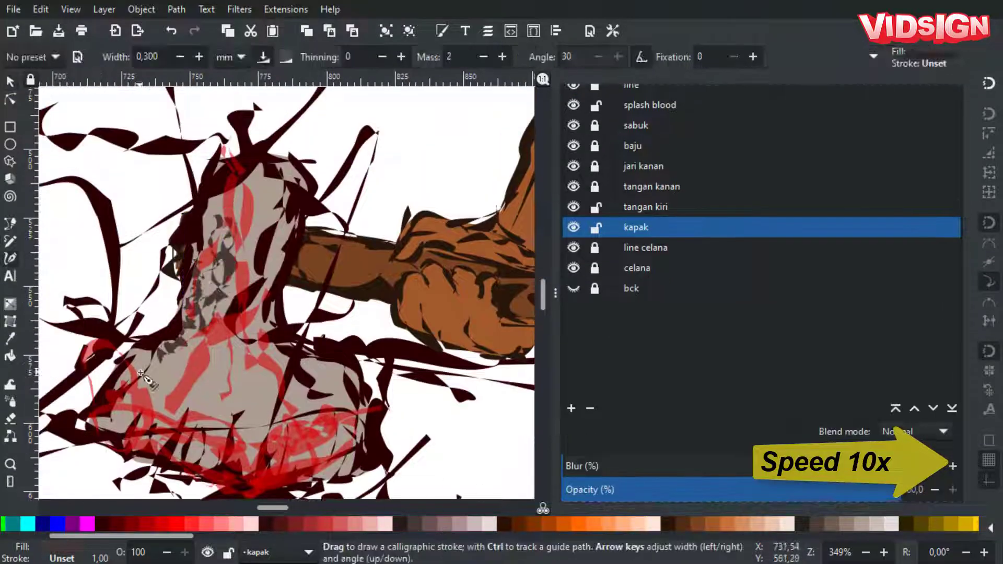
pyautogui.moveTo(140, 373); pyautogui.dragTo(245, 385)
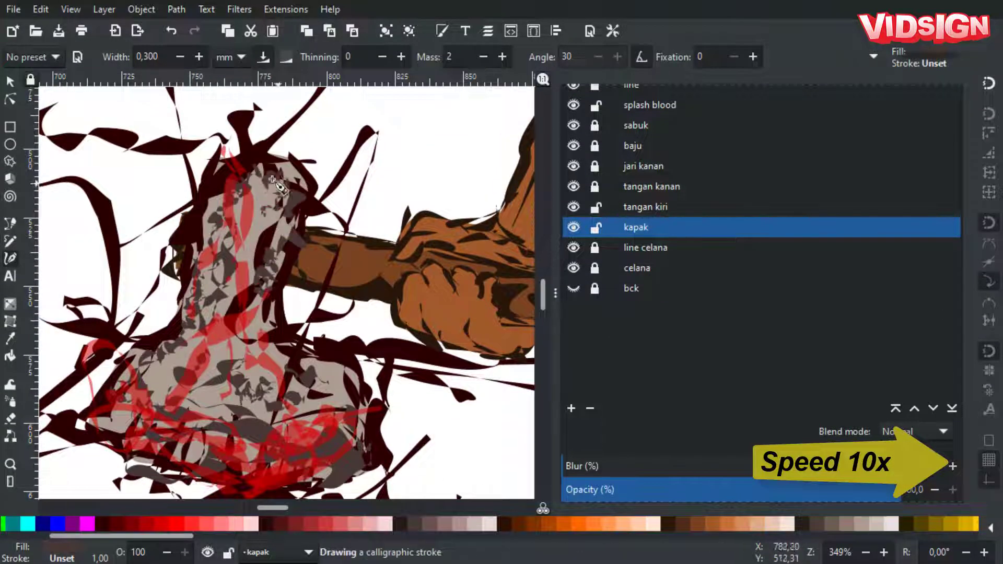
pyautogui.moveTo(280, 186); pyautogui.dragTo(235, 324)
pyautogui.press('s')
# - Hide the splash blood layer and combine two axe-head strokes into one path
pyautogui.click(573, 112)
pyautogui.click(172, 355)
pyautogui.keyDown('shift'); pyautogui.click(282, 387); pyautogui.keyUp('shift')
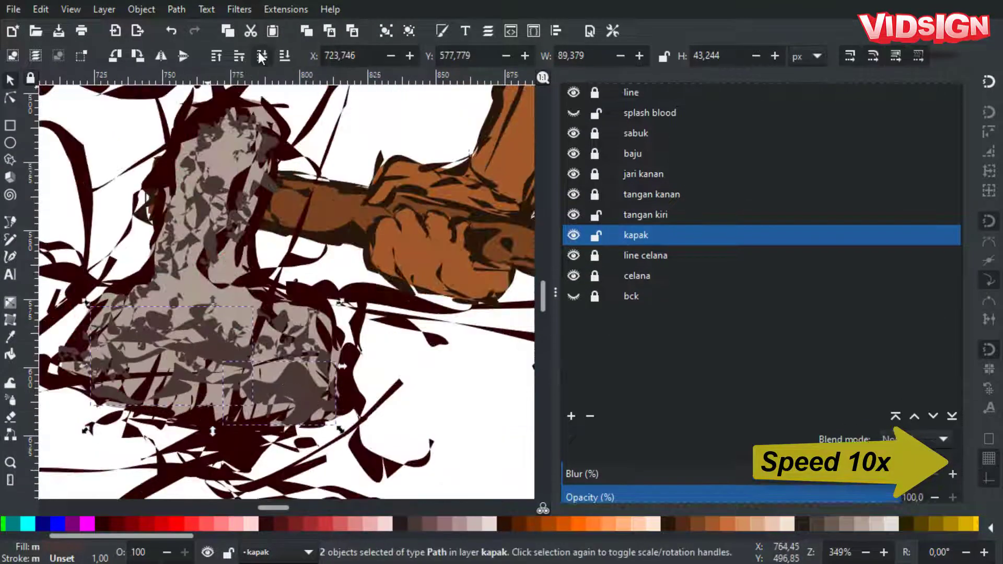
pyautogui.click(261, 56)
pyautogui.hotkey('ctrl', 'k')
pyautogui.click(284, 204)
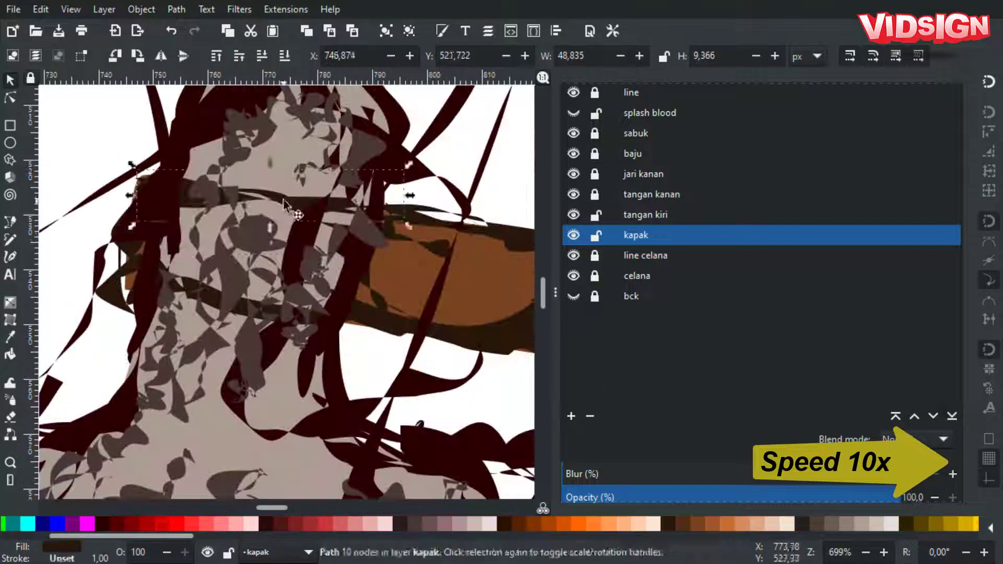
pyautogui.keyDown('ctrl'); pyautogui.scroll(-6, 309, 302); pyautogui.keyUp('ctrl')
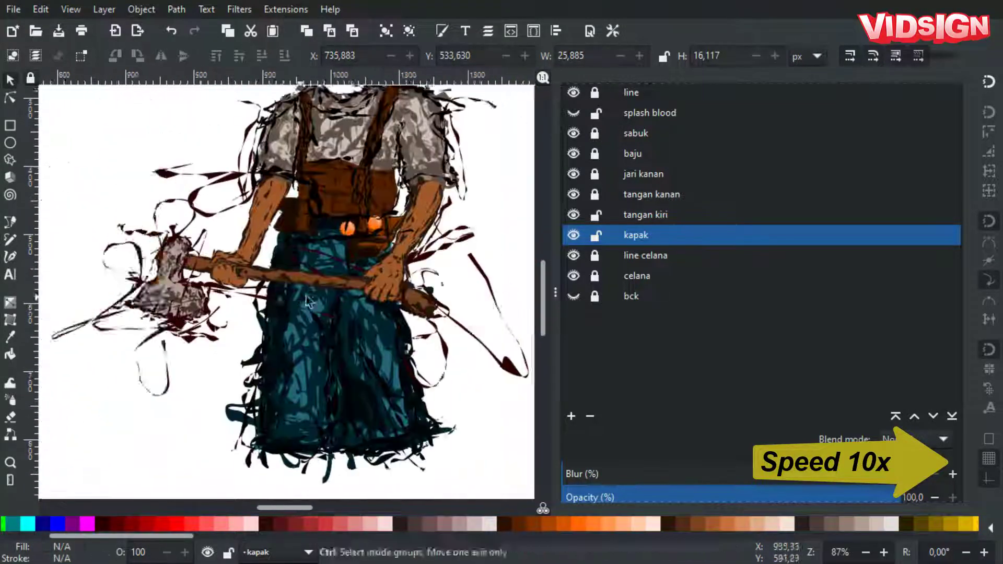
pyautogui.keyDown('ctrl'); pyautogui.scroll(5, 308, 302); pyautogui.keyUp('ctrl')
# - On the sabuk layer, draw dark Pencil shading strokes on the belt and bib
pyautogui.press('p')
pyautogui.click(636, 134)
pyautogui.moveTo(282, 172); pyautogui.dragTo(295, 301)
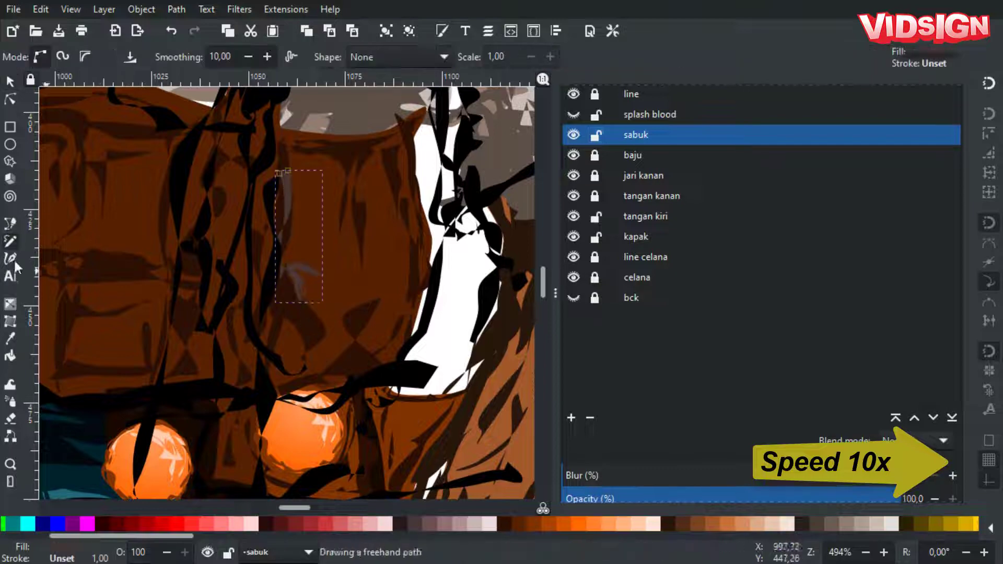
pyautogui.scroll(3, 306, 203)
pyautogui.hscroll(-5, 268, 386)
pyautogui.moveTo(156, 178); pyautogui.dragTo(76, 198)
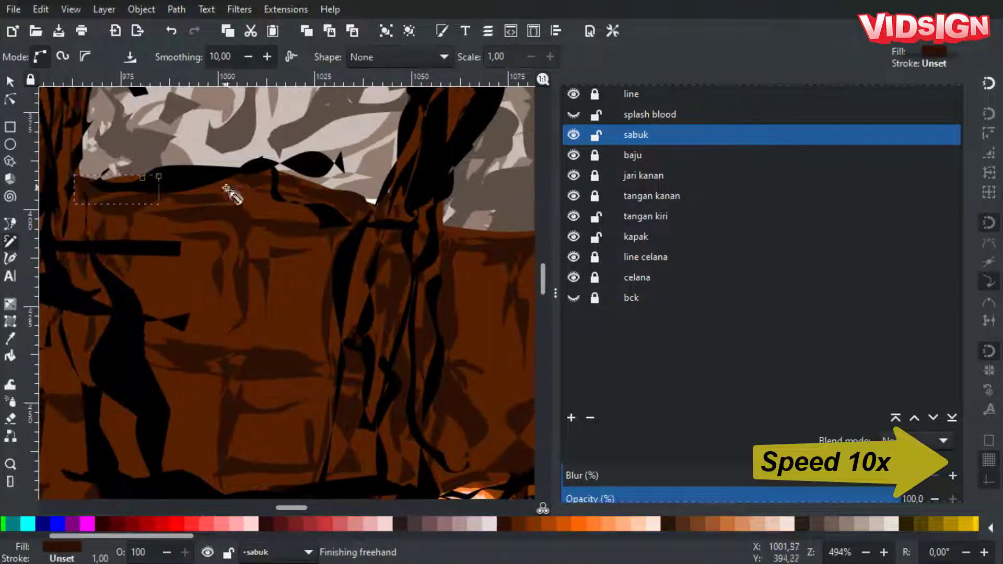
pyautogui.keyDown('ctrl'); pyautogui.scroll(-1, 225, 188); pyautogui.keyUp('ctrl')
pyautogui.moveTo(105, 291); pyautogui.dragTo(348, 167)
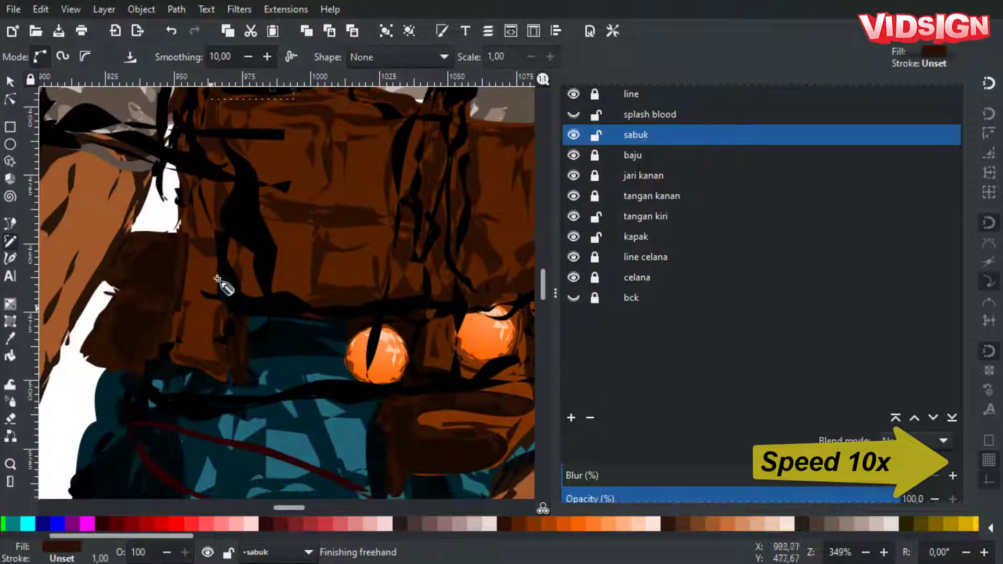
pyautogui.scroll(-2, 225, 285)
pyautogui.moveTo(444, 120); pyautogui.dragTo(348, 157)
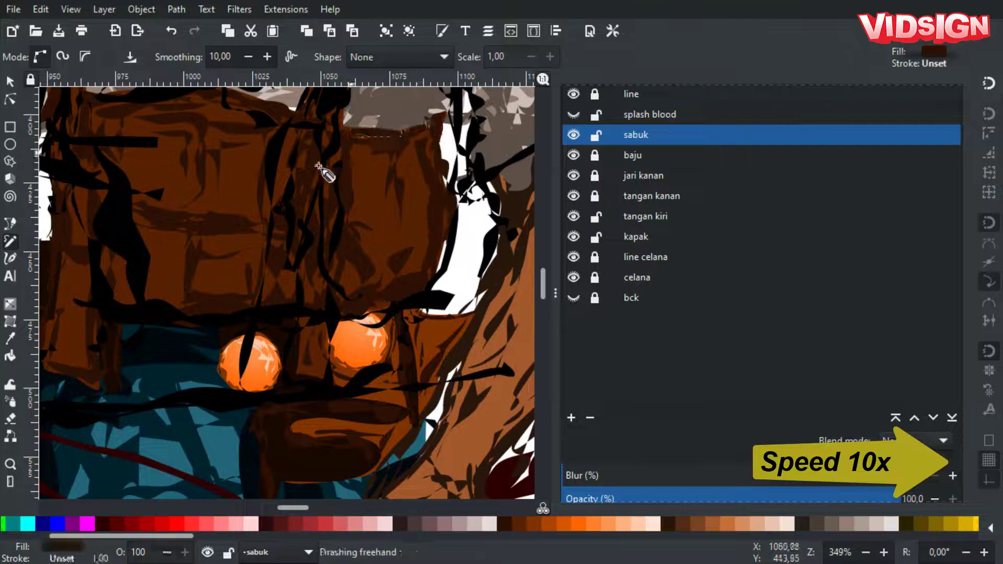
# - Fit the whole drawing in view and save it
pyautogui.press('5')
pyautogui.keyDown('ctrl'); pyautogui.scroll(5, 264, 314); pyautogui.keyUp('ctrl')
pyautogui.scroll(1, 258, 302)
pyautogui.hscroll(-1, 237, 290)
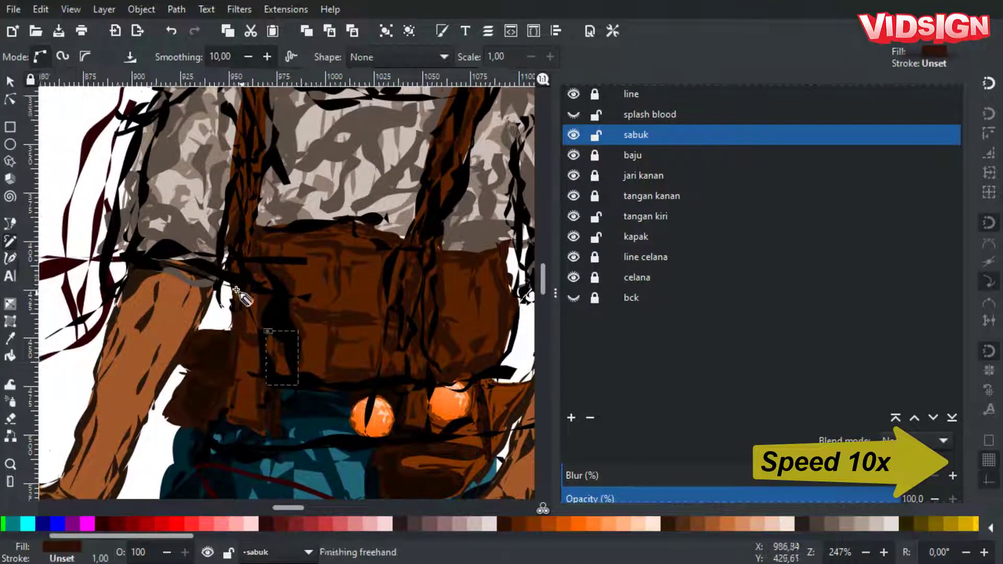
pyautogui.hotkey('ctrl', 's')
pyautogui.press('s')
pyautogui.keyDown('ctrl'); pyautogui.scroll(-3, 408, 319); pyautogui.keyUp('ctrl')
pyautogui.keyDown('ctrl'); pyautogui.scroll(-2, 408, 319); pyautogui.keyUp('ctrl')
pyautogui.keyDown('ctrl'); pyautogui.scroll(-2, 408, 318); pyautogui.keyUp('ctrl')
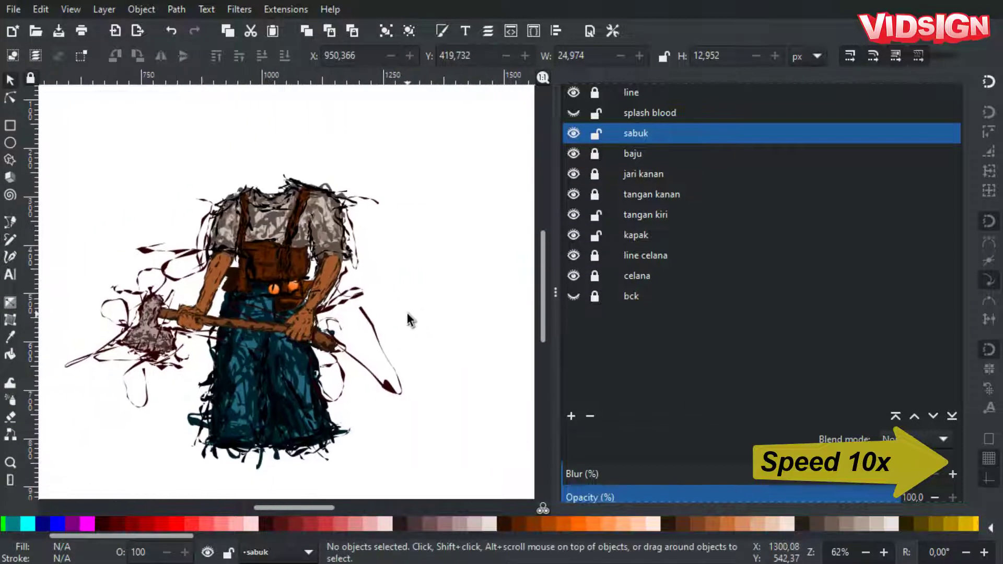
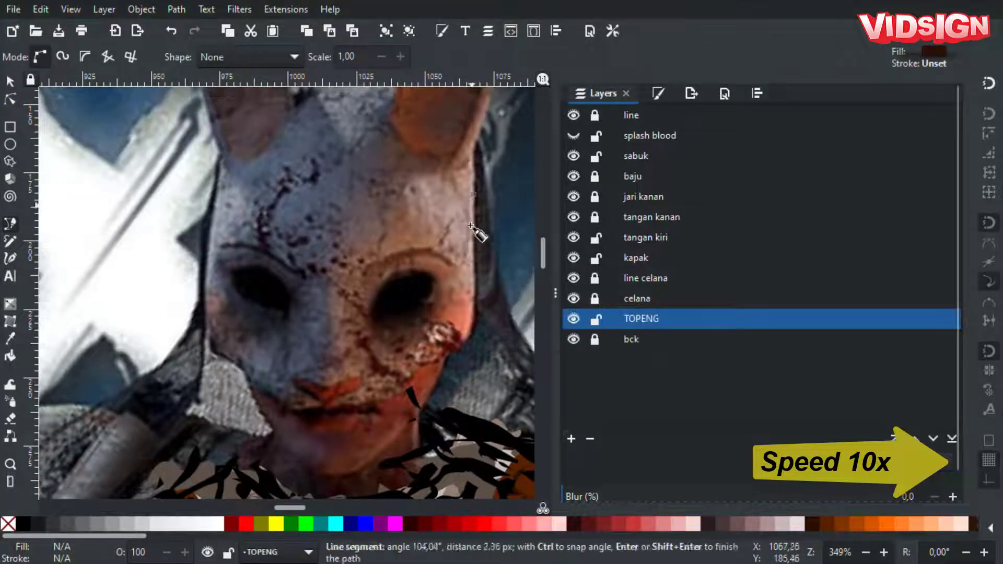
# - Trace the rabbit mask's outer outline and lower its opacity to see the reference
pyautogui.moveTo(473, 229); pyautogui.dragTo(416, 368)
pyautogui.moveTo(305, 411); pyautogui.dragTo(224, 250)
pyautogui.scroll(3, 224, 251)
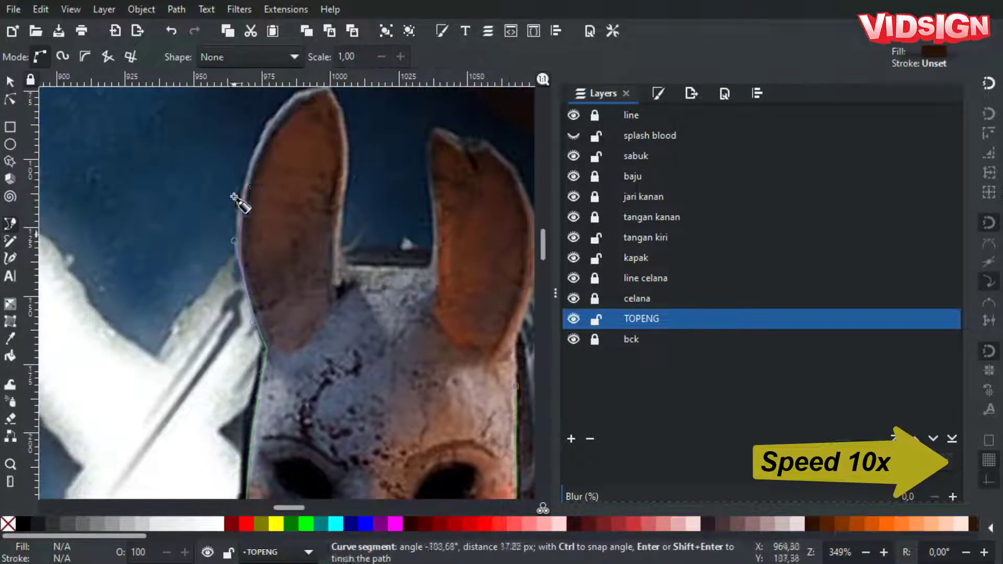
pyautogui.scroll(3, 239, 197)
pyautogui.moveTo(313, 197); pyautogui.dragTo(339, 291)
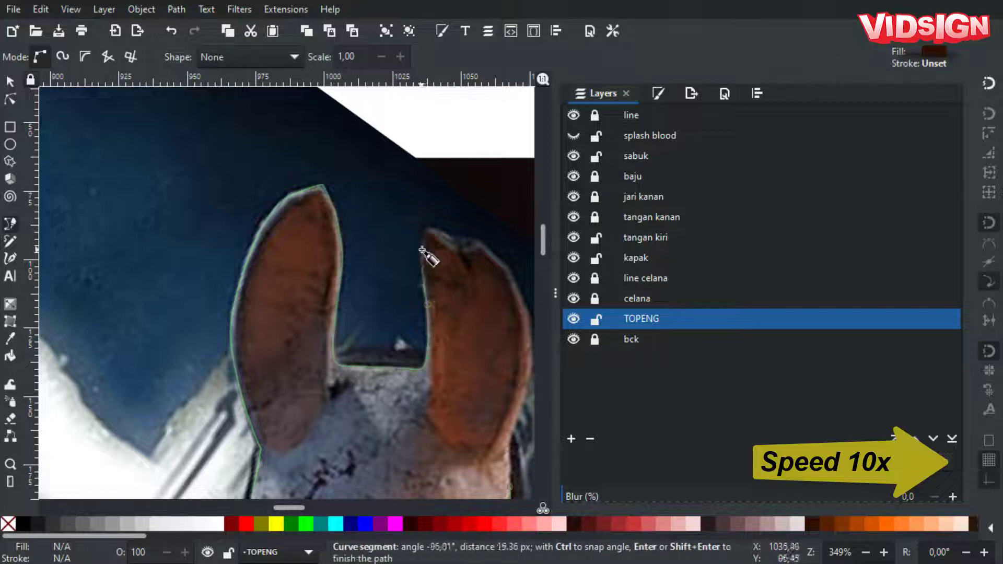
pyautogui.moveTo(422, 249); pyautogui.dragTo(489, 251)
pyautogui.scroll(-2, 465, 365)
pyautogui.click(432, 352)
pyautogui.click(661, 488)
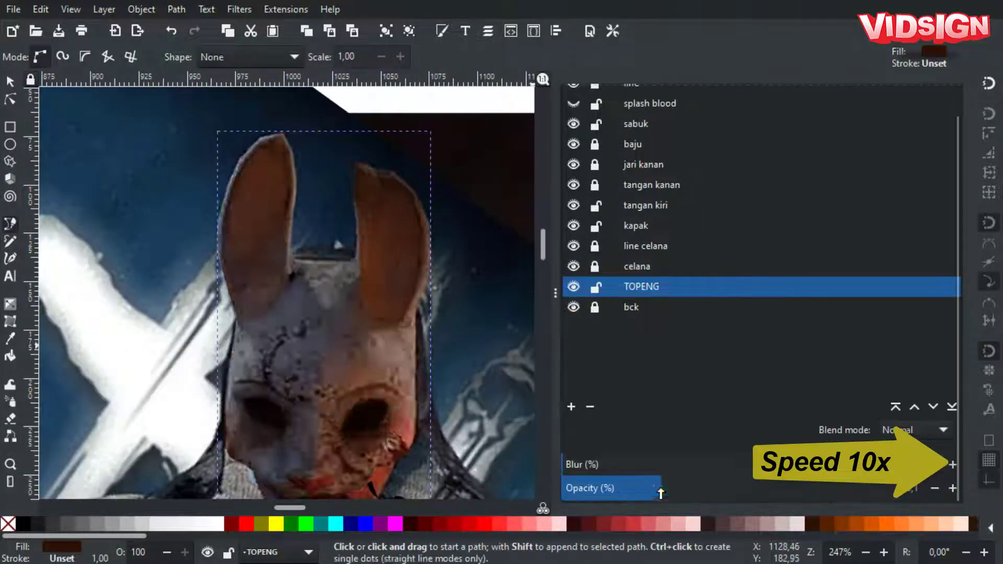
# - Trace the left and right inner ear shapes
pyautogui.click(246, 523)
pyautogui.moveTo(329, 284); pyautogui.dragTo(329, 255)
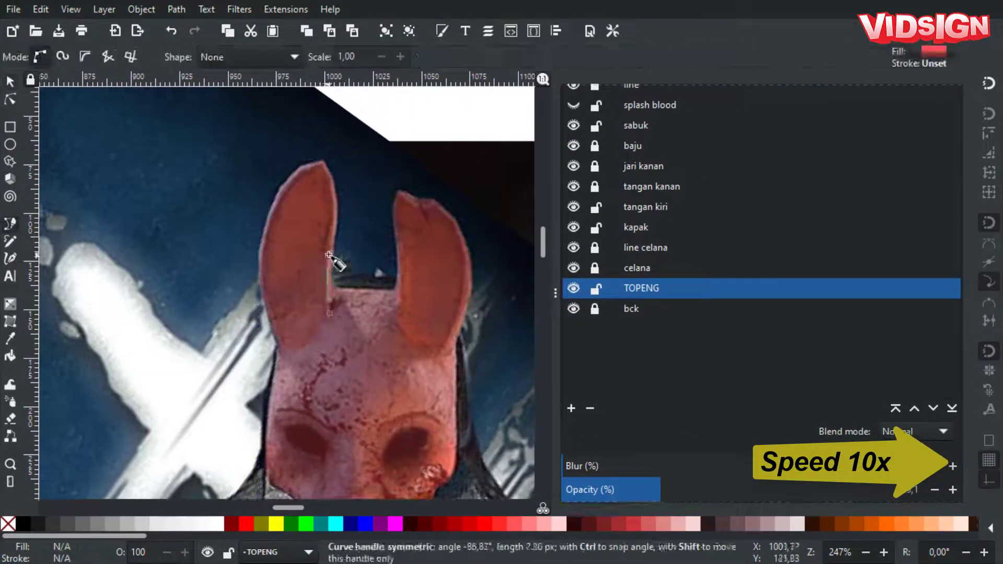
pyautogui.click(285, 212)
pyautogui.click(329, 313)
pyautogui.click(399, 321)
pyautogui.click(399, 199)
pyautogui.moveTo(420, 207); pyautogui.dragTo(425, 216)
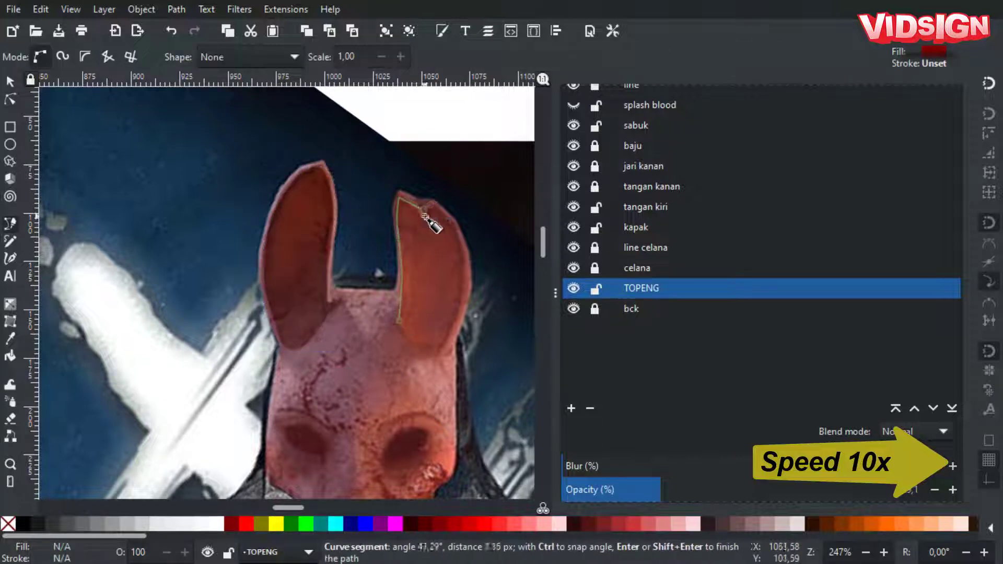
pyautogui.doubleClick(458, 323)
# - Trace the left eye hole and the nose, giving the nose a light pink fill
pyautogui.scroll(1, 470, 352)
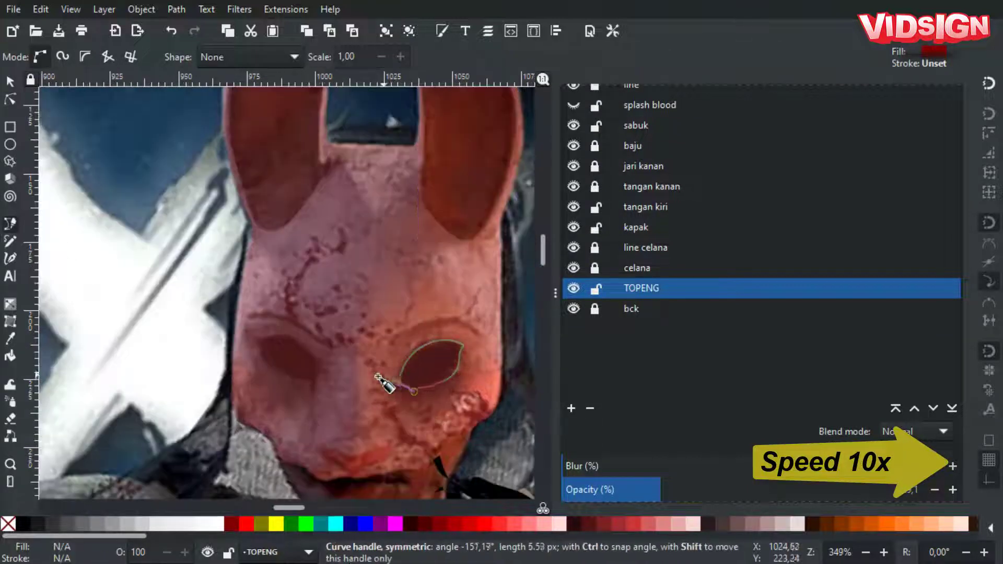
pyautogui.click(346, 390)
pyautogui.scroll(1, 337, 403)
pyautogui.click(426, 402)
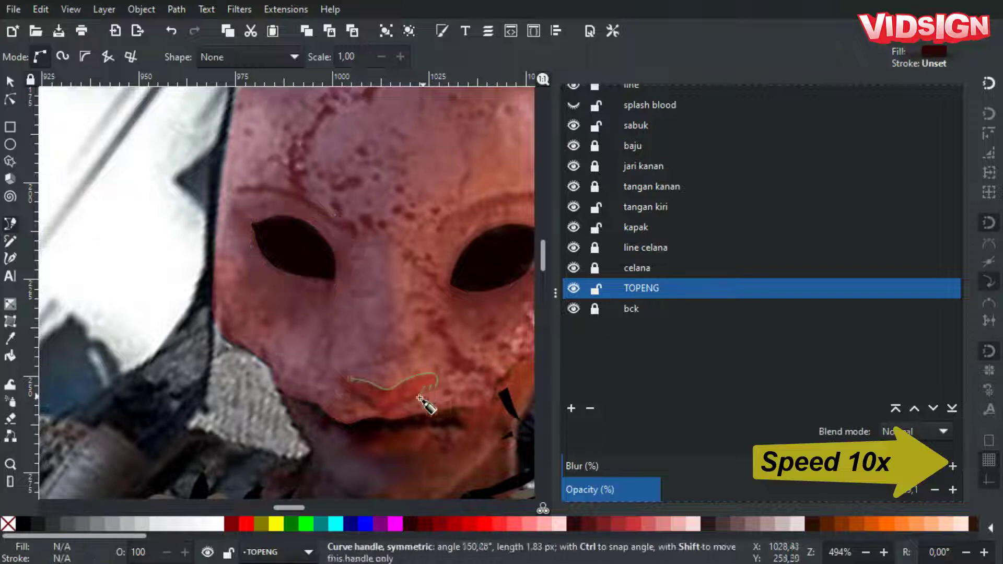
pyautogui.click(351, 385)
pyautogui.press('s')
pyautogui.click(546, 525)
# - Draw dark brown right and left eyebrow shapes above the eyes
pyautogui.scroll(-3, 369, 309)
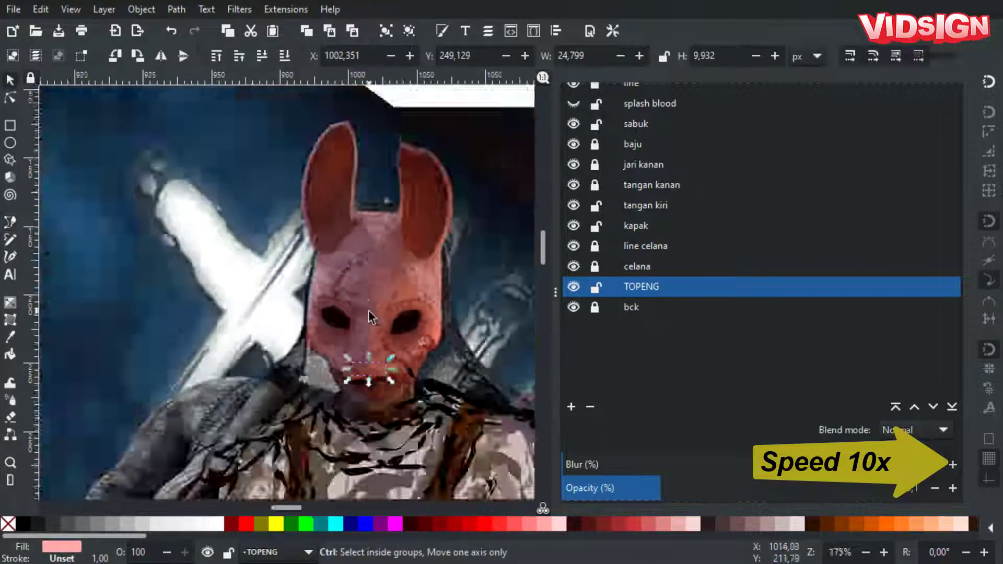
pyautogui.scroll(3, 392, 320)
pyautogui.press('b')
pyautogui.click(392, 319)
pyautogui.click(522, 306)
pyautogui.click(392, 319)
pyautogui.press('s')
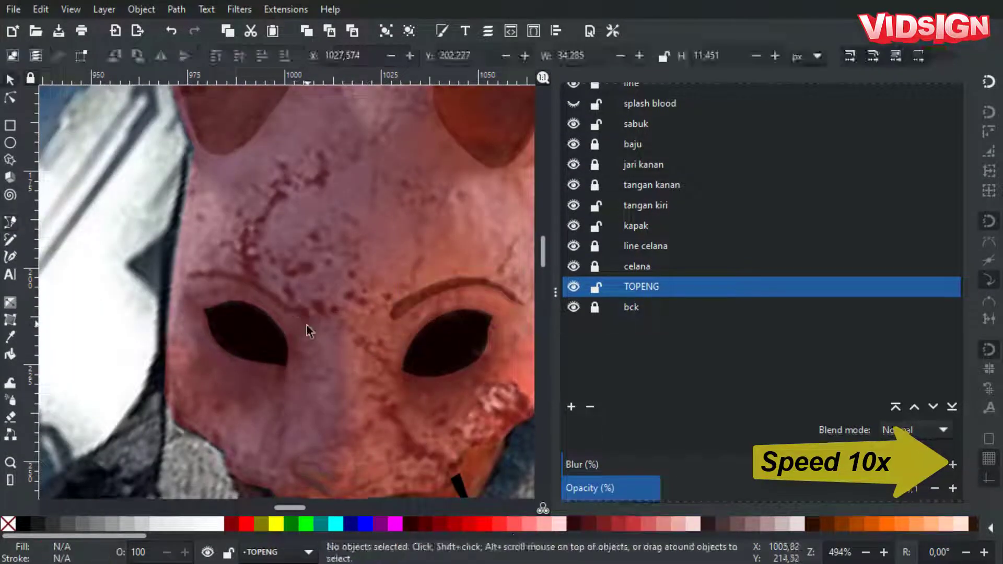
pyautogui.press('b')
pyautogui.click(188, 277)
pyautogui.click(299, 327)
pyautogui.scroll(-3, 299, 327)
pyautogui.press('s')
pyautogui.press('Escape')
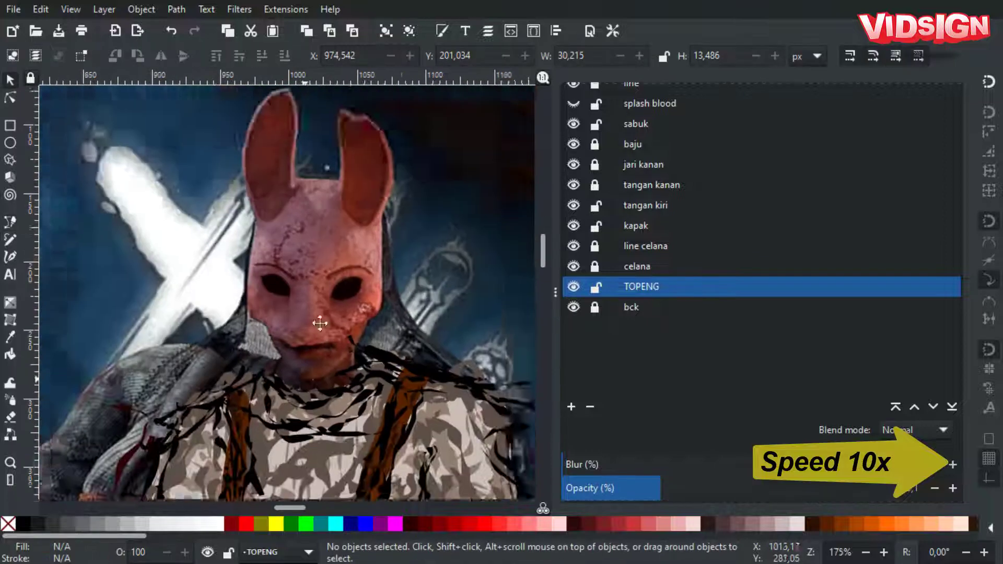
# - Raise TOPENG opacity to 100, recolour the mask light grey-pink and inner ears pink
pyautogui.scroll(3, 359, 314)
pyautogui.scroll(-2, 314, 298)
pyautogui.moveTo(661, 488); pyautogui.dragTo(901, 489)
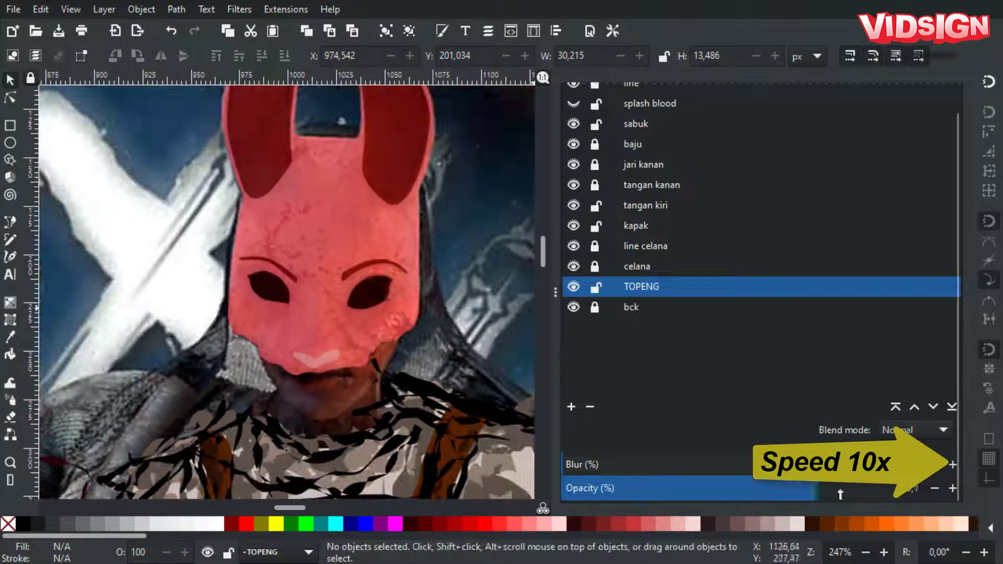
pyautogui.click(573, 287)
pyautogui.click(324, 235)
pyautogui.scroll(-5, 261, 523)
pyautogui.click(274, 522)
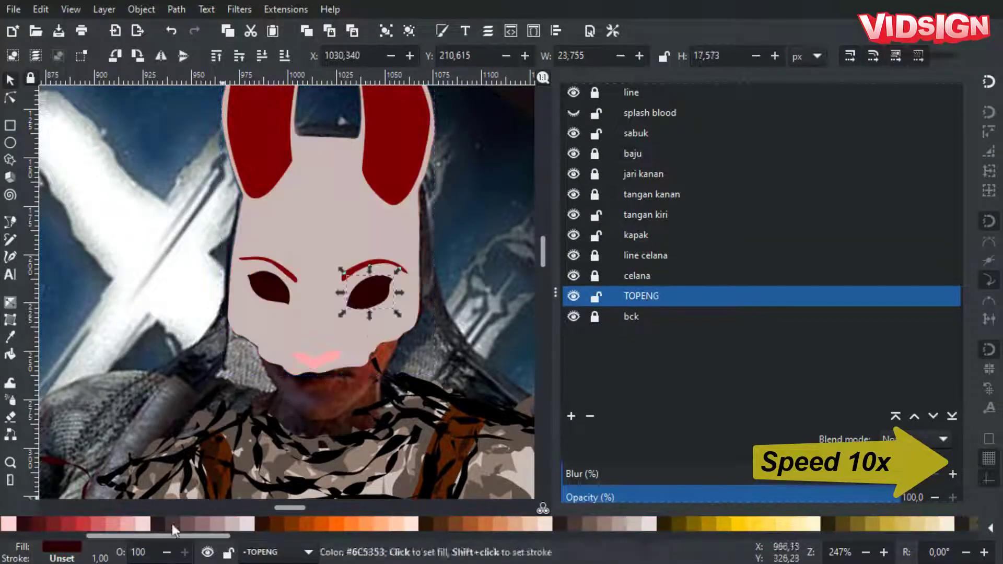
pyautogui.press('Escape')
pyautogui.scroll(5, 386, 269)
pyautogui.click(386, 269)
pyautogui.click(78, 522)
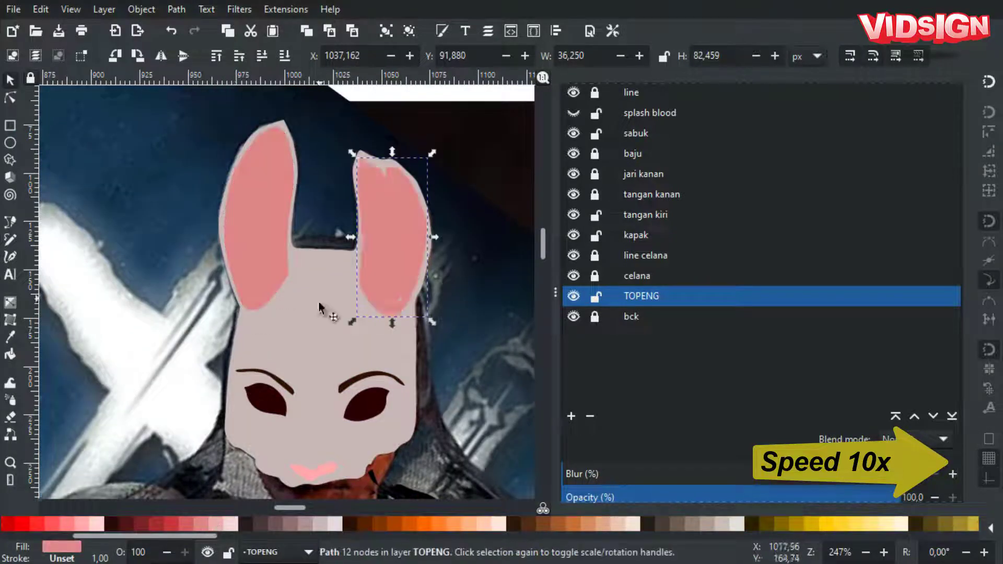
# - Add a gradient to the left inner ear and compare against the reference
pyautogui.scroll(3, 313, 261)
pyautogui.press('g')
pyautogui.moveTo(252, 326); pyautogui.dragTo(251, 173)
pyautogui.scroll(-2, 350, 370)
pyautogui.scroll(-3, 350, 370)
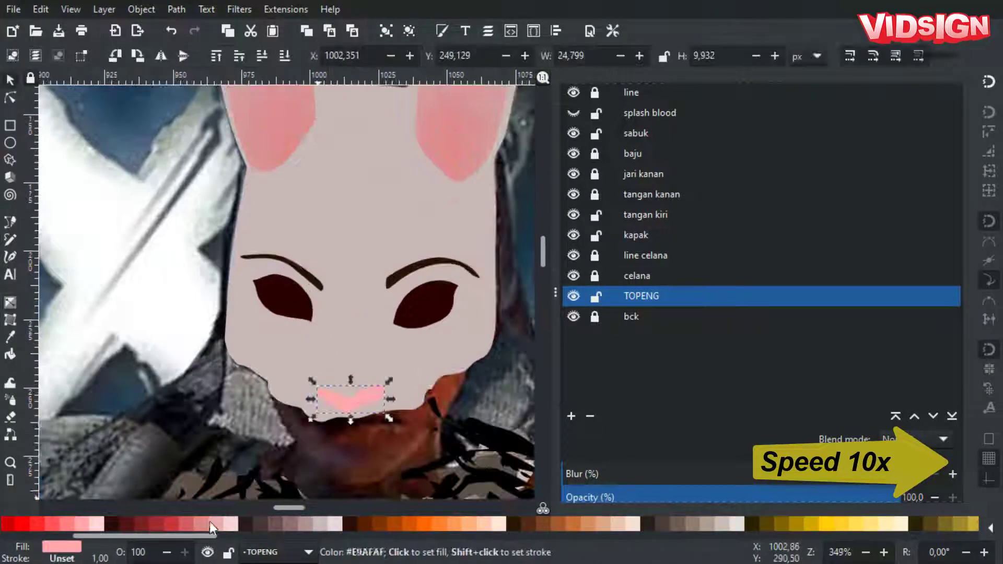
pyautogui.scroll(3, 382, 283)
pyautogui.click(574, 296)
pyautogui.click(573, 296)
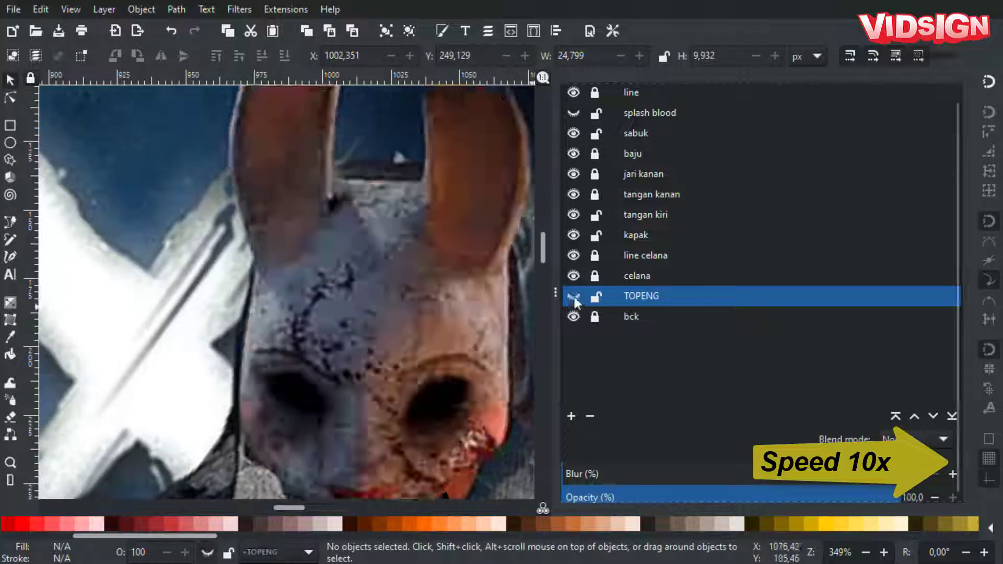
# - Draw a mauve shading shape on the mask's forehead
pyautogui.press('b')
pyautogui.scroll(2, 339, 235)
pyautogui.click(339, 187)
pyautogui.click(423, 303)
pyautogui.click(340, 187)
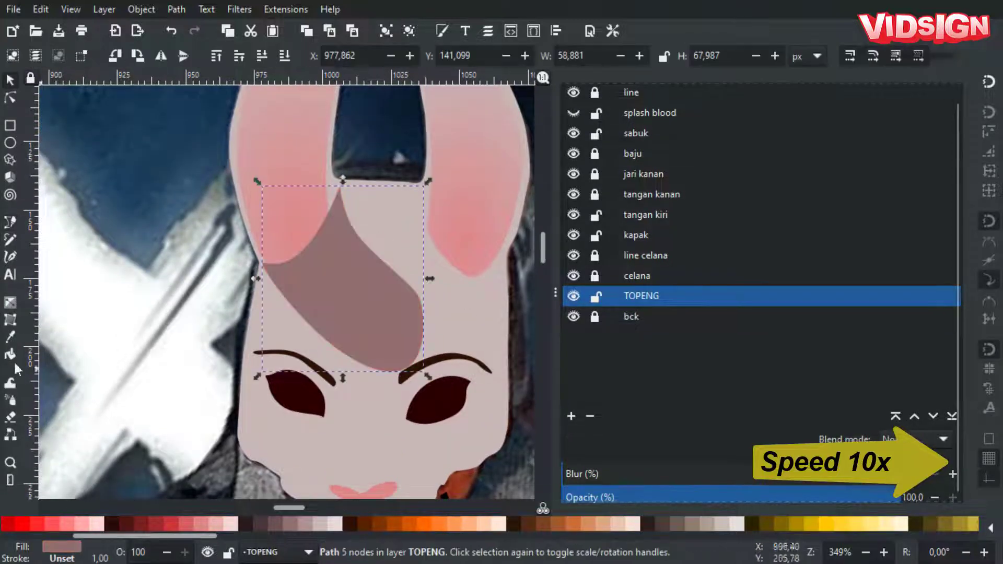
# - Fade the mauve forehead shape with a transparency gradient
pyautogui.press('g')
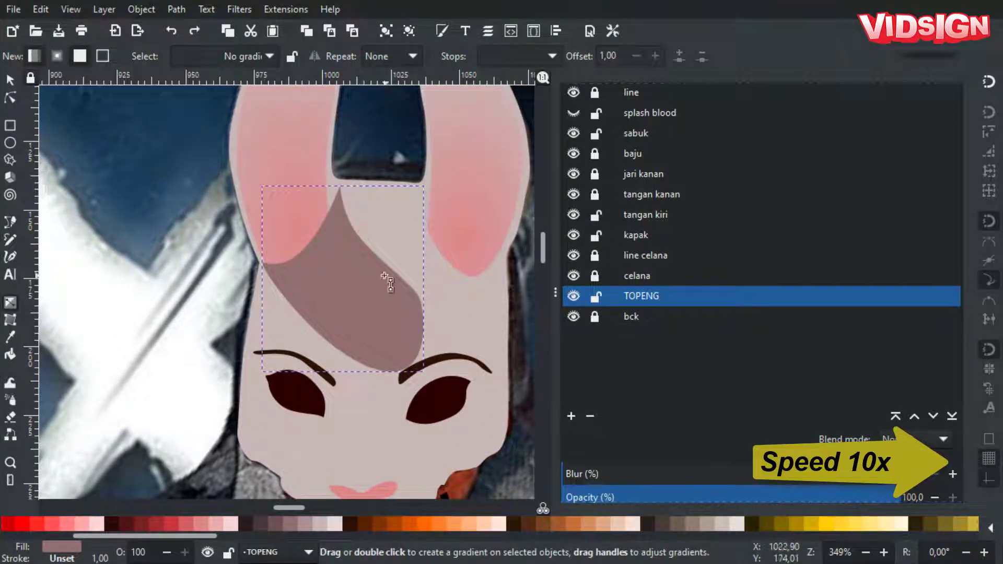
pyautogui.moveTo(385, 277)
pyautogui.mouseDown()
pyautogui.moveTo(302, 213)
pyautogui.moveTo(334, 183)
pyautogui.mouseUp()
pyautogui.press('s')
pyautogui.press('n')
pyautogui.press('s')
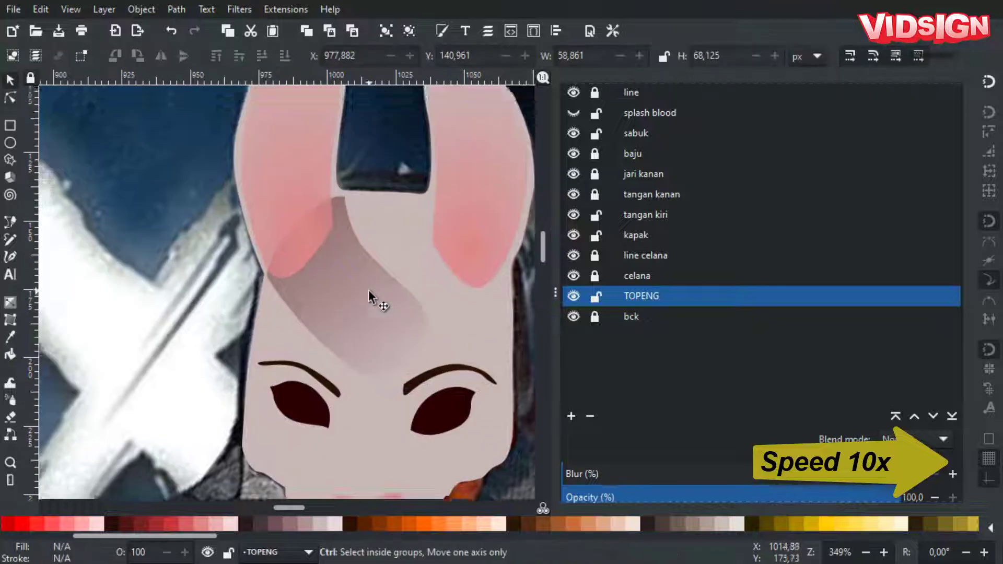
# - Give the right inner ear a vertical gradient
pyautogui.press('g')
pyautogui.scroll(2, 313, 261)
pyautogui.moveTo(464, 157); pyautogui.dragTo(463, 320)
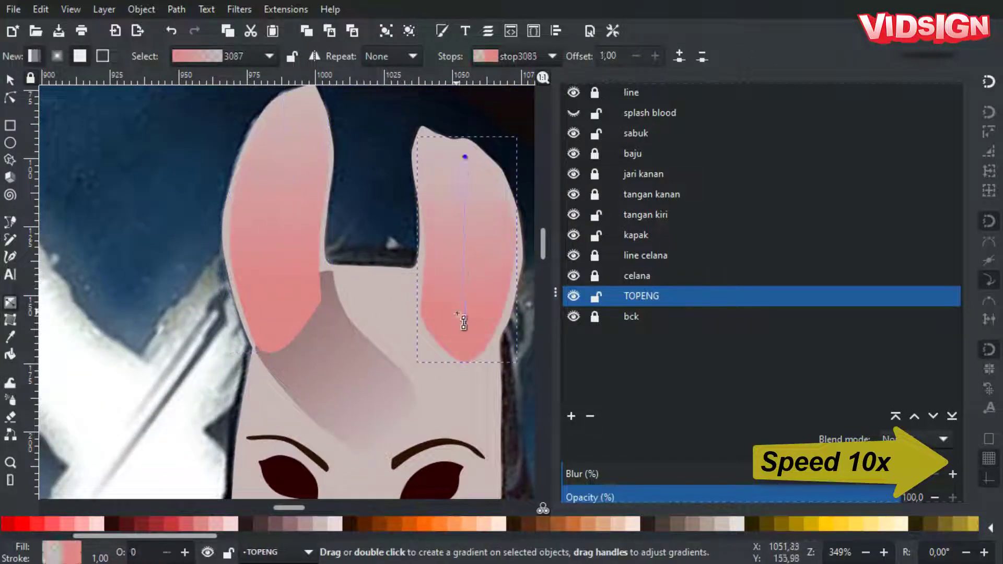
pyautogui.scroll(2, 314, 211)
pyautogui.press('s')
# - Give the forehead shading shape a diagonal gradient
pyautogui.click(334, 358)
pyautogui.press('g')
pyautogui.moveTo(265, 205); pyautogui.dragTo(420, 464)
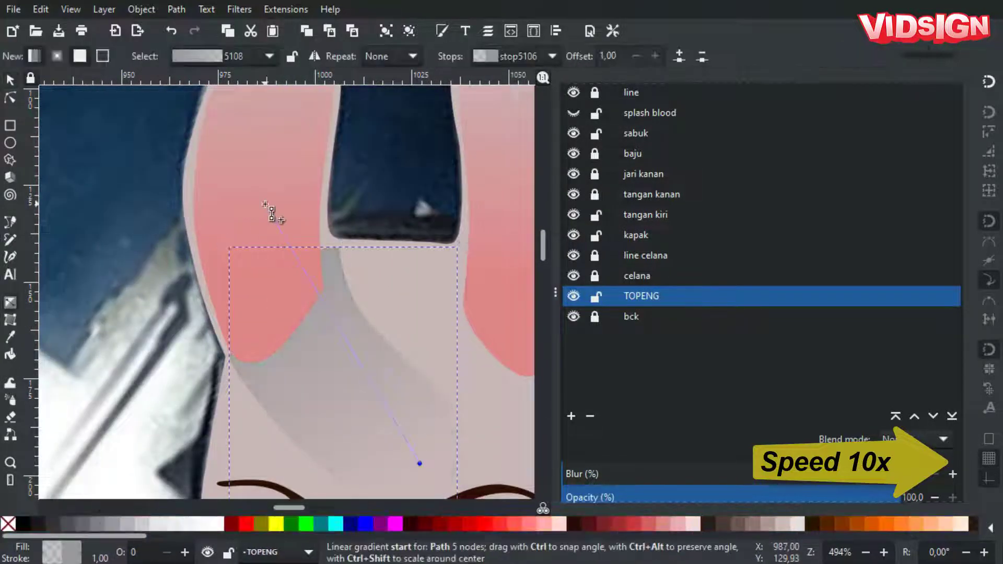
pyautogui.press('n')
pyautogui.scroll(-4, 334, 390)
pyautogui.scroll(5, 358, 224)
# - Drag the grey patch's nodes and handles to smooth its lower curve
pyautogui.moveTo(188, 384); pyautogui.dragTo(176, 385)
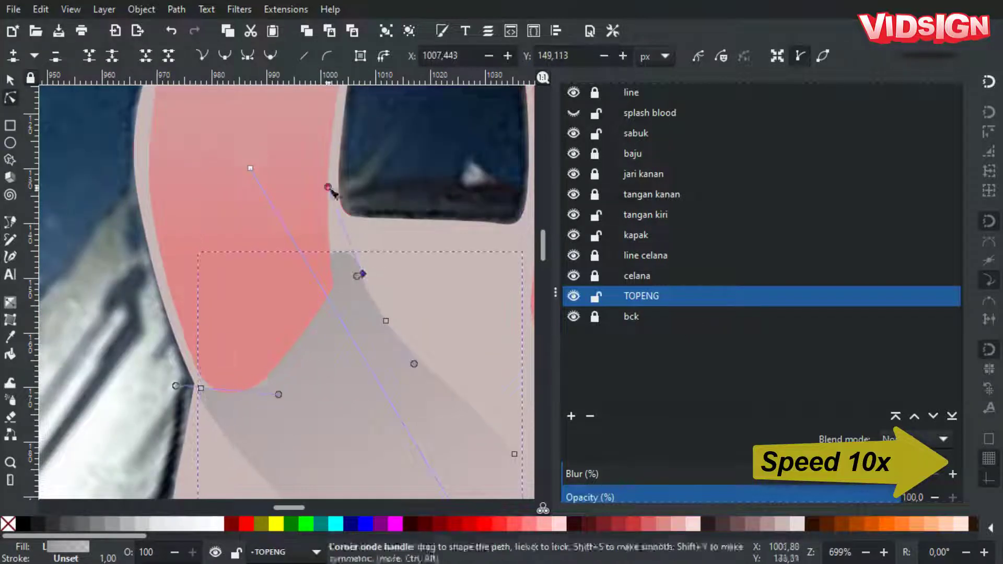
pyautogui.moveTo(314, 334)
pyautogui.mouseDown()
pyautogui.moveTo(372, 288)
pyautogui.moveTo(351, 264)
pyautogui.mouseUp()
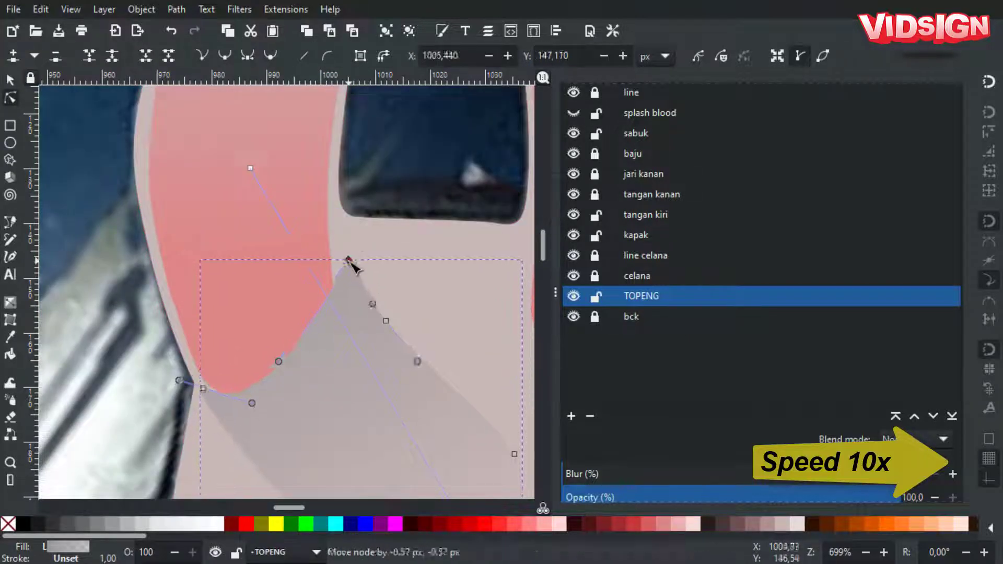
pyautogui.scroll(1, 324, 252)
pyautogui.press('s')
pyautogui.press('Escape')
pyautogui.click(325, 258)
pyautogui.press('n')
pyautogui.press('s')
pyautogui.scroll(-3, 329, 285)
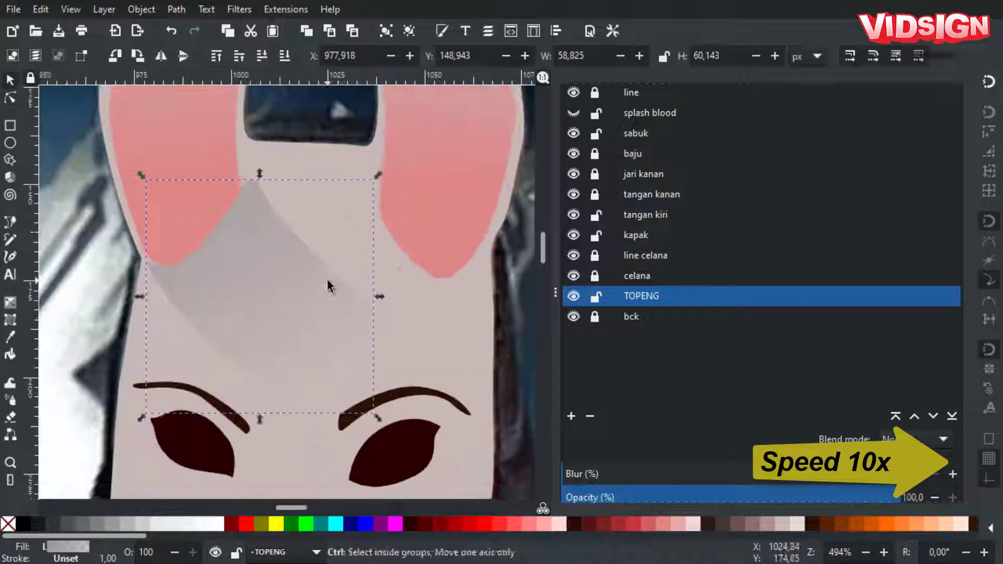
pyautogui.scroll(-2, 316, 365)
pyautogui.press('p')
pyautogui.scroll(2, 365, 363)
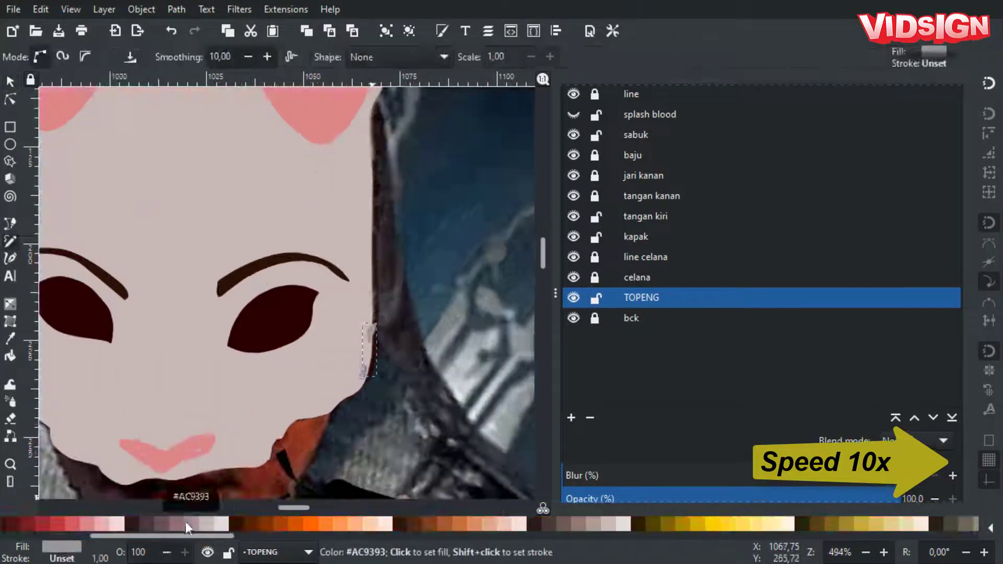
# - Draw a jagged dusky-brown pencil stroke along the ear's edge, then pan down the outline
pyautogui.scroll(7, 365, 263)
pyautogui.scroll(7, 336, 307)
pyautogui.scroll(6, 308, 350)
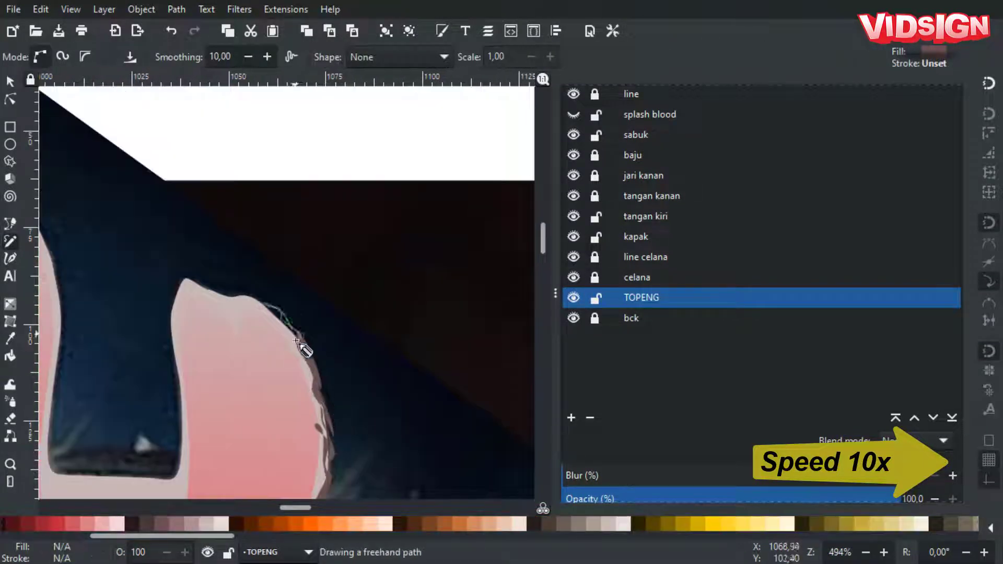
pyautogui.scroll(4, 271, 363)
pyautogui.hscroll(-3, 246, 345)
pyautogui.hscroll(-3, 369, 403)
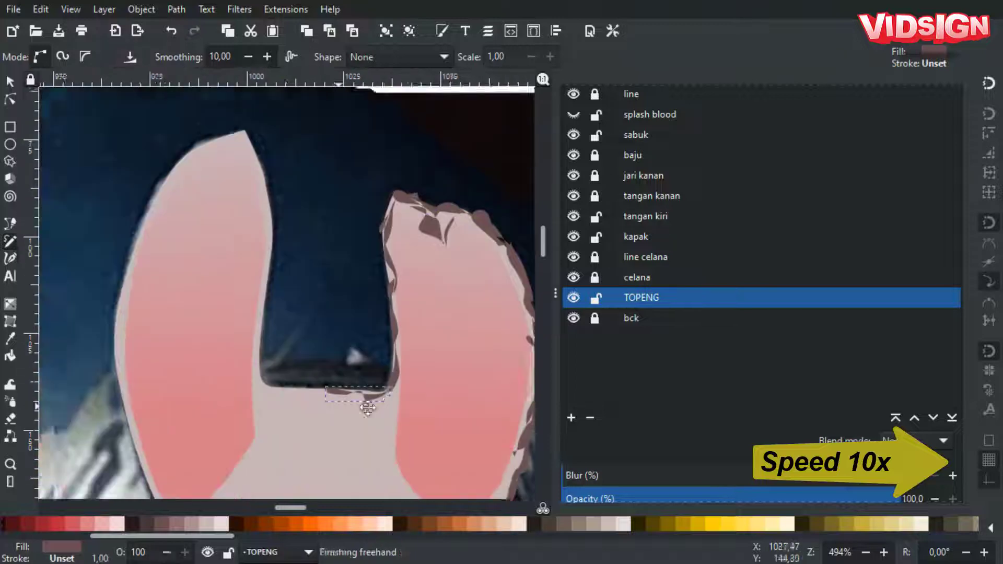
pyautogui.hscroll(-4, 347, 325)
pyautogui.moveTo(360, 345)
pyautogui.mouseDown()
pyautogui.moveTo(365, 380)
pyautogui.moveTo(366, 320)
pyautogui.mouseUp()
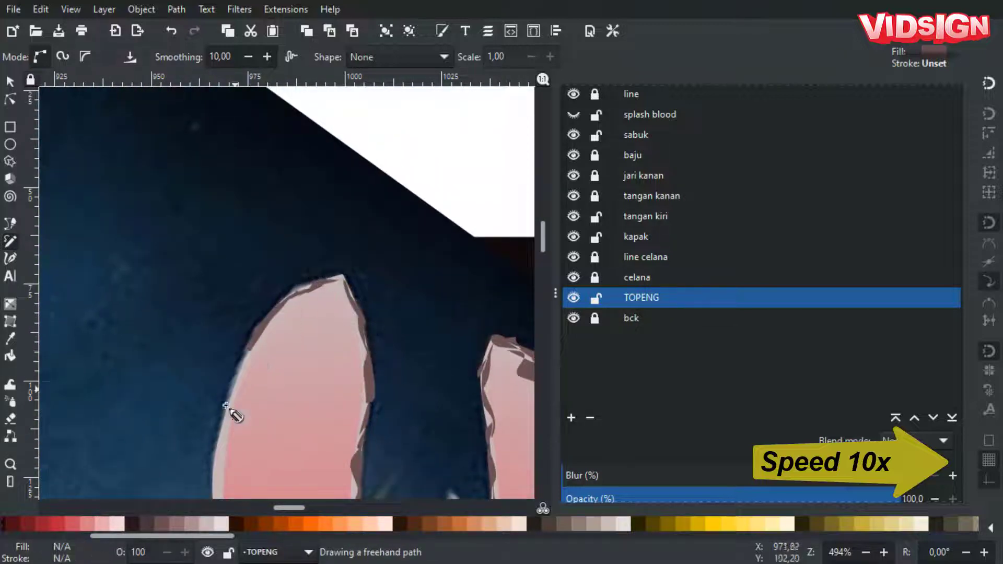
pyautogui.scroll(-3, 245, 366)
pyautogui.scroll(-3, 242, 273)
pyautogui.scroll(-3, 291, 331)
pyautogui.scroll(-2, 263, 353)
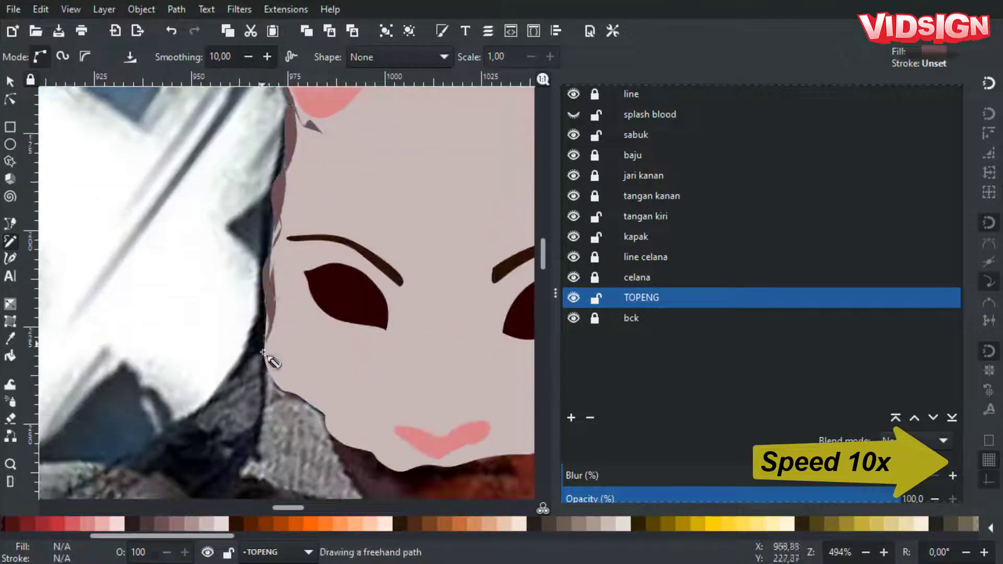
pyautogui.hscroll(5, 372, 448)
pyautogui.scroll(-1, 370, 413)
pyautogui.scroll(-5, 465, 368)
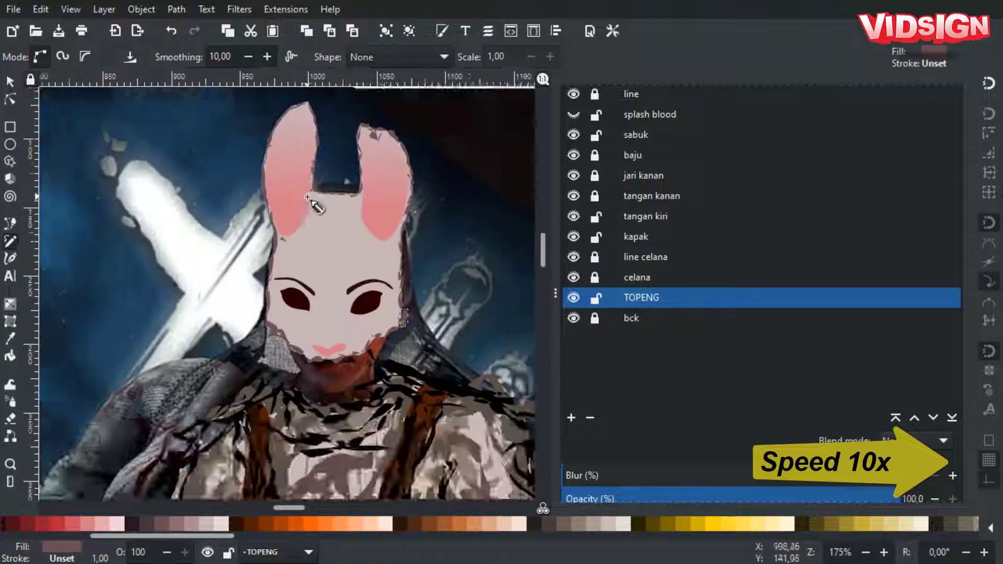
# - Paint a small red crack stroke on the mask's forehead and select mask pieces
pyautogui.press('s')
pyautogui.press('c')
pyautogui.scroll(4, 354, 256)
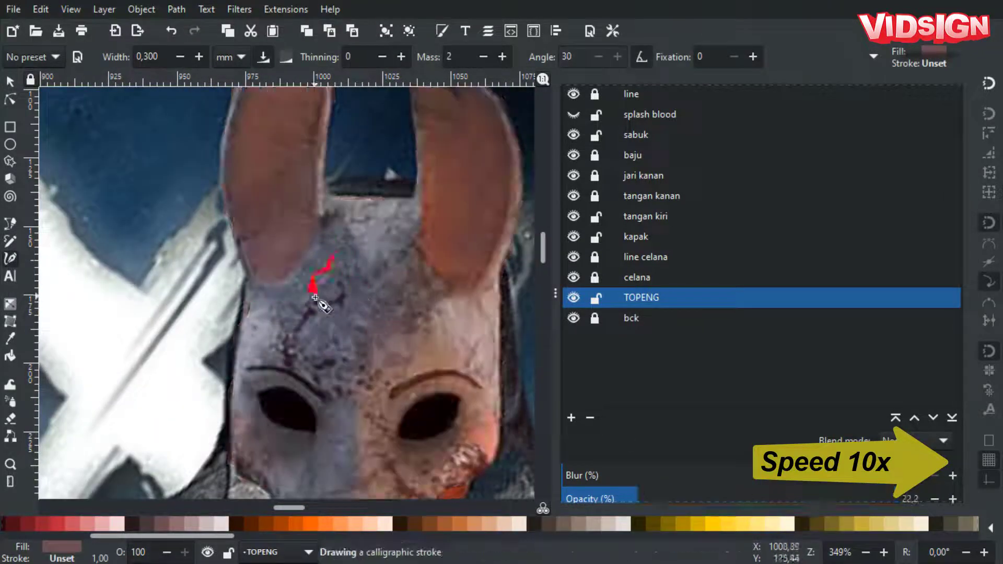
pyautogui.moveTo(315, 298); pyautogui.dragTo(314, 300)
pyautogui.scroll(-3, 250, 291)
pyautogui.moveTo(444, 340); pyautogui.dragTo(445, 346)
pyautogui.press('s')
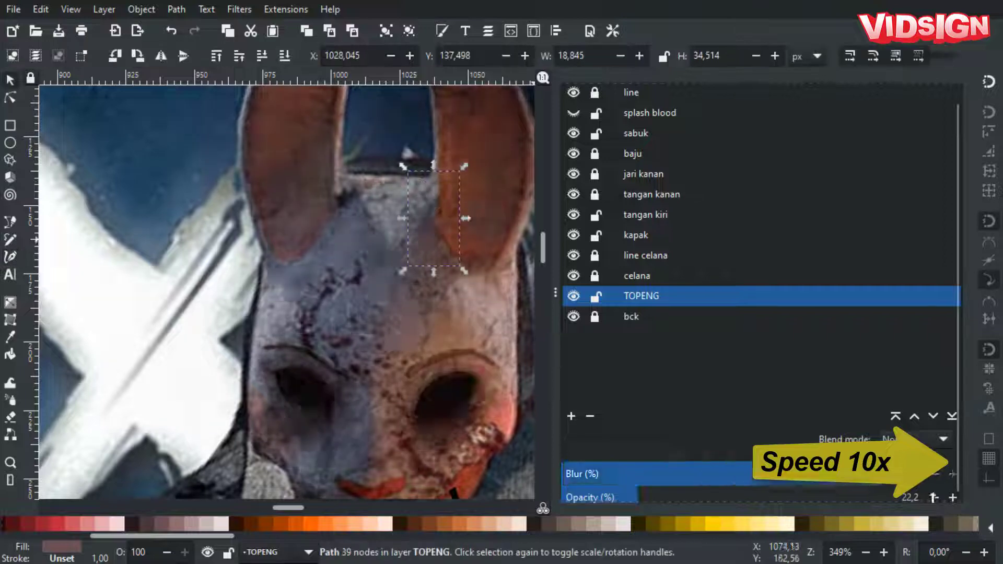
pyautogui.click(314, 387)
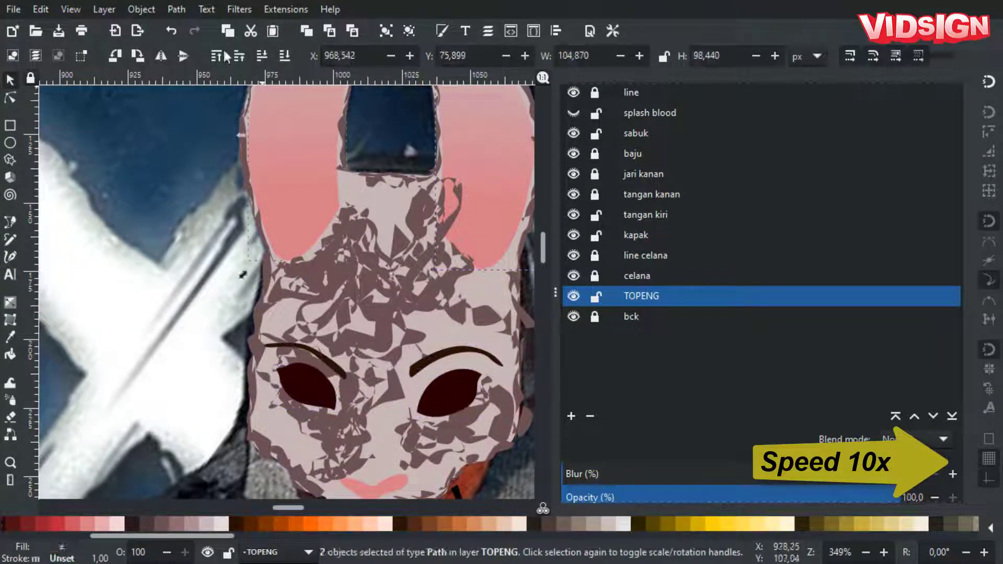
# - Create two new layers named LINE TOPENG and SEMENTARA TOPENG
pyautogui.hotkey('ctrl', 'shift', 'n')
pyautogui.write('LINE TOPENG')
pyautogui.press('Return')
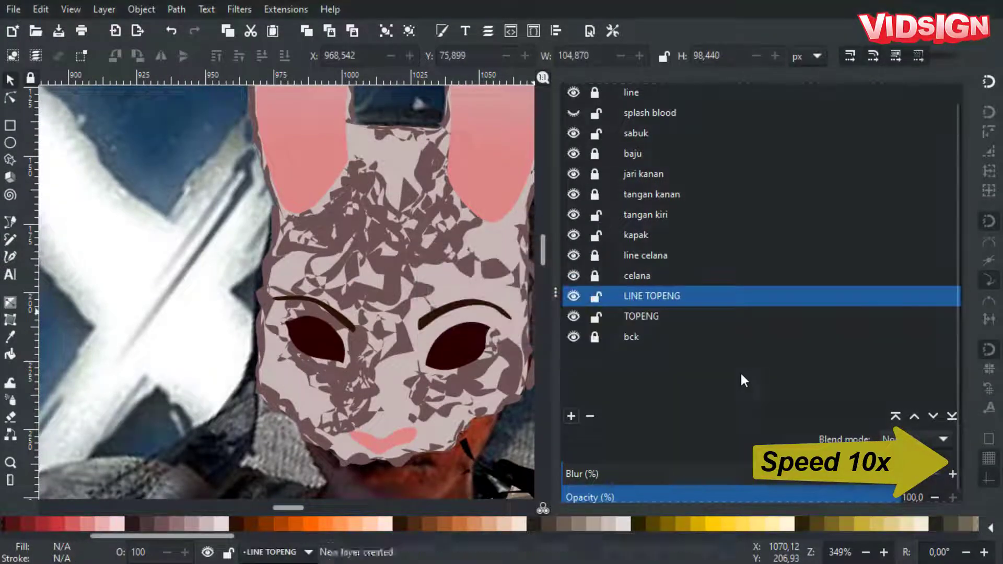
pyautogui.click(329, 329)
pyautogui.click(571, 416)
pyautogui.write('SEMENTARA TOPENG')
pyautogui.press('Return')
pyautogui.click(329, 328)
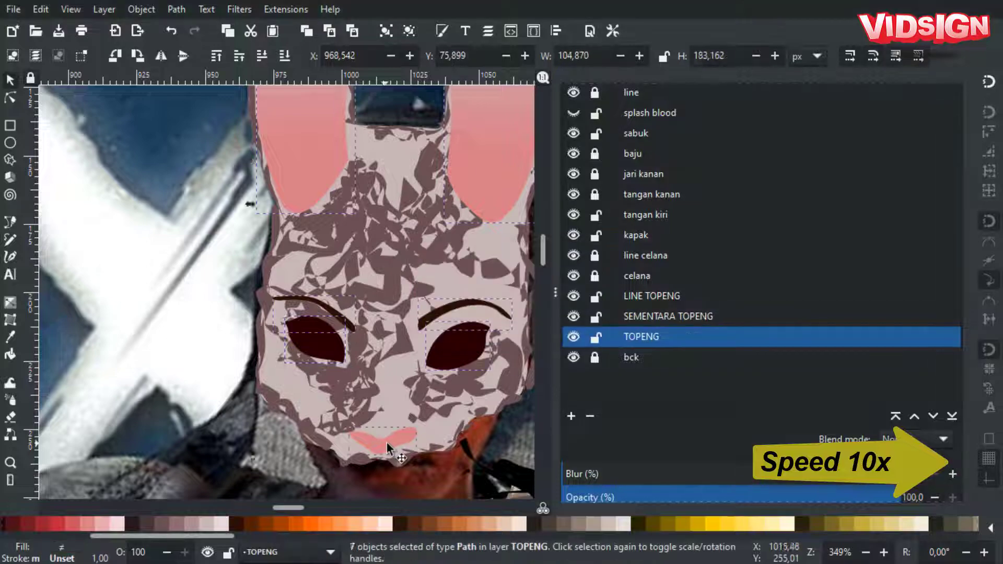
# - Move the base shapes to SEMENTARA TOPENG and paste the texture pieces onto LINE TOPENG
pyautogui.hotkey('shift', 'pageup')
pyautogui.hotkey('ctrl', 'a')
pyautogui.press('Delete')
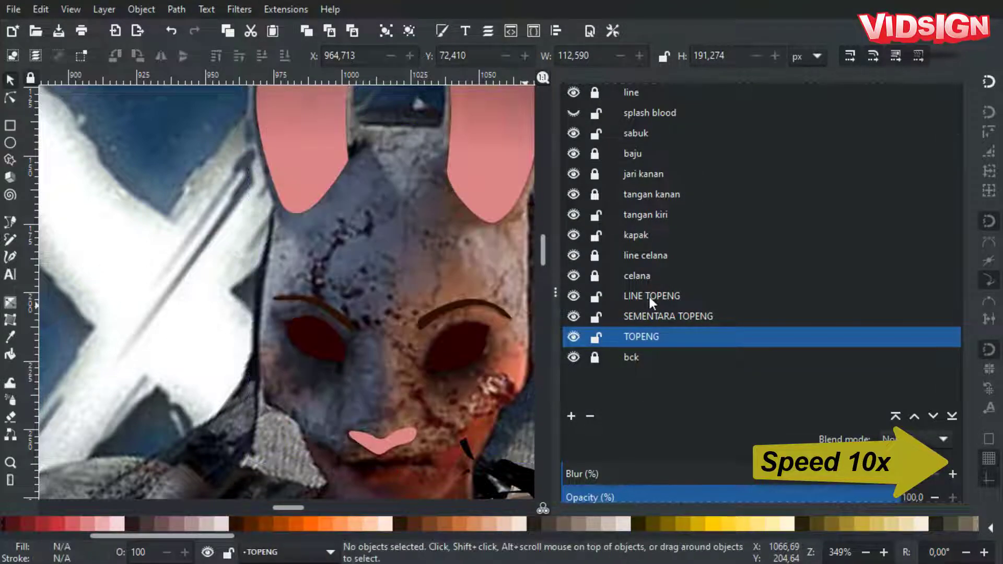
pyautogui.click(648, 317)
pyautogui.hotkey('ctrl', 'alt', 'v')
pyautogui.click(634, 336)
pyautogui.hotkey('ctrl', 'a')
pyautogui.hotkey('shift', 'pageup')
pyautogui.hotkey('shift', 'pageup')
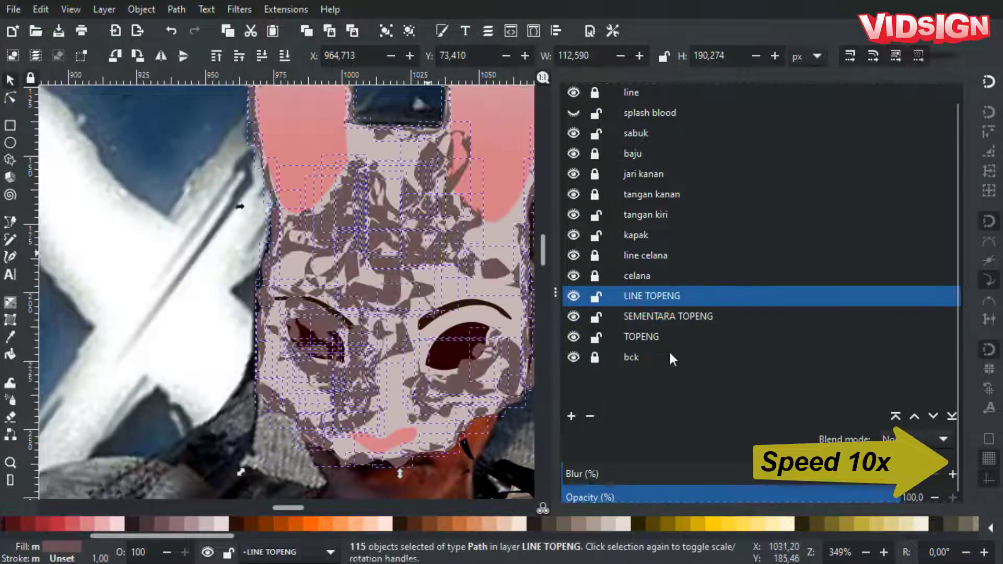
# - Reorder the base mask layer relative to the texture and lock SEMENTARA TOPENG
pyautogui.click(639, 337)
pyautogui.hotkey('ctrl', 'shift', 'pageup')
pyautogui.hotkey('ctrl', 'shift', 'pagedown')
pyautogui.click(450, 284)
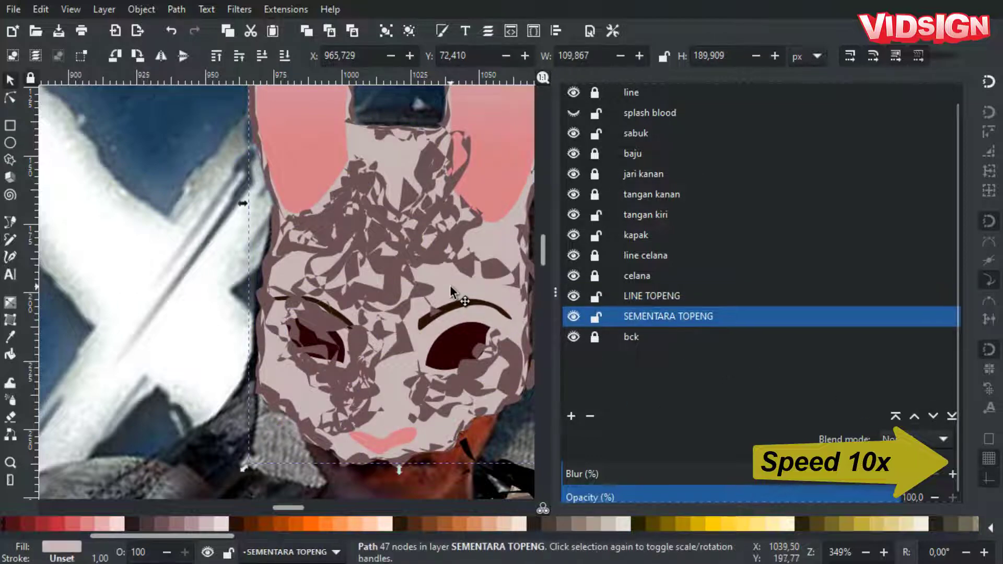
pyautogui.hotkey('ctrl', 'pageup')
pyautogui.hotkey('ctrl', 'pagedown')
pyautogui.hotkey('ctrl', 'shift', 'pageup')
pyautogui.hotkey('ctrl', 'pagedown')
pyautogui.scroll(-2, 442, 340)
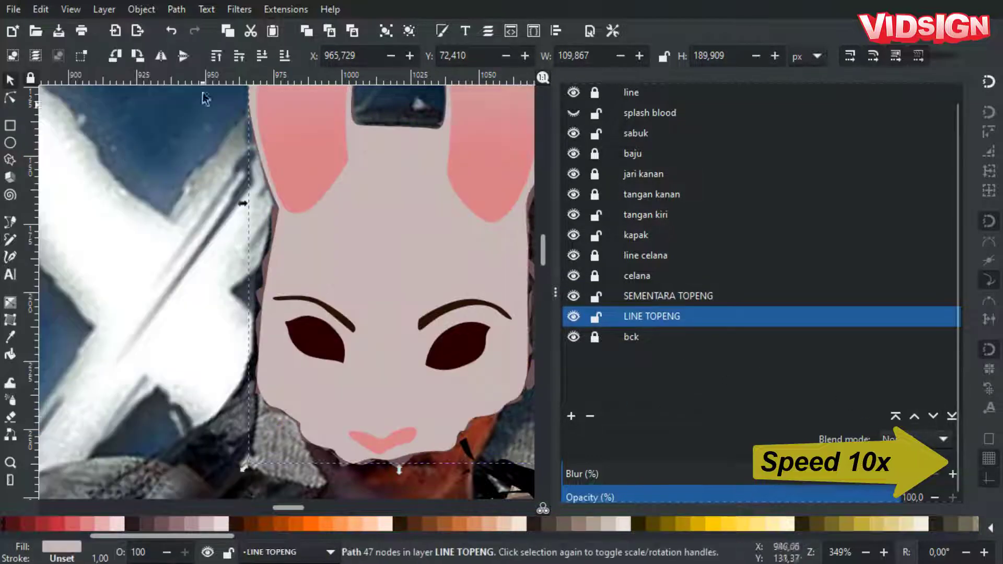
pyautogui.scroll(2, 442, 340)
pyautogui.click(596, 296)
# - Paint a dark grunge calligraphy stroke across the mask
pyautogui.press('c')
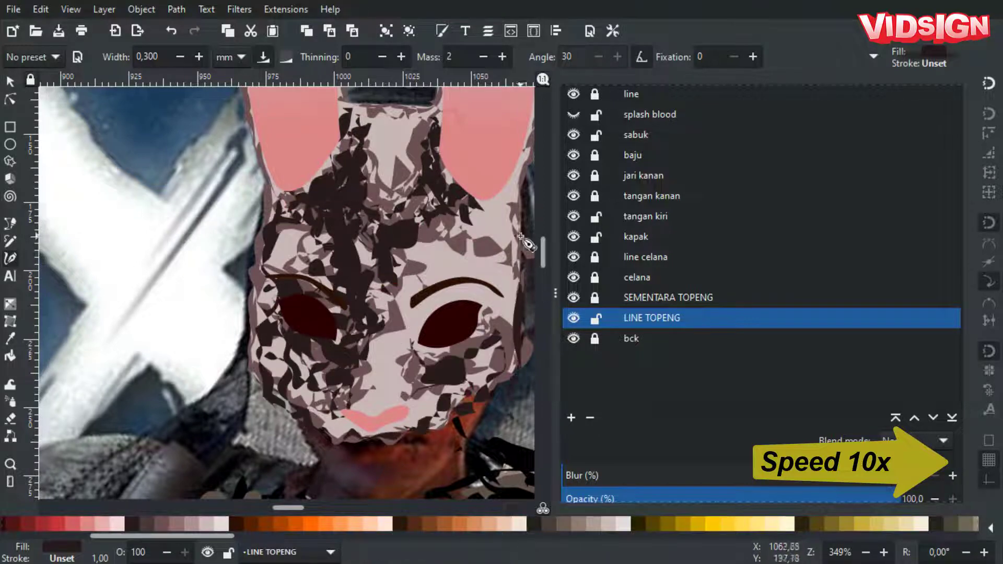
pyautogui.scroll(-1, 296, 339)
pyautogui.moveTo(256, 360); pyautogui.dragTo(245, 375)
pyautogui.scroll(-3, 314, 261)
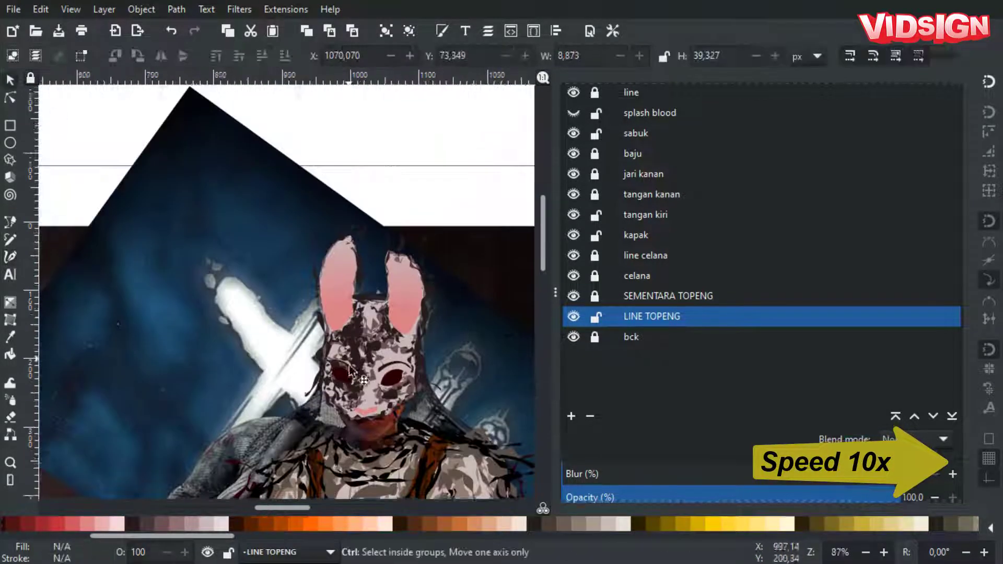
pyautogui.scroll(4, 261, 261)
# - Add a new layer named WAJAH for the face
pyautogui.press('b')
pyautogui.click(572, 418)
pyautogui.write('WAJAH')
pyautogui.press('Return')
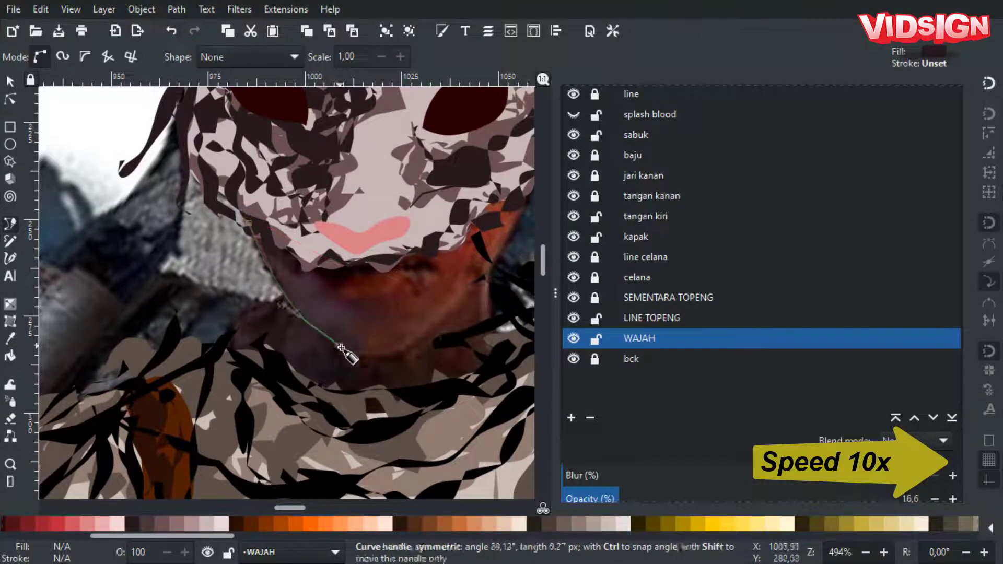
# - Finish the jaw outline path and select the new orange jaw shape
pyautogui.press('Return')
pyautogui.press('s')
pyautogui.click(440, 523)
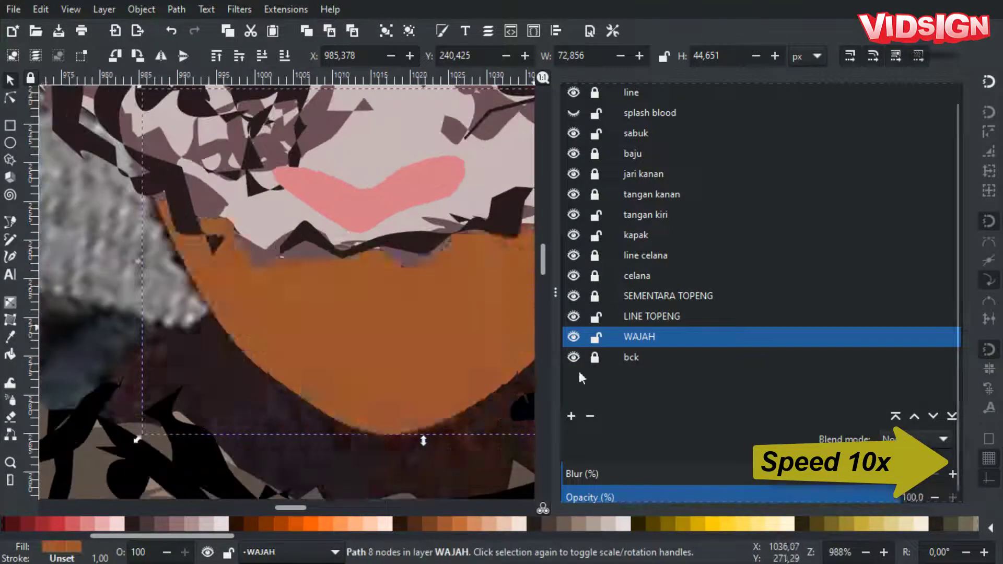
pyautogui.scroll(-3, 314, 262)
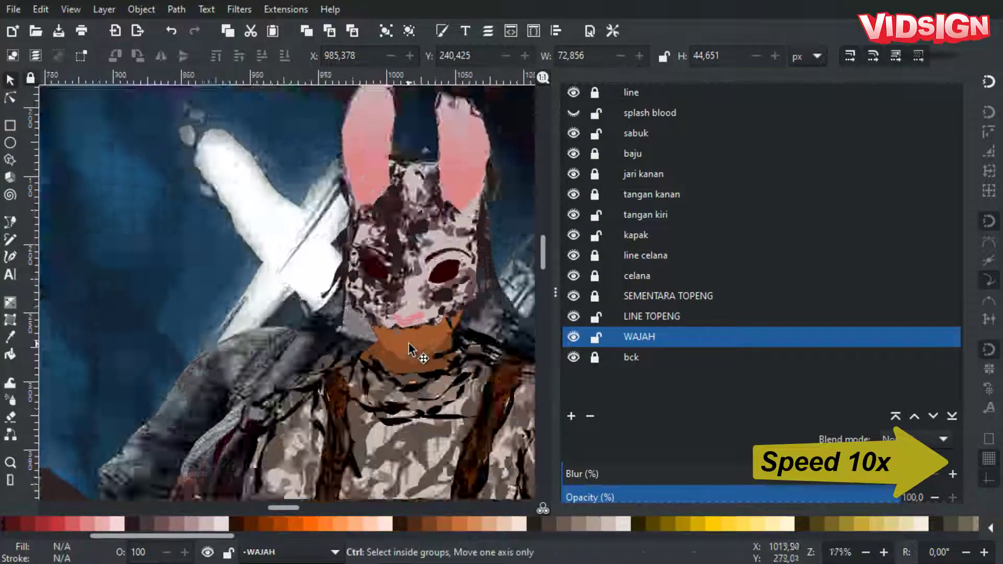
pyautogui.scroll(4, 340, 288)
# - Draw a freehand shadow shape across the jaw and bring up its fill settings
pyautogui.press('p')
pyautogui.moveTo(470, 287); pyautogui.dragTo(265, 277)
pyautogui.press('s')
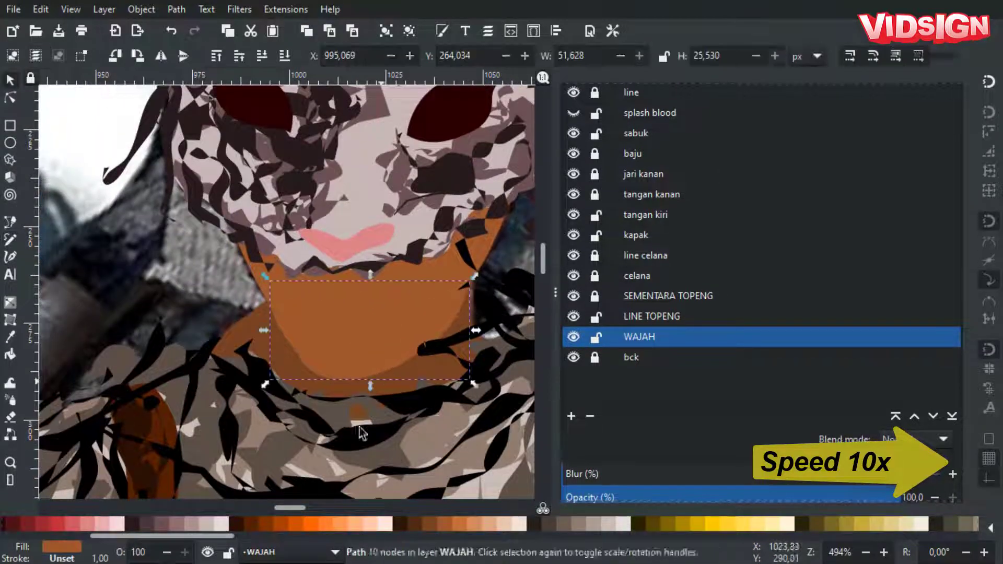
pyautogui.hotkey('ctrl', 'shift', 'f')
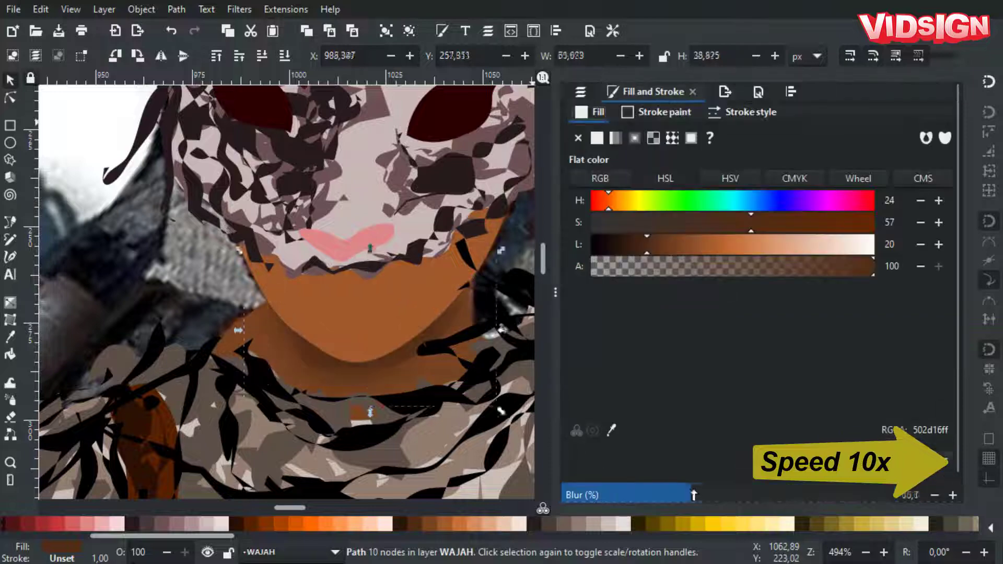
# - Show the whole figure and layers list, then pick the jaw path for node editing
pyautogui.press('p')
pyautogui.press('s')
pyautogui.press('5')
pyautogui.scroll(2, 477, 197)
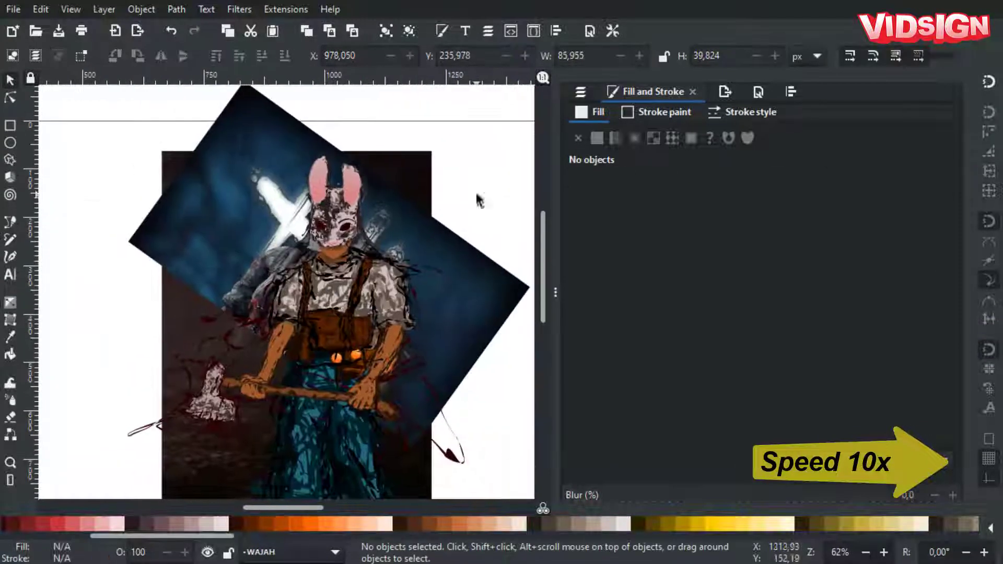
pyautogui.hotkey('ctrl', 'shift', 'l')
pyautogui.scroll(4, 339, 279)
pyautogui.click(339, 278)
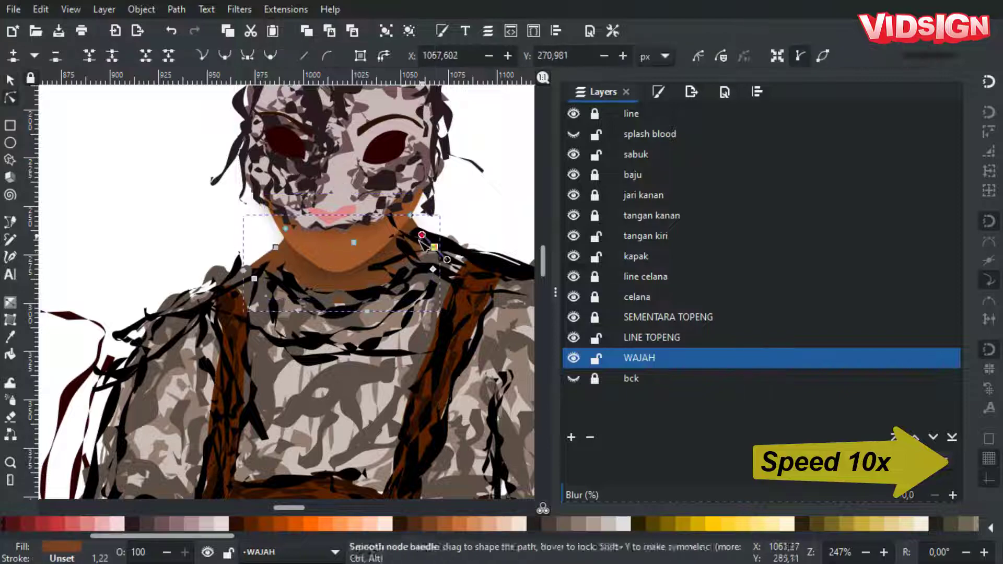
# - Check the jaw up close, then save the document
pyautogui.press('5')
pyautogui.press('Escape')
pyautogui.scroll(5, 349, 300)
pyautogui.press('c')
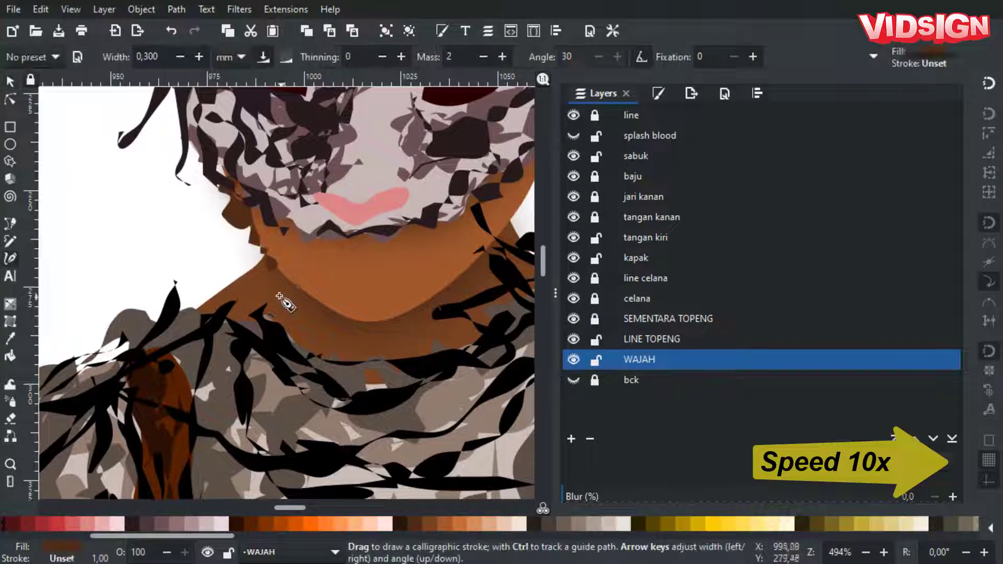
pyautogui.scroll(-3, 453, 275)
pyautogui.scroll(-5, 366, 261)
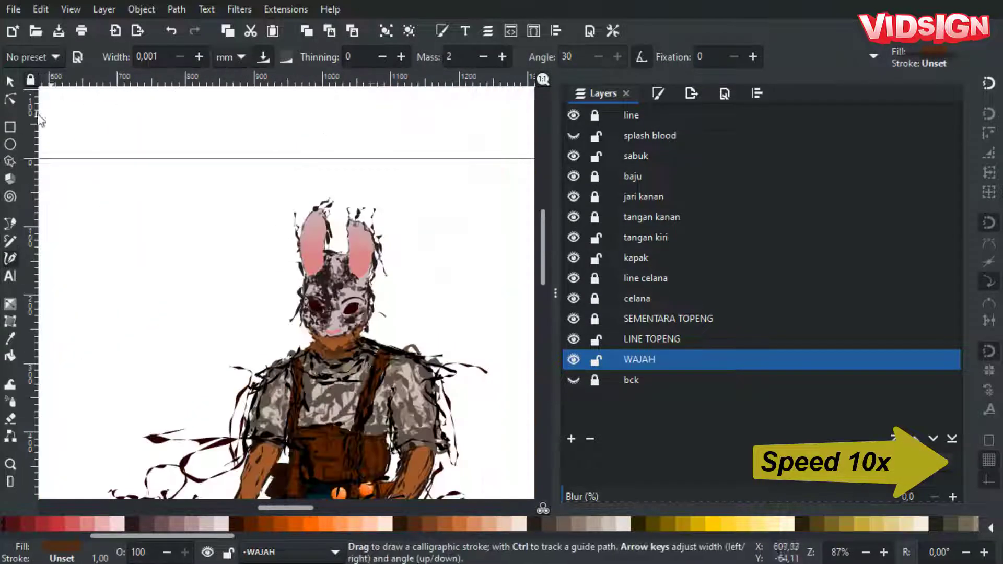
pyautogui.scroll(3, 313, 236)
pyautogui.press('s')
pyautogui.press('5')
pyautogui.scroll(5, 351, 265)
pyautogui.scroll(-7, 351, 266)
pyautogui.hotkey('ctrl', 's')
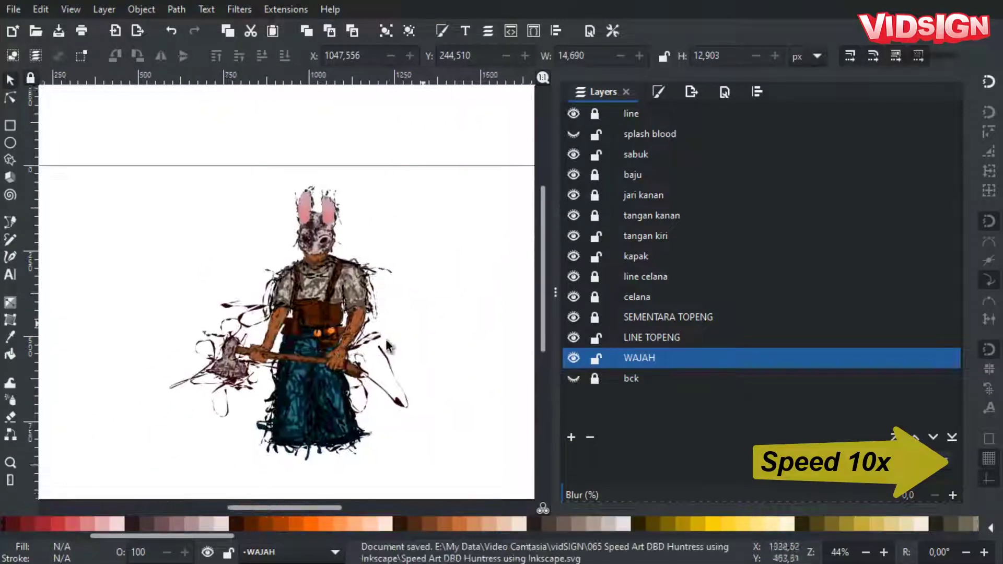
# - Scale up the whole Huntress figure and move it into place
pyautogui.moveTo(150, 130); pyautogui.dragTo(493, 475)
pyautogui.scroll(-2, 385, 443)
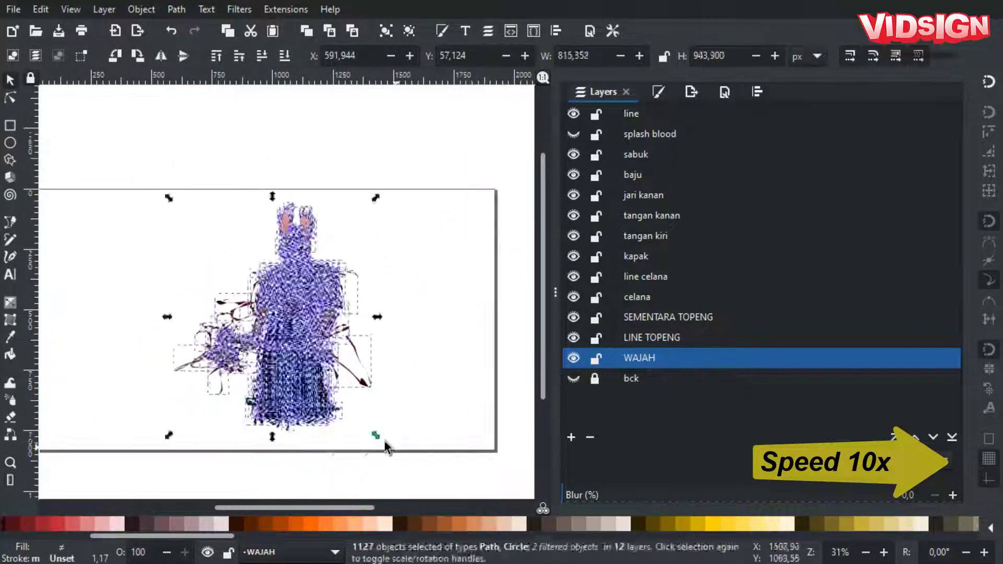
pyautogui.moveTo(386, 443); pyautogui.dragTo(90, 135)
pyautogui.moveTo(235, 293)
pyautogui.mouseDown()
pyautogui.moveTo(322, 405)
pyautogui.moveTo(324, 283)
pyautogui.mouseUp()
pyautogui.press('Escape')
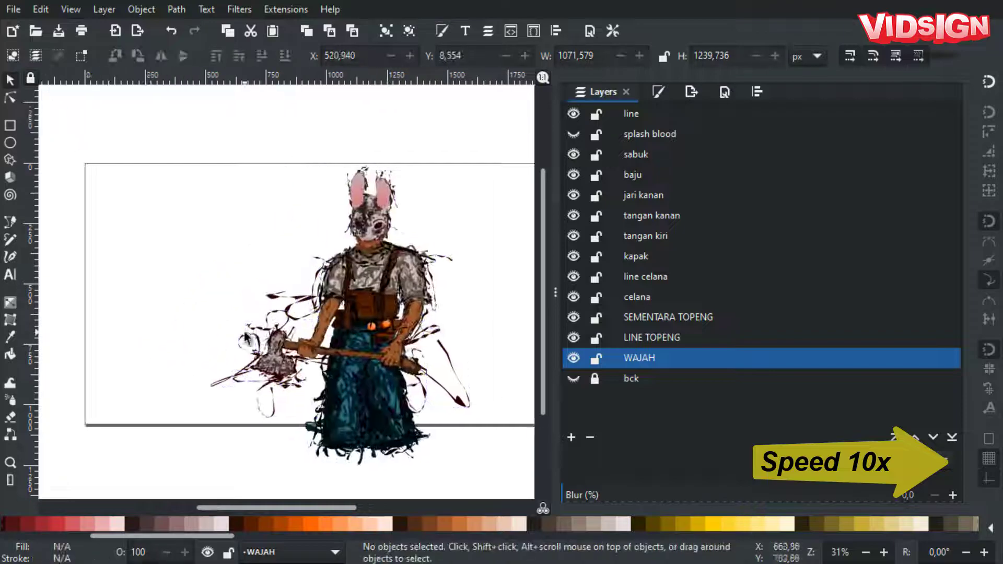
# - Search 'LOGO DEAD' in the browser and paste the Dead by Daylight logo into the drawing
pyautogui.write('LOGO DEAD')
pyautogui.press('Down')
pyautogui.press('Return')
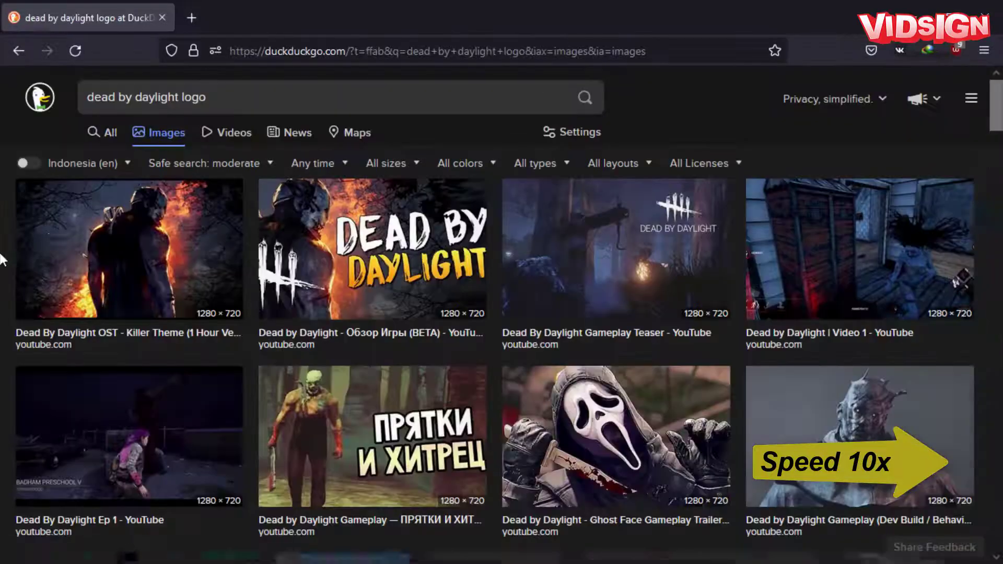
pyautogui.scroll(-5, 524, 318)
pyautogui.click(524, 317)
pyautogui.hotkey('ctrl', 'v')
# - Add a LOGO layer and trace the logo image into vector paths
pyautogui.click(572, 437)
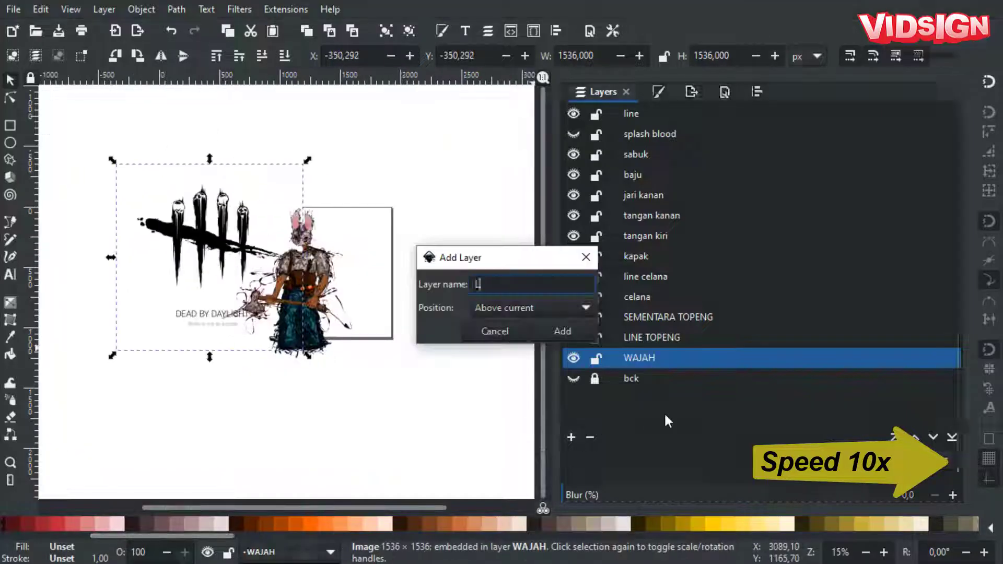
pyautogui.write('LOGO')
pyautogui.press('Return')
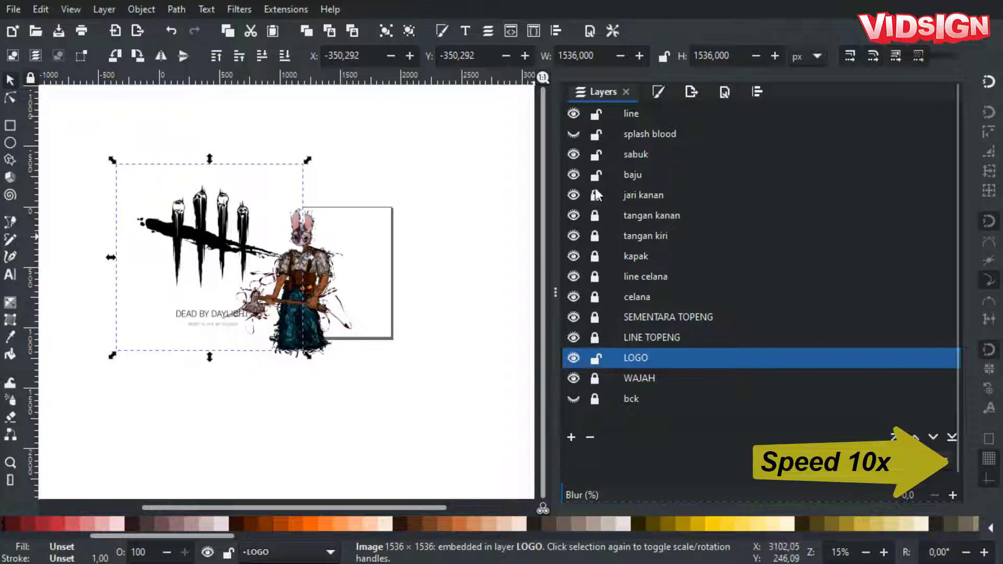
pyautogui.click(148, 9)
pyautogui.click(209, 53)
pyautogui.click(927, 358)
pyautogui.press('3')
pyautogui.press('F12')
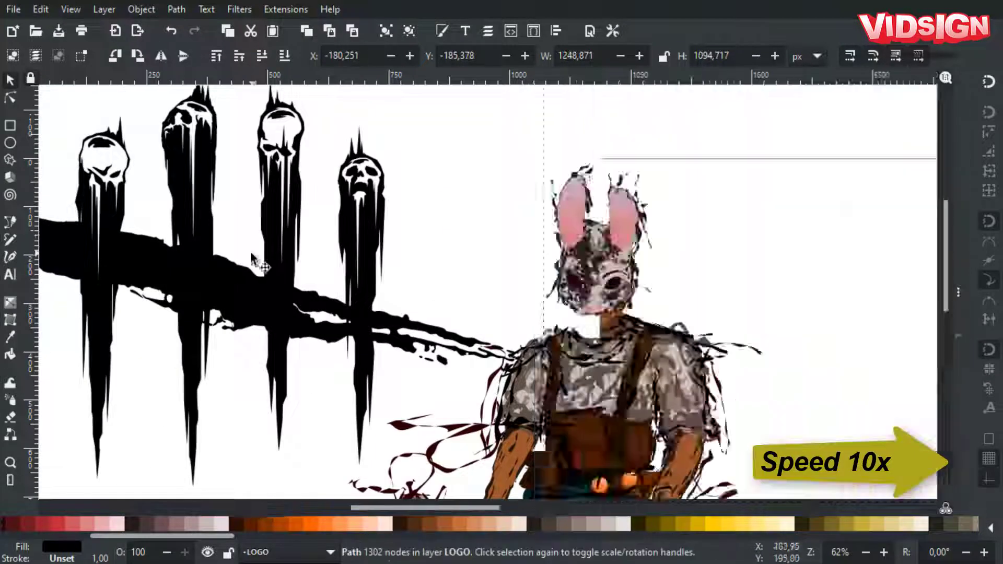
pyautogui.press('5')
# - Colour the traced logo peach, move it left behind the Huntress, and rename its layer BACKGROUND
pyautogui.click(366, 523)
pyautogui.moveTo(559, 209)
pyautogui.mouseDown()
pyautogui.moveTo(196, 205)
pyautogui.moveTo(263, 230)
pyautogui.moveTo(231, 224)
pyautogui.mouseUp()
pyautogui.scroll(1, 196, 205)
pyautogui.press('Escape')
pyautogui.hotkey('ctrl', 'shift', 'l')
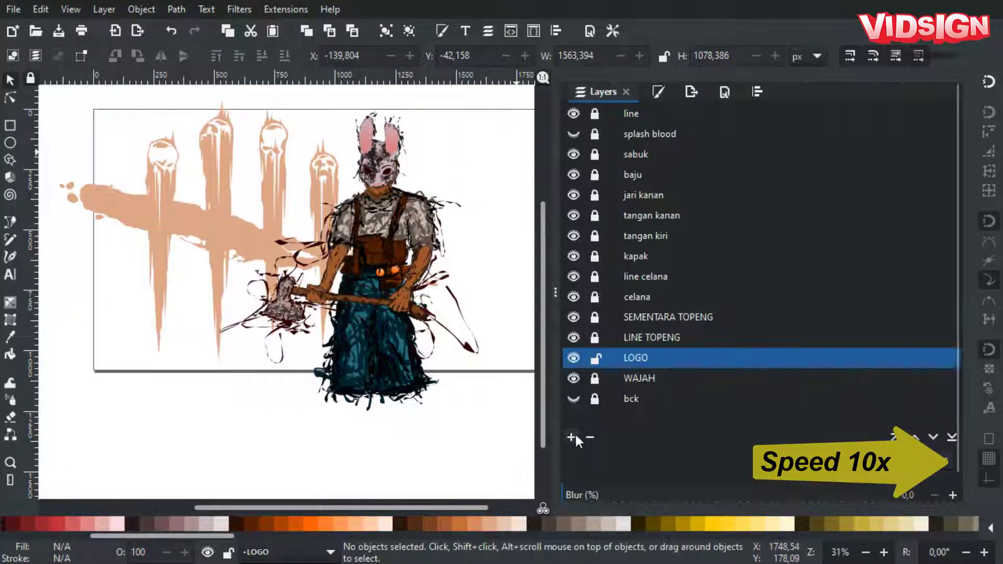
pyautogui.doubleClick(634, 358)
pyautogui.write('BACKGROUND')
pyautogui.press('Return')
# - Draw a page-sized background rectangle, colour it, and send it beneath the logo
pyautogui.press('r')
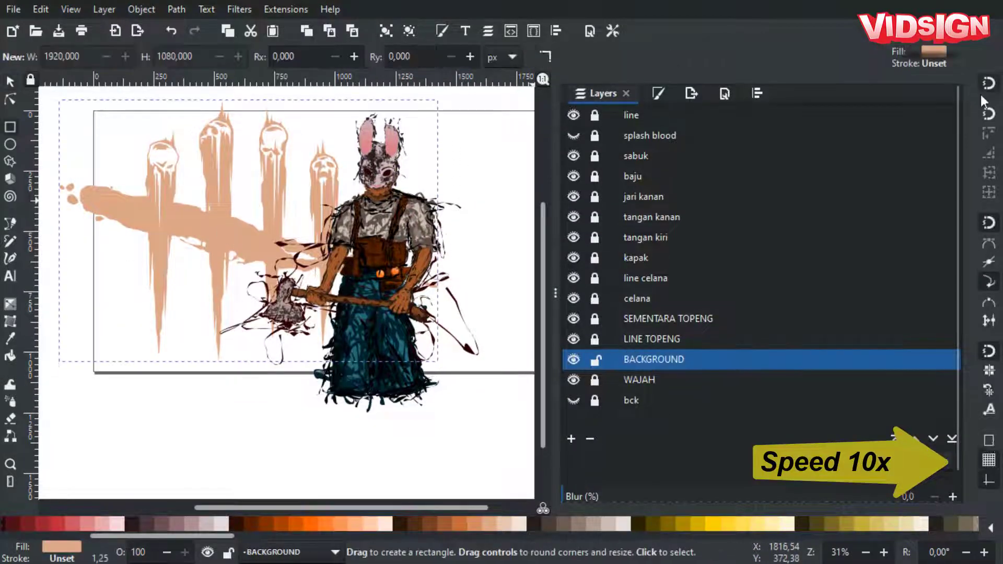
pyautogui.press('5')
pyautogui.moveTo(135, 161); pyautogui.dragTo(463, 346)
pyautogui.press('s')
pyautogui.click(237, 523)
pyautogui.hotkey('shift', 'pagedown')
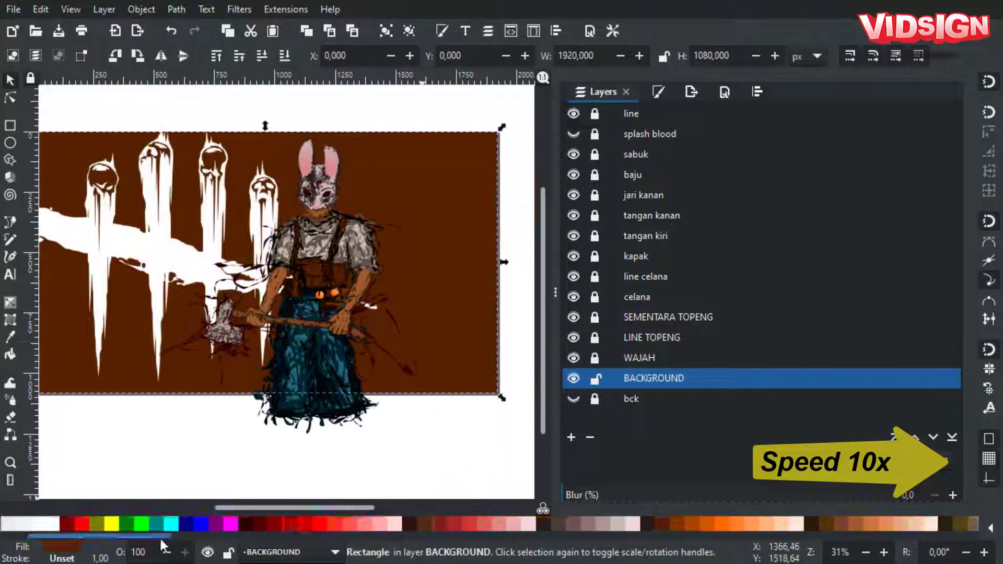
pyautogui.click(254, 524)
pyautogui.press('Delete')
# - Recolour the logo dark brown and show the layers list
pyautogui.click(317, 520)
pyautogui.press('Escape')
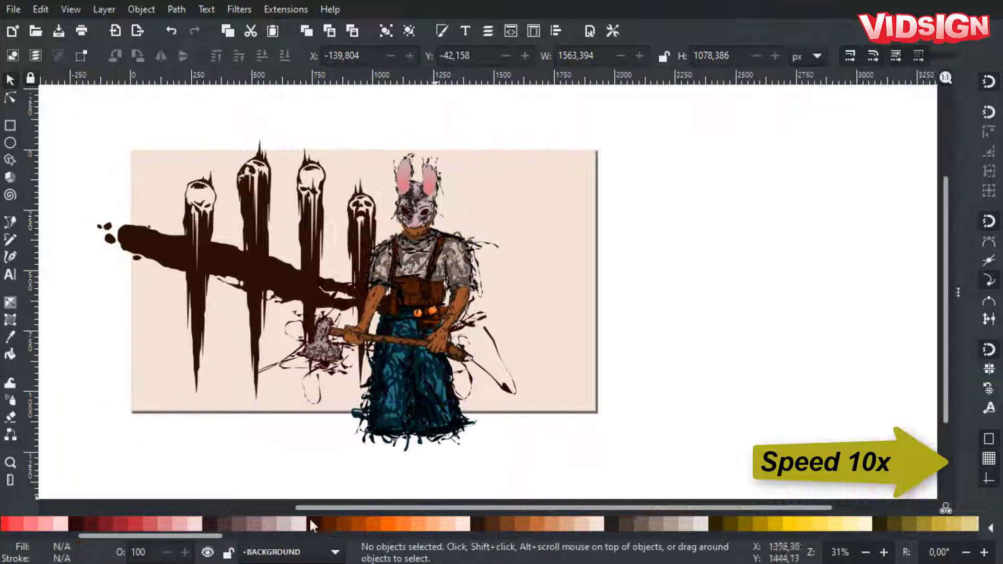
pyautogui.click(177, 9)
pyautogui.hotkey('ctrl', 'shift', 'l')
# - Unlock the line, sabuk and baju layers and reposition the Huntress against the background
pyautogui.click(595, 114)
pyautogui.click(596, 154)
pyautogui.click(597, 176)
pyautogui.moveTo(470, 313); pyautogui.dragTo(366, 313)
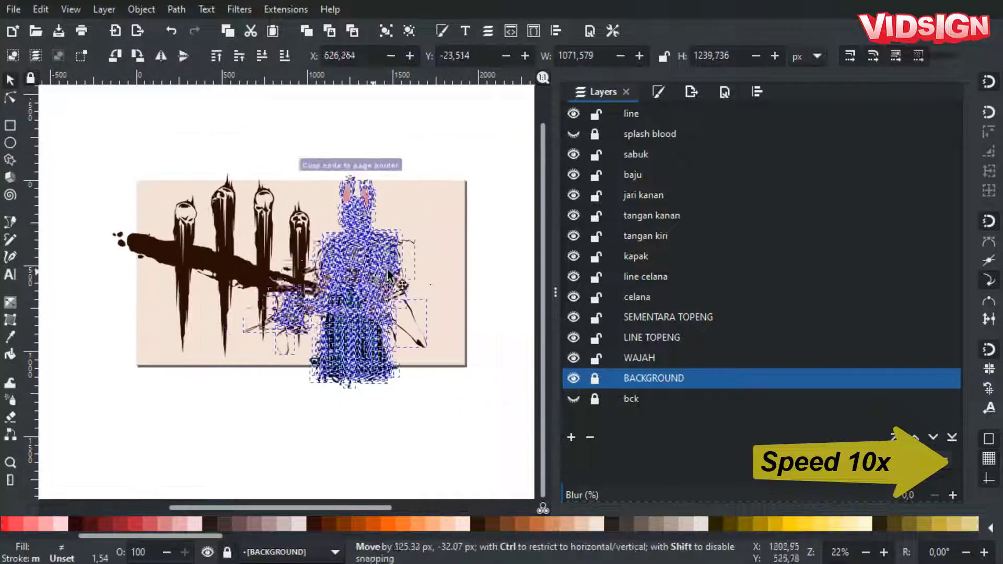
pyautogui.press('Escape')
pyautogui.scroll(1, 371, 208)
pyautogui.scroll(-1, 101, 245)
pyautogui.click(9, 258)
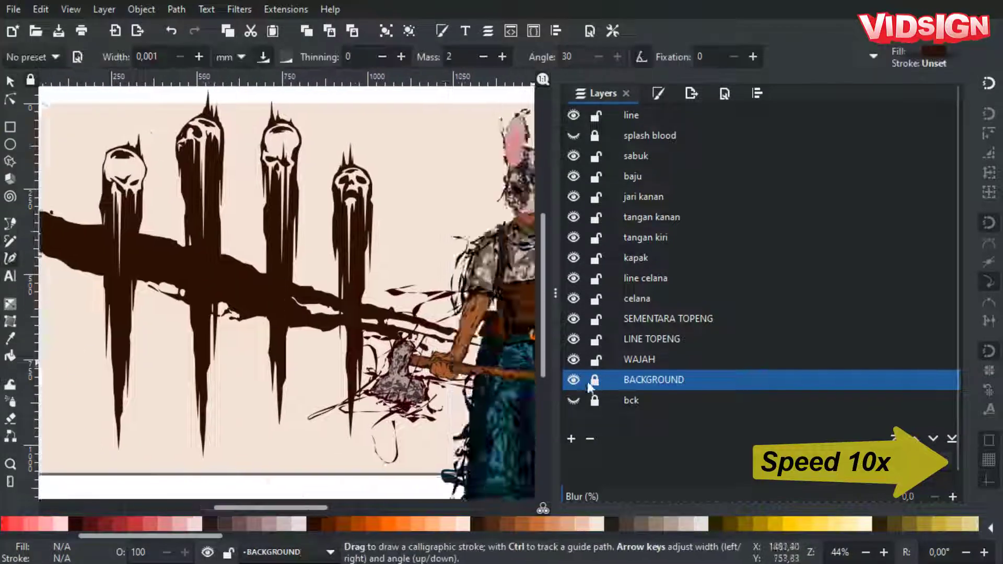
pyautogui.press('5')
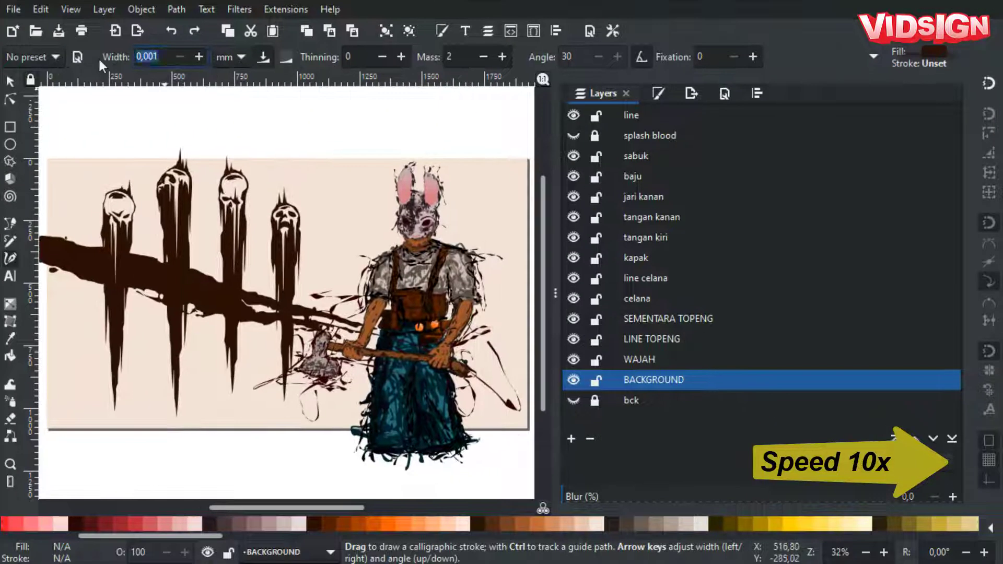
pyautogui.write('5,000')
pyautogui.press('s')
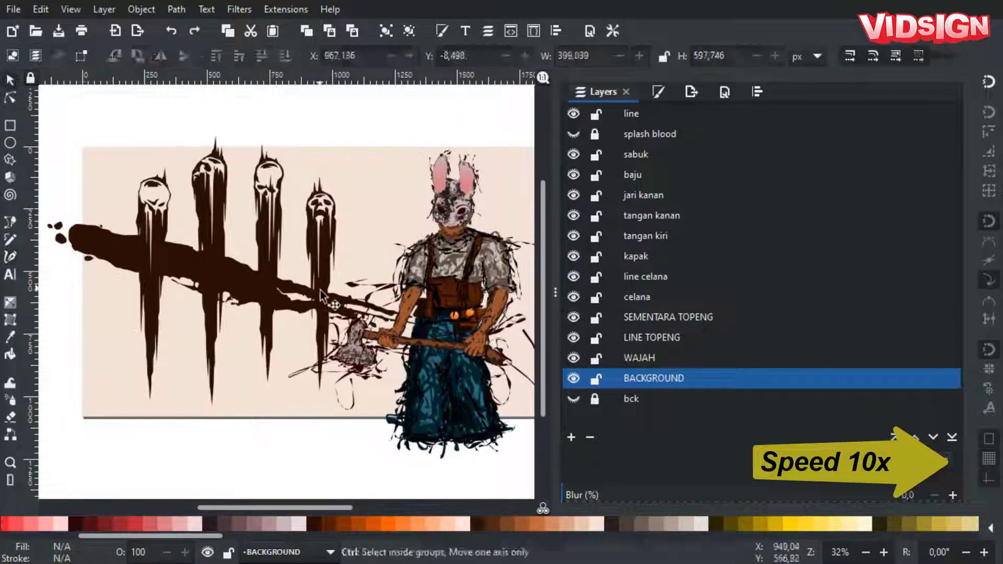